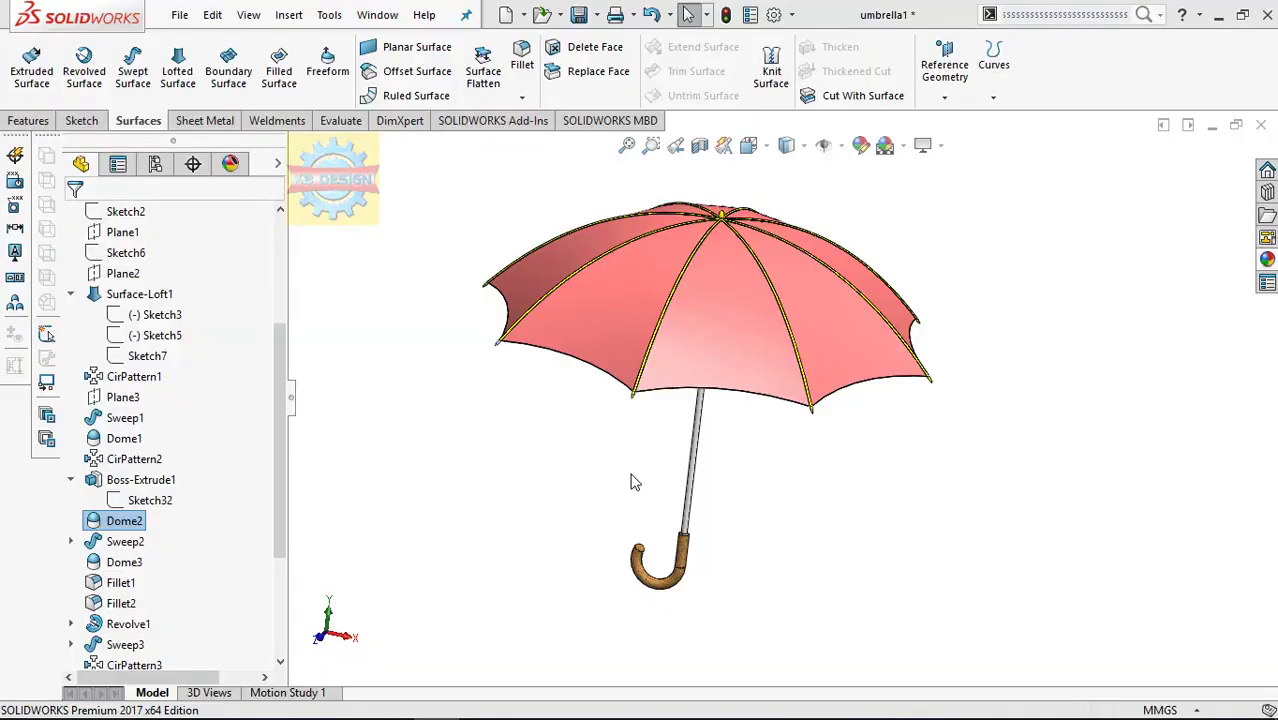
- Orbit the finished umbrella model to a tilted side view
{"action": "mouse_move", "coordinate": [632, 490]}
{"action": "middle_mouse_down"}
{"action": "mouse_move", "coordinate": [775, 492]}
{"action": "mouse_move", "coordinate": [967, 588]}
{"action": "mouse_move", "coordinate": [1071, 700]}
{"action": "mouse_move", "coordinate": [822, 542]}
{"action": "mouse_move", "coordinate": [819, 513]}
{"action": "mouse_move", "coordinate": [864, 521]}
{"action": "mouse_move", "coordinate": [994, 627]}
{"action": "mouse_move", "coordinate": [944, 654]}
{"action": "mouse_move", "coordinate": [1010, 682]}
{"action": "middle_mouse_up"}
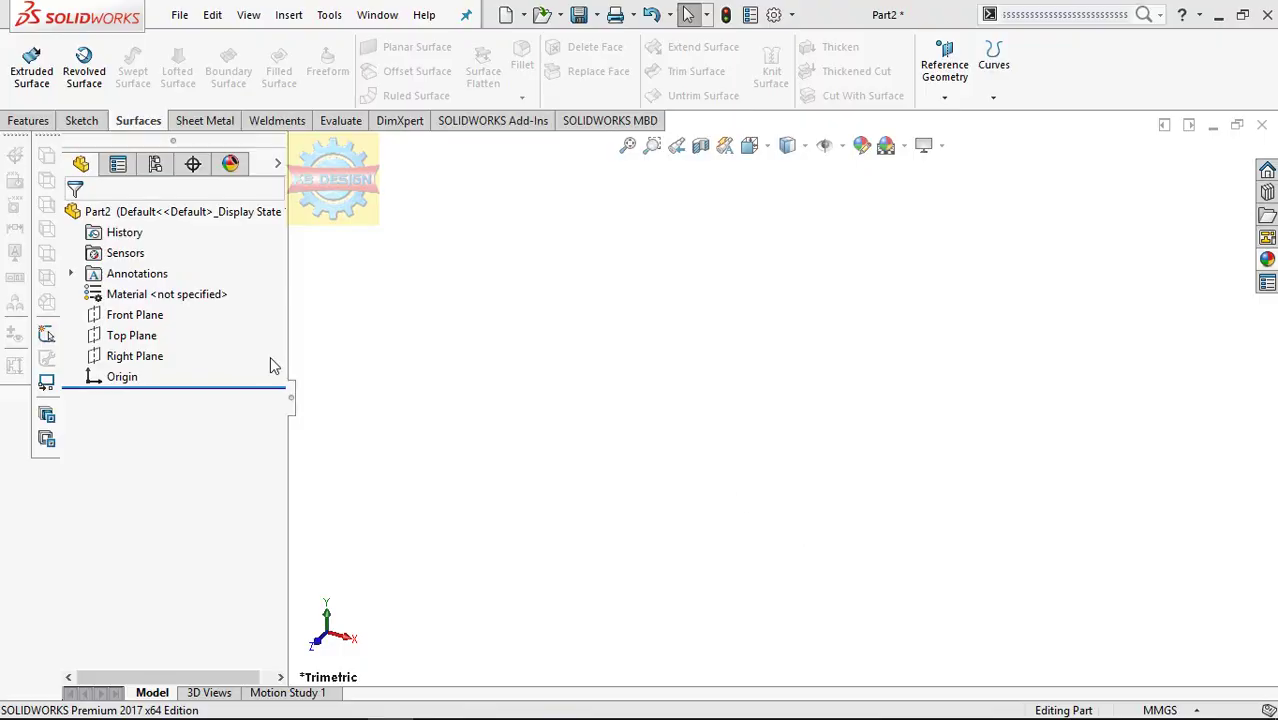
- Start a sketch on the Top Plane and draw a vertical centerline through the origin
{"action": "left_click", "coordinate": [134, 335]}
{"action": "left_click", "coordinate": [166, 306]}
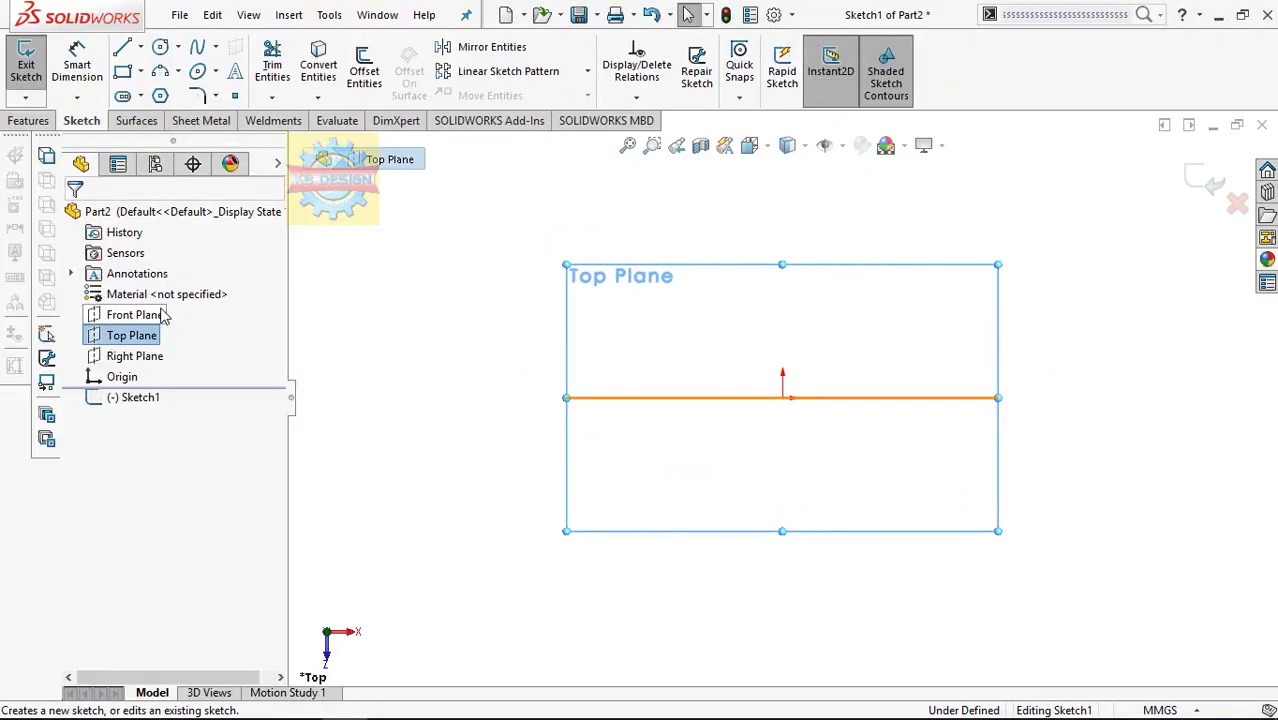
{"action": "left_click", "coordinate": [140, 47]}
{"action": "left_click", "coordinate": [171, 91]}
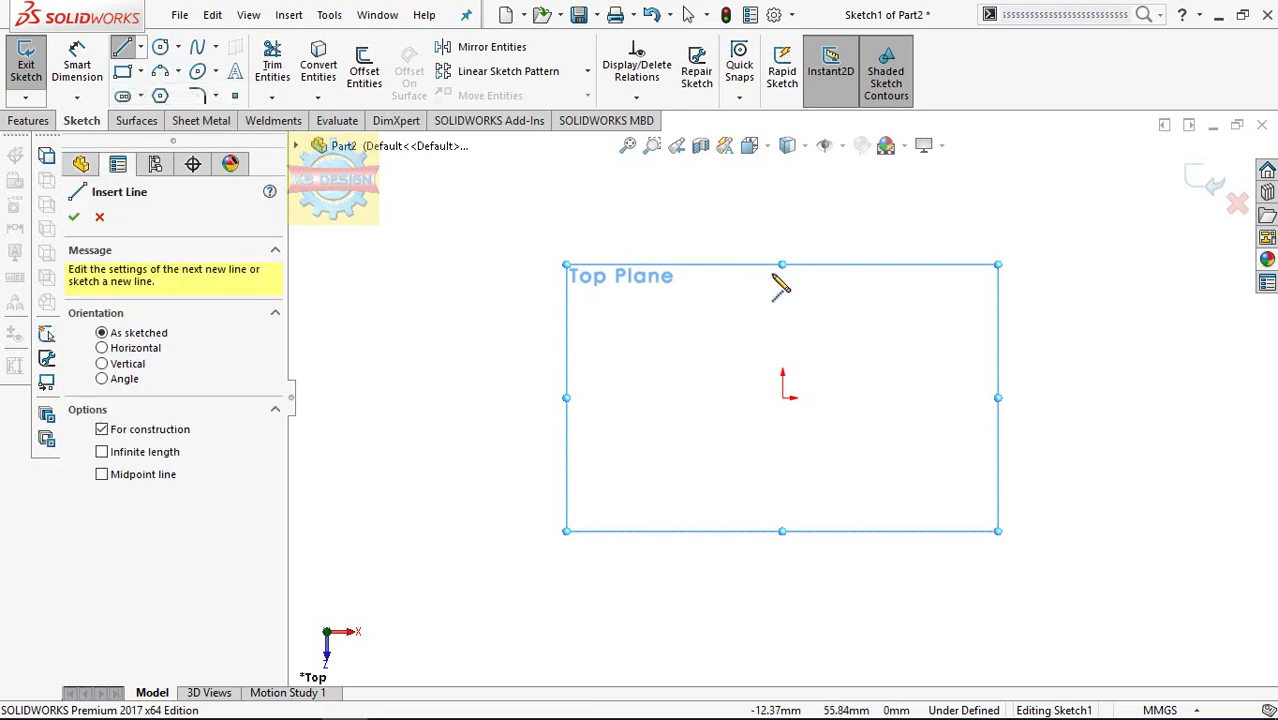
{"action": "left_click_drag", "start_coordinate": [782, 268], "coordinate": [782, 501]}
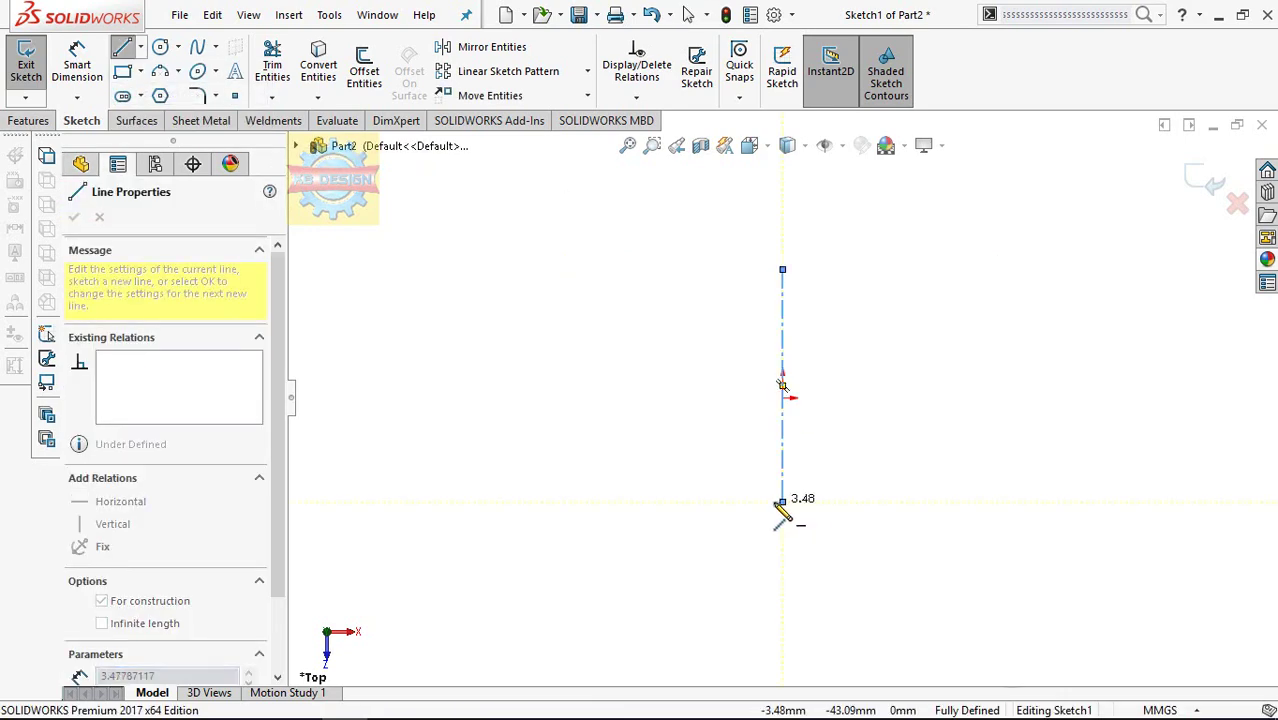
{"action": "key", "text": "Escape"}
- Add a horizontal centerline through the origin and a diagonal centerline running down-left
{"action": "left_click", "coordinate": [140, 47]}
{"action": "left_click", "coordinate": [171, 91]}
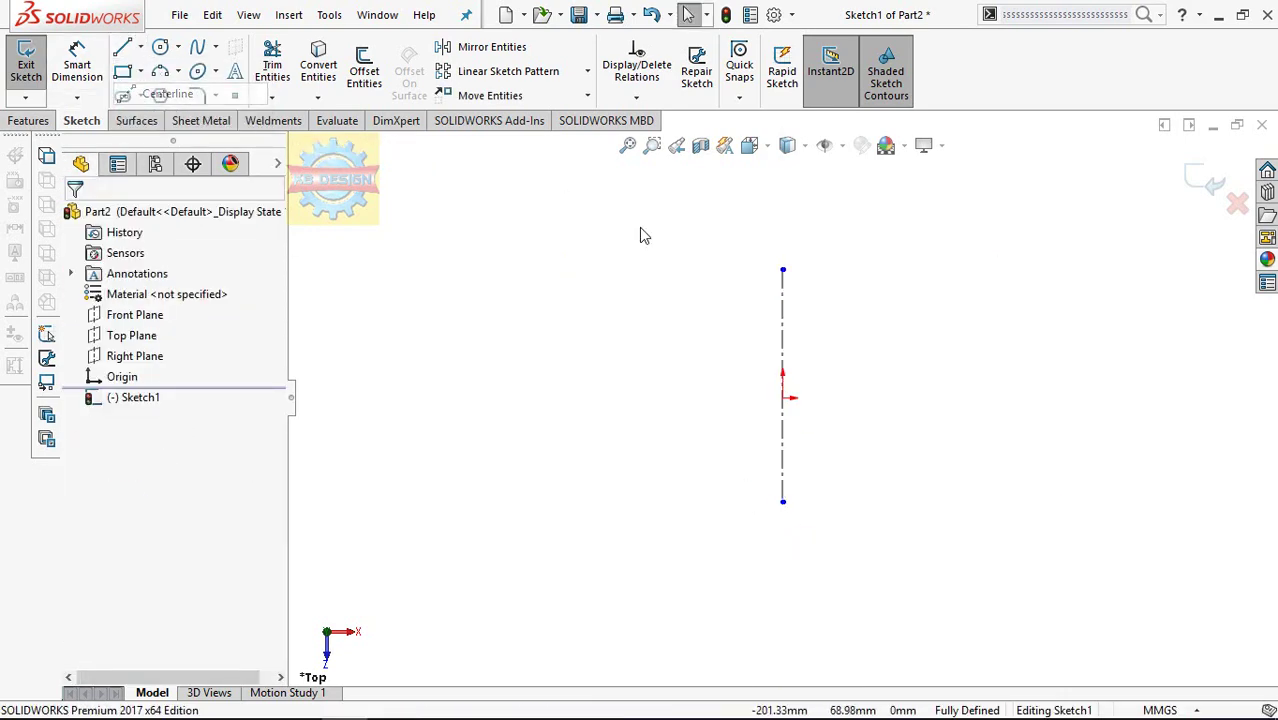
{"action": "left_click_drag", "start_coordinate": [605, 397], "coordinate": [782, 397]}
{"action": "left_click", "coordinate": [1052, 397]}
{"action": "key", "text": "Escape"}
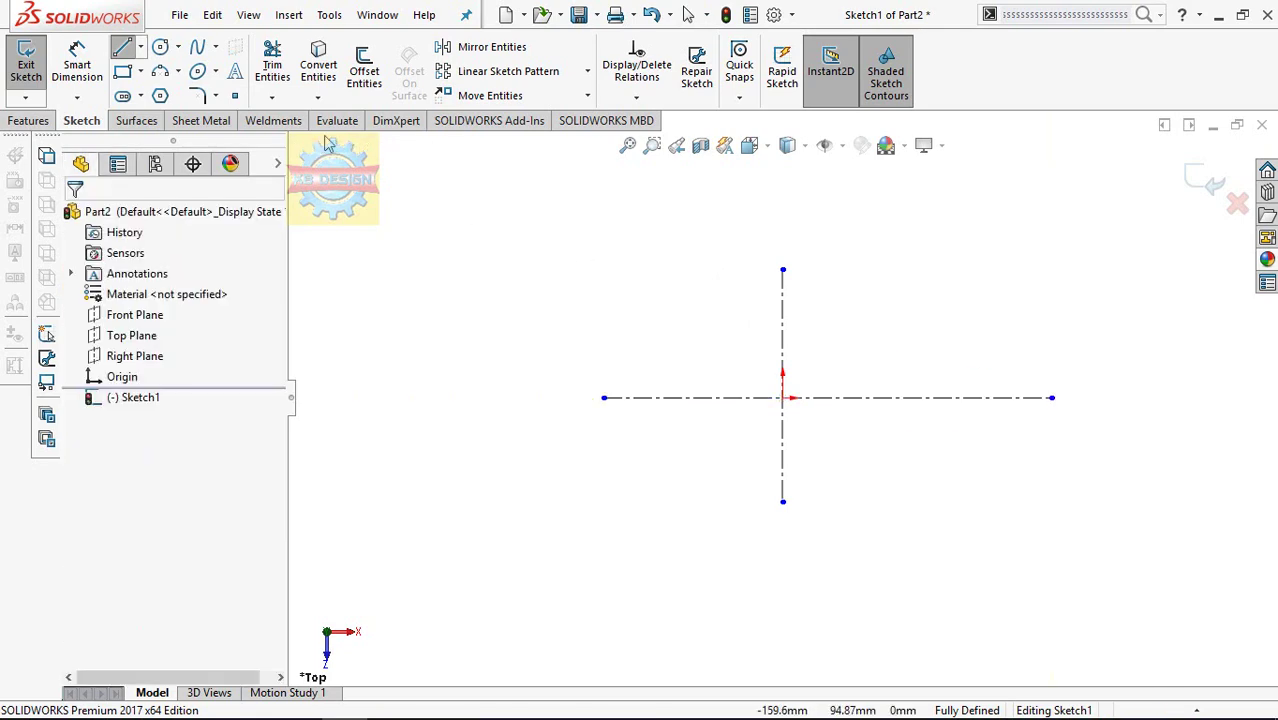
{"action": "left_click", "coordinate": [140, 47]}
{"action": "left_click", "coordinate": [175, 91]}
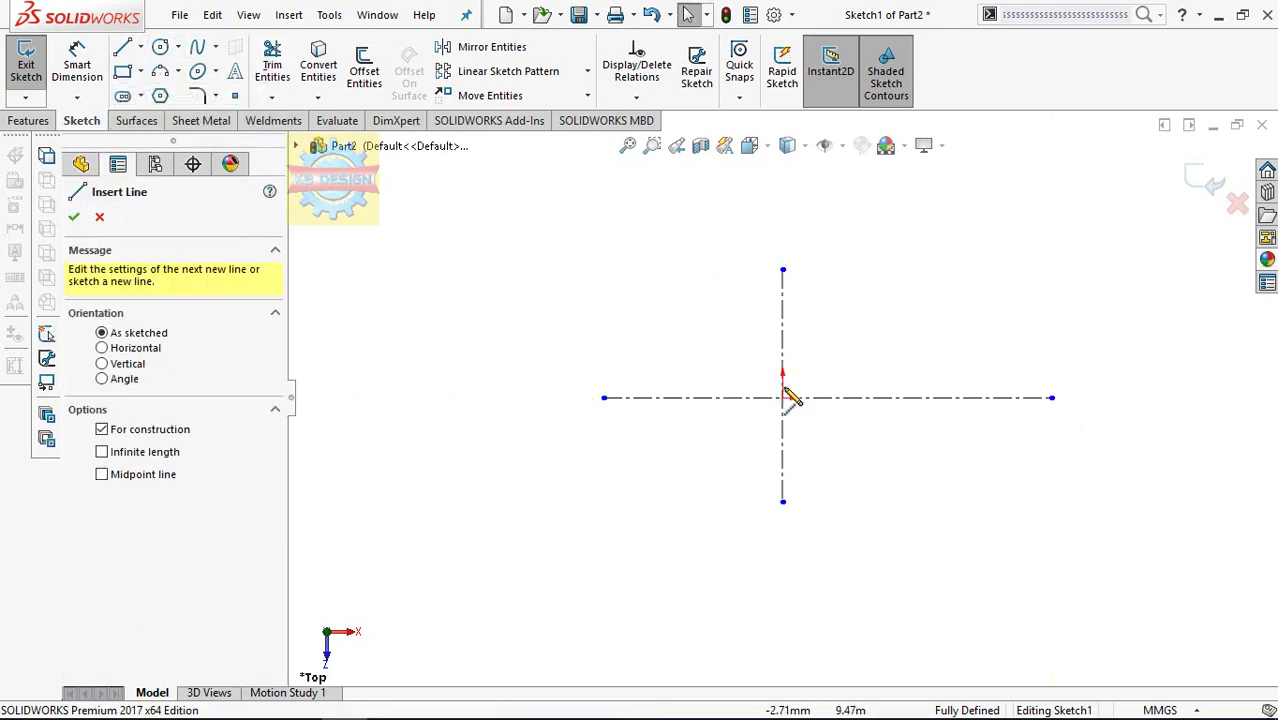
{"action": "left_click_drag", "start_coordinate": [782, 397], "coordinate": [604, 536]}
{"action": "key", "text": "Escape"}
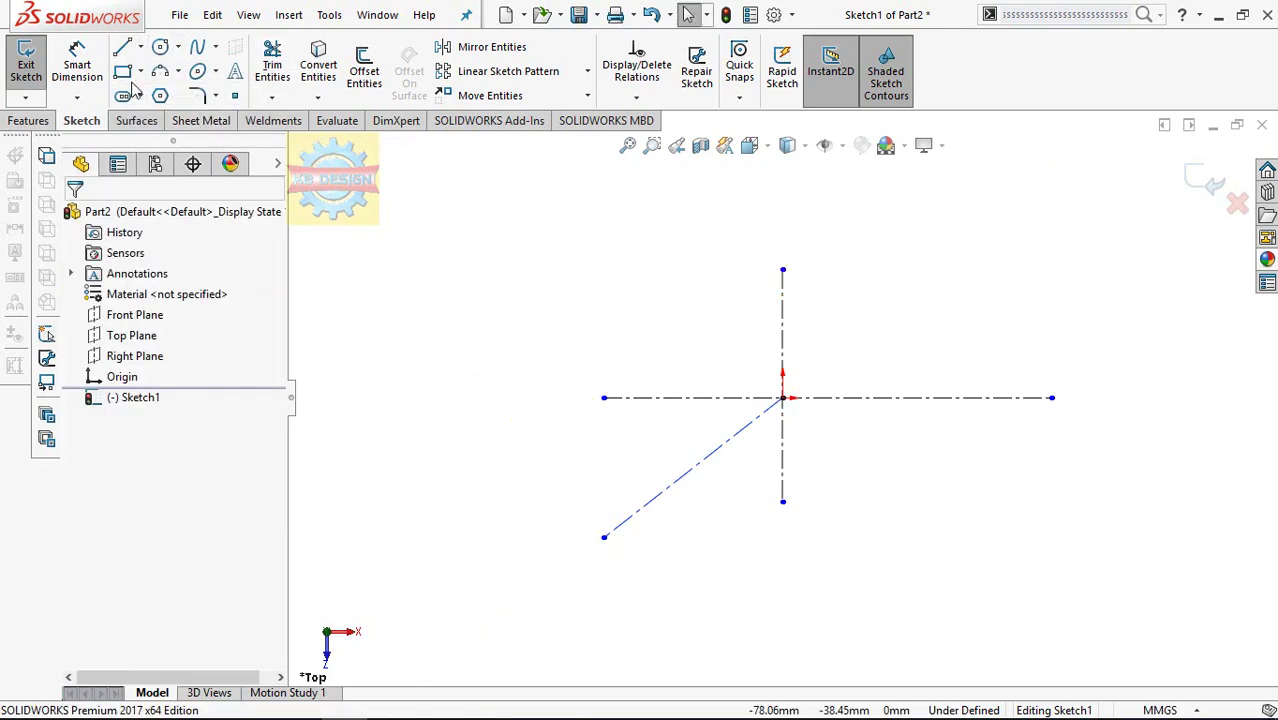
- Dimension the diagonal to 45° from the vertical centerline and exit the sketch
{"action": "key", "text": "d"}
{"action": "left_click", "coordinate": [738, 431]}
{"action": "left_click", "coordinate": [782, 465]}
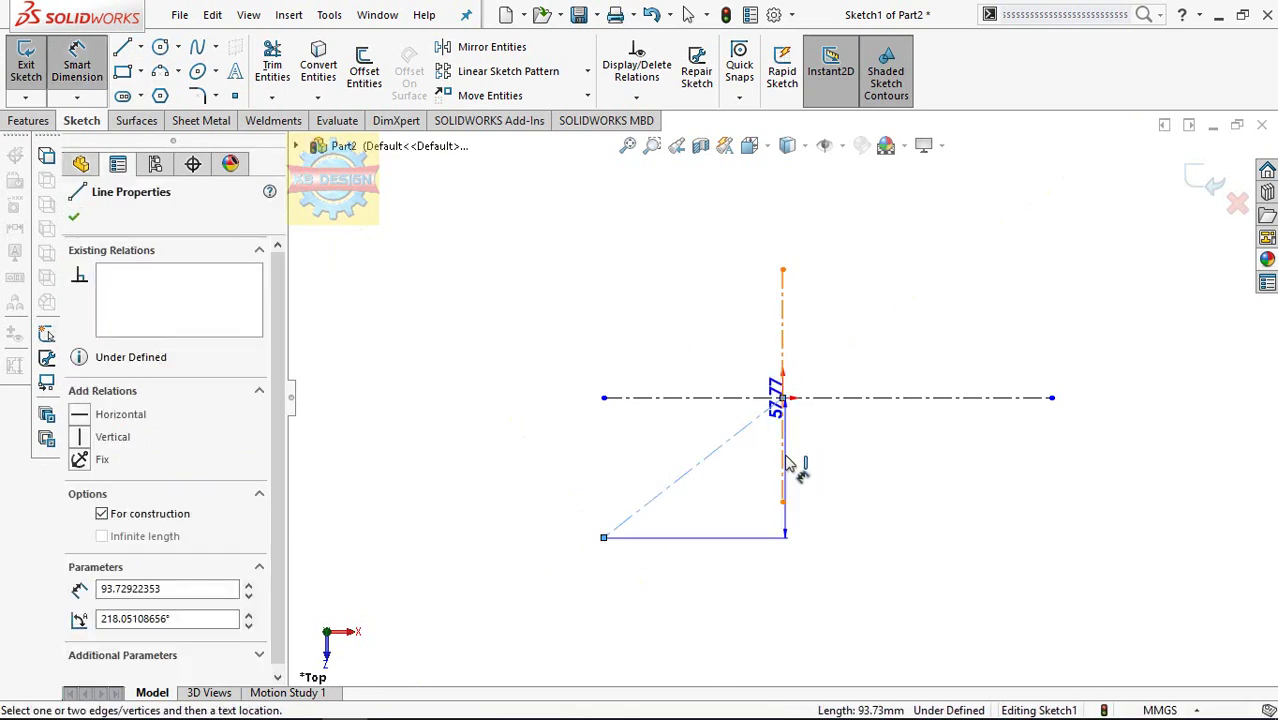
{"action": "left_click", "coordinate": [756, 518]}
{"action": "type", "text": "45"}
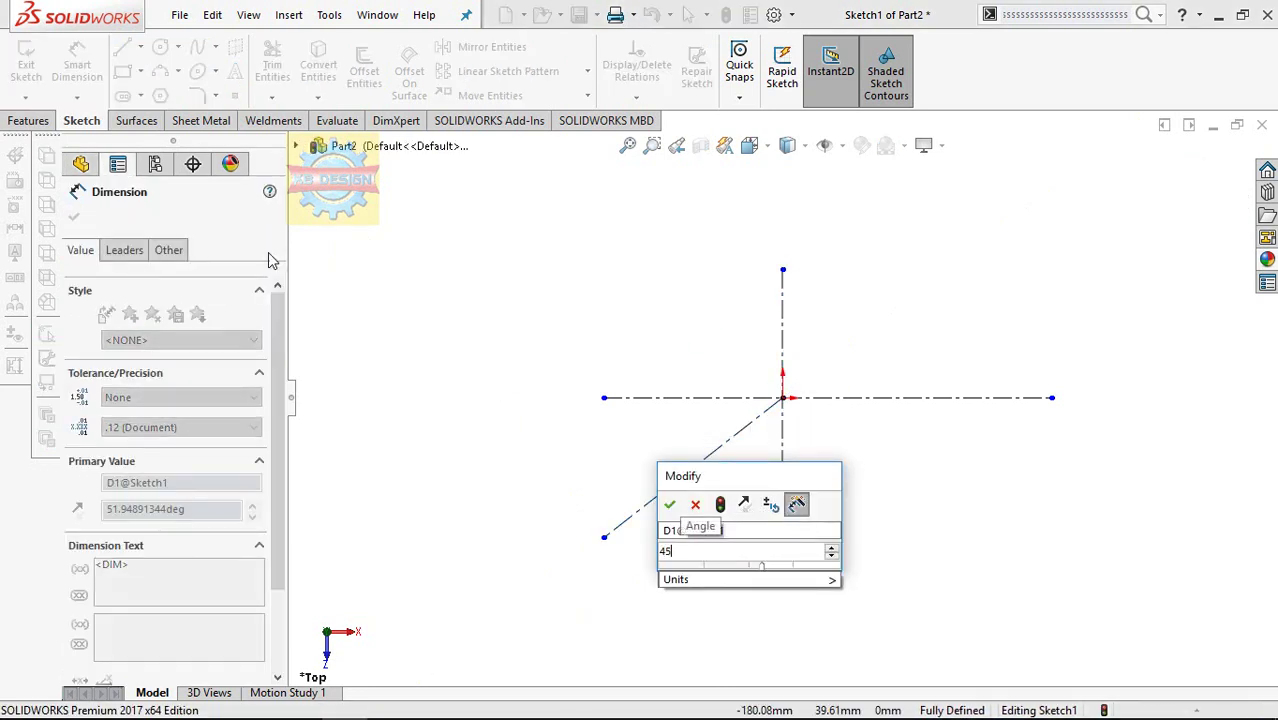
{"action": "left_click", "coordinate": [670, 505]}
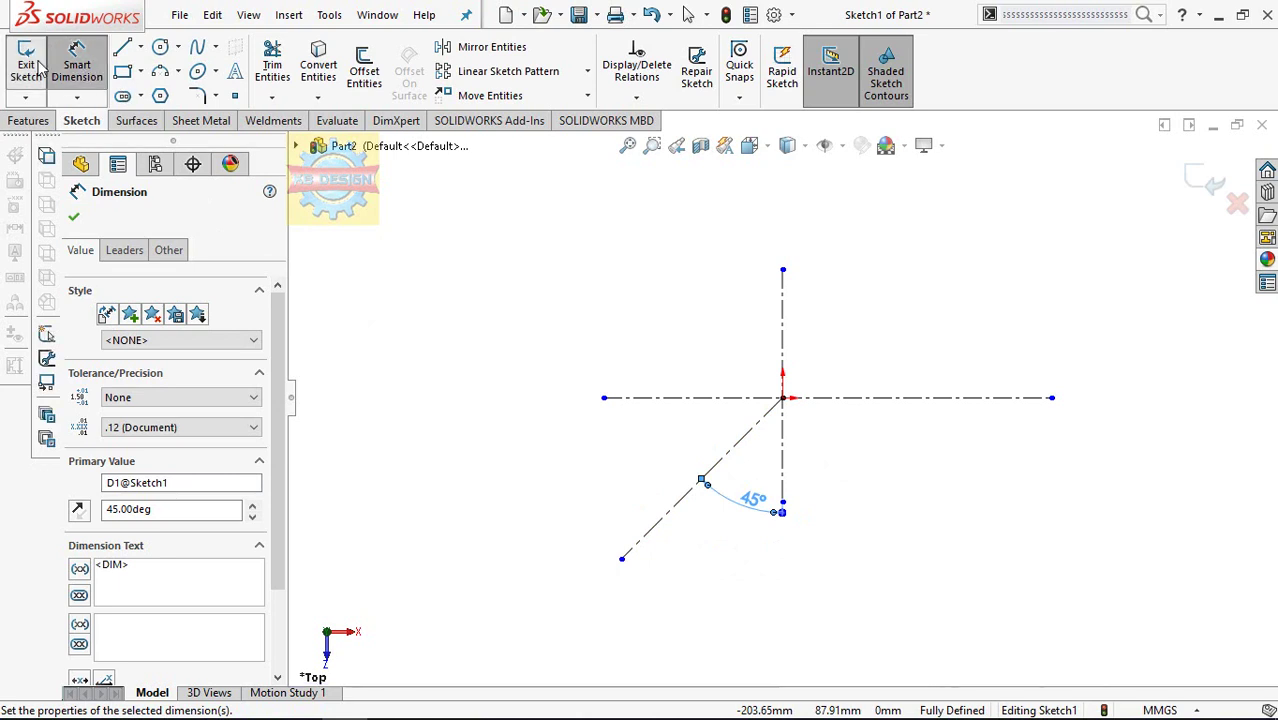
{"action": "key", "text": "Escape"}
{"action": "key", "text": "ctrl+b"}
{"action": "left_click", "coordinate": [160, 314]}
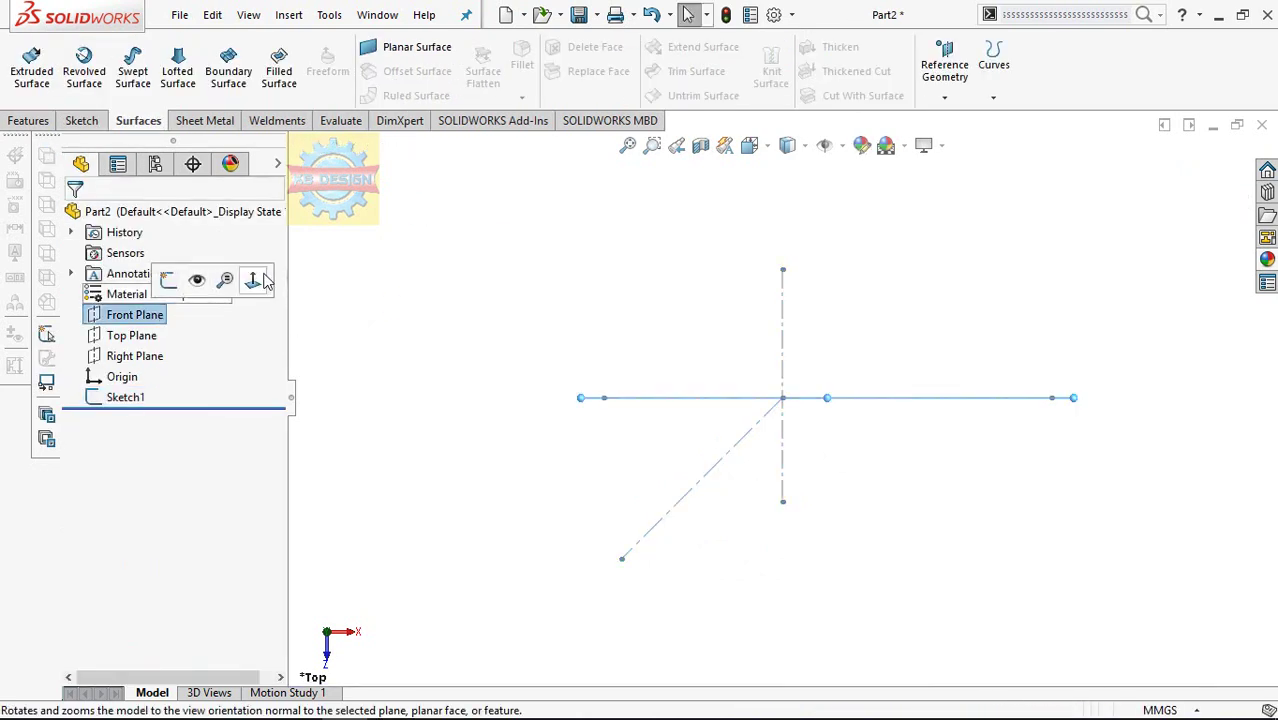
- Start a sketch on the Front Plane and draw a vertical centerline upward from the origin
{"action": "left_click", "coordinate": [262, 281]}
{"action": "left_click", "coordinate": [82, 121]}
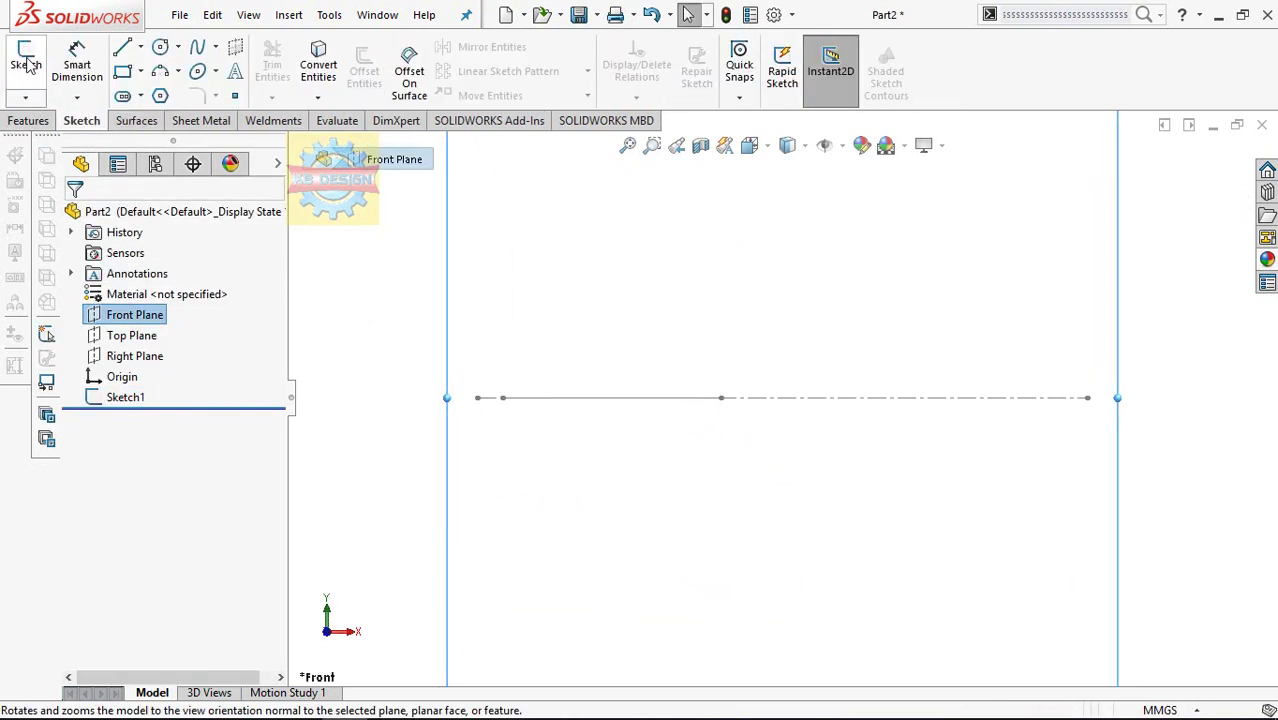
{"action": "left_click", "coordinate": [26, 62]}
{"action": "left_click", "coordinate": [141, 47]}
{"action": "left_click", "coordinate": [167, 93]}
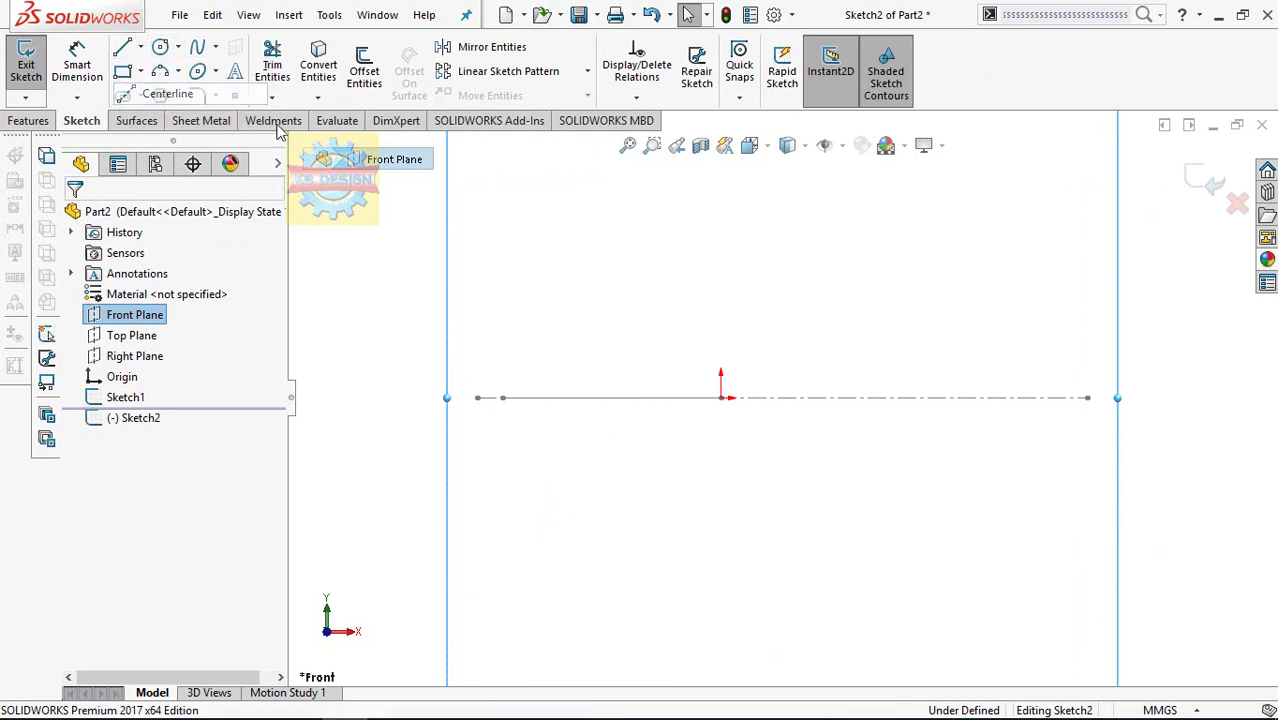
{"action": "left_click", "coordinate": [720, 397]}
{"action": "left_click", "coordinate": [721, 247]}
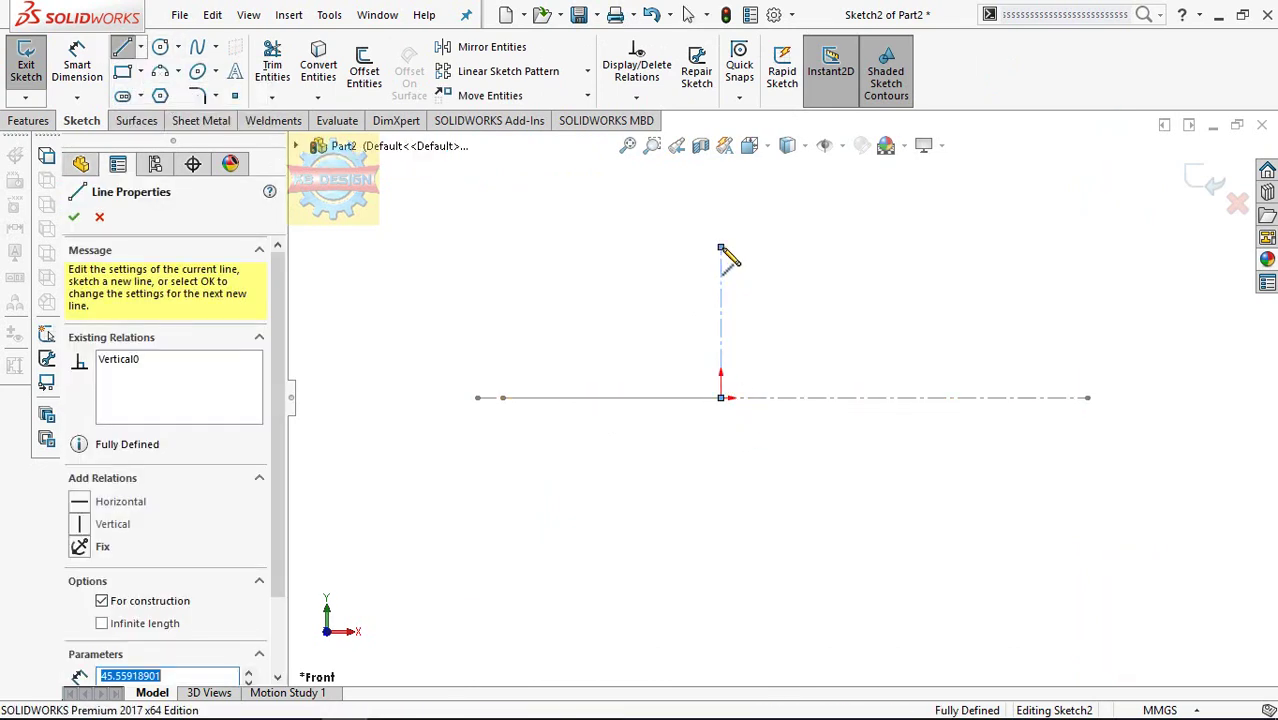
{"action": "key", "text": "Escape"}
{"action": "right_click_drag", "start_coordinate": [722, 250], "coordinate": [670, 205]}
- Dimension the vertical centerline to 50 mm, exit the sketch and orbit to 3D
{"action": "left_click", "coordinate": [724, 290]}
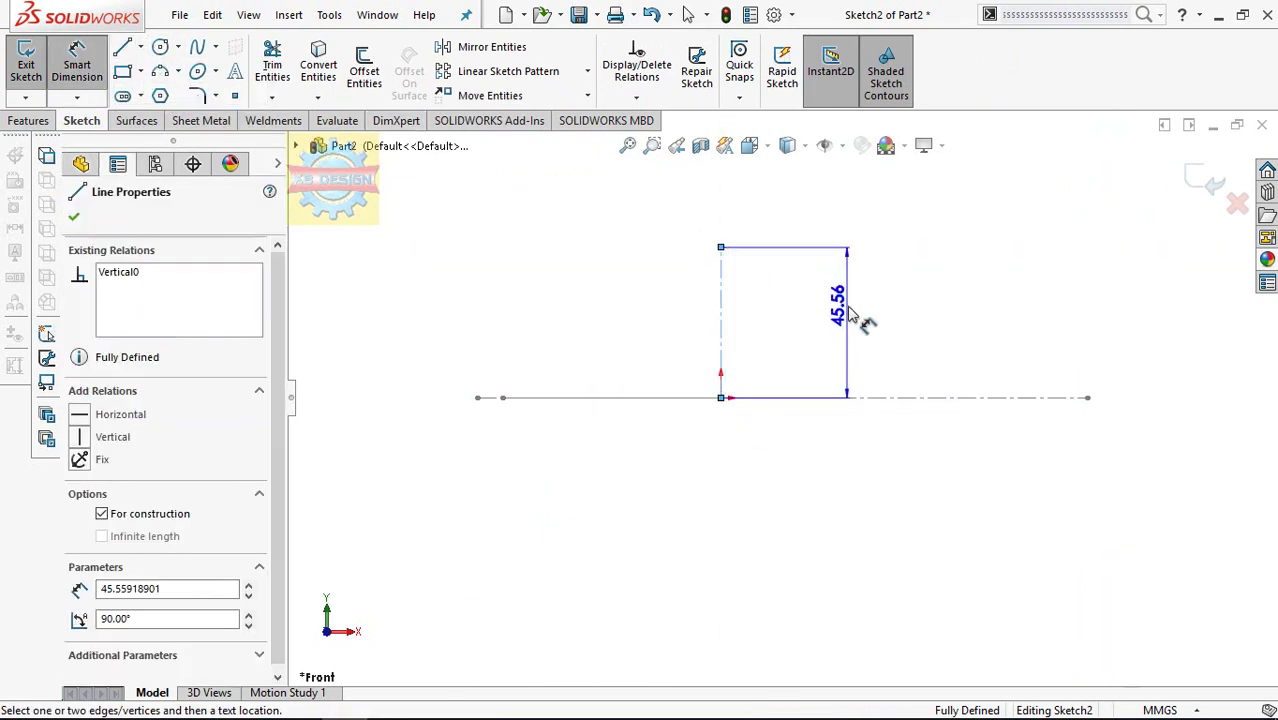
{"action": "left_click", "coordinate": [855, 315]}
{"action": "type", "text": "50"}
{"action": "key", "text": "Return"}
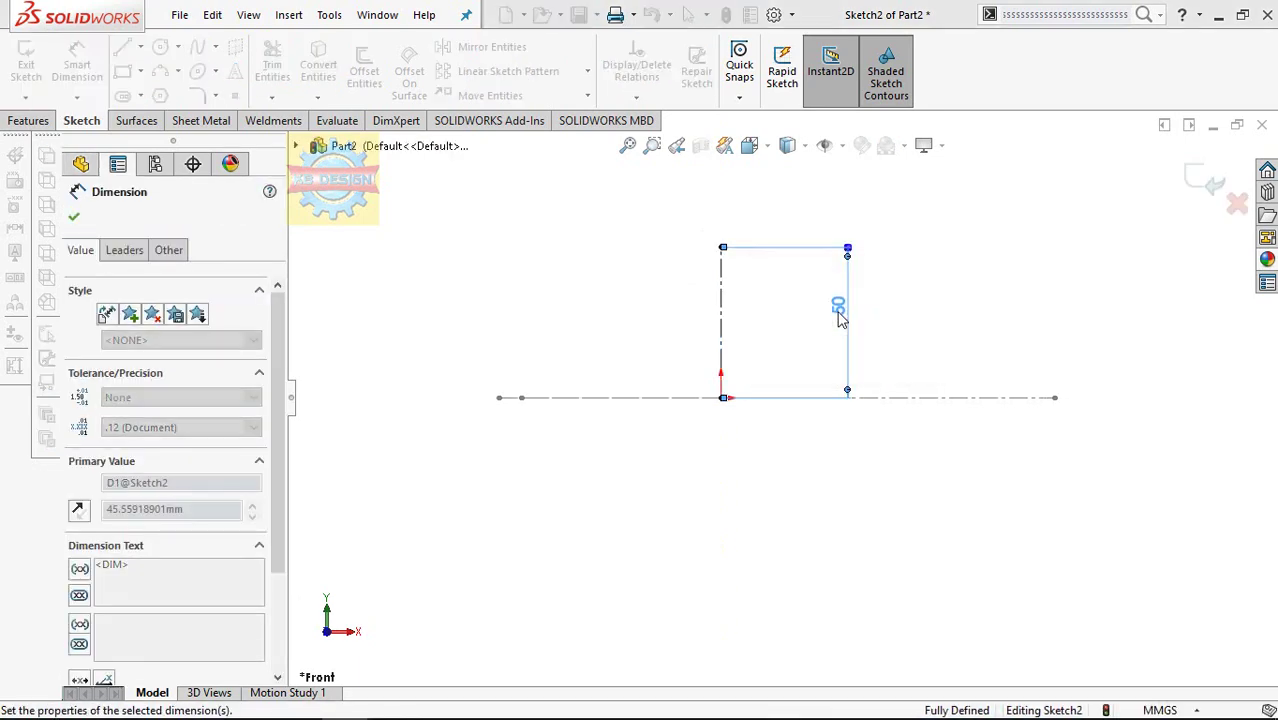
{"action": "key", "text": "ctrl+b"}
{"action": "middle_click_drag", "start_coordinate": [708, 316], "coordinate": [644, 241]}
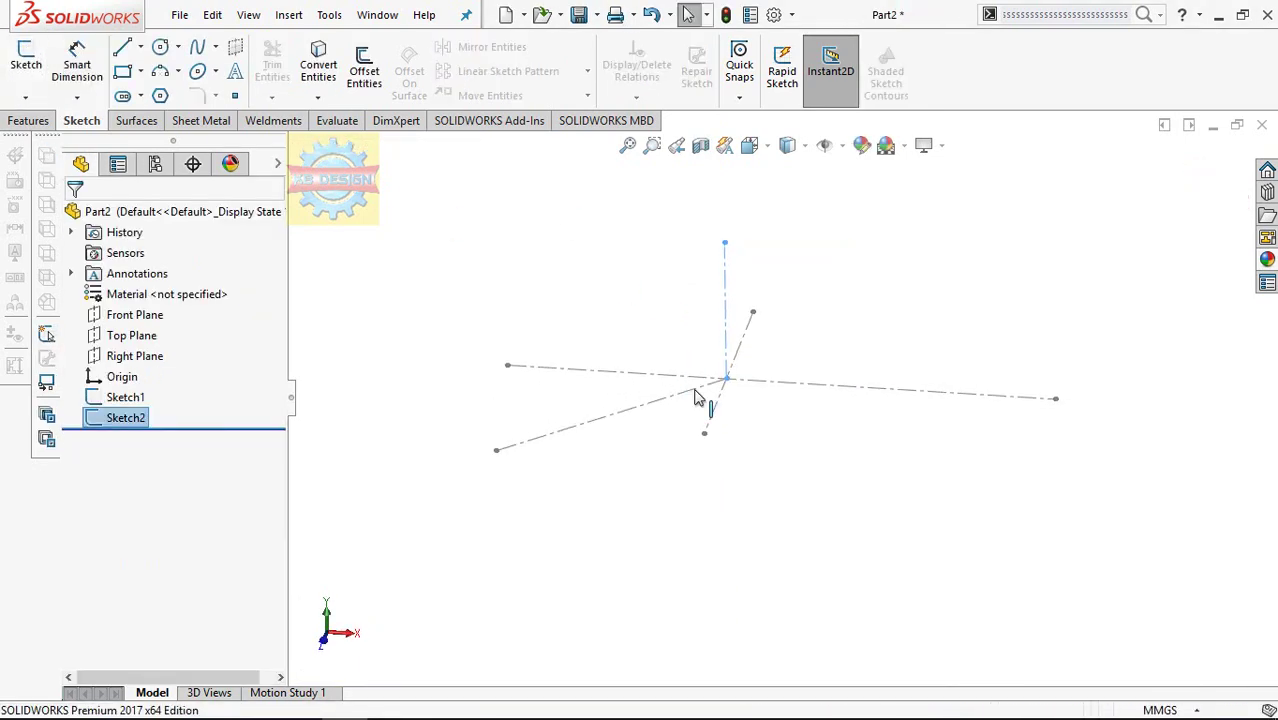
- Create Plane1 through Sketch2's vertical centerline and Sketch1's 45° diagonal, then view it normal
{"action": "left_click", "coordinate": [28, 120]}
{"action": "left_click", "coordinate": [756, 66]}
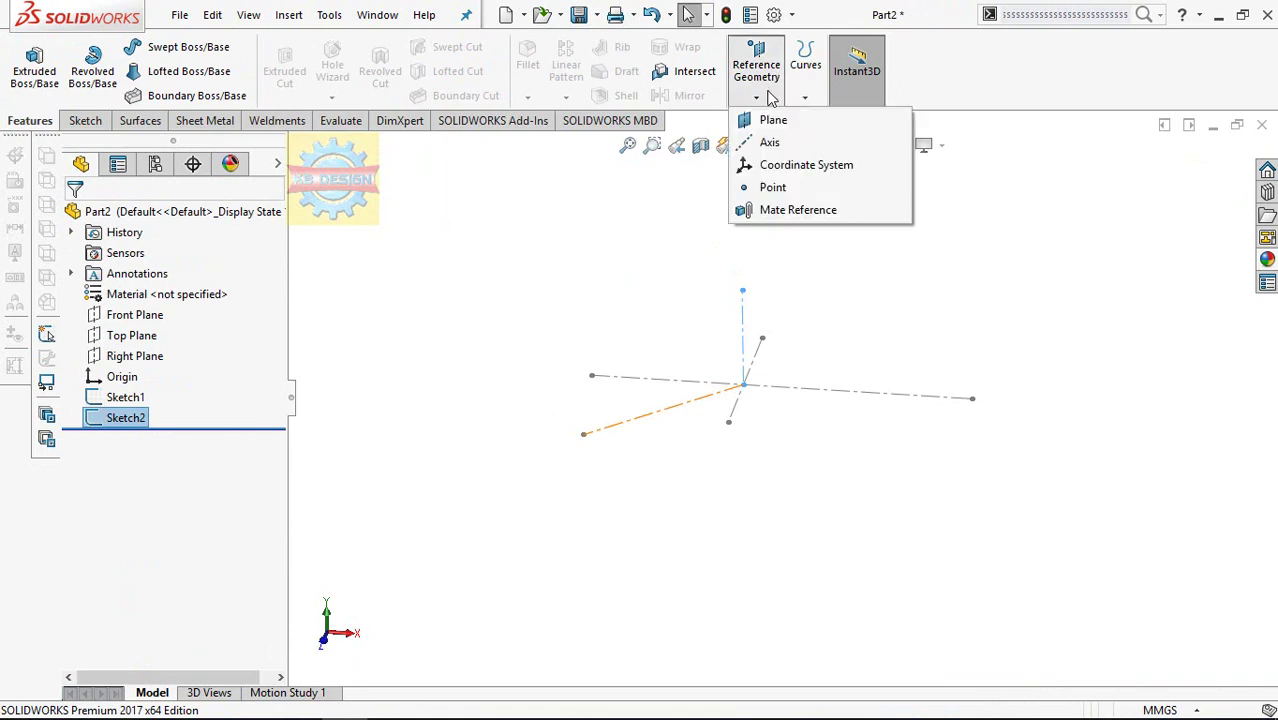
{"action": "left_click", "coordinate": [770, 117]}
{"action": "left_click", "coordinate": [746, 315]}
{"action": "left_click", "coordinate": [701, 398]}
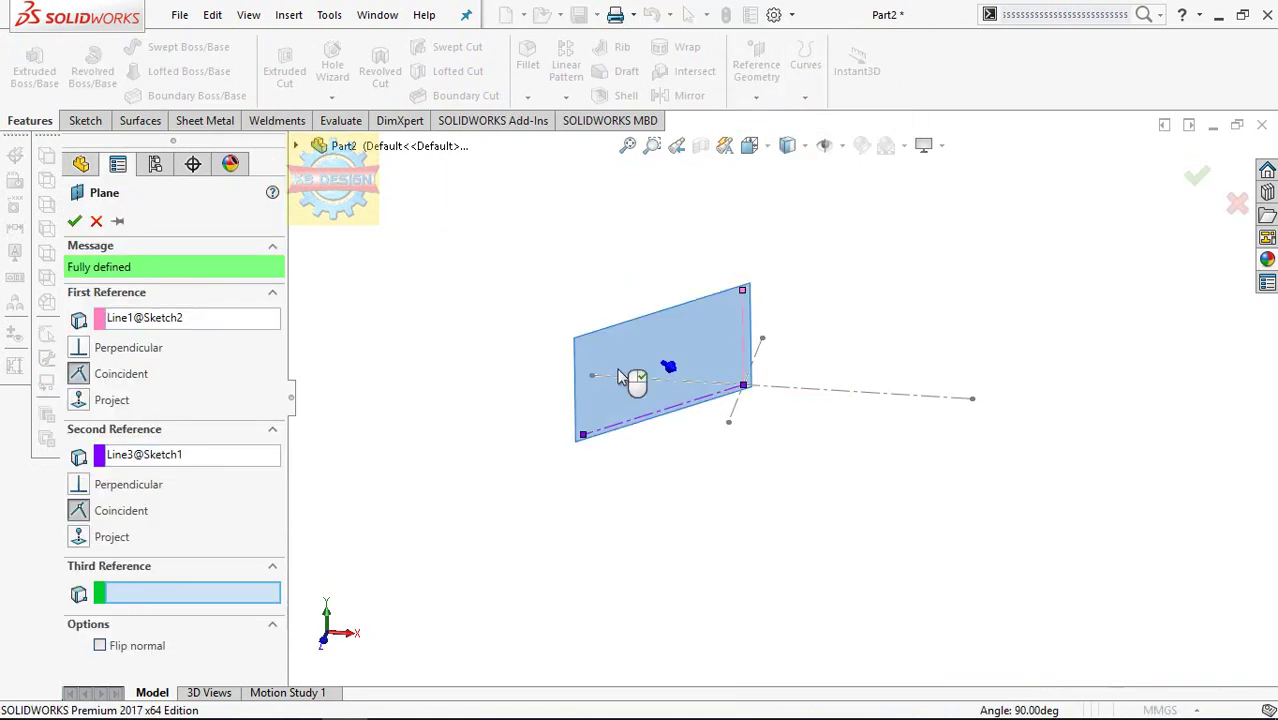
{"action": "left_click", "coordinate": [74, 221]}
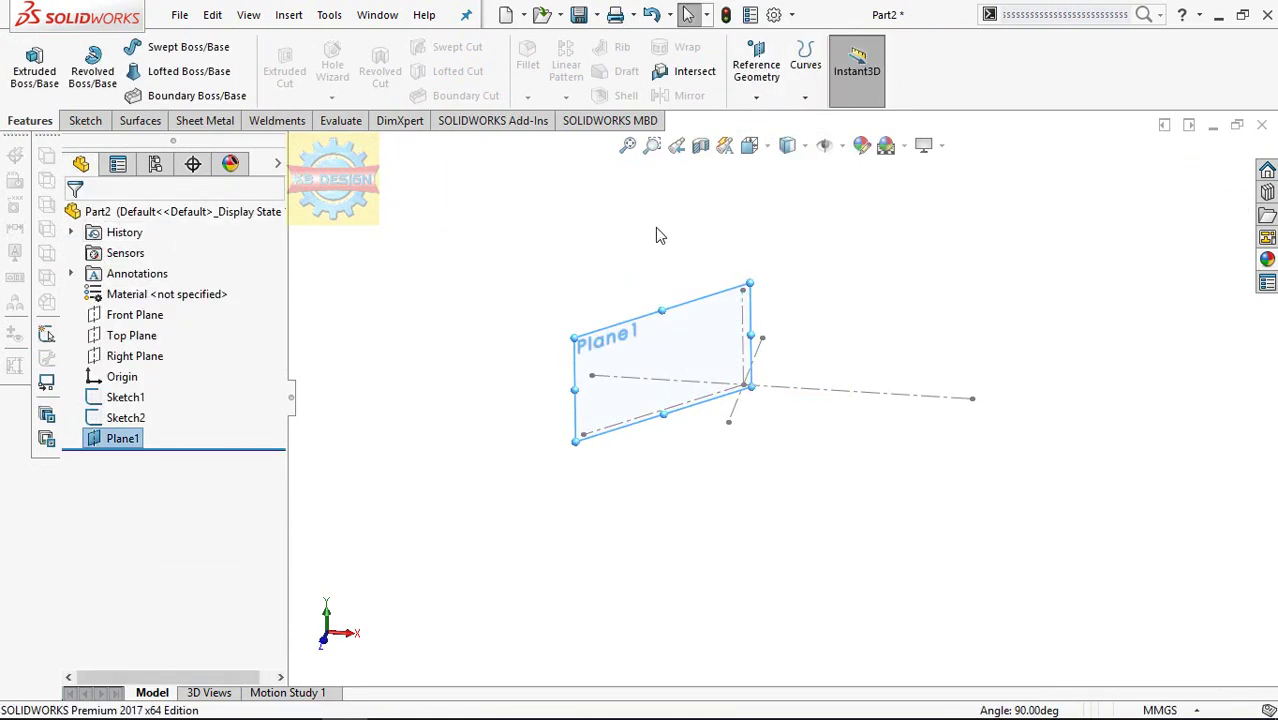
{"action": "left_click", "coordinate": [228, 441]}
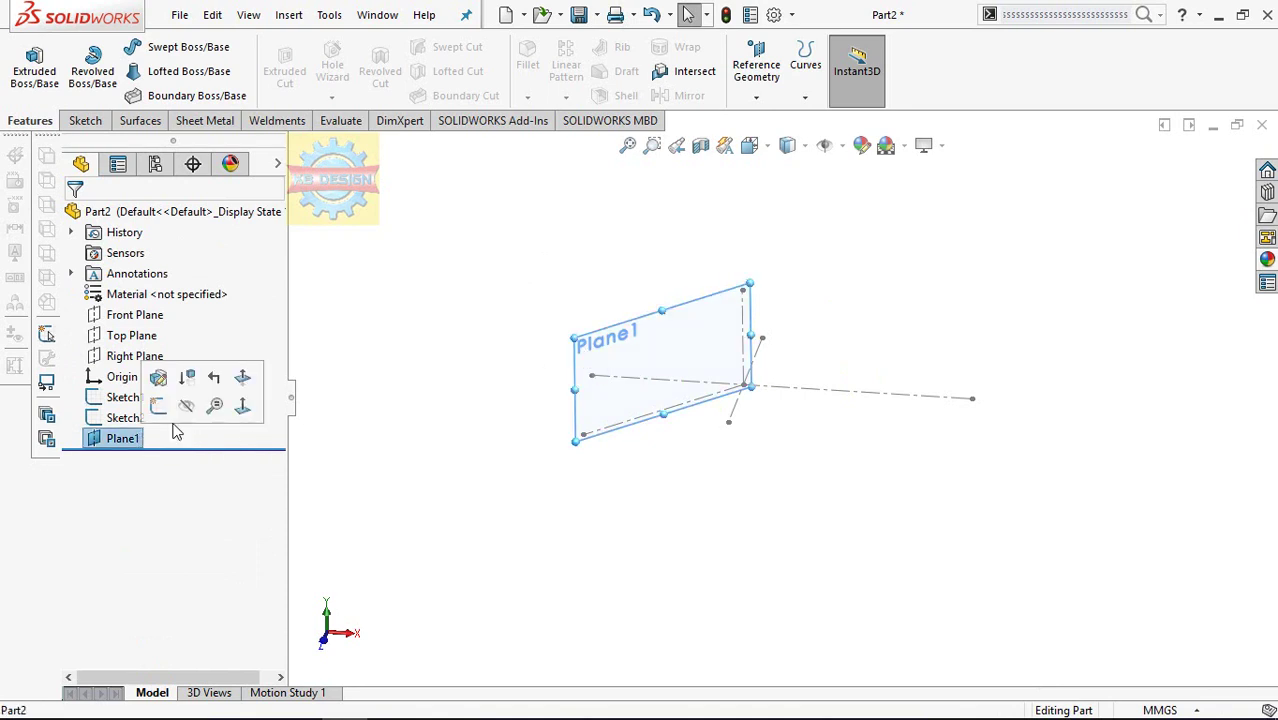
{"action": "left_click", "coordinate": [240, 405]}
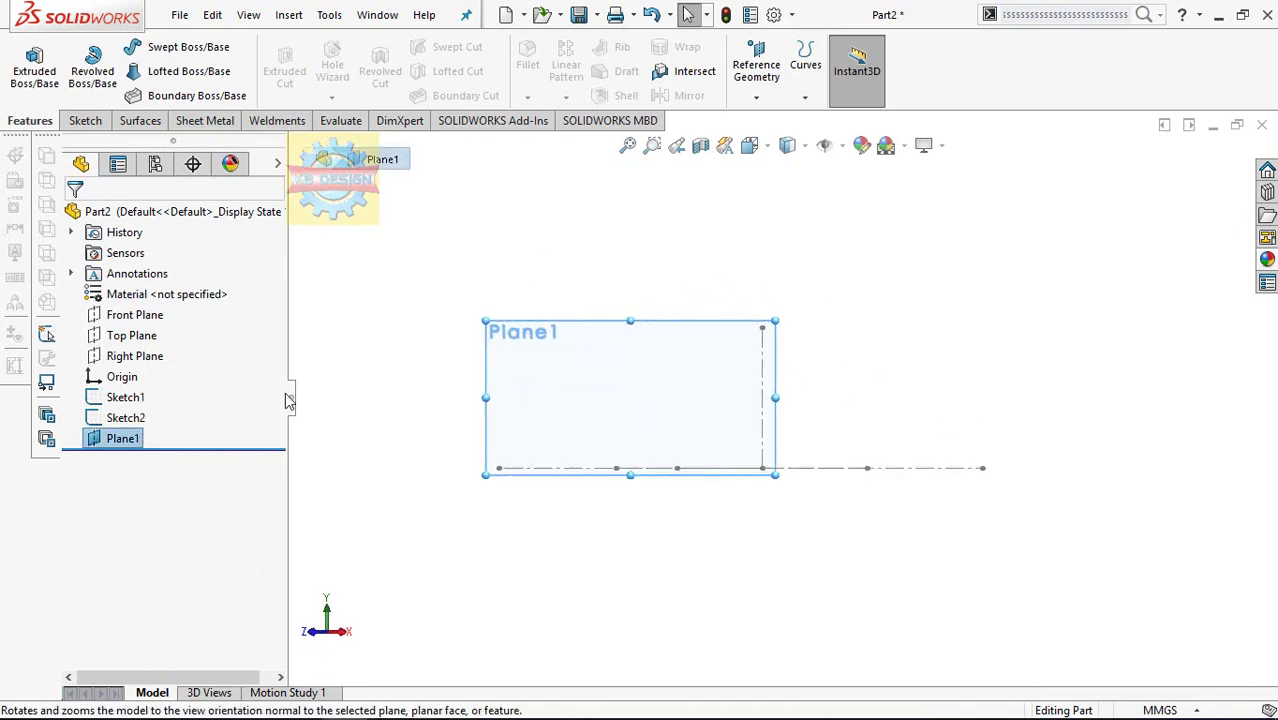
- Sketch a spline on Plane1 from top-right to lower-left and bend it into an upward arc
{"action": "left_click", "coordinate": [85, 121]}
{"action": "left_click", "coordinate": [26, 62]}
{"action": "left_click", "coordinate": [199, 50]}
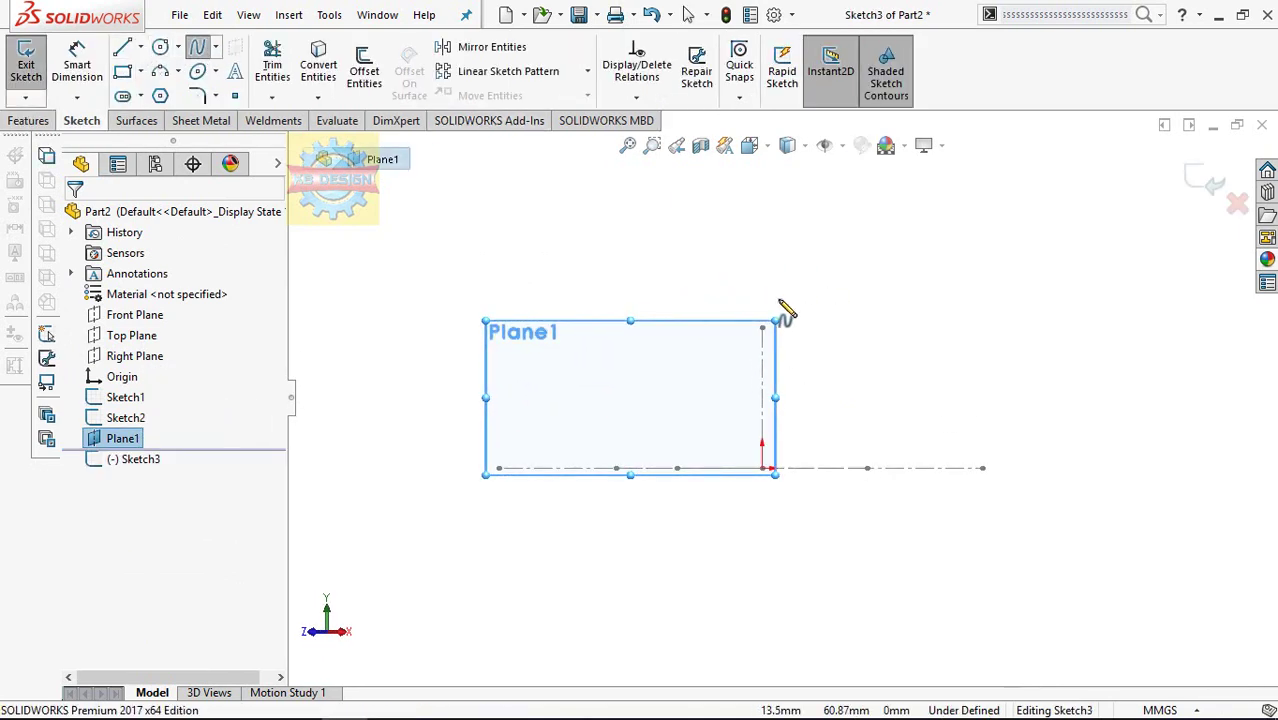
{"action": "left_click", "coordinate": [762, 327]}
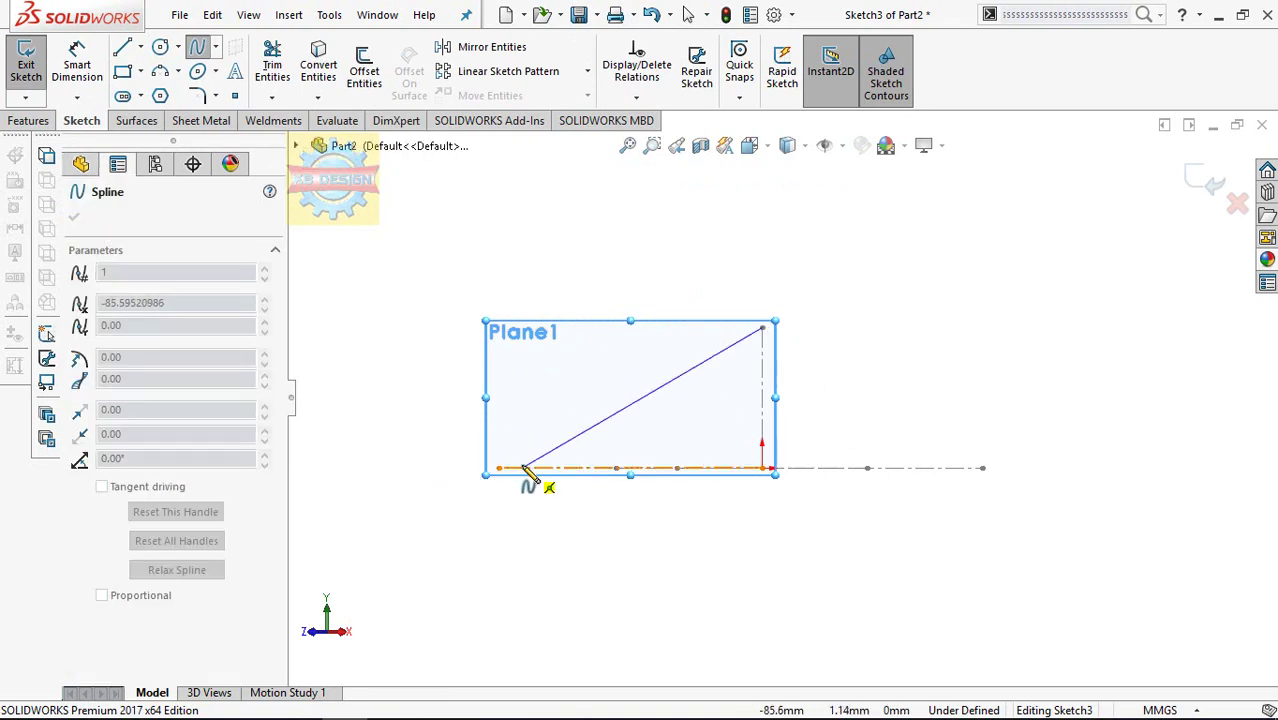
{"action": "double_click", "coordinate": [510, 467]}
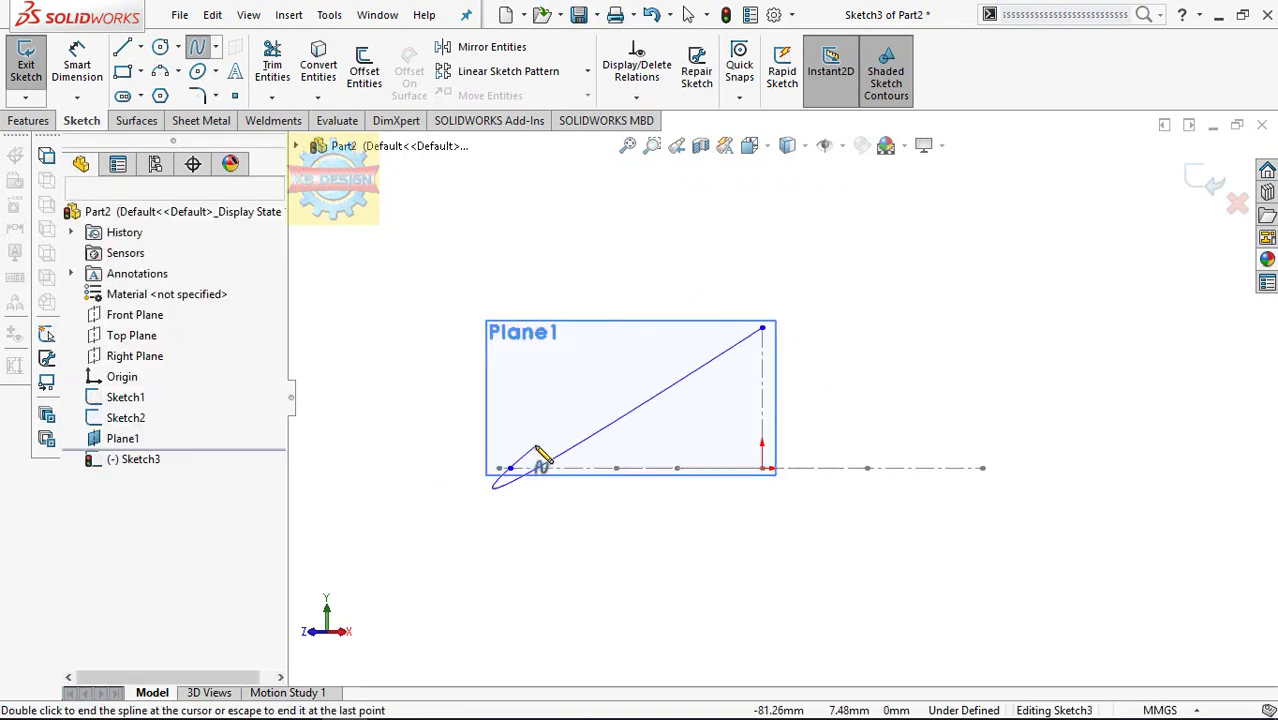
{"action": "left_click", "coordinate": [637, 400]}
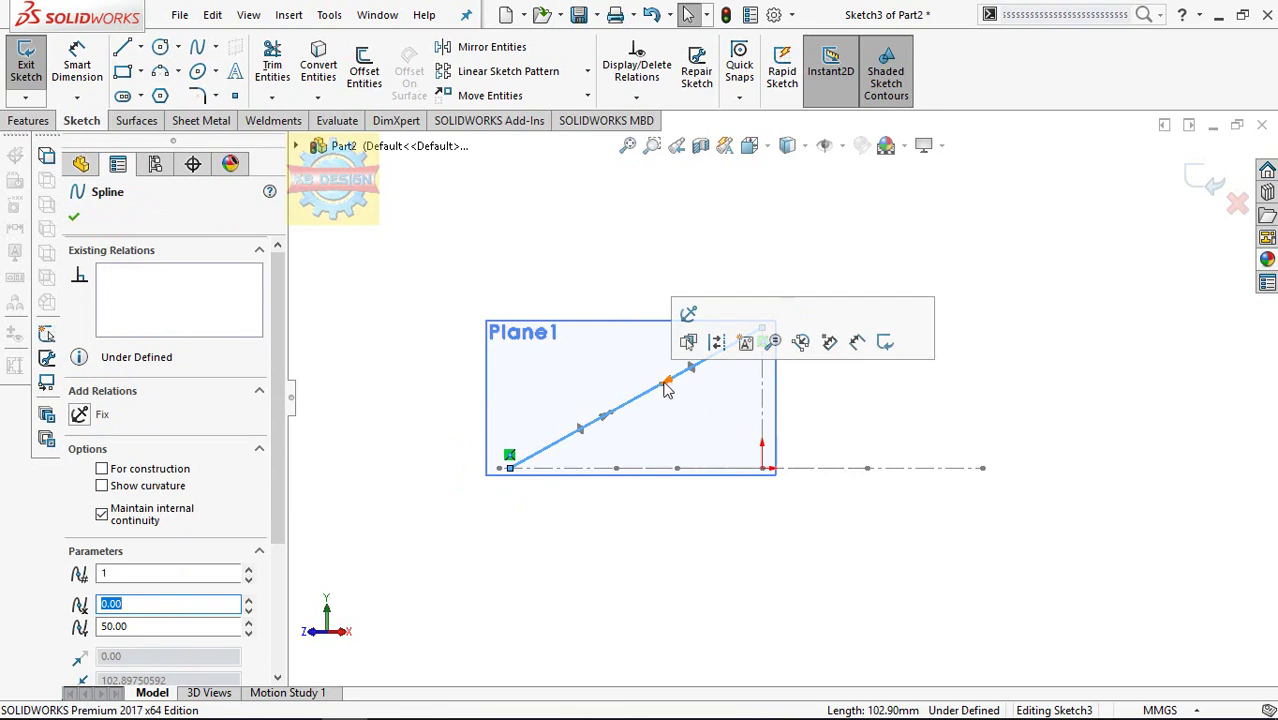
{"action": "left_click_drag", "start_coordinate": [668, 390], "coordinate": [652, 348]}
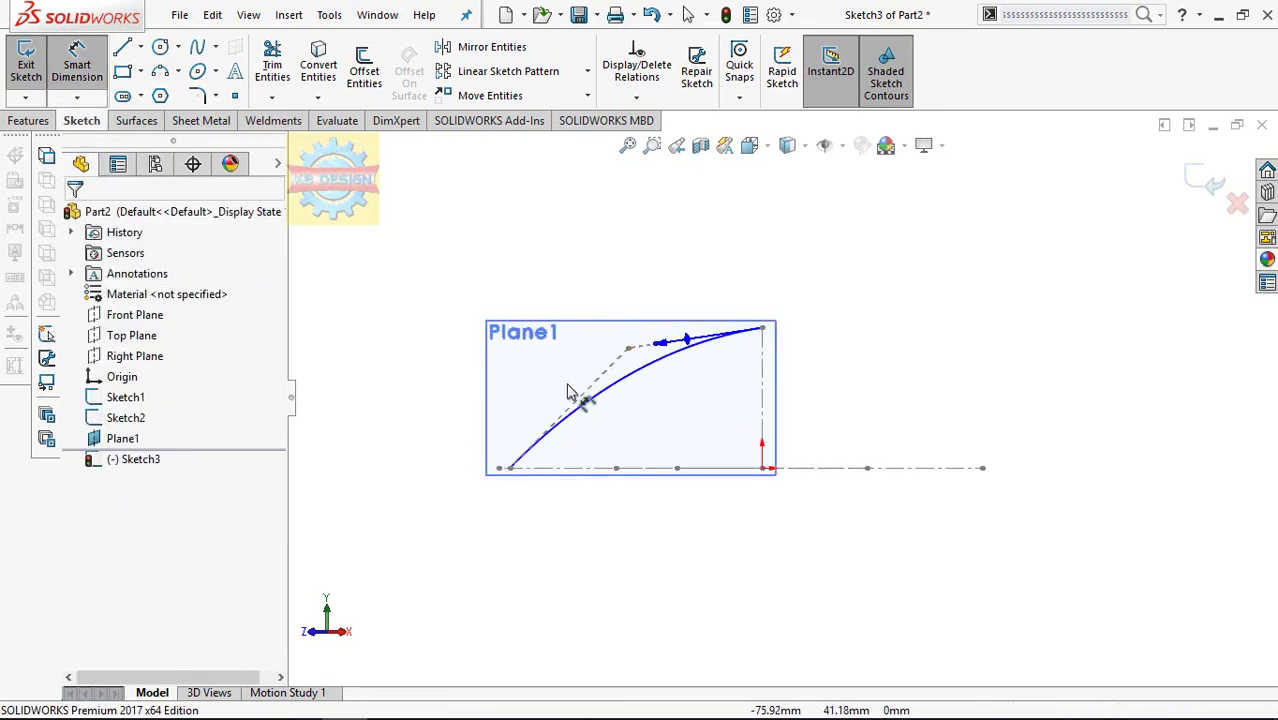
- Dimension the horizontal span between the two bottom endpoints to 100 mm
{"action": "left_click", "coordinate": [510, 468]}
{"action": "left_click", "coordinate": [762, 468]}
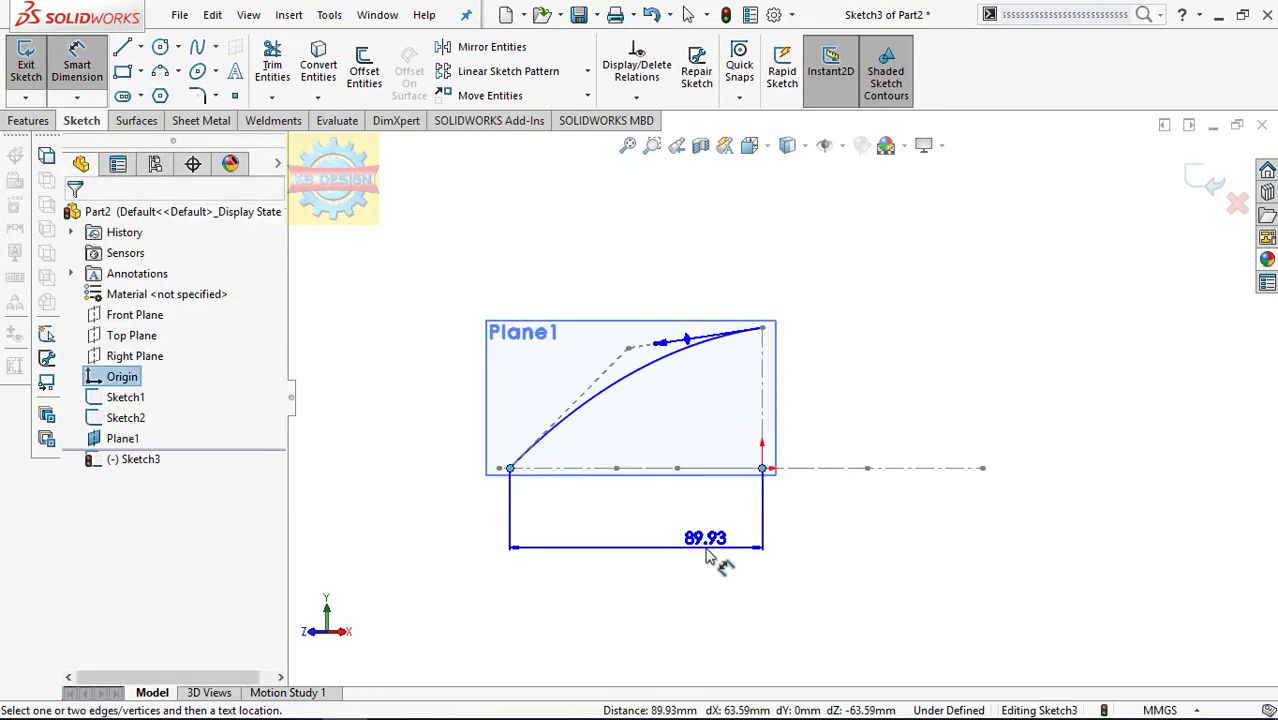
{"action": "left_click", "coordinate": [705, 557]}
{"action": "type", "text": "100"}
{"action": "key", "text": "Return"}
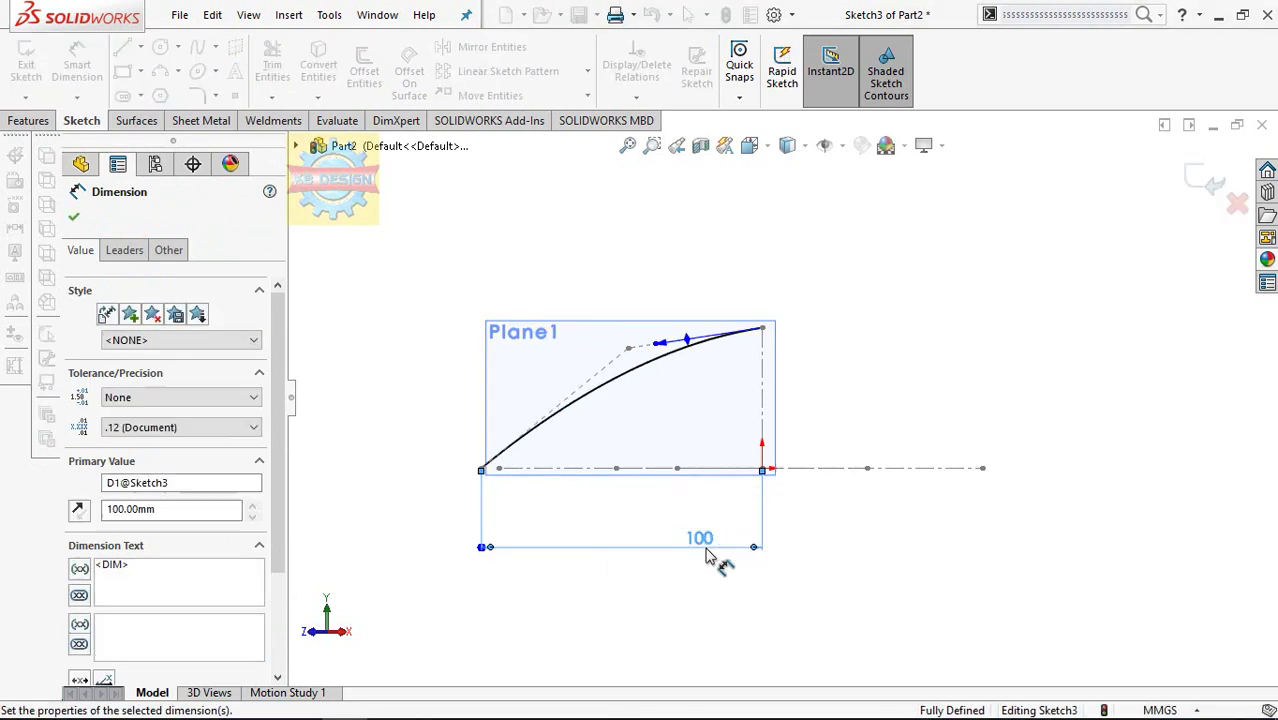
{"action": "scroll", "coordinate": [674, 342], "scroll_direction": "down", "scroll_amount": 3}
- Dimension the spline's end tangent handle length to 111 mm
{"action": "left_click", "coordinate": [680, 356]}
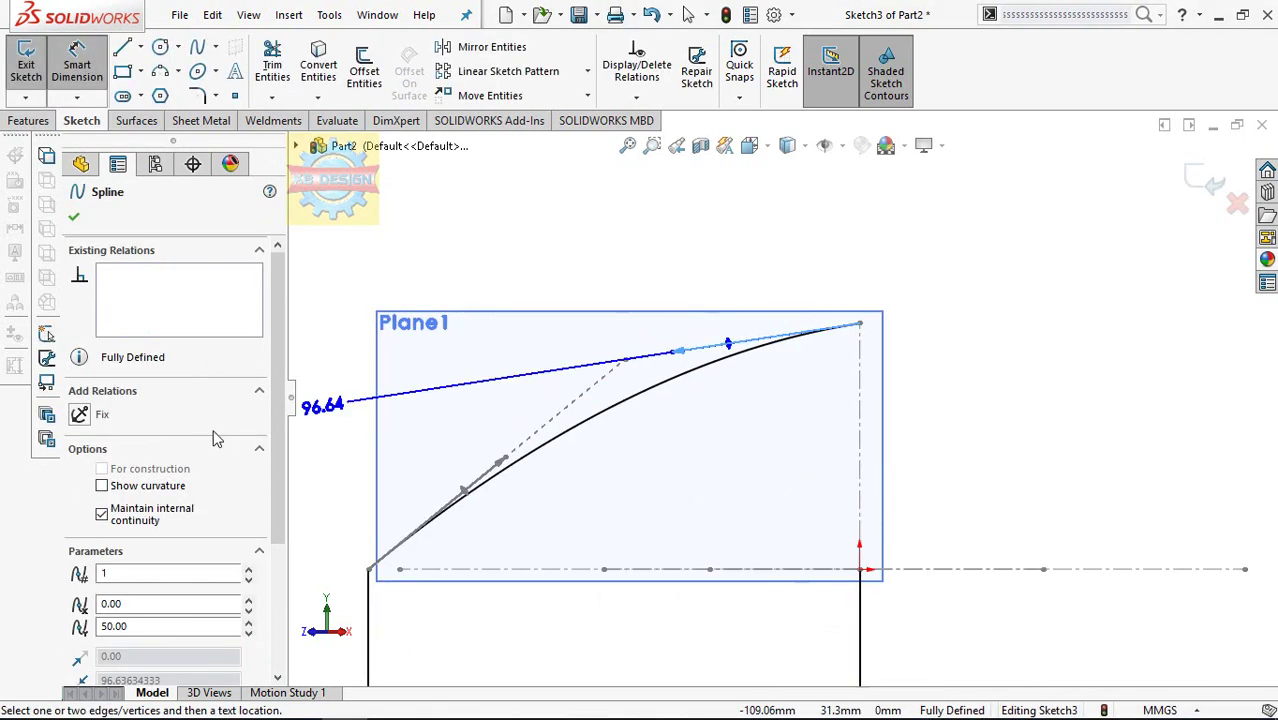
{"action": "key", "text": "Escape"}
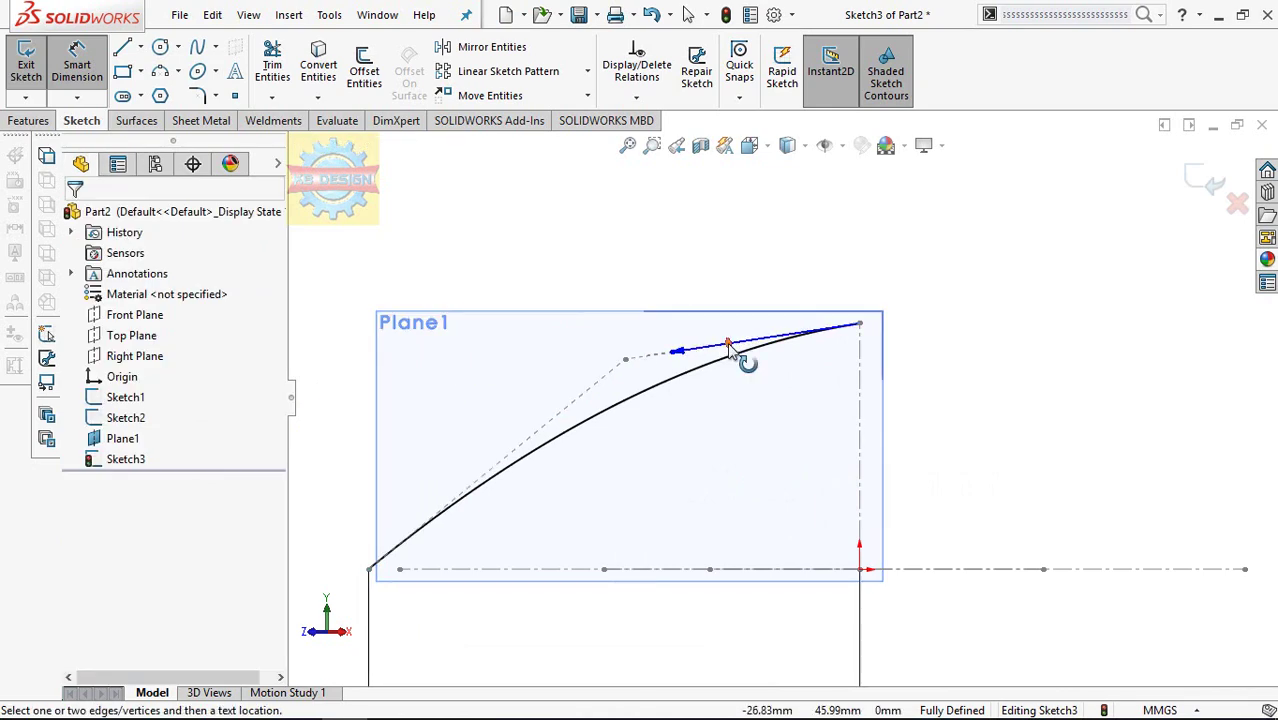
{"action": "left_click", "coordinate": [728, 345]}
{"action": "left_click", "coordinate": [760, 300]}
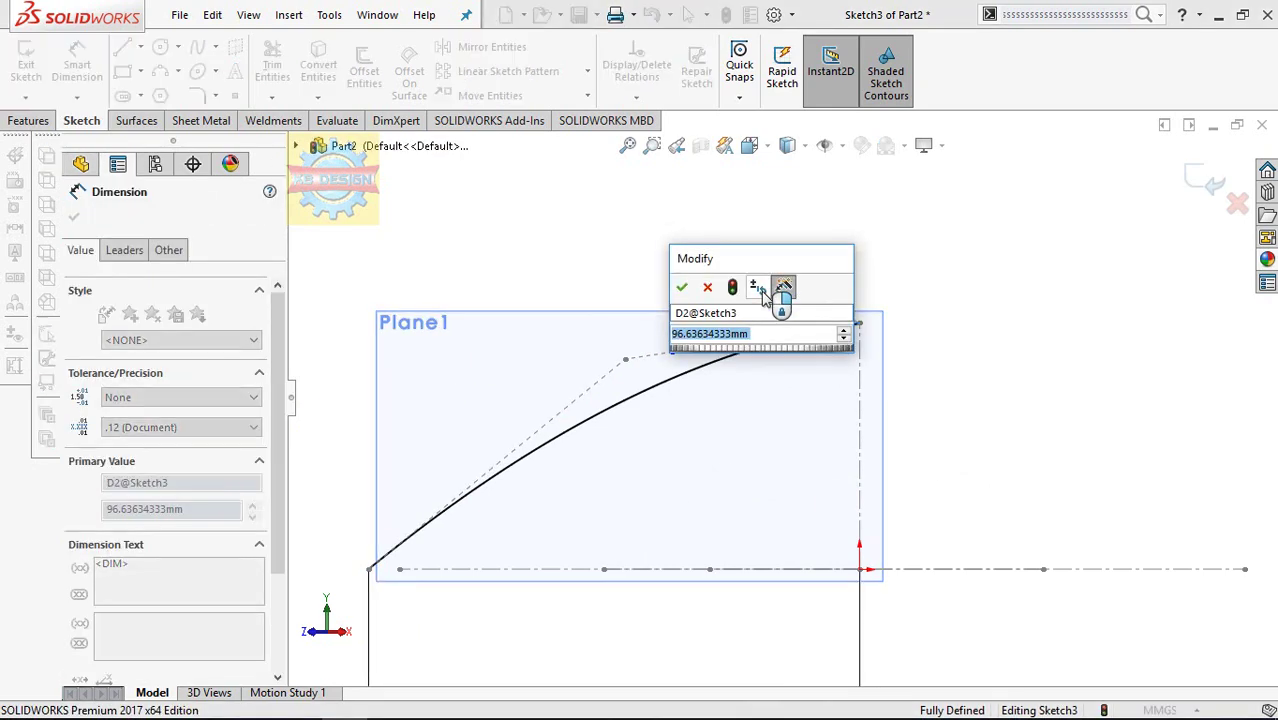
{"action": "type", "text": "111"}
{"action": "key", "text": "Return"}
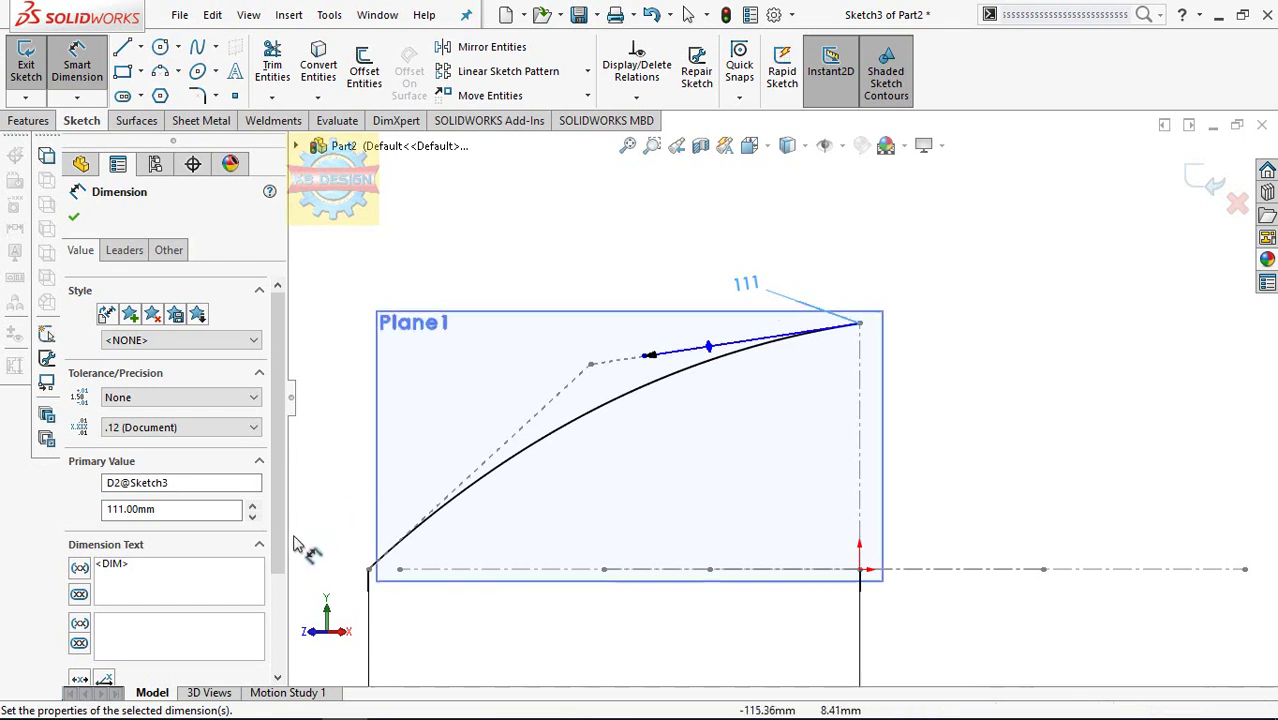
{"action": "key", "text": "Escape"}
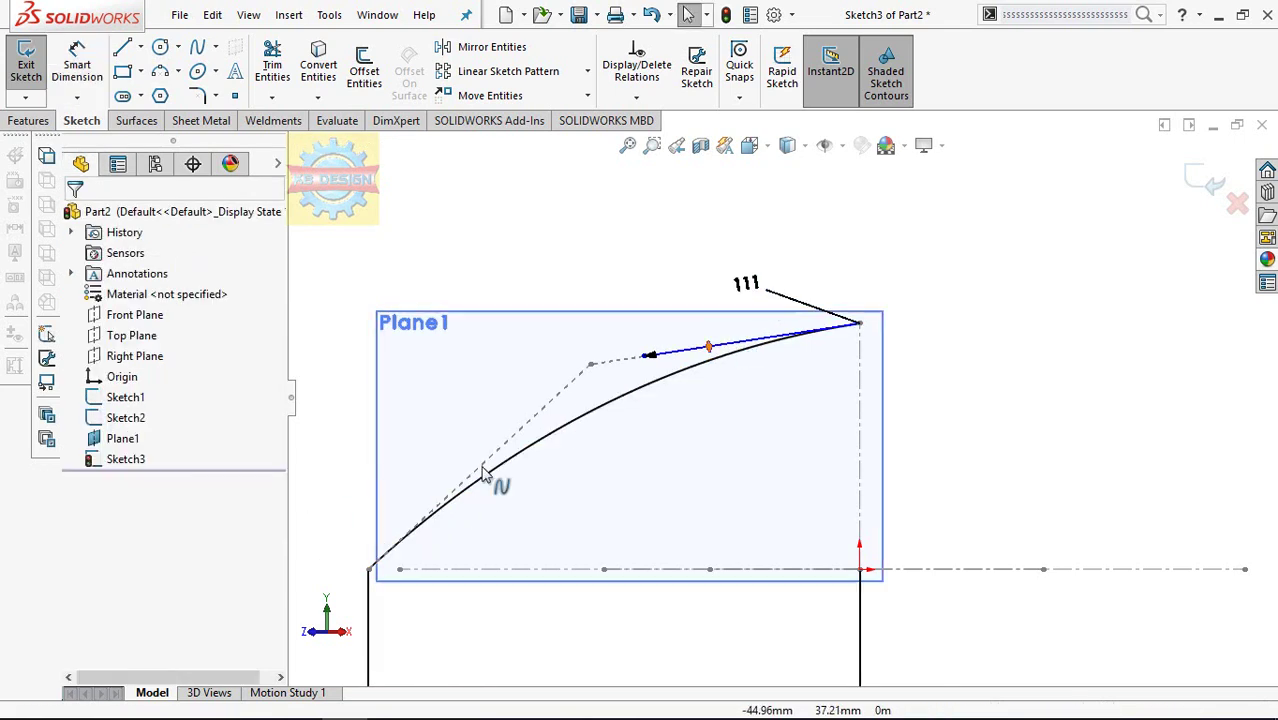
- Dimension the start tangent handle length to 133 mm and reopen the end tangent value
{"action": "left_click", "coordinate": [443, 508]}
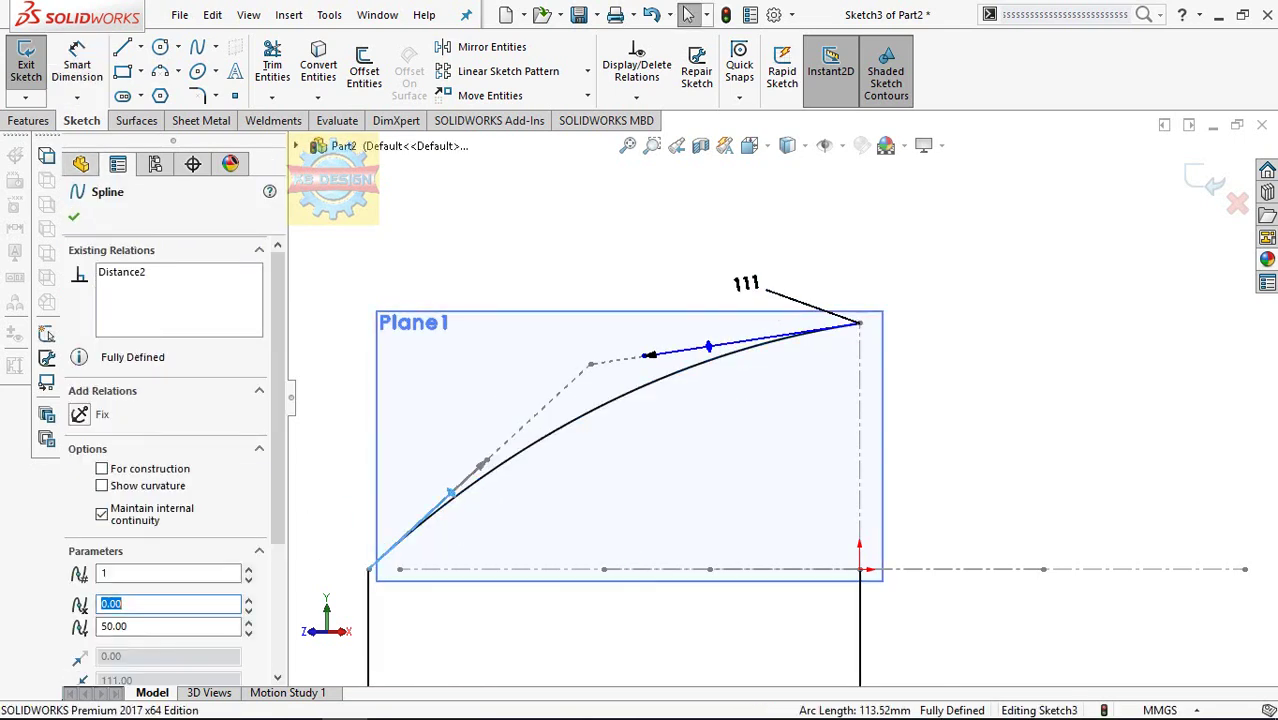
{"action": "left_click", "coordinate": [355, 435]}
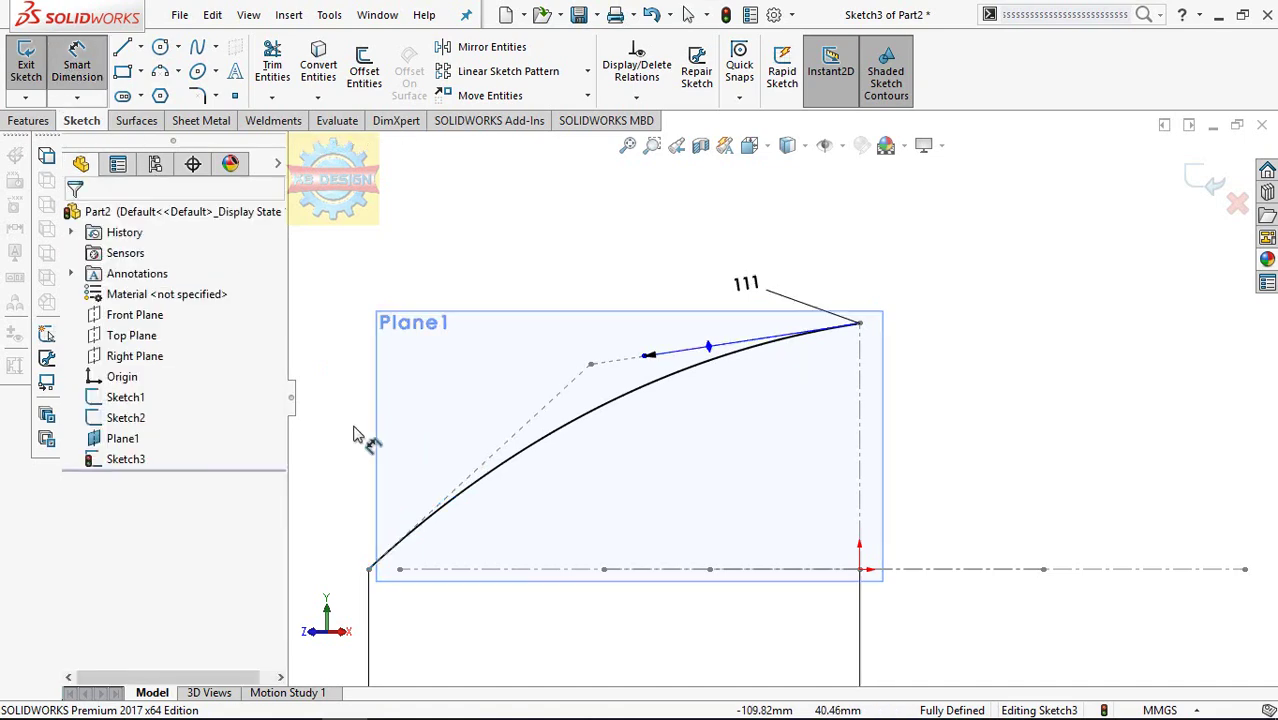
{"action": "left_click", "coordinate": [452, 506]}
{"action": "left_click", "coordinate": [445, 482]}
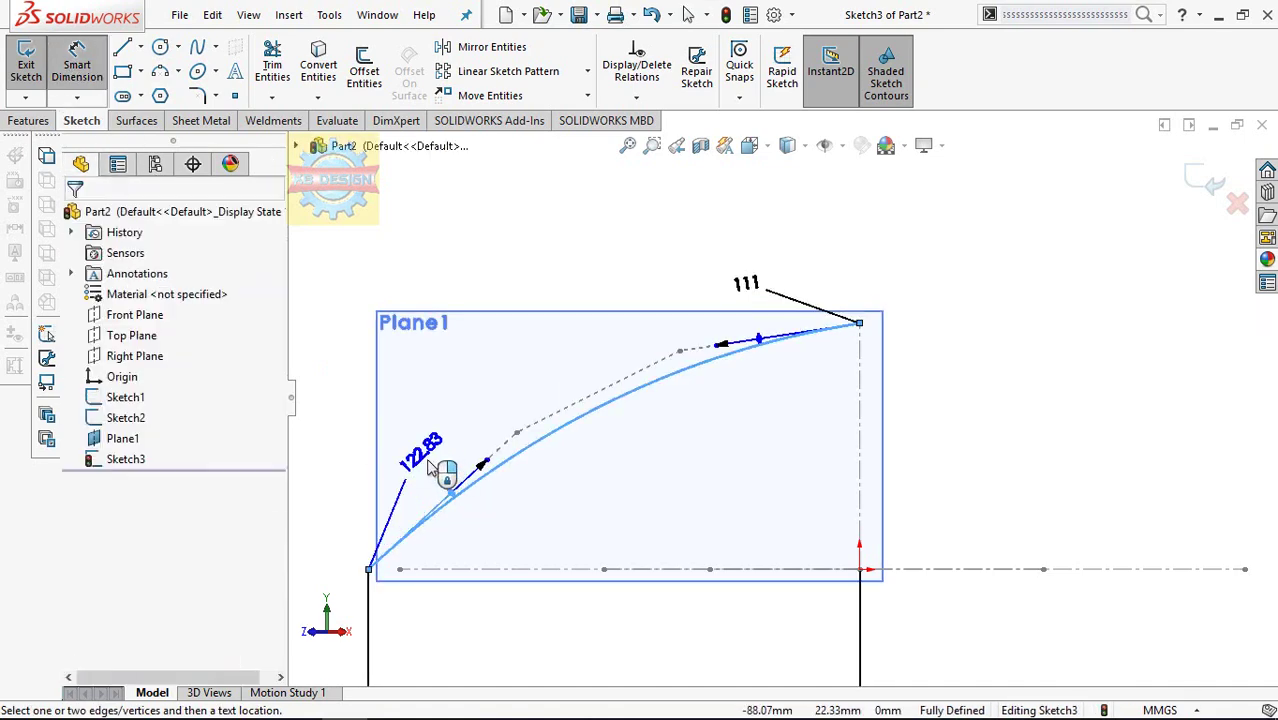
{"action": "type", "text": "133"}
{"action": "key", "text": "Return"}
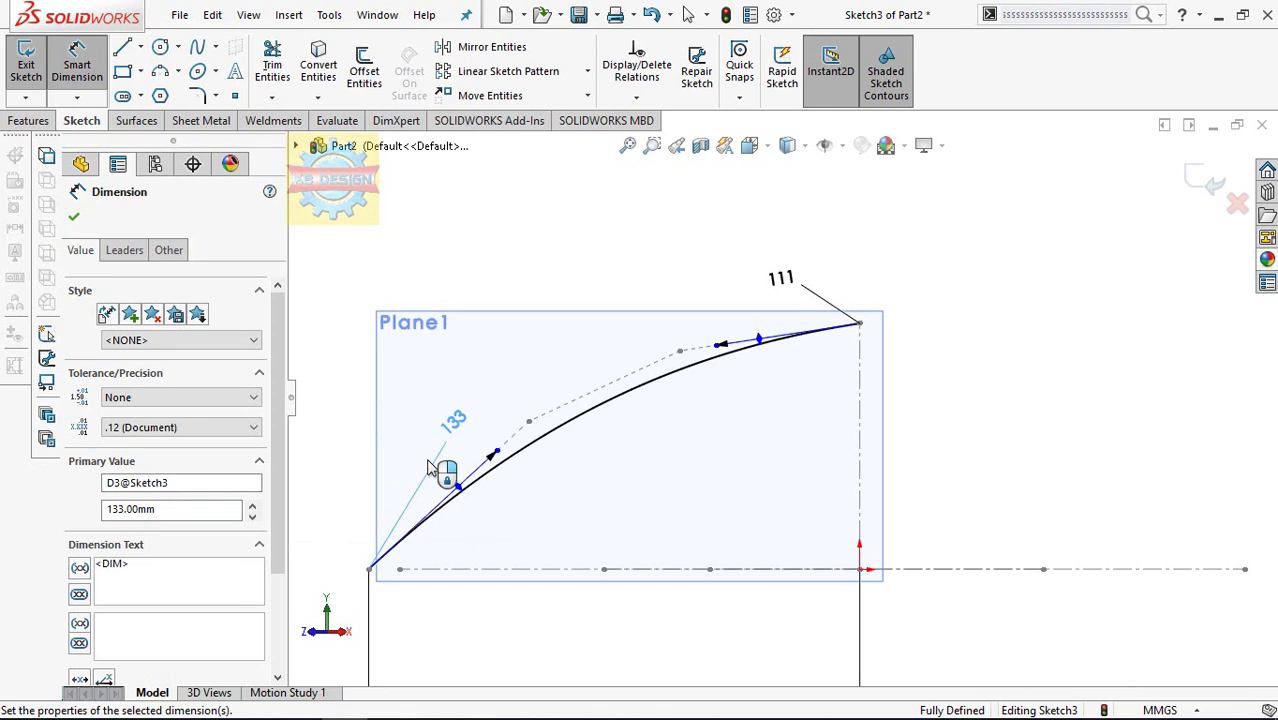
{"action": "key", "text": "Escape"}
{"action": "double_click", "coordinate": [786, 282]}
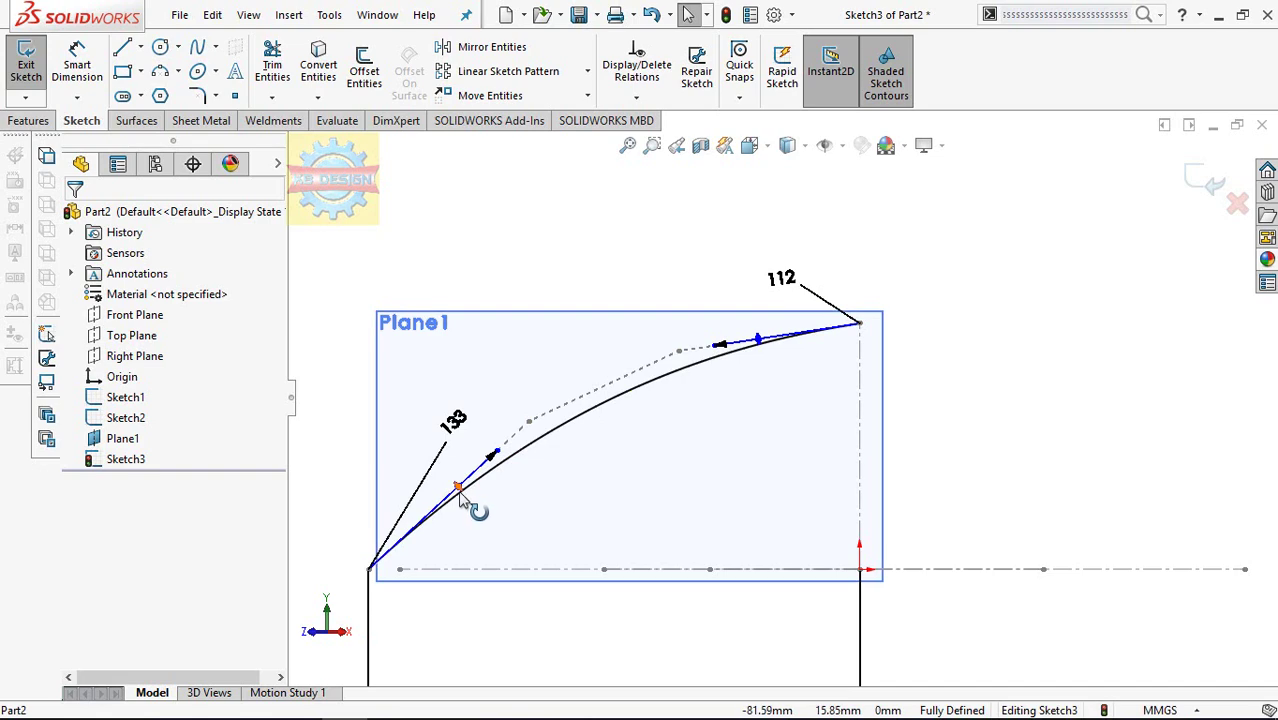
- Set the start tangent angle to 48.60° from the horizontal centerline
{"action": "left_click", "coordinate": [480, 510]}
{"action": "left_click", "coordinate": [500, 548]}
{"action": "left_click", "coordinate": [500, 548]}
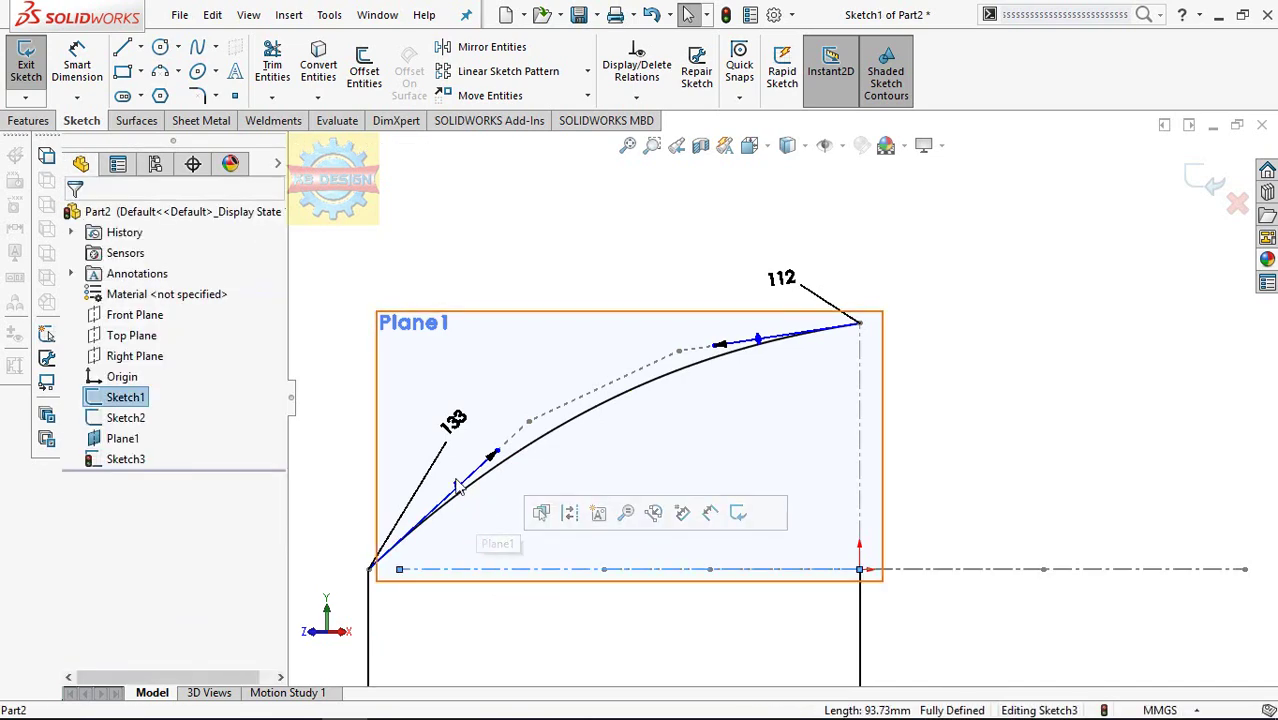
{"action": "left_click", "coordinate": [461, 494]}
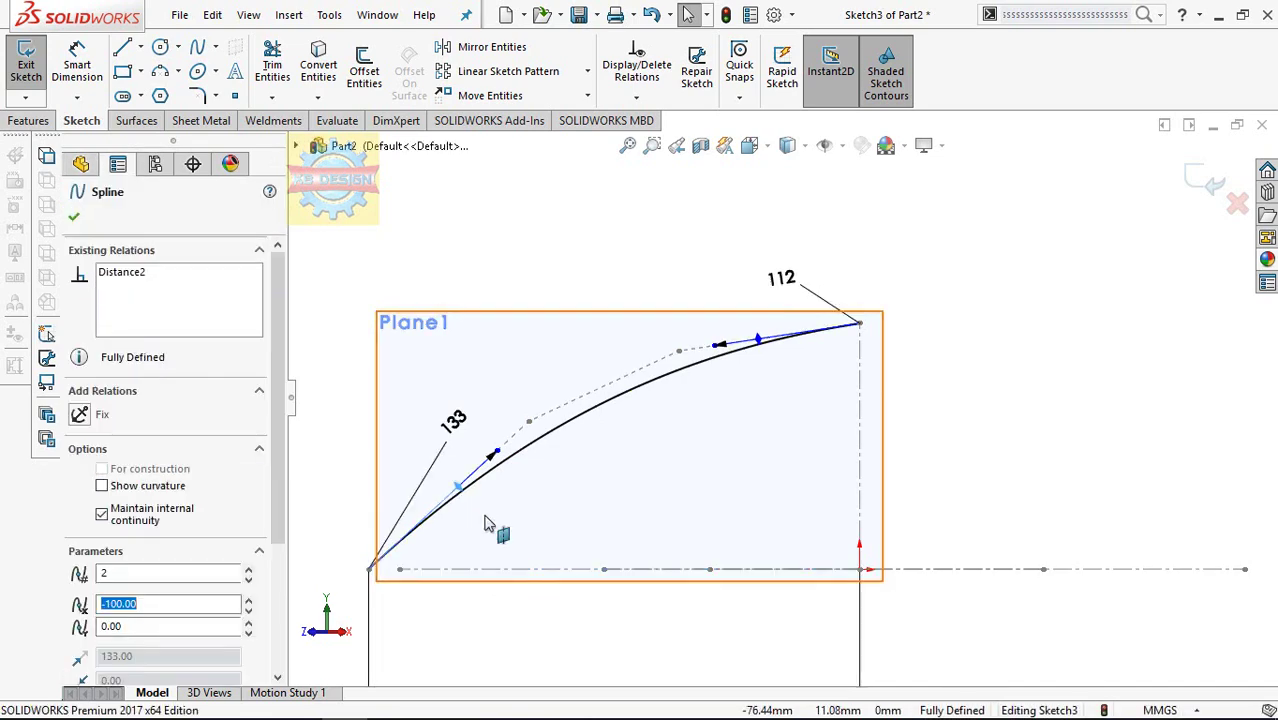
{"action": "left_click", "coordinate": [520, 569]}
{"action": "left_click", "coordinate": [68, 67]}
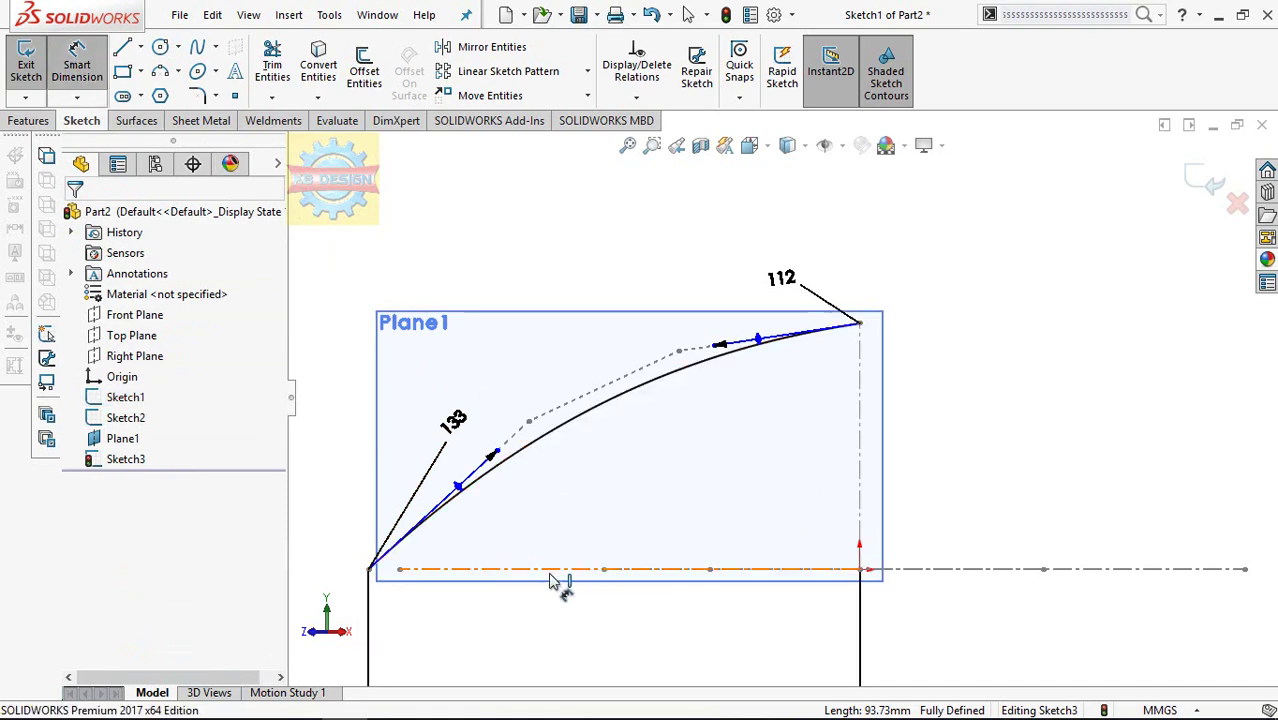
{"action": "left_click", "coordinate": [548, 572]}
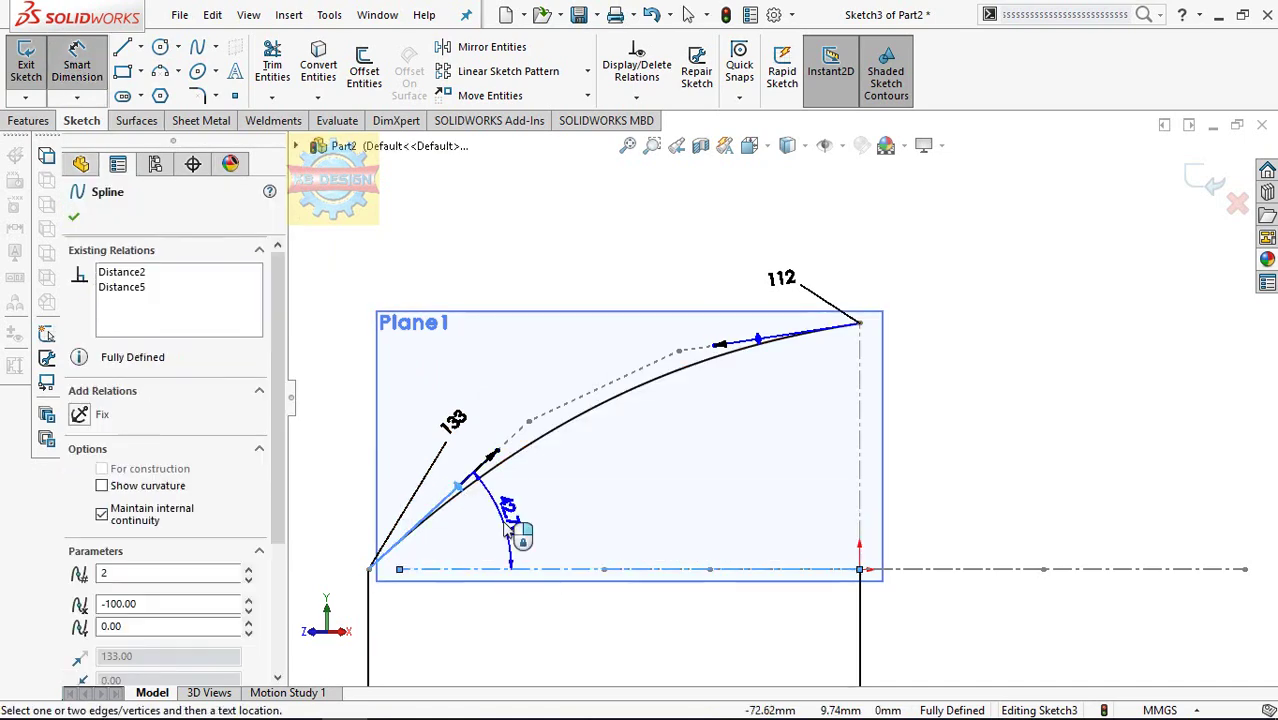
{"action": "left_click", "coordinate": [505, 530]}
{"action": "type", "text": "48"}
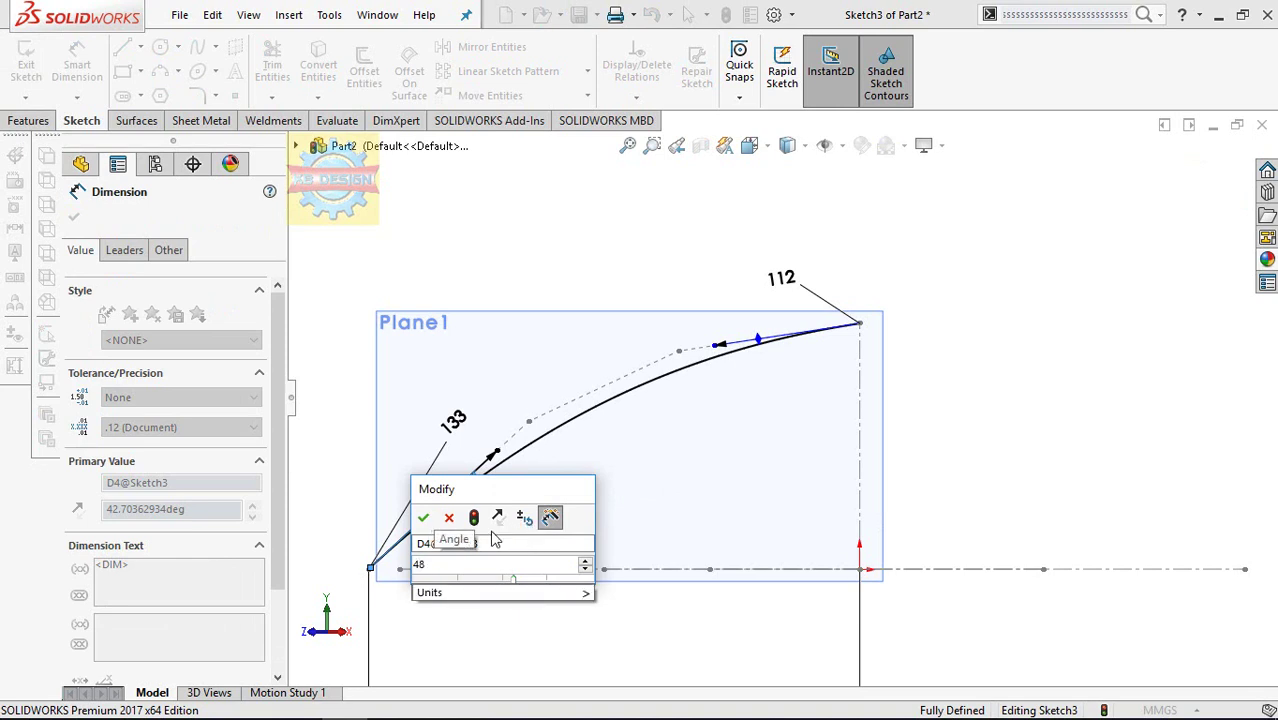
{"action": "type", "text": ".6"}
{"action": "key", "text": "Return"}
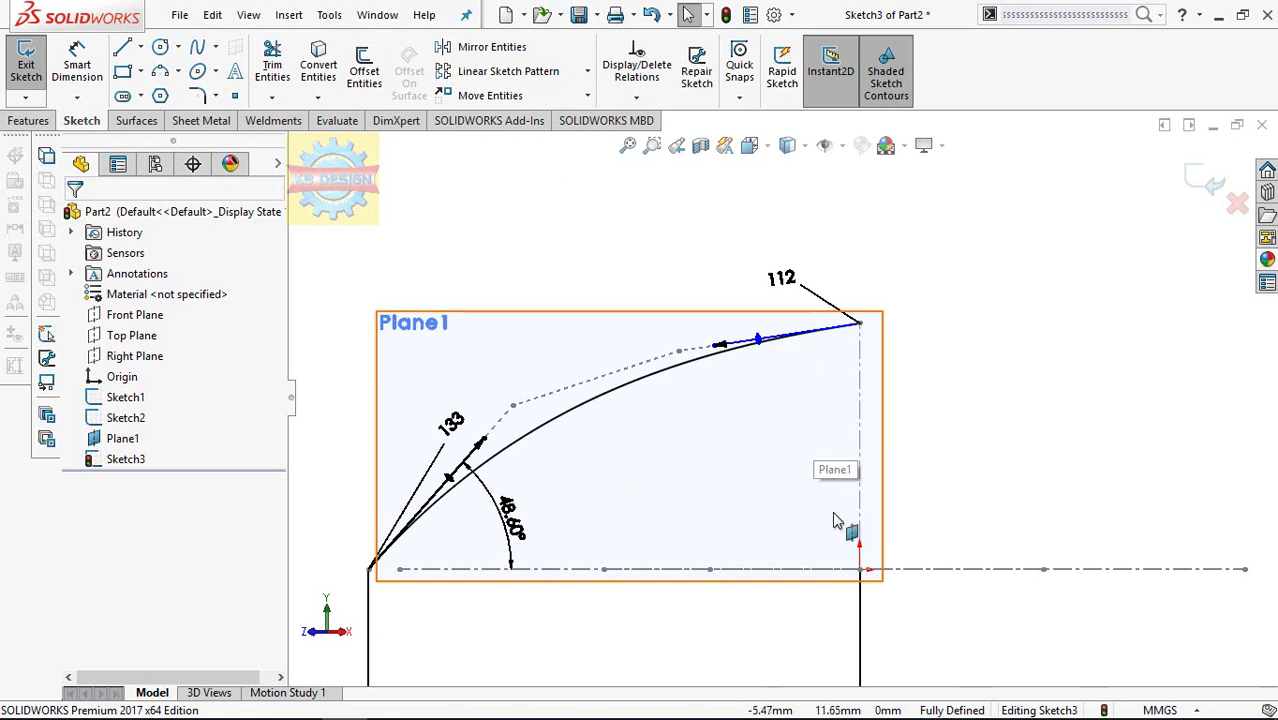
- Set the end tangent angle to 0° from the horizontal centerline and exit the sketch
{"action": "scroll", "coordinate": [840, 520], "scroll_direction": "up", "scroll_amount": 1}
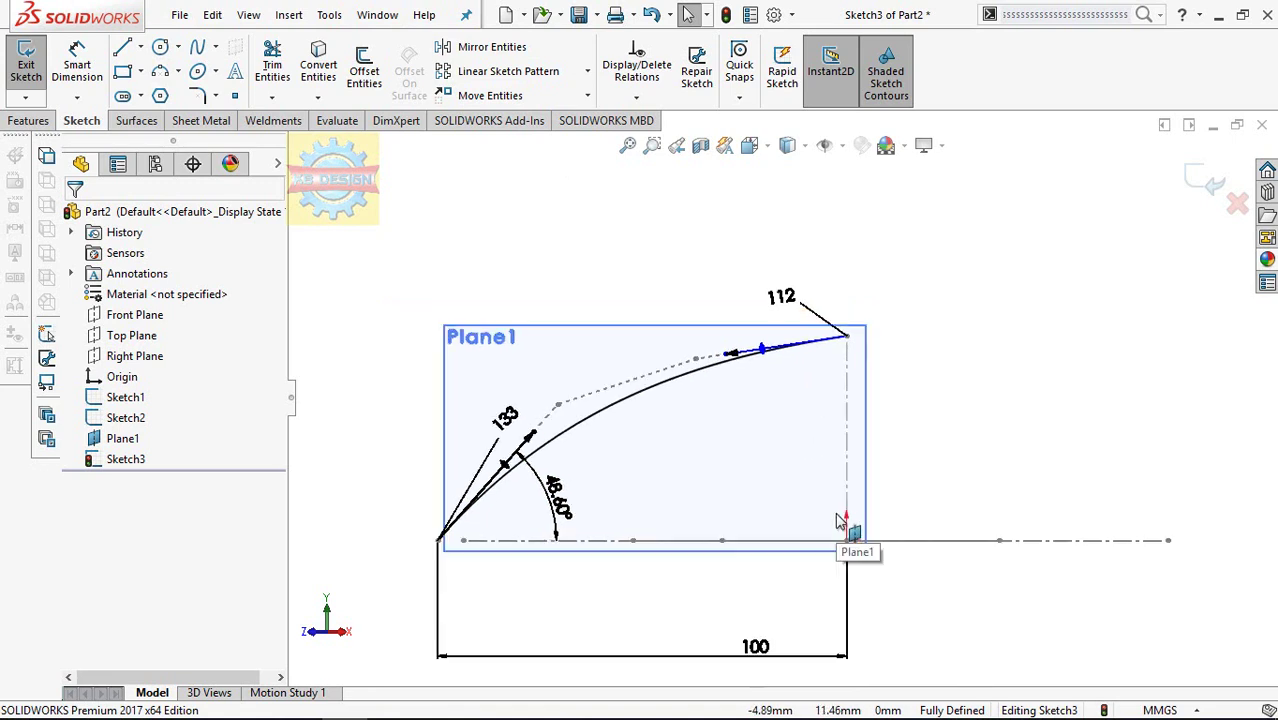
{"action": "left_click", "coordinate": [728, 358]}
{"action": "key", "text": "Escape"}
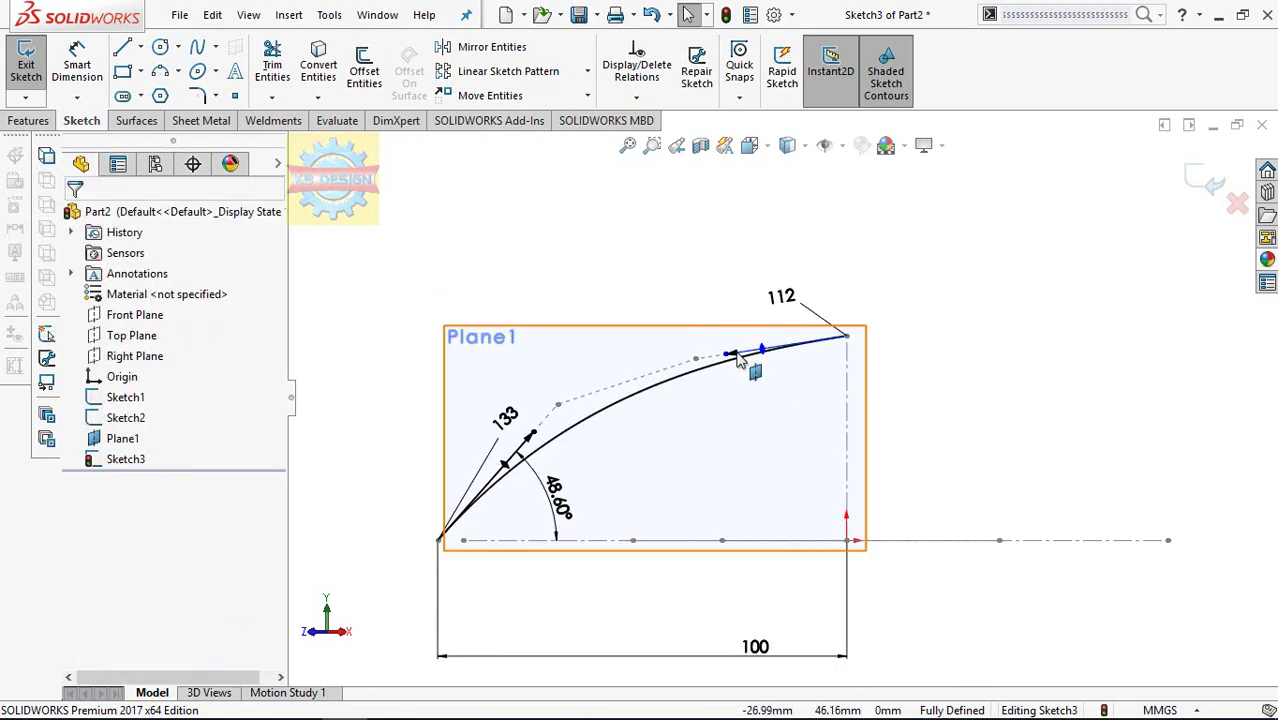
{"action": "left_click", "coordinate": [748, 358]}
{"action": "scroll", "coordinate": [750, 358], "scroll_direction": "down", "scroll_amount": 2}
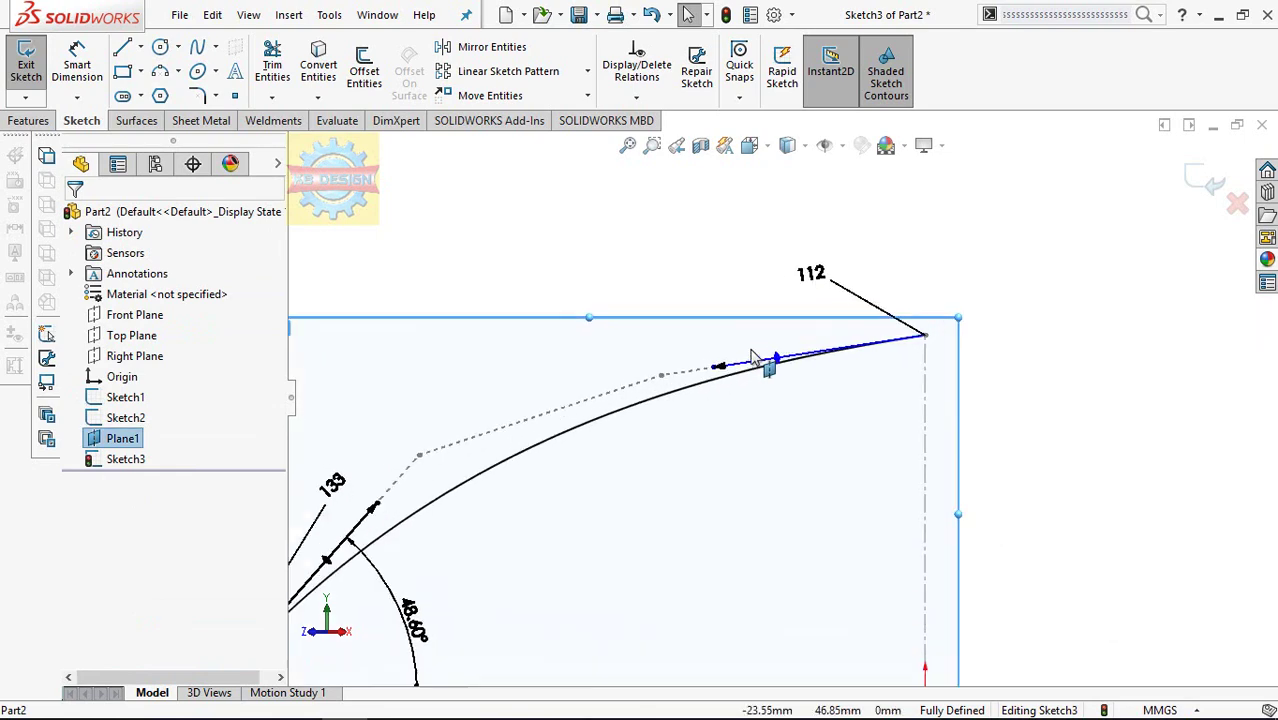
{"action": "left_click", "coordinate": [778, 360]}
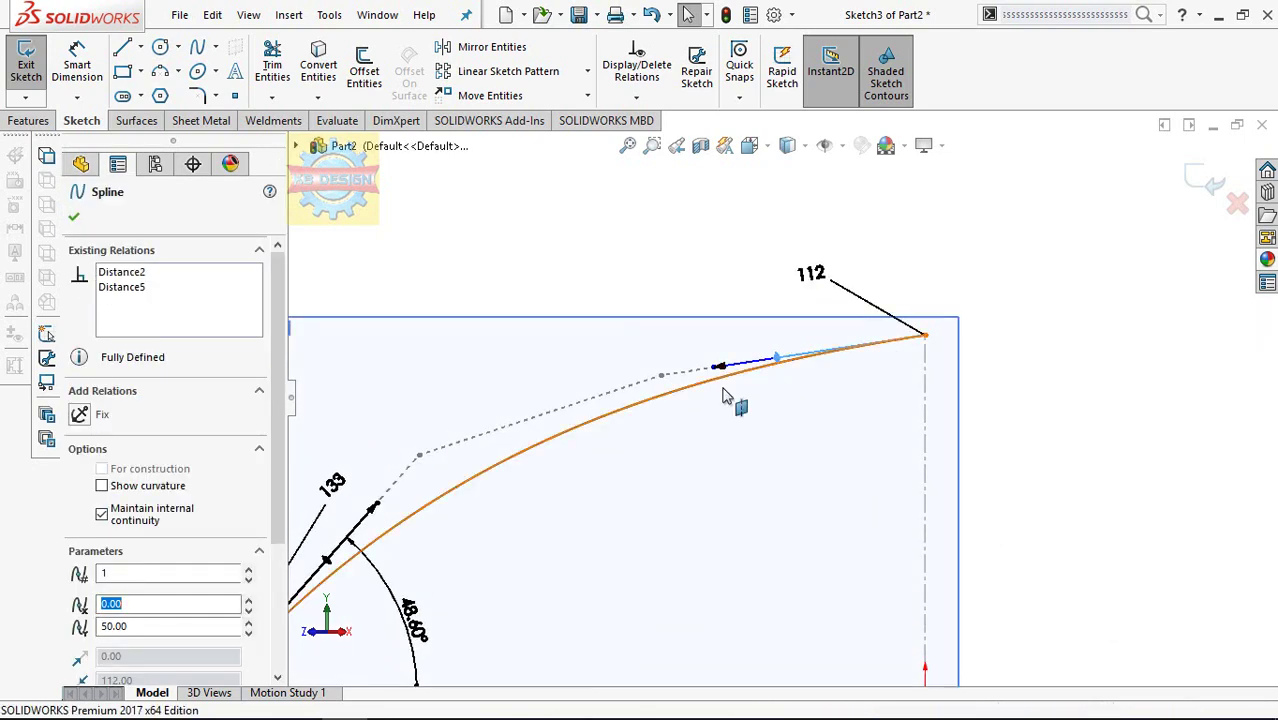
{"action": "key", "text": "Escape"}
{"action": "left_click", "coordinate": [758, 366]}
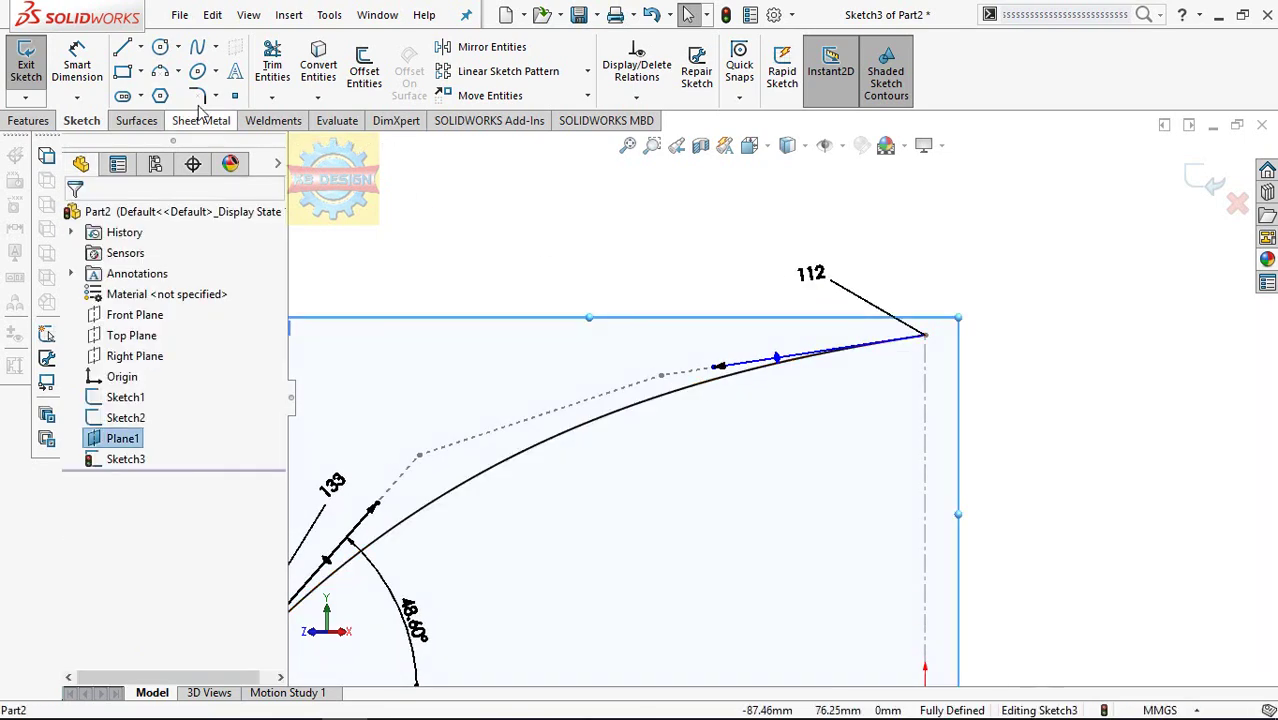
{"action": "left_click", "coordinate": [97, 75]}
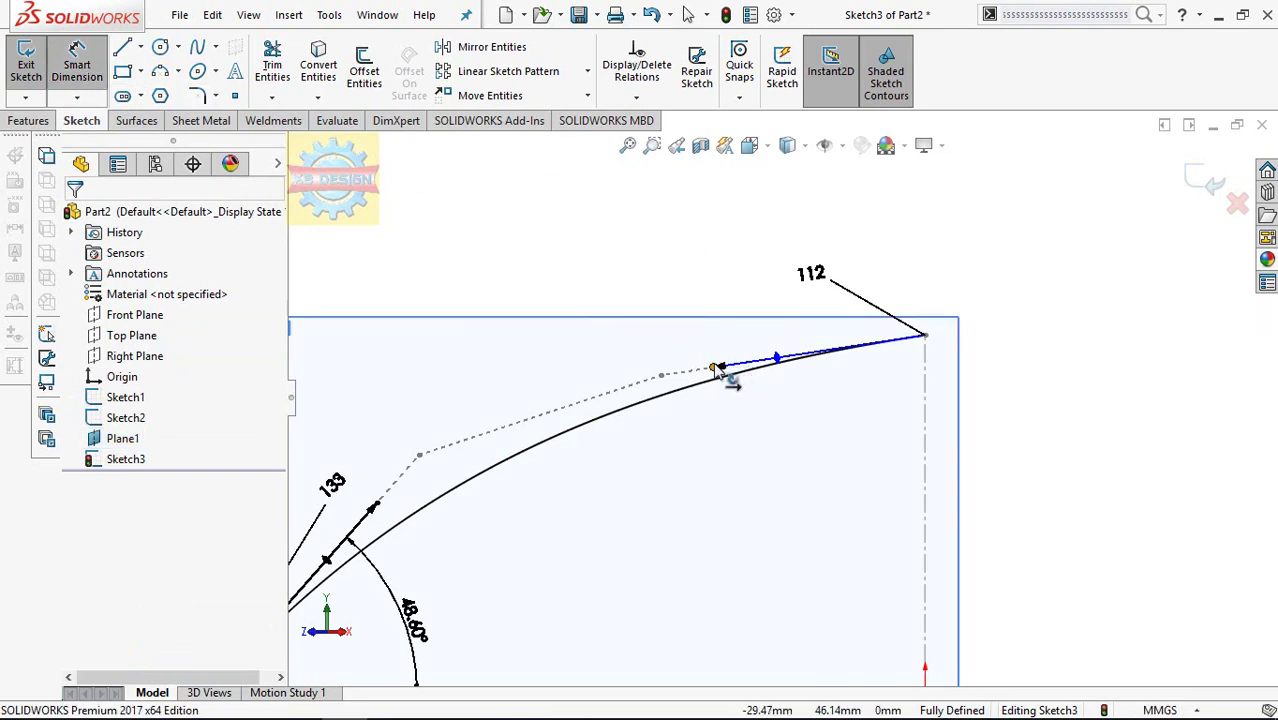
{"action": "left_click", "coordinate": [720, 369]}
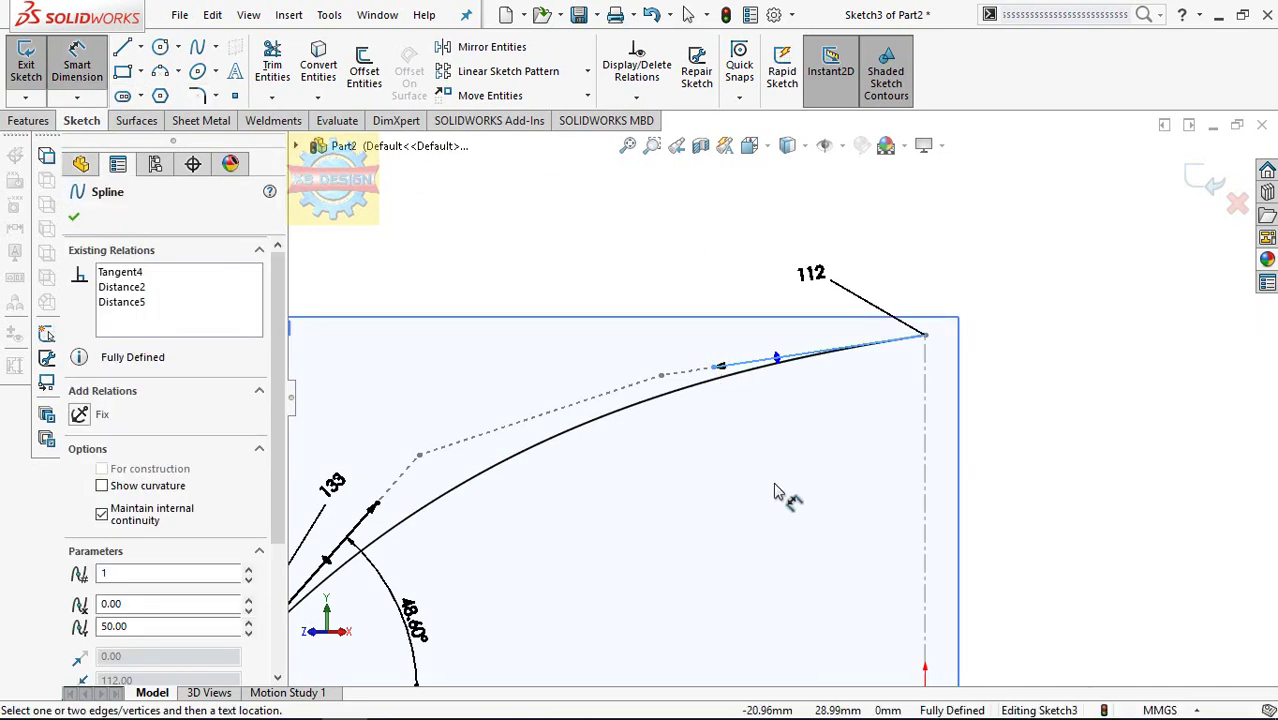
{"action": "scroll", "coordinate": [777, 492], "scroll_direction": "up", "scroll_amount": 2}
{"action": "left_click", "coordinate": [769, 574]}
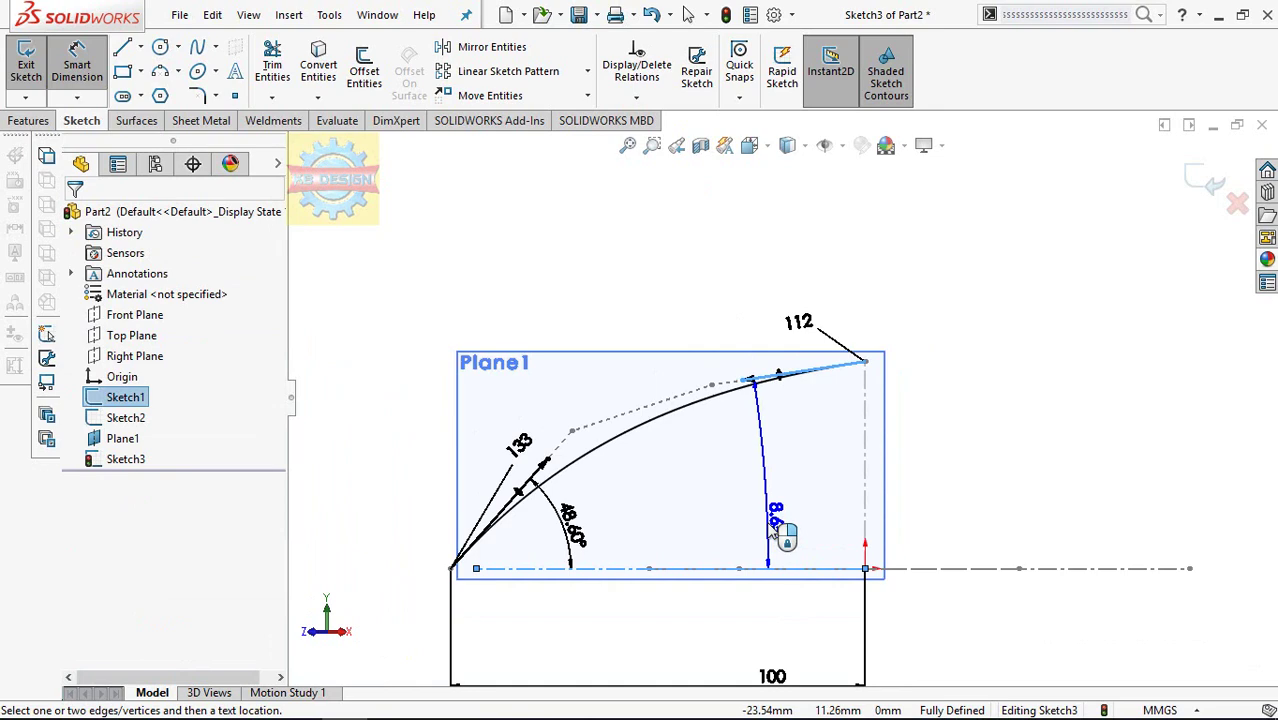
{"action": "left_click", "coordinate": [770, 528]}
{"action": "type", "text": "0"}
{"action": "key", "text": "Return"}
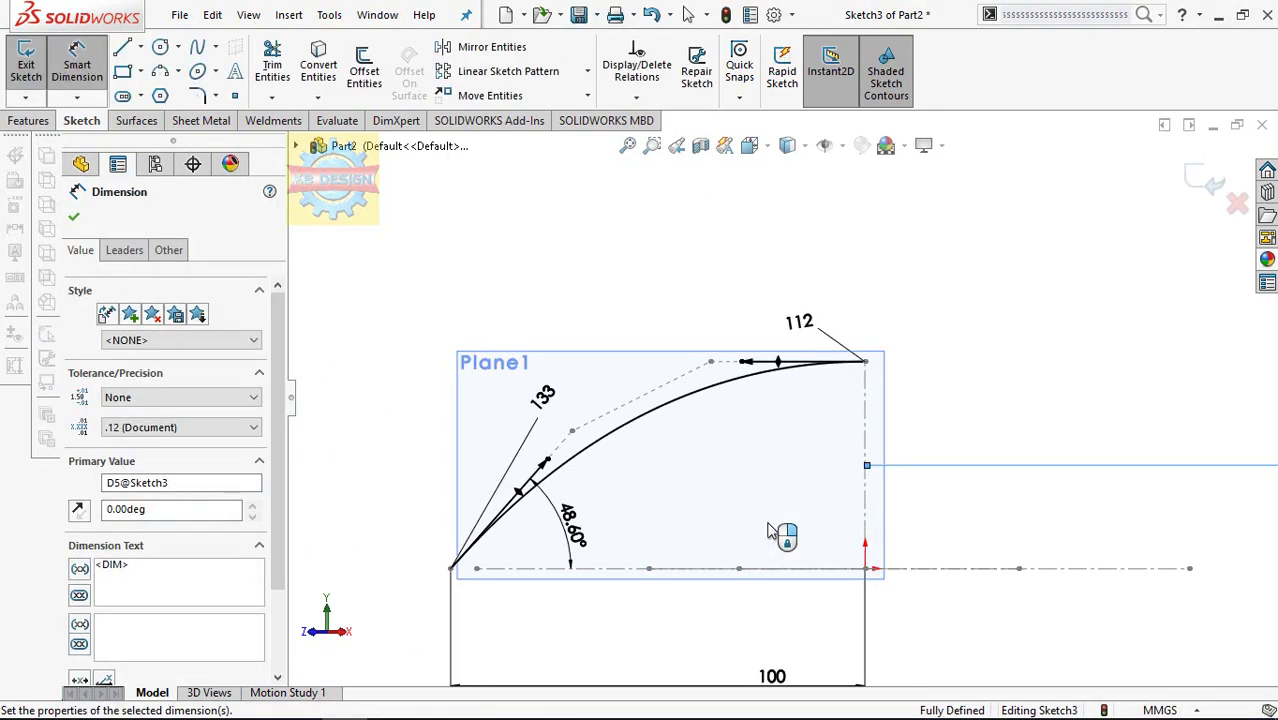
{"action": "left_click", "coordinate": [26, 60]}
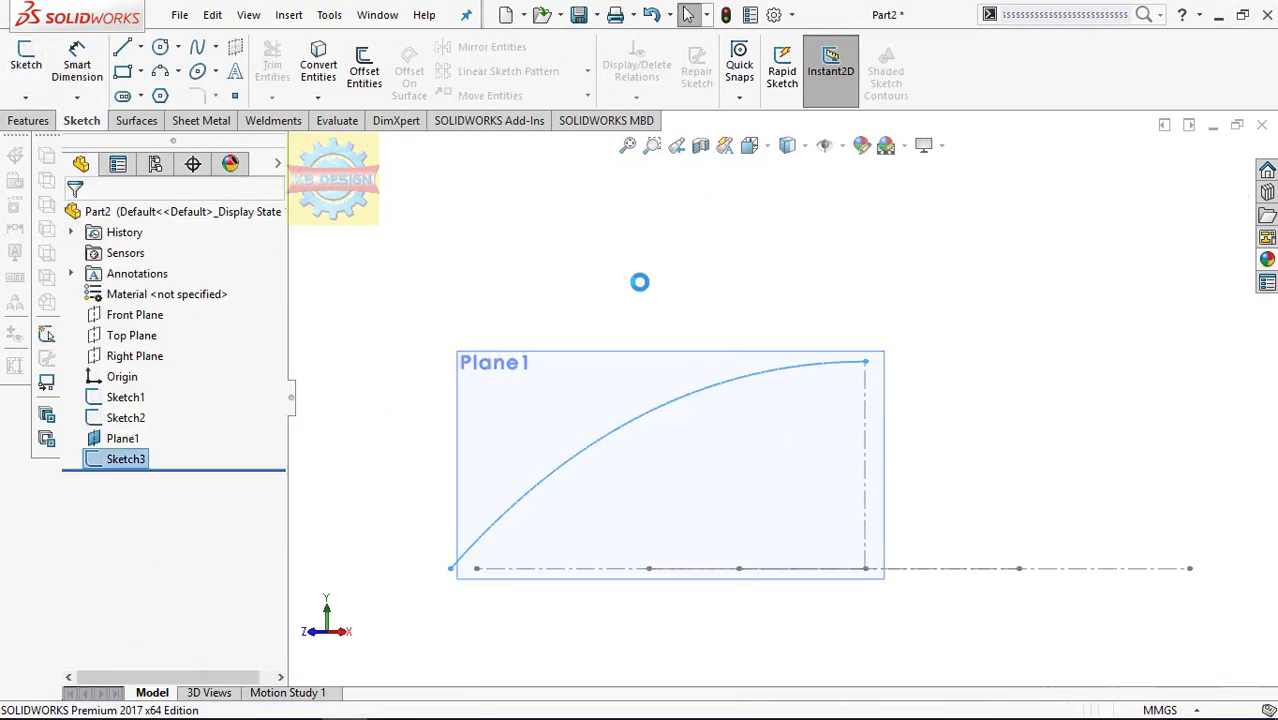
- Select the Sketch3 curve together with the Front Plane for the second rib arc
{"action": "mouse_move", "coordinate": [639, 277]}
{"action": "middle_mouse_down"}
{"action": "mouse_move", "coordinate": [659, 329]}
{"action": "mouse_move", "coordinate": [607, 383]}
{"action": "middle_mouse_up"}
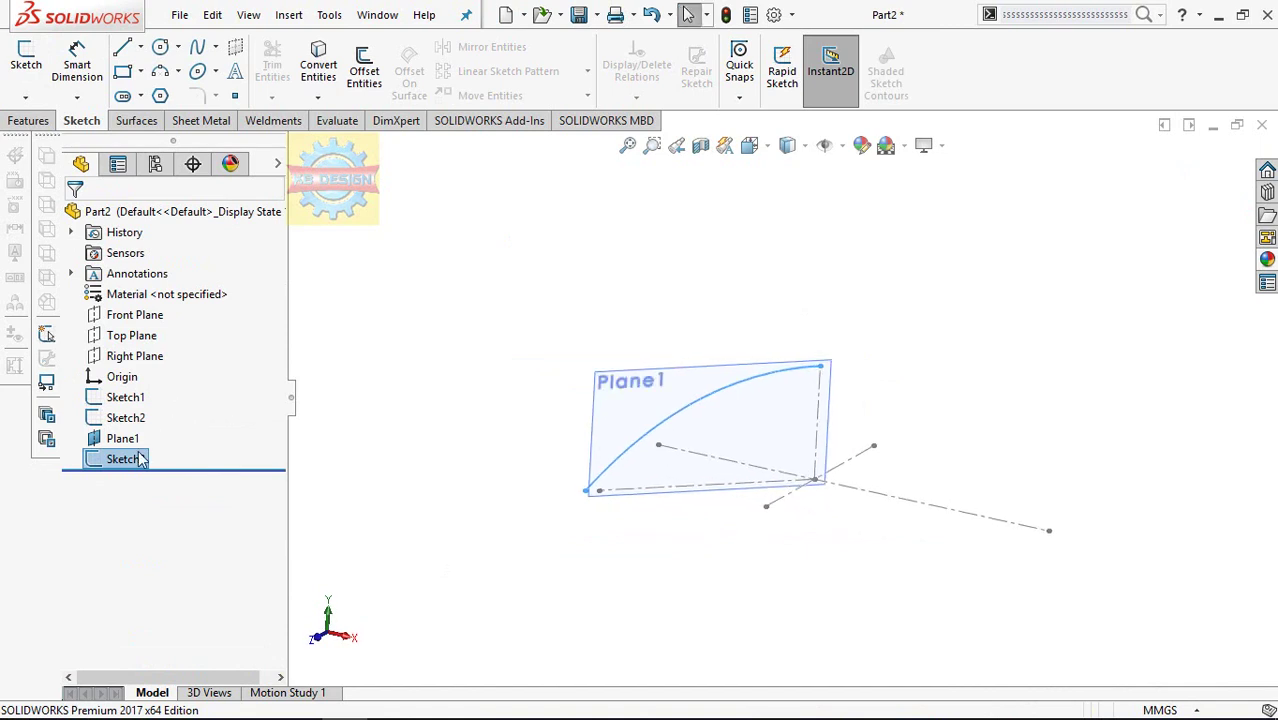
{"action": "left_click", "coordinate": [140, 459]}
{"action": "left_click", "coordinate": [140, 316]}
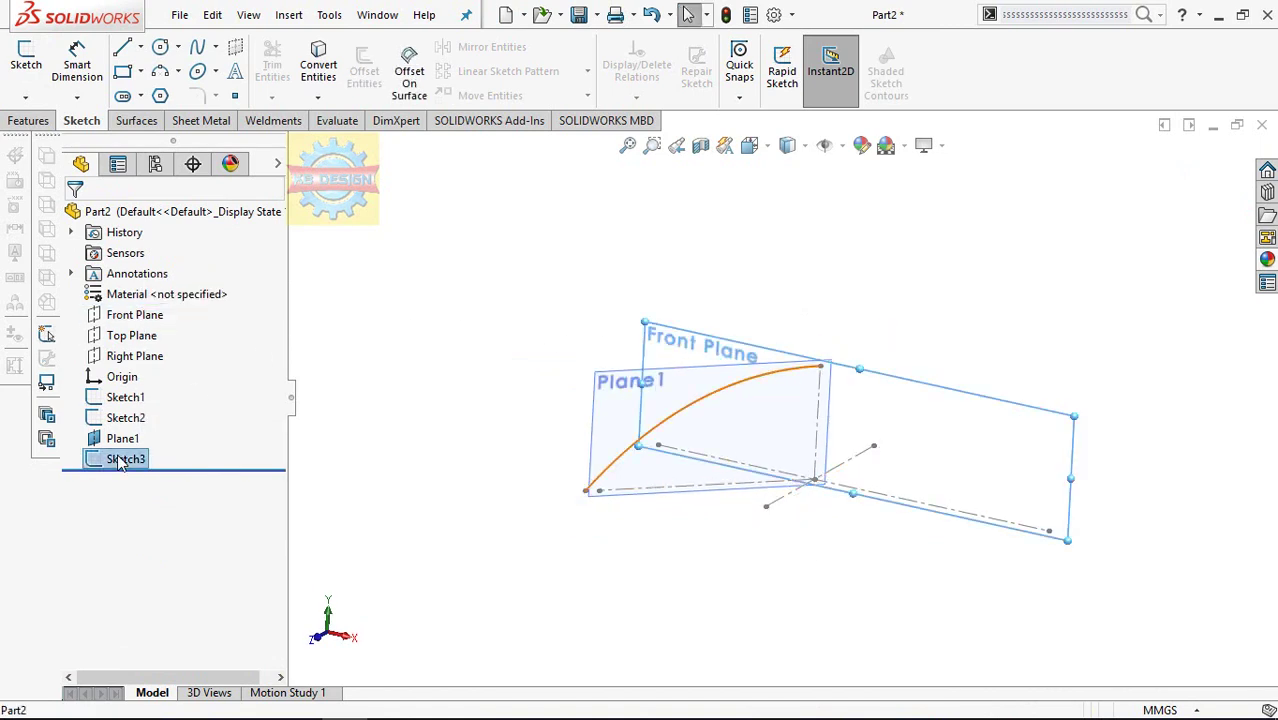
{"action": "left_click", "coordinate": [122, 459]}
{"action": "left_click", "coordinate": [132, 315]}
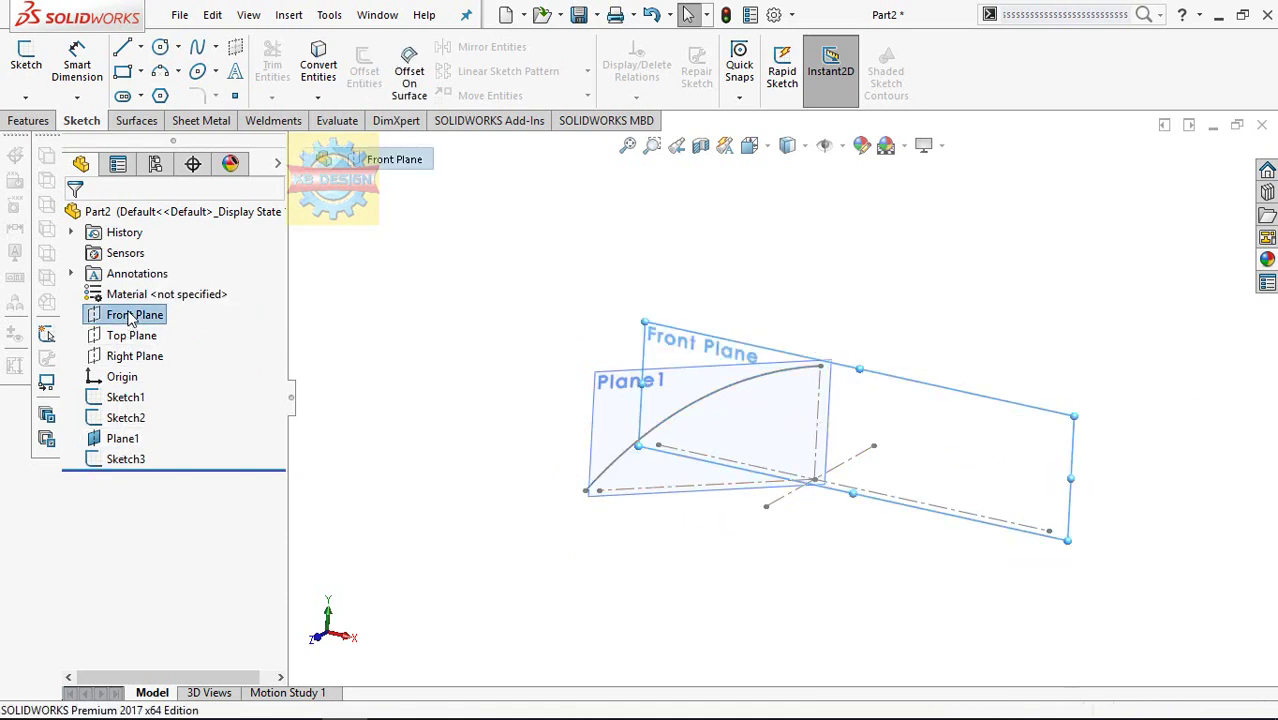
- Hide Plane1 and orbit around the two rib arcs
{"action": "middle_click_drag", "start_coordinate": [776, 462], "coordinate": [886, 472]}
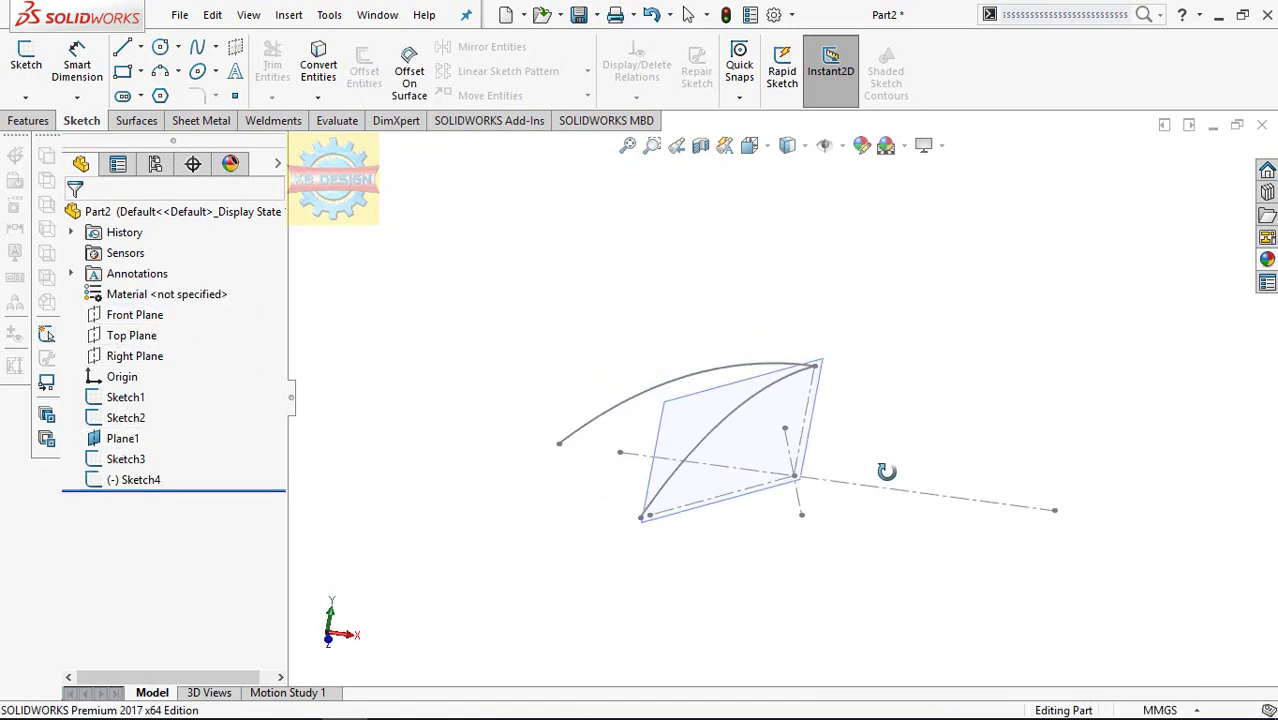
{"action": "left_click", "coordinate": [715, 412]}
{"action": "left_click", "coordinate": [801, 357]}
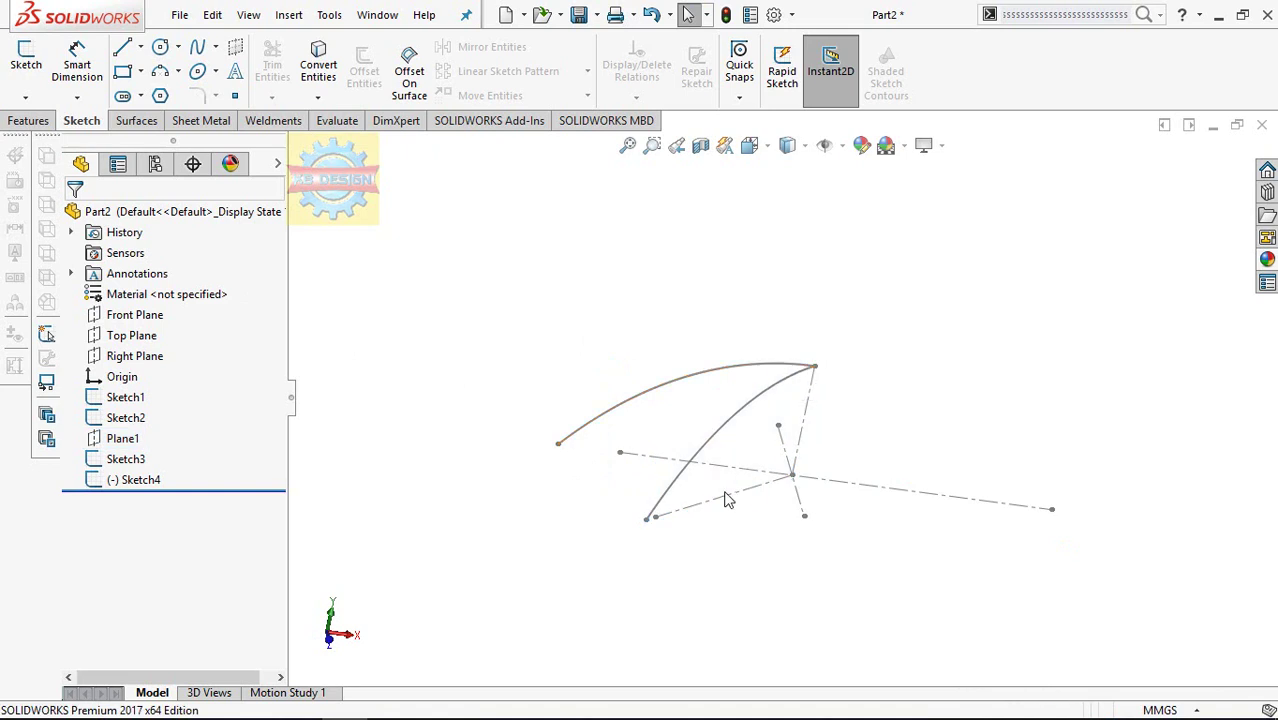
{"action": "middle_click_drag", "start_coordinate": [725, 496], "coordinate": [713, 518]}
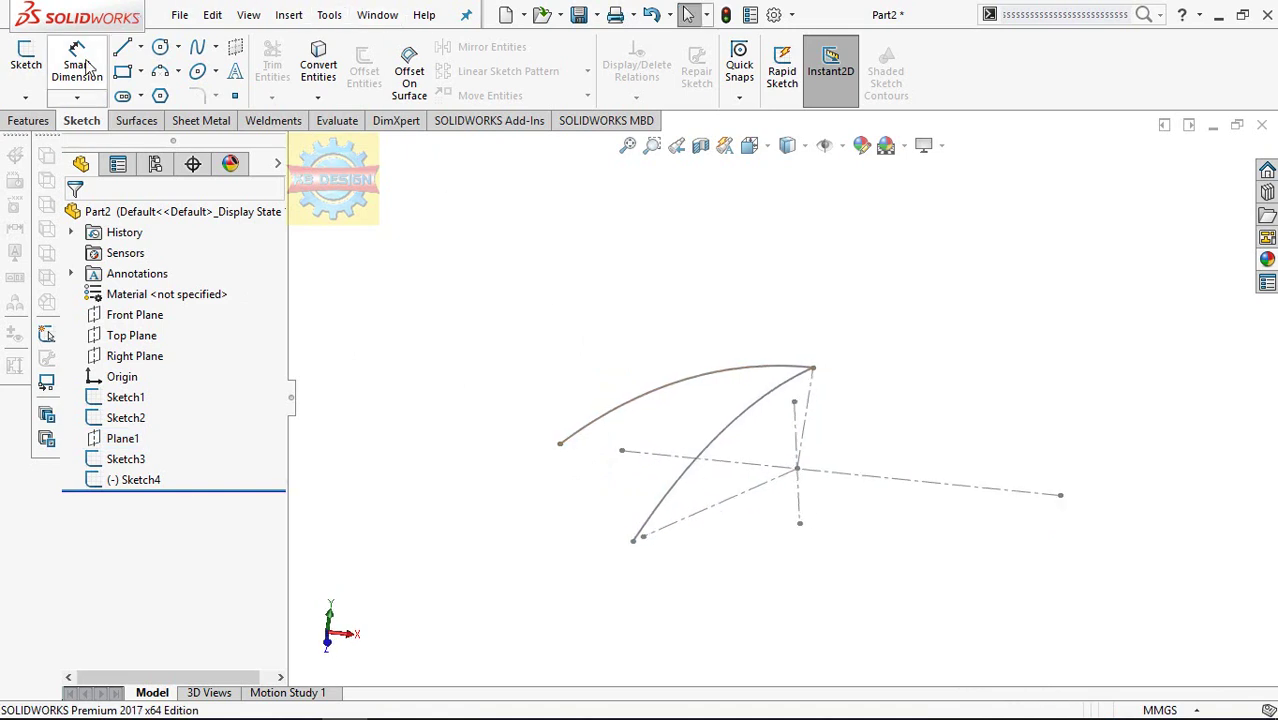
{"action": "left_click", "coordinate": [127, 337]}
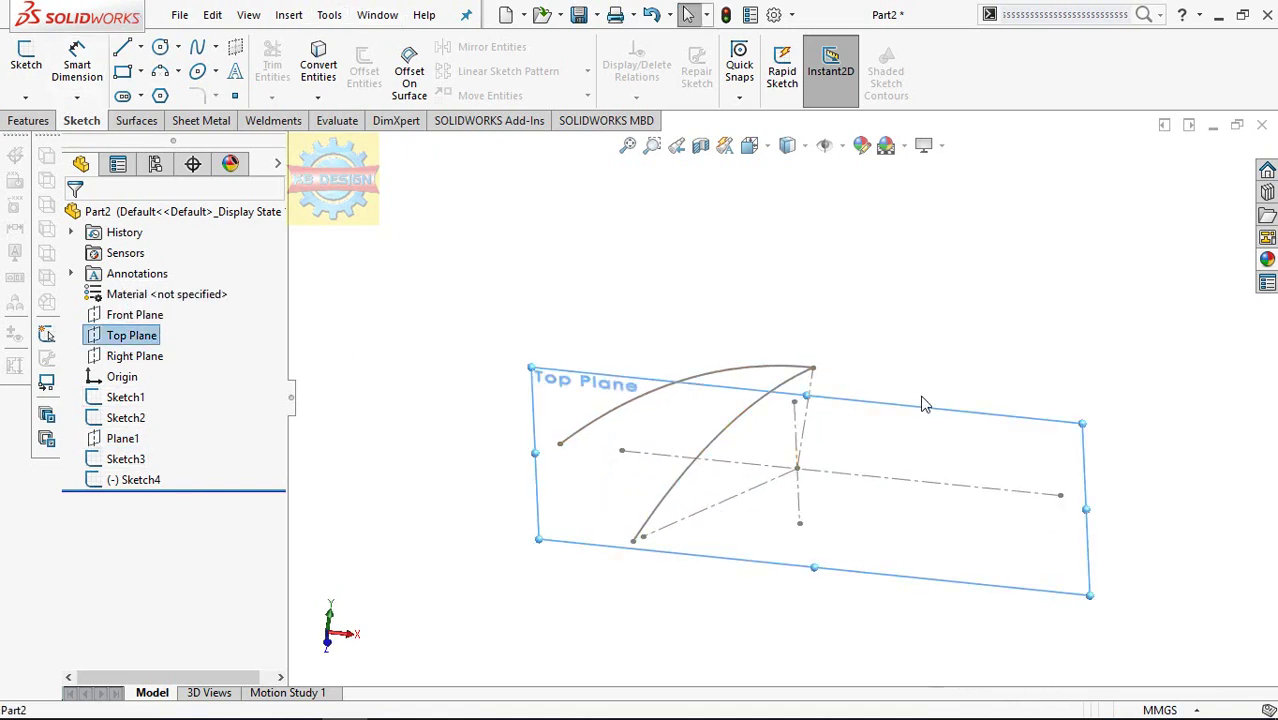
- Draw a 3-point arc on the Top Plane between the lower rib ends with radius 120
{"action": "middle_click_drag", "start_coordinate": [924, 404], "coordinate": [927, 405]}
{"action": "left_click", "coordinate": [27, 60]}
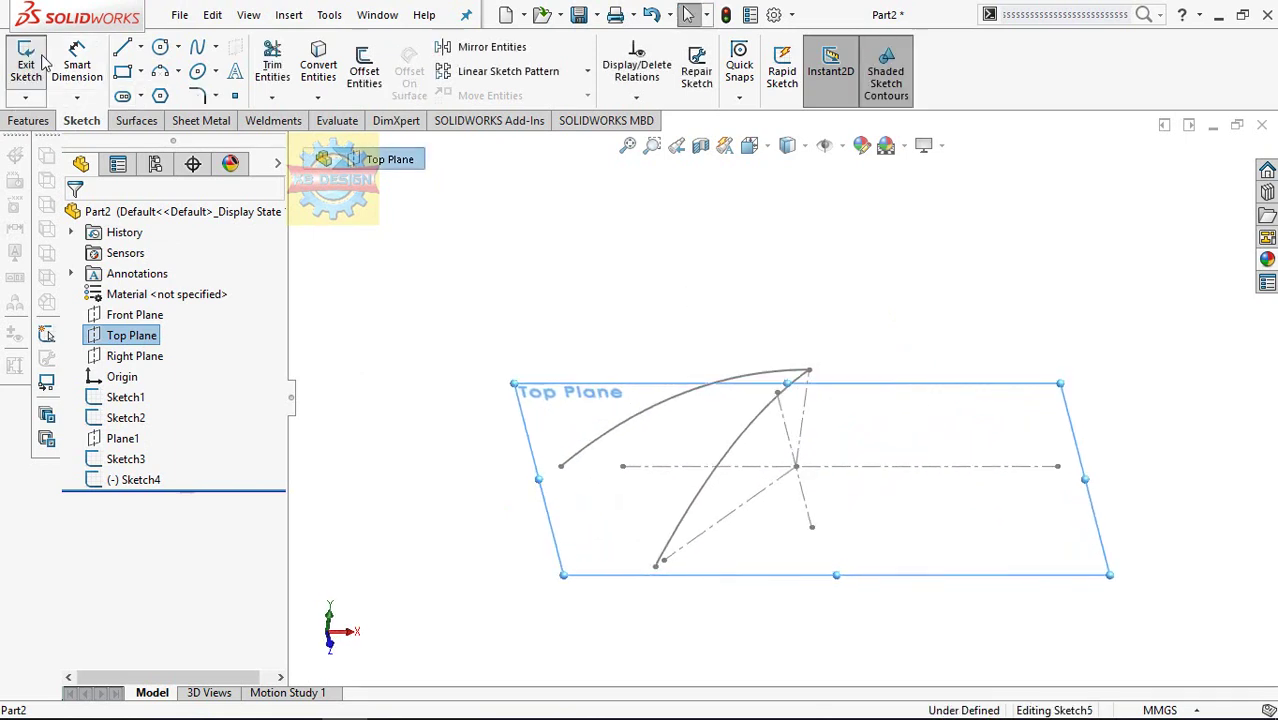
{"action": "left_click", "coordinate": [160, 72]}
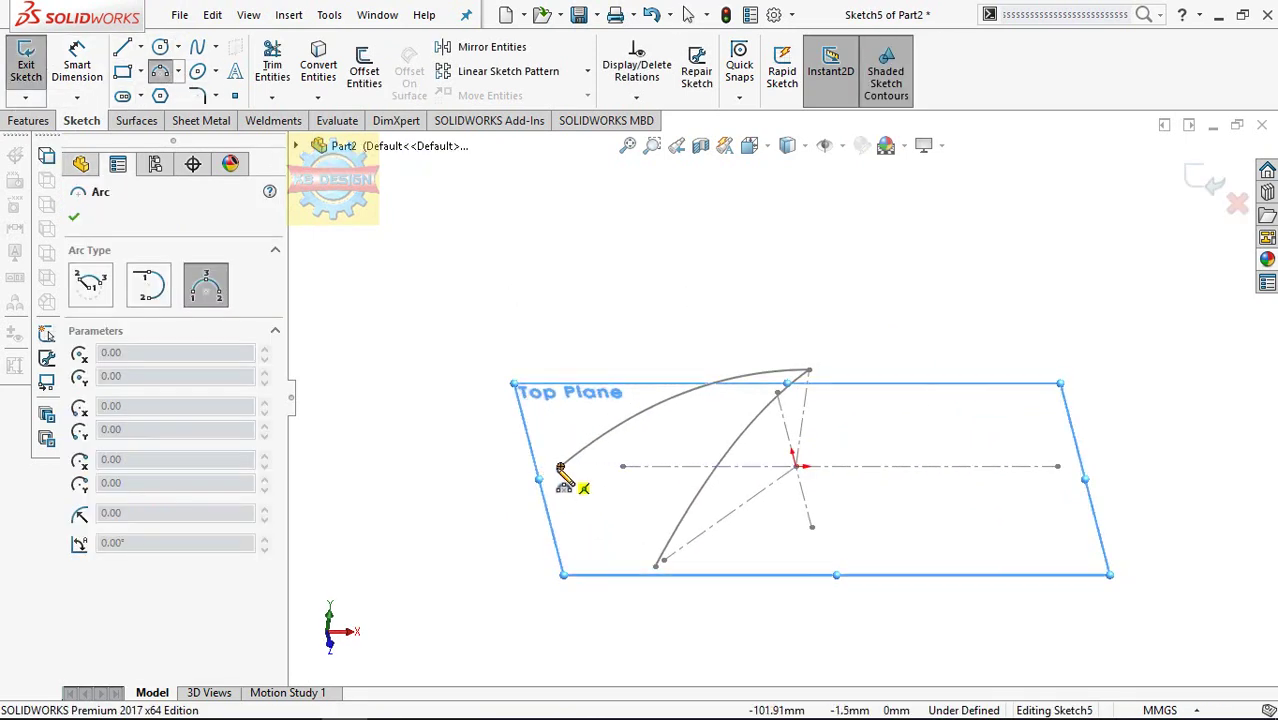
{"action": "left_click", "coordinate": [561, 466]}
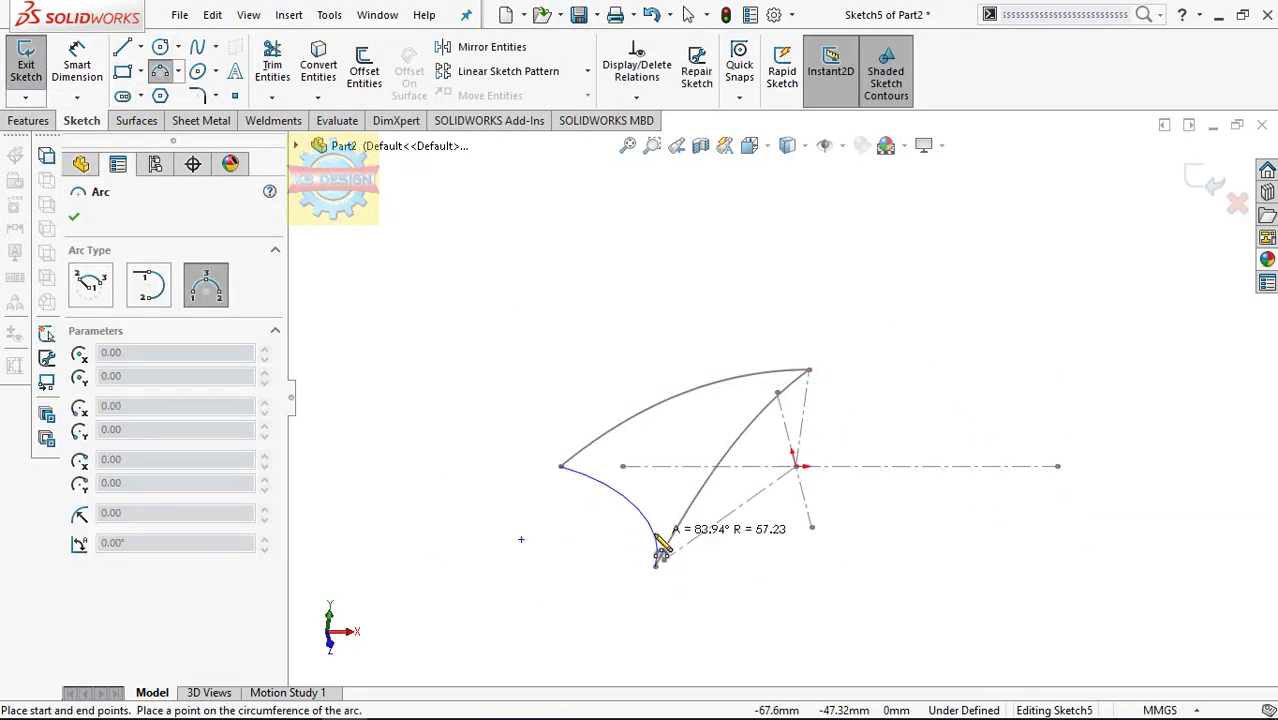
{"action": "left_click", "coordinate": [660, 548]}
{"action": "key", "text": "Escape"}
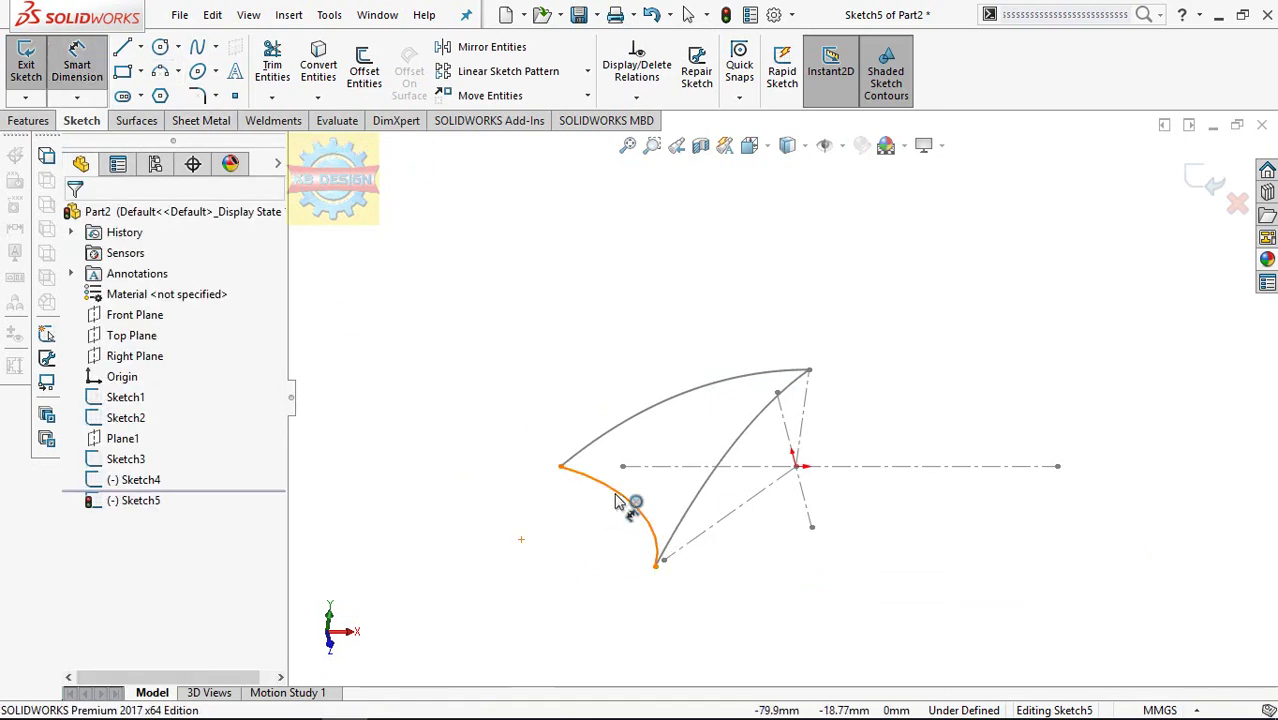
{"action": "left_click", "coordinate": [617, 503]}
{"action": "left_click", "coordinate": [585, 530]}
{"action": "type", "text": "120"}
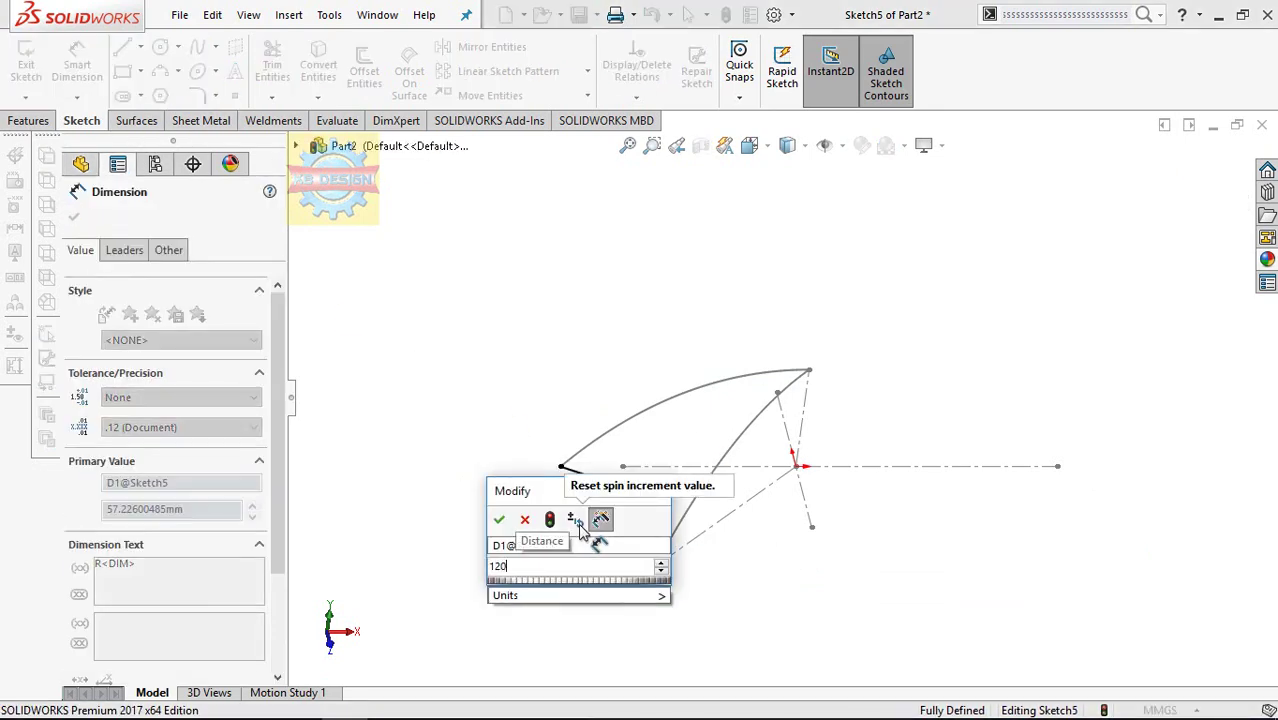
{"action": "key", "text": "Return"}
{"action": "left_click", "coordinate": [26, 65]}
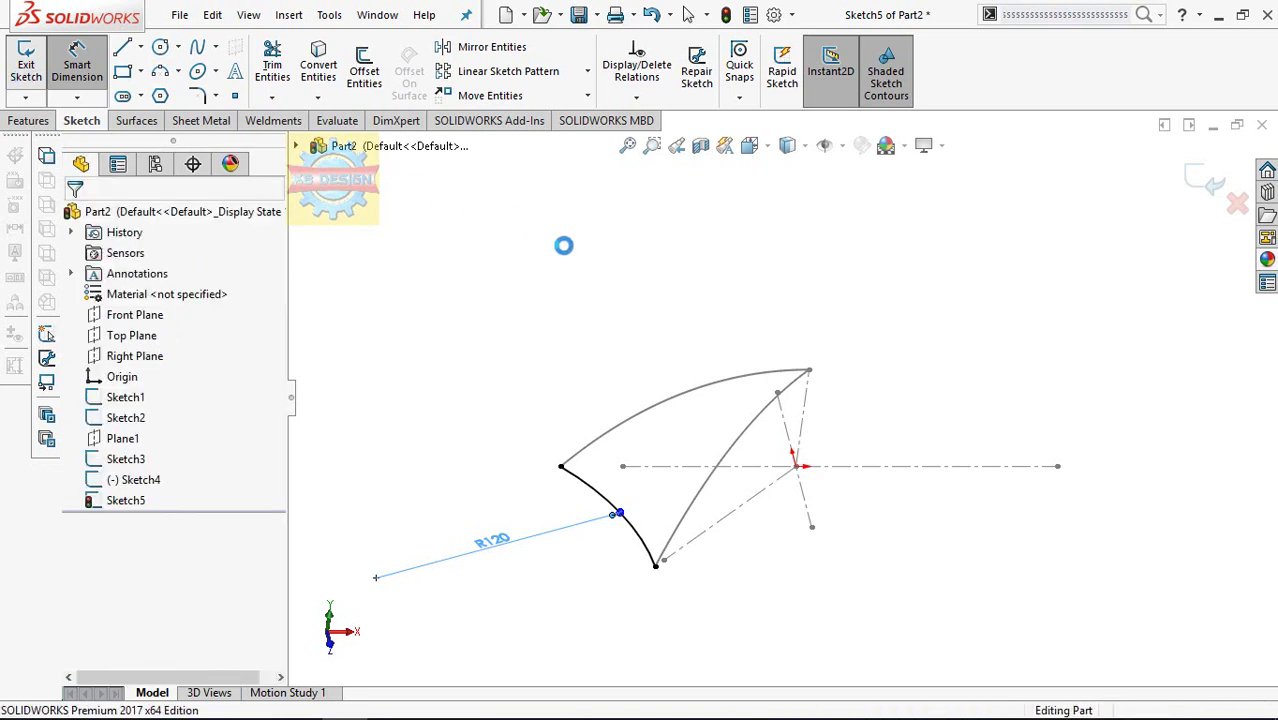
{"action": "middle_click_drag", "start_coordinate": [605, 322], "coordinate": [602, 268]}
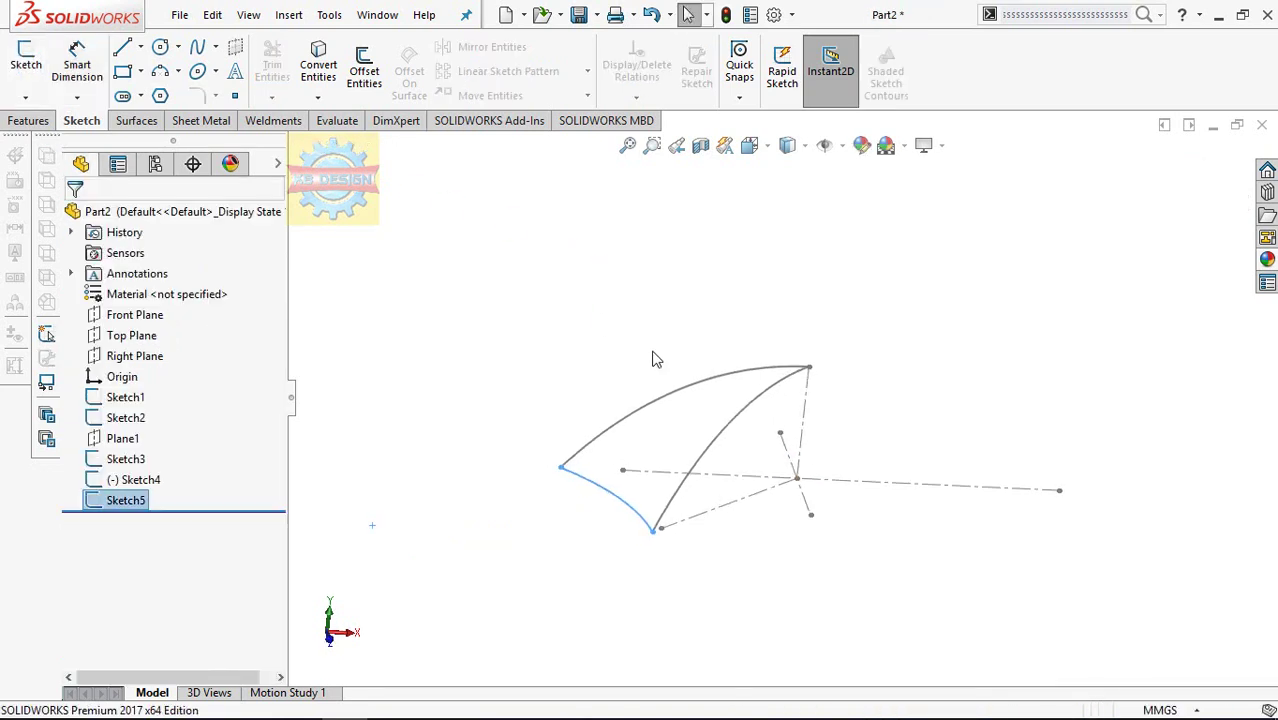
- Create Plane2 through the left and lower arc endpoints and the top apex point
{"action": "left_click", "coordinate": [30, 120]}
{"action": "left_click", "coordinate": [756, 65]}
{"action": "left_click", "coordinate": [776, 117]}
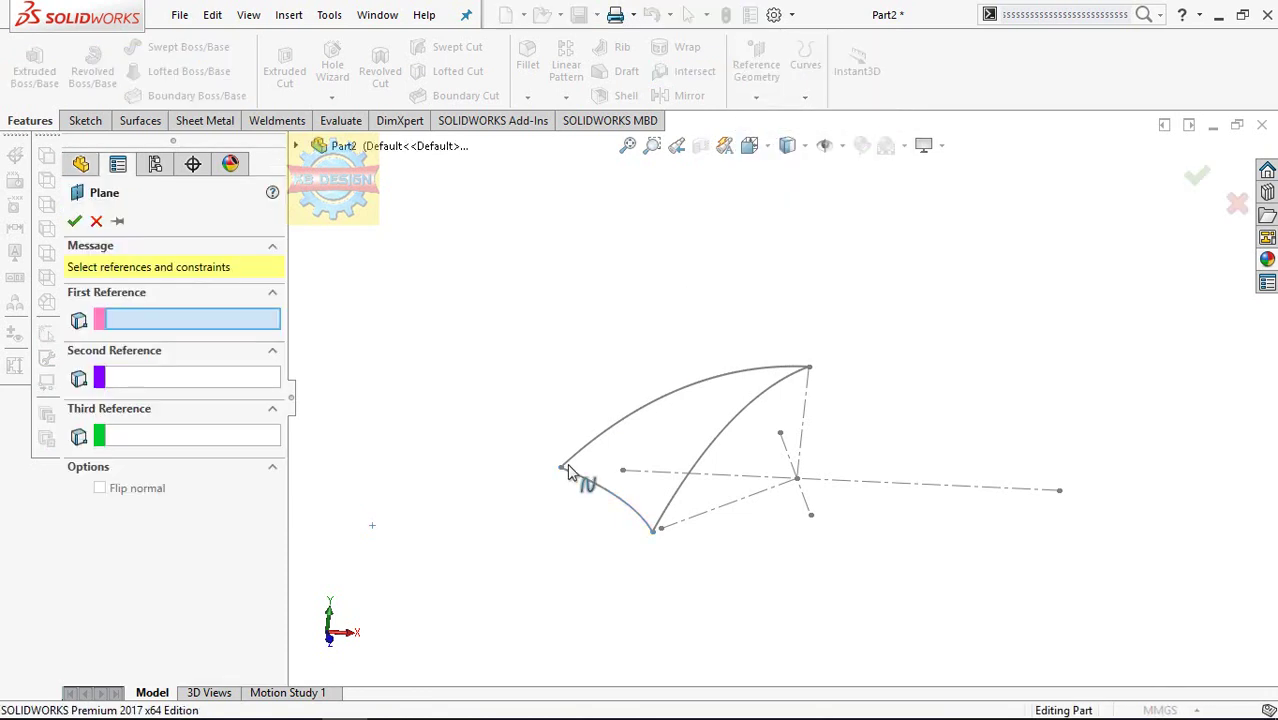
{"action": "left_click", "coordinate": [561, 469]}
{"action": "left_click", "coordinate": [652, 530]}
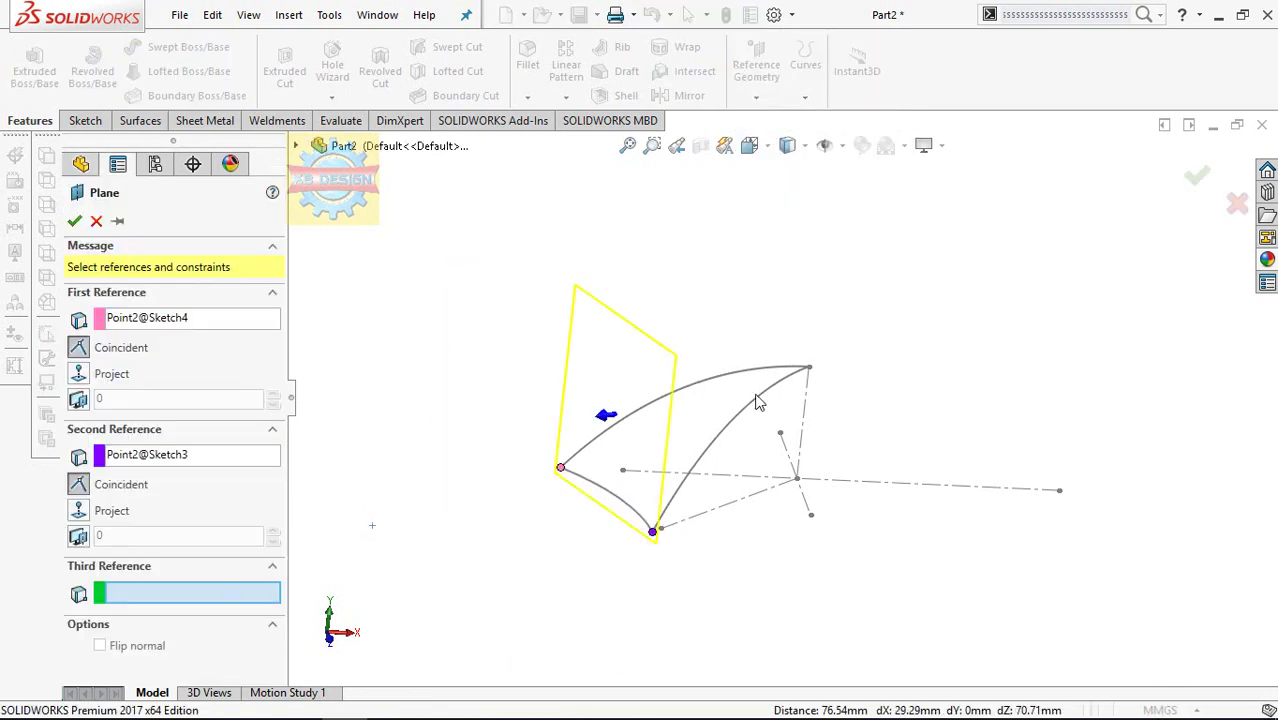
{"action": "left_click", "coordinate": [809, 369]}
{"action": "left_click", "coordinate": [73, 220]}
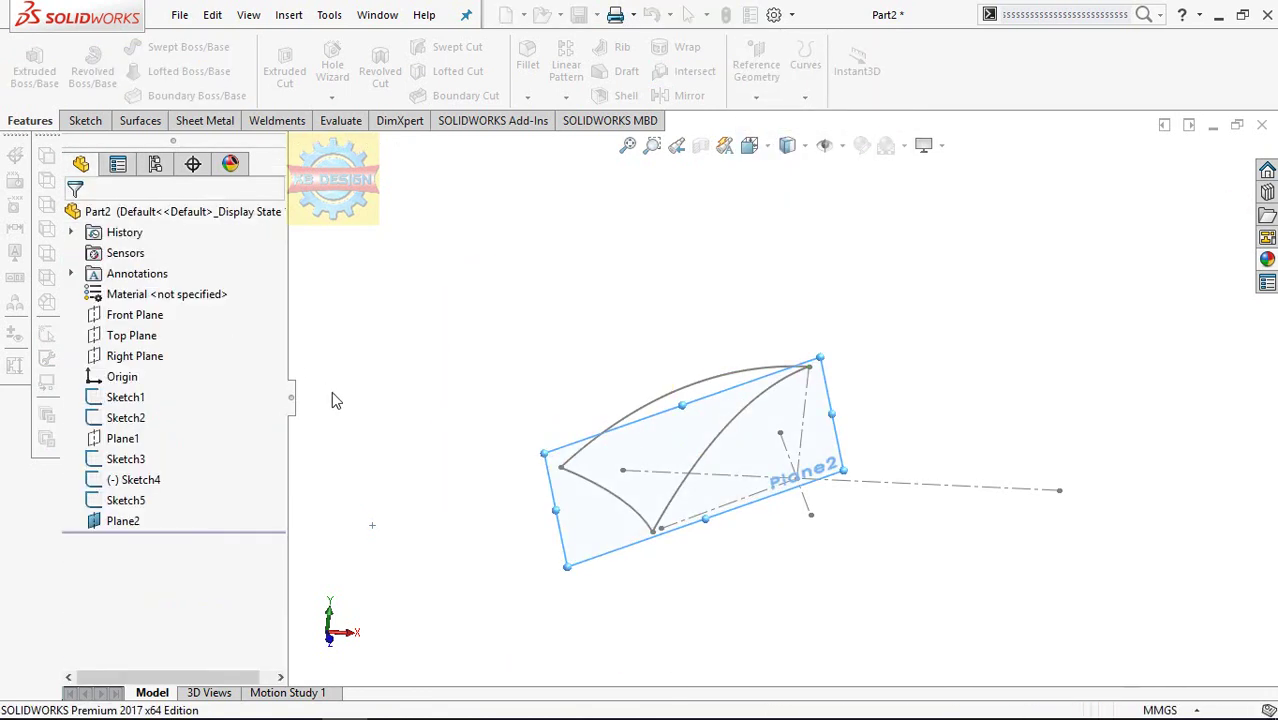
{"action": "left_click", "coordinate": [138, 502]}
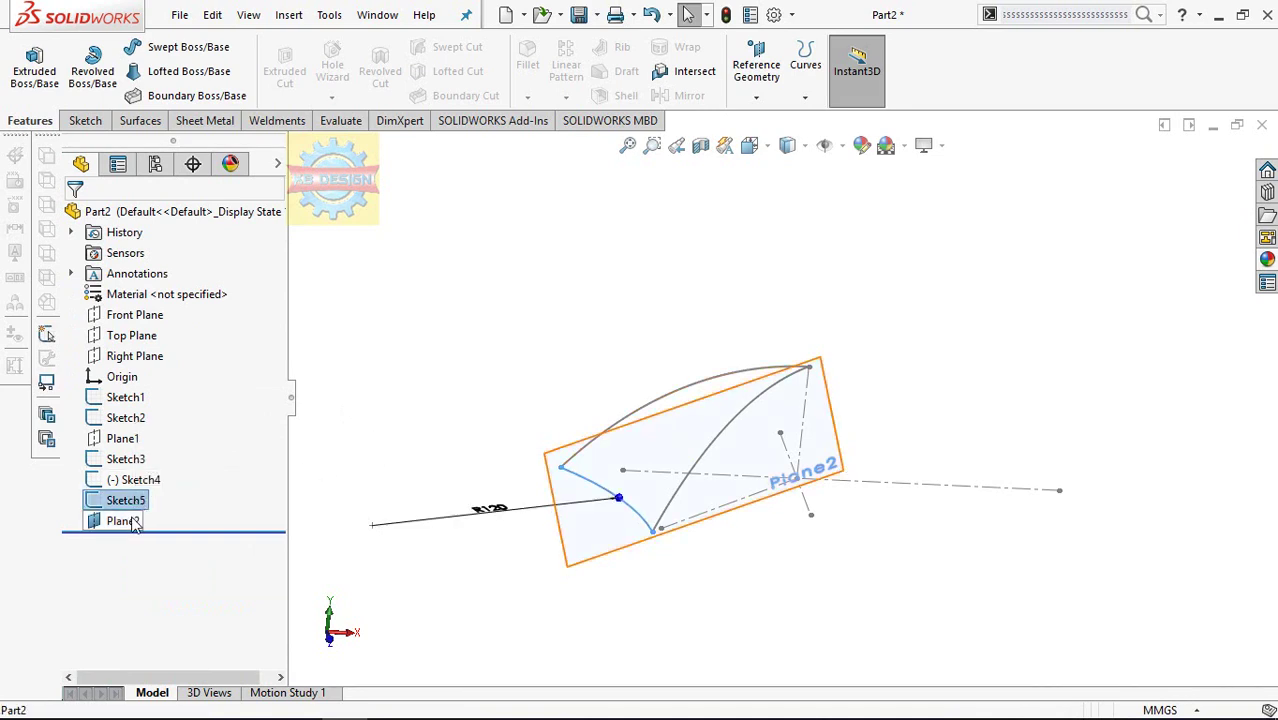
{"action": "left_click", "coordinate": [128, 522]}
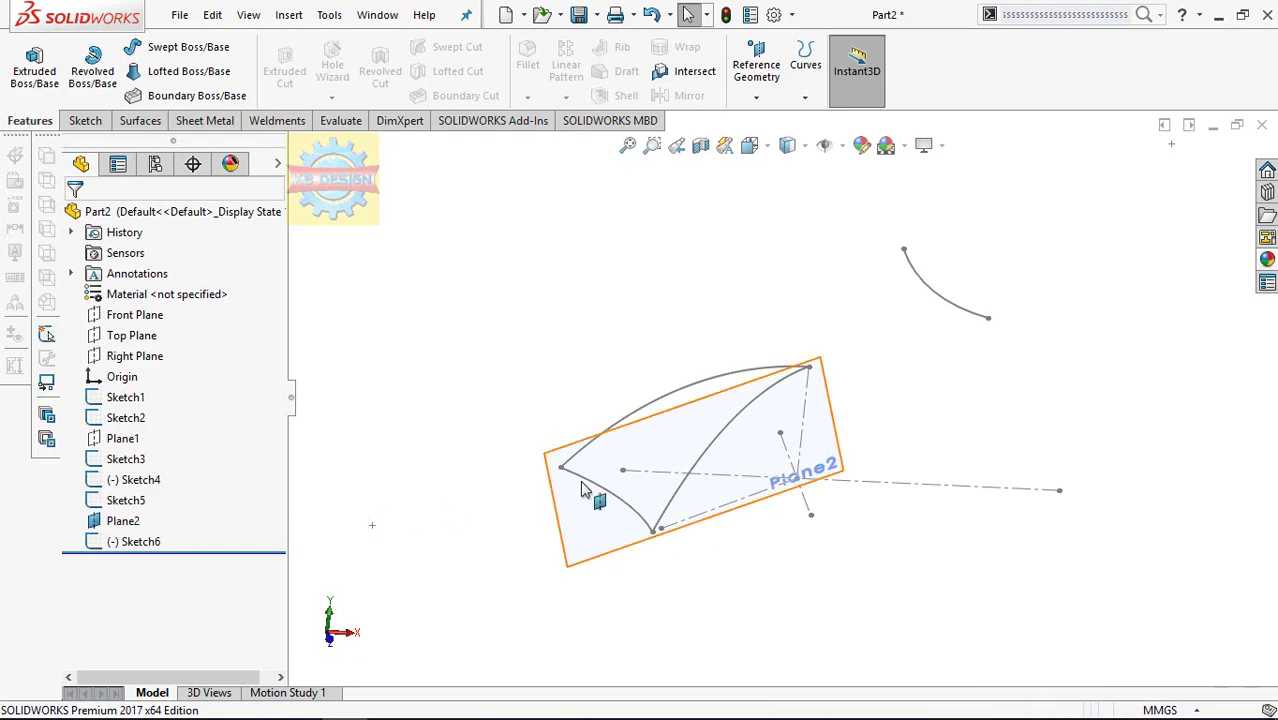
- View Plane2 face-on, check the Sketch1 centerline end, and select Sketch6's R120 arc
{"action": "left_click", "coordinate": [820, 443]}
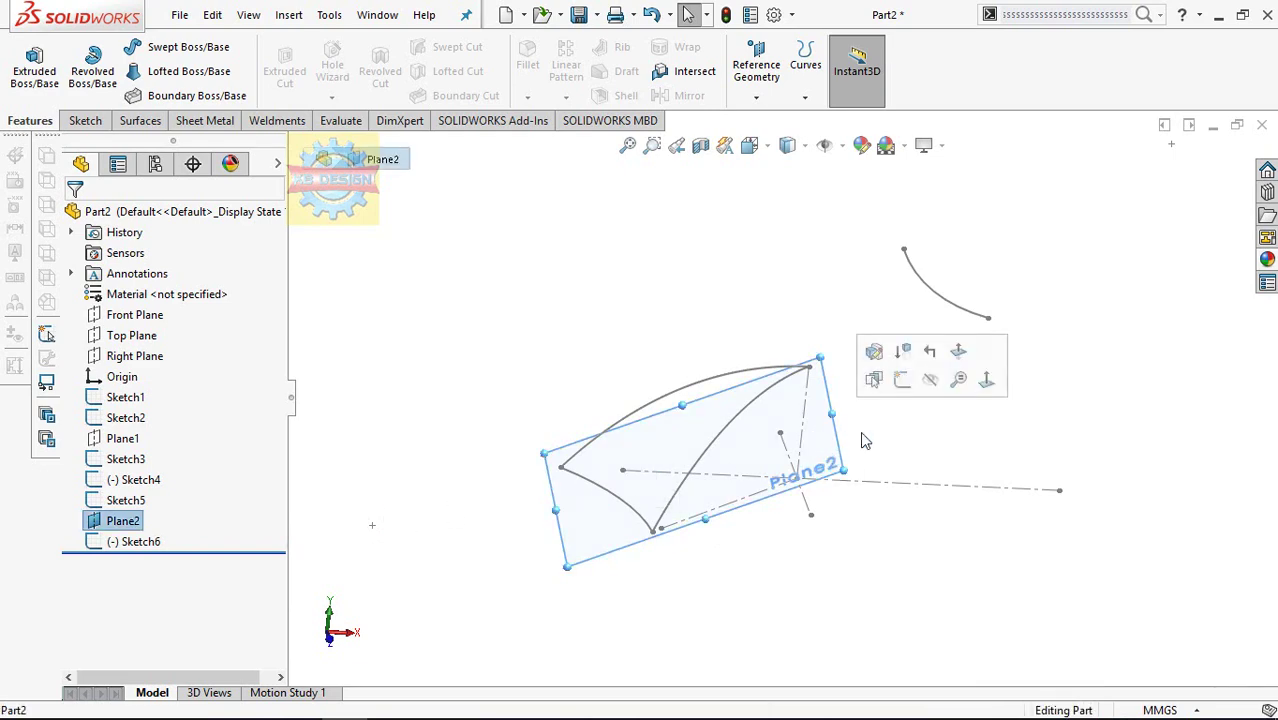
{"action": "left_click", "coordinate": [985, 378]}
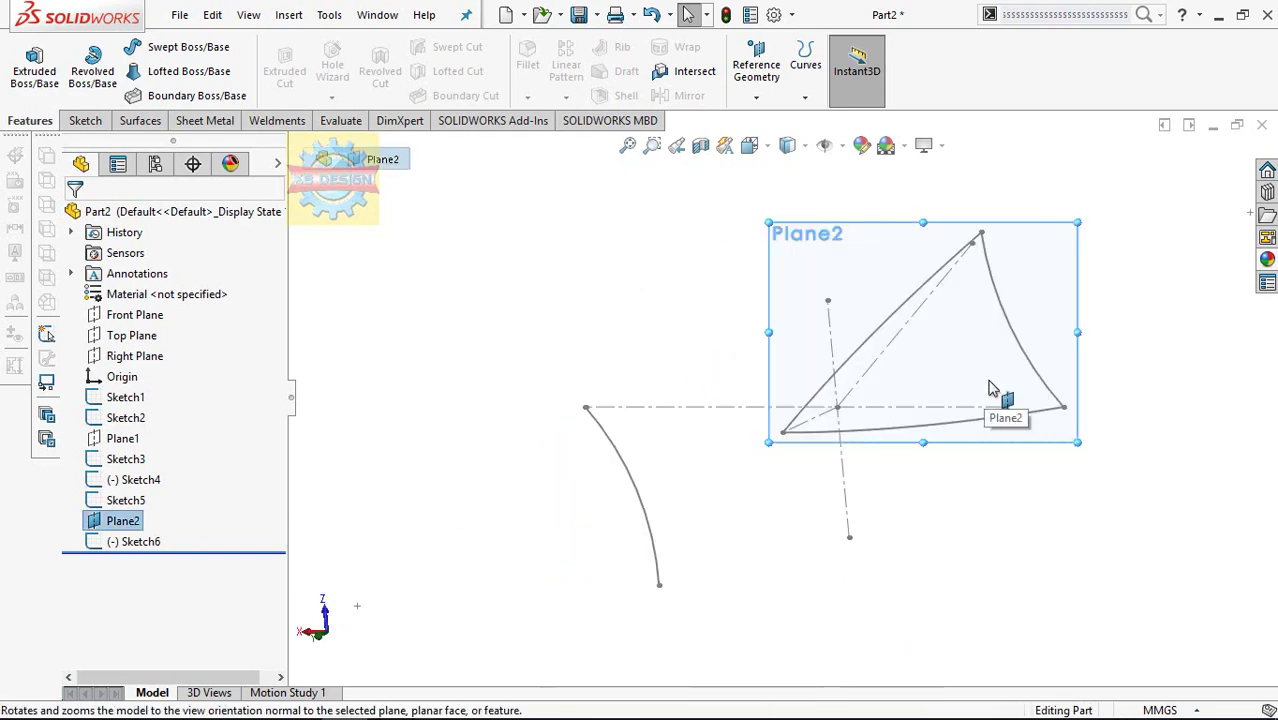
{"action": "double_click", "coordinate": [590, 422]}
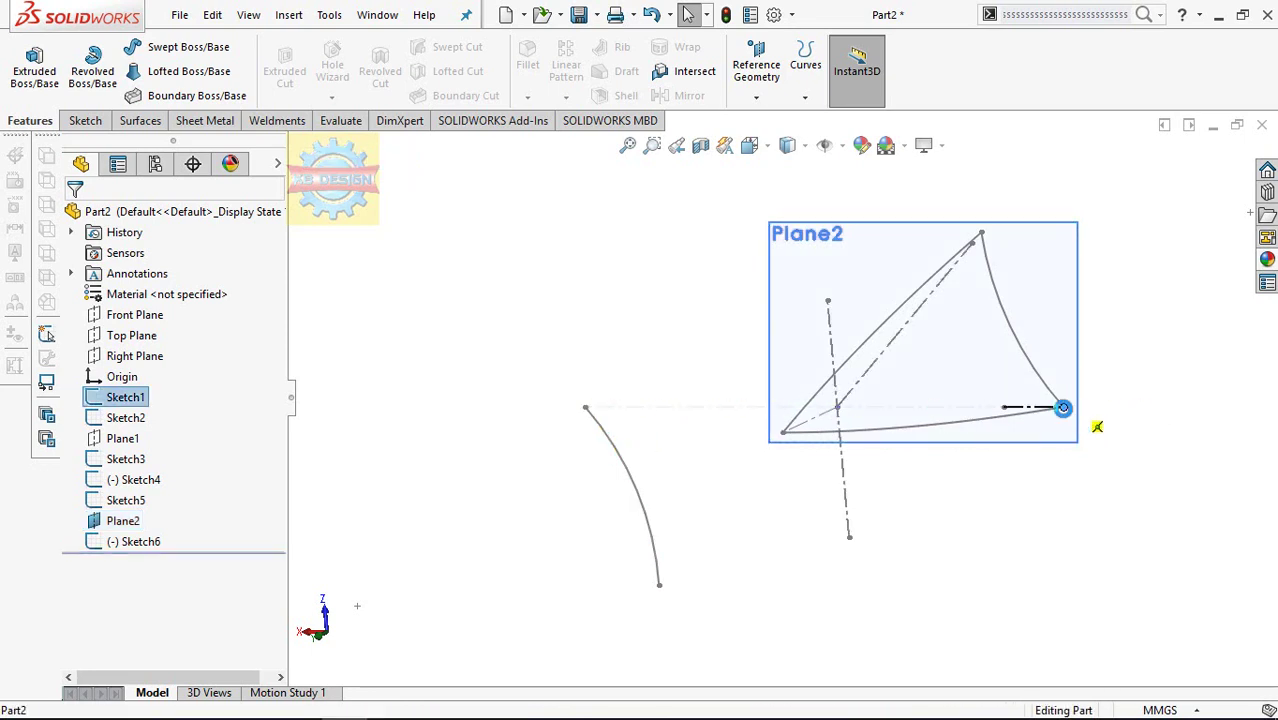
{"action": "left_click", "coordinate": [1063, 407]}
{"action": "left_click", "coordinate": [942, 492]}
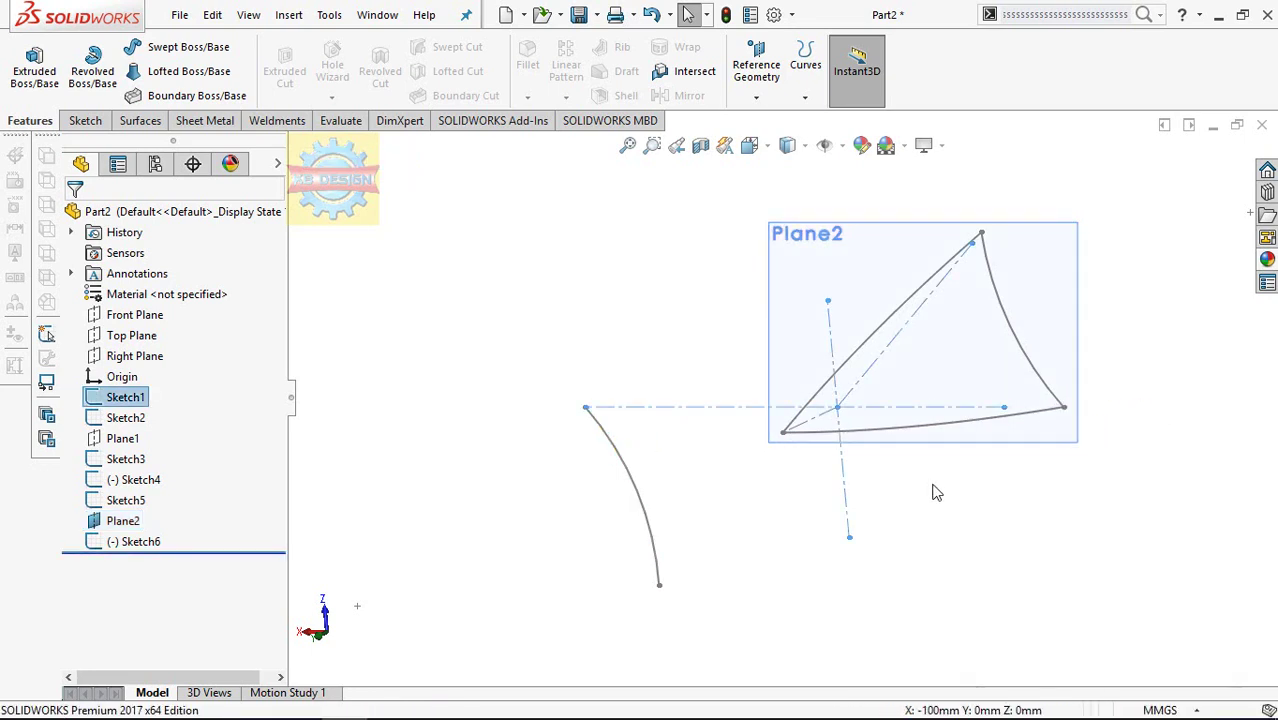
{"action": "left_click", "coordinate": [630, 485]}
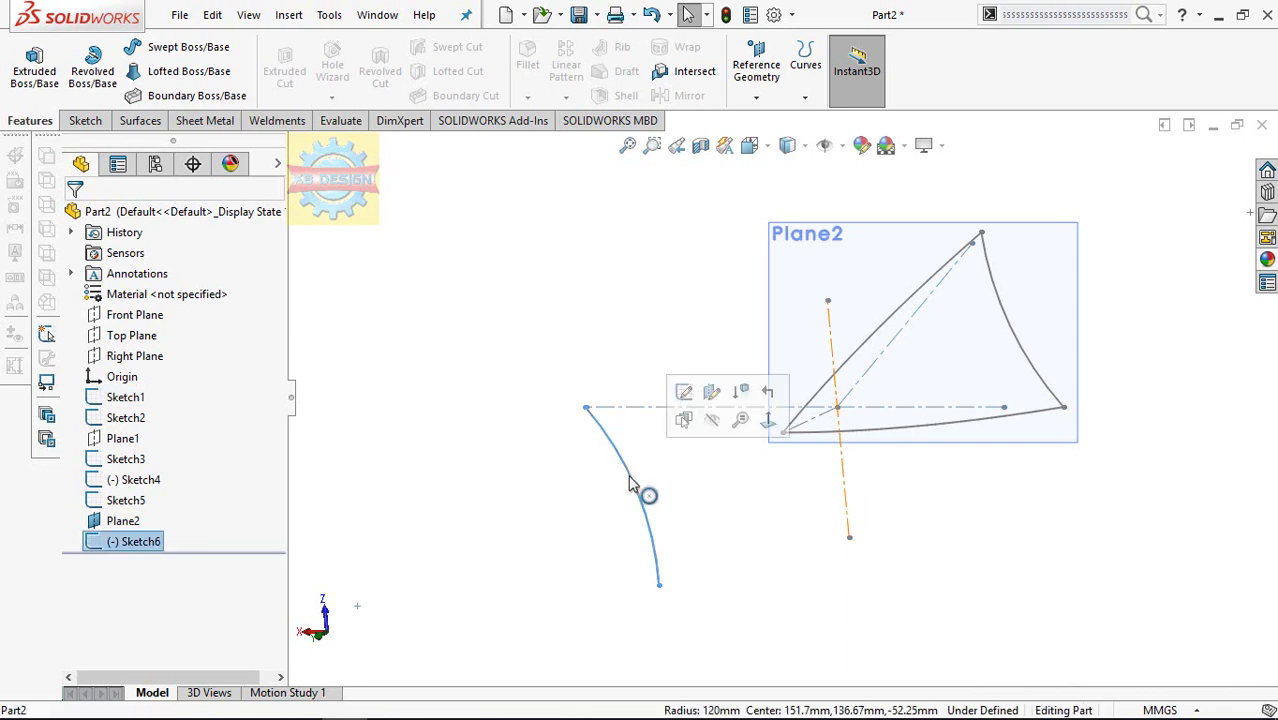
- In Sketch6, make the R120 arc's ends coincident with Plane2's right and top corners, then exit
{"action": "left_click", "coordinate": [84, 120]}
{"action": "left_click", "coordinate": [26, 65]}
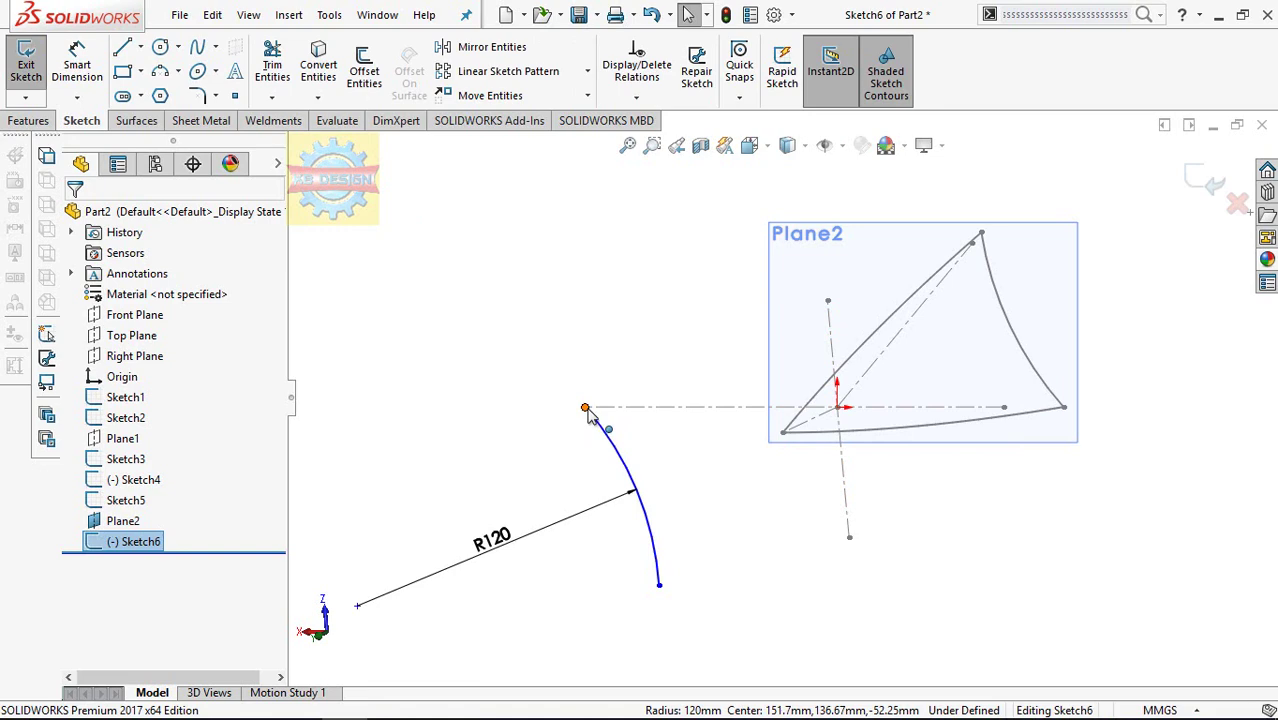
{"action": "left_click_drag", "start_coordinate": [585, 408], "coordinate": [1063, 408]}
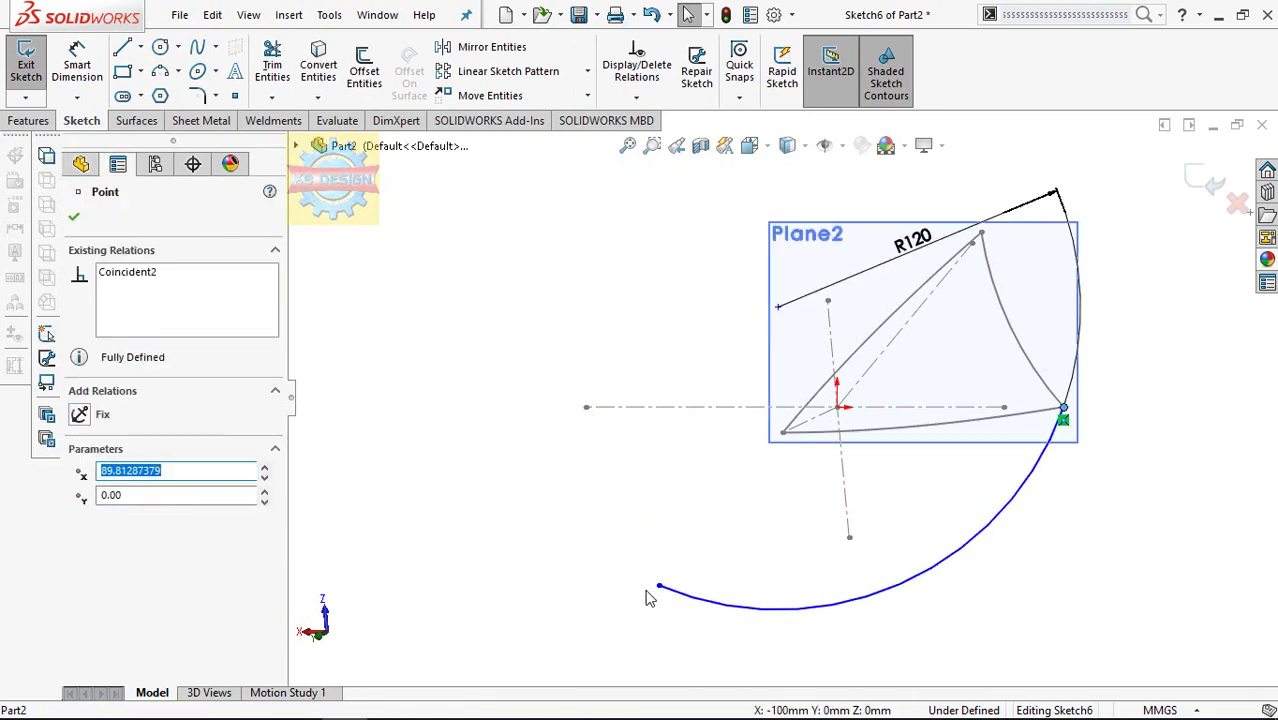
{"action": "left_click_drag", "start_coordinate": [659, 587], "coordinate": [981, 236]}
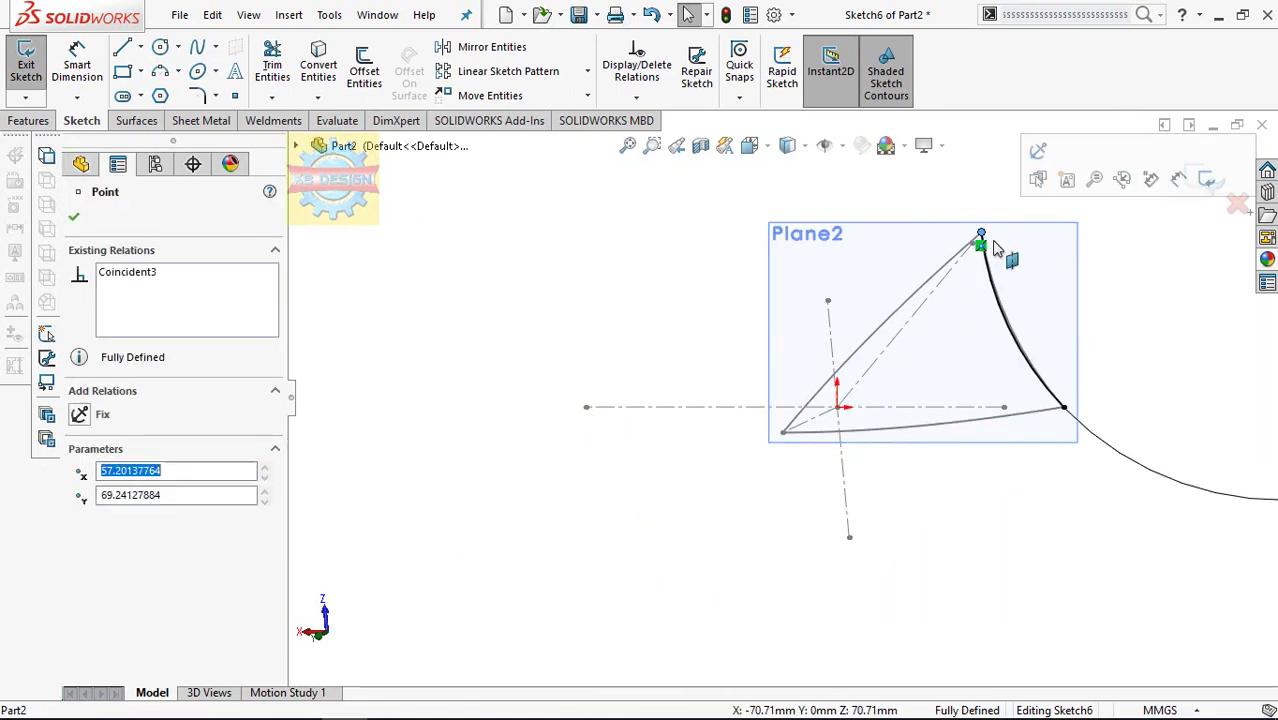
{"action": "mouse_move", "coordinate": [1058, 308]}
{"action": "middle_mouse_down"}
{"action": "mouse_move", "coordinate": [728, 425]}
{"action": "mouse_move", "coordinate": [742, 351]}
{"action": "middle_mouse_up"}
{"action": "middle_click_drag", "start_coordinate": [715, 452], "coordinate": [718, 372]}
{"action": "left_click", "coordinate": [26, 65]}
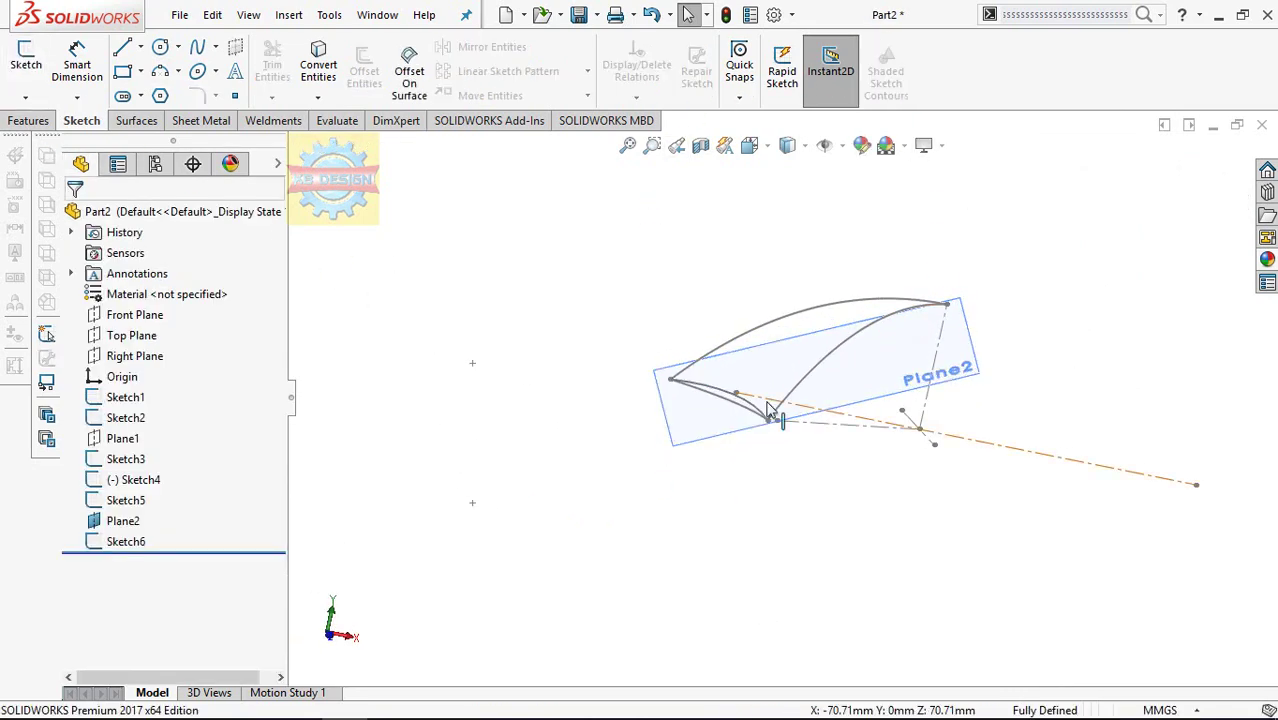
- Hide Plane2 and exit the empty Sketch7 so the tree ends at Sketch6
{"action": "left_click", "coordinate": [868, 405]}
{"action": "left_click", "coordinate": [940, 334]}
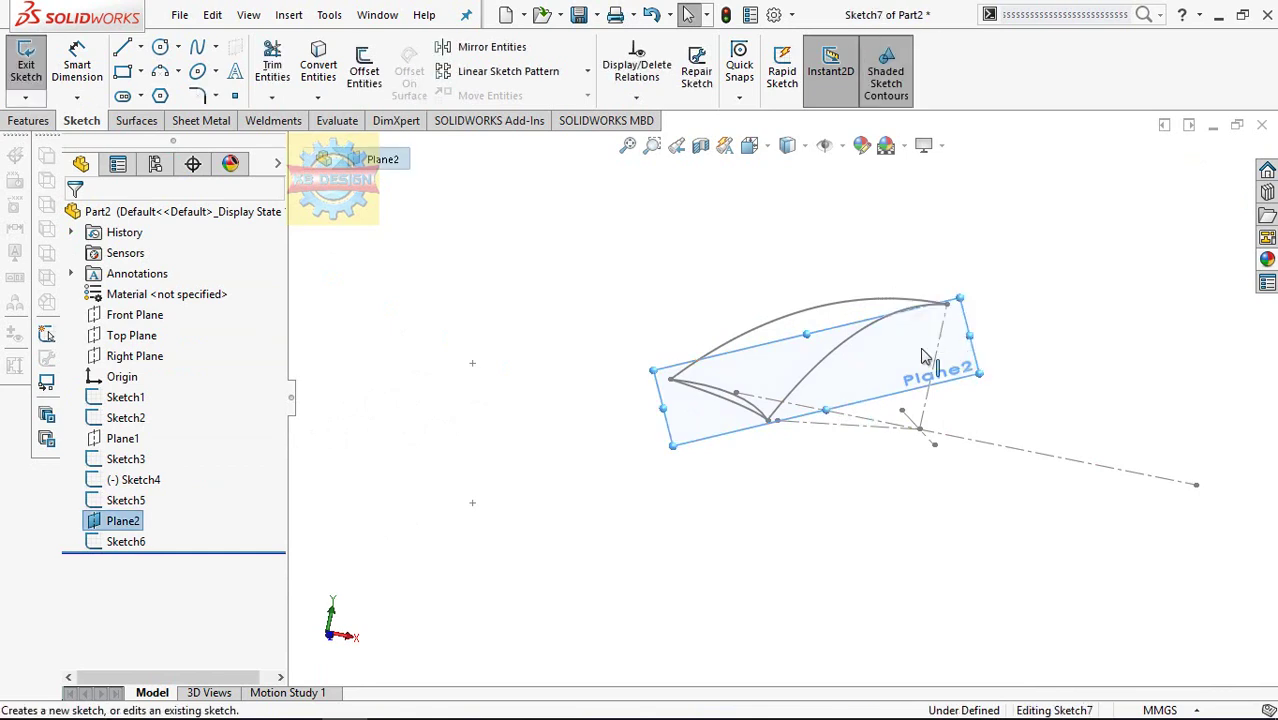
{"action": "left_click", "coordinate": [710, 404]}
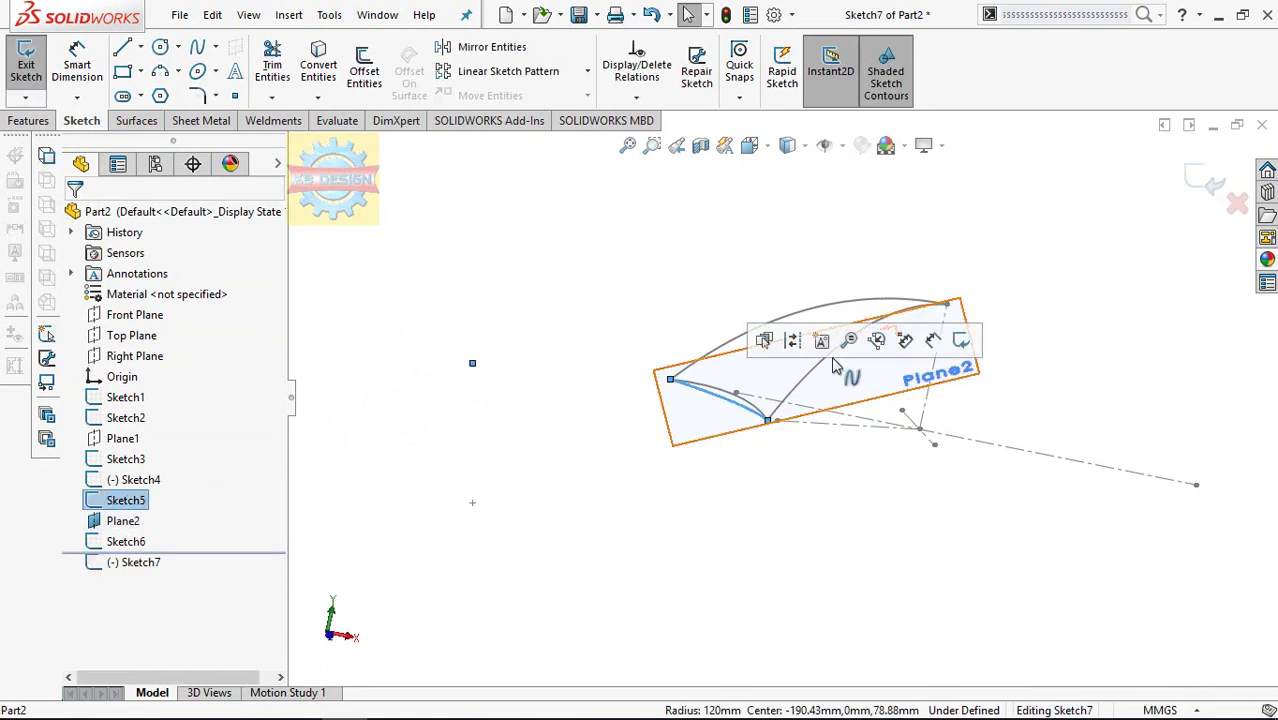
{"action": "left_click", "coordinate": [128, 500]}
{"action": "left_click", "coordinate": [468, 430]}
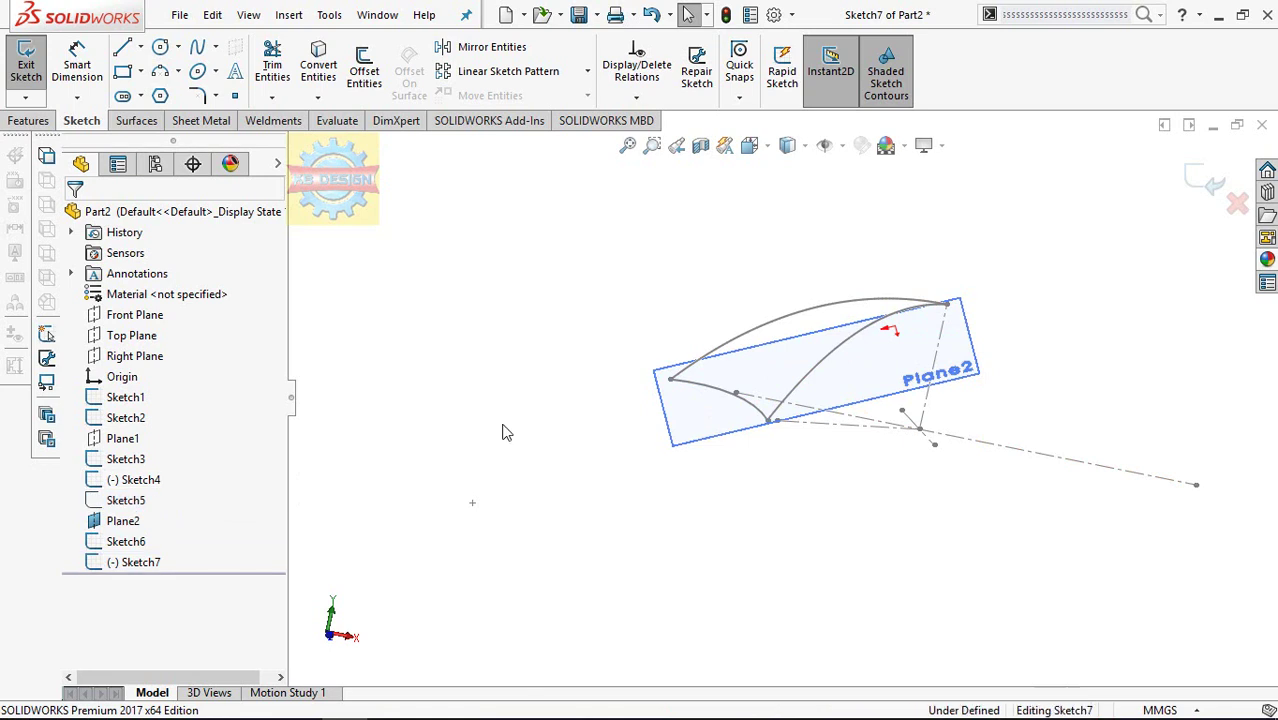
{"action": "left_click", "coordinate": [173, 530]}
{"action": "left_click", "coordinate": [179, 492]}
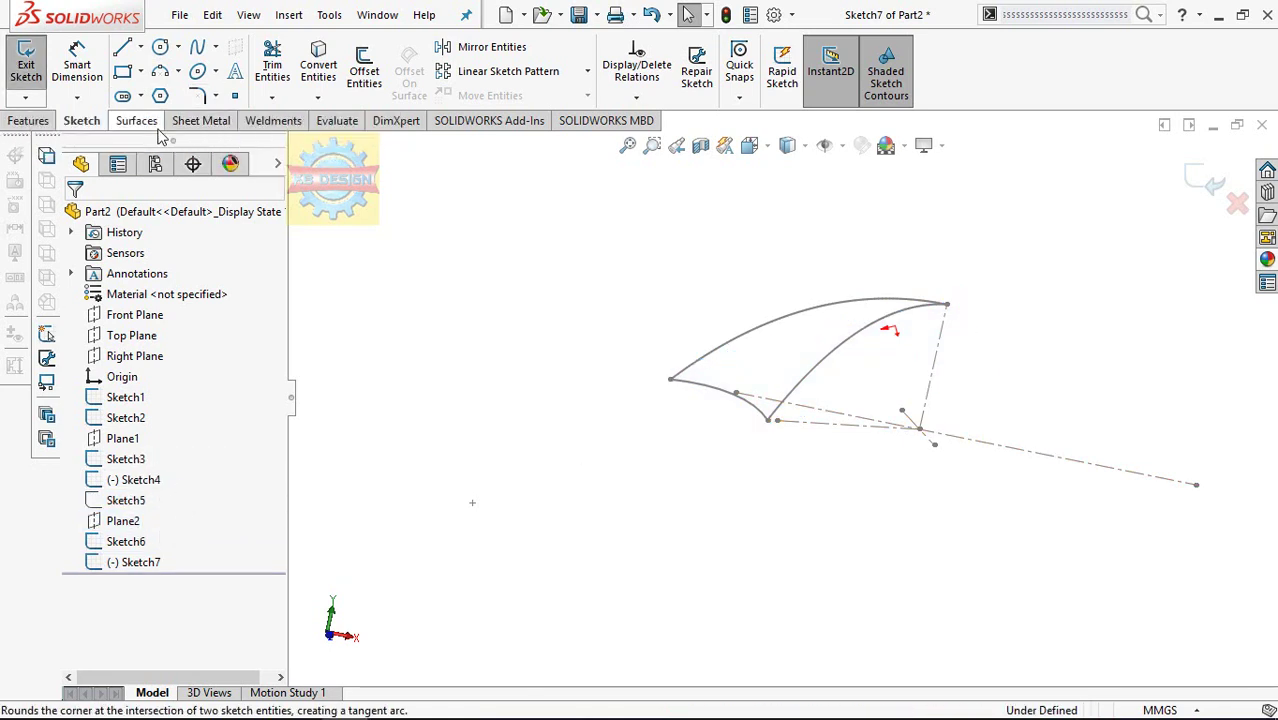
{"action": "left_click", "coordinate": [26, 66]}
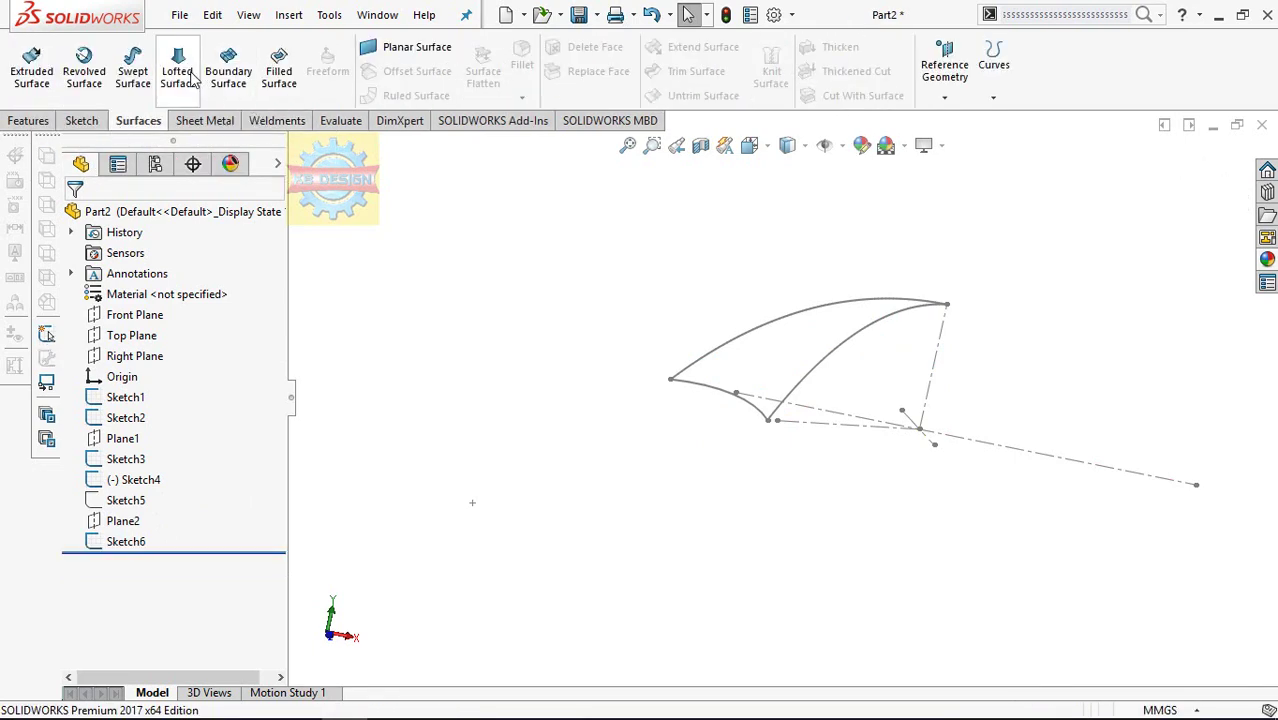
- Build Surface-Loft1 from the Sketch3 and Sketch4 profiles, with Sketch6 as guide curve
{"action": "left_click", "coordinate": [193, 80]}
{"action": "left_click", "coordinate": [850, 343]}
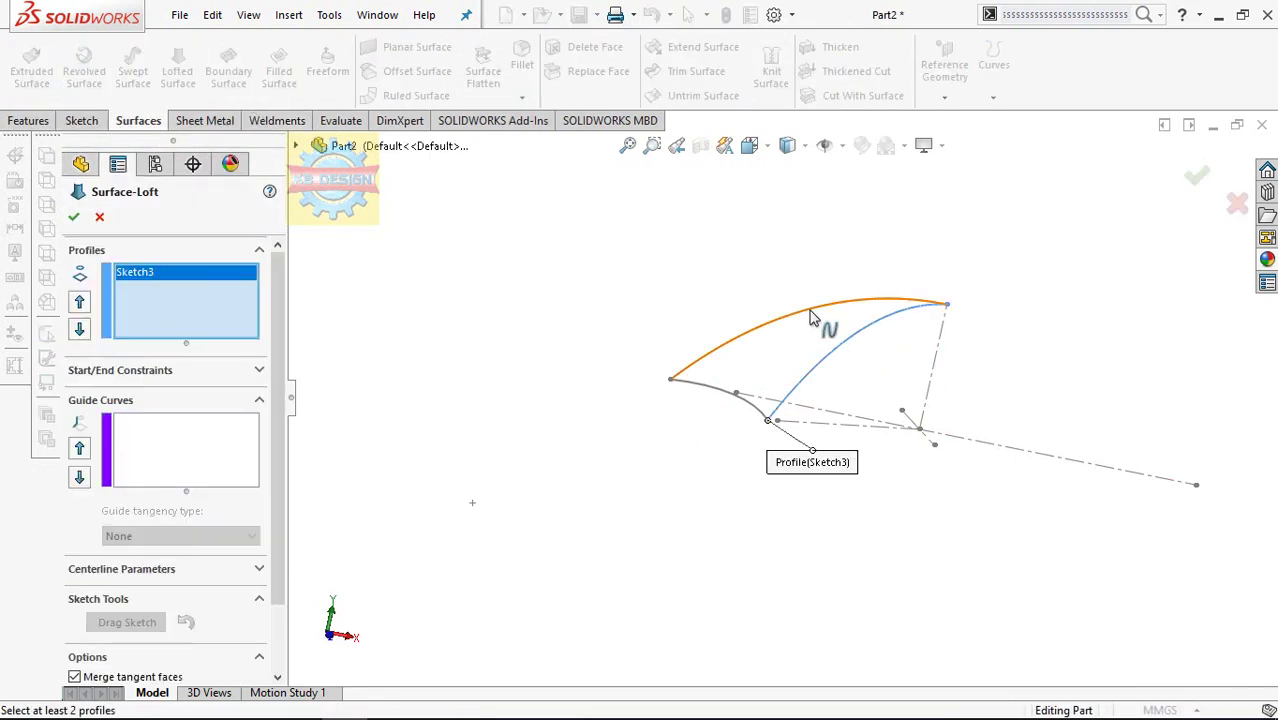
{"action": "left_click", "coordinate": [812, 318]}
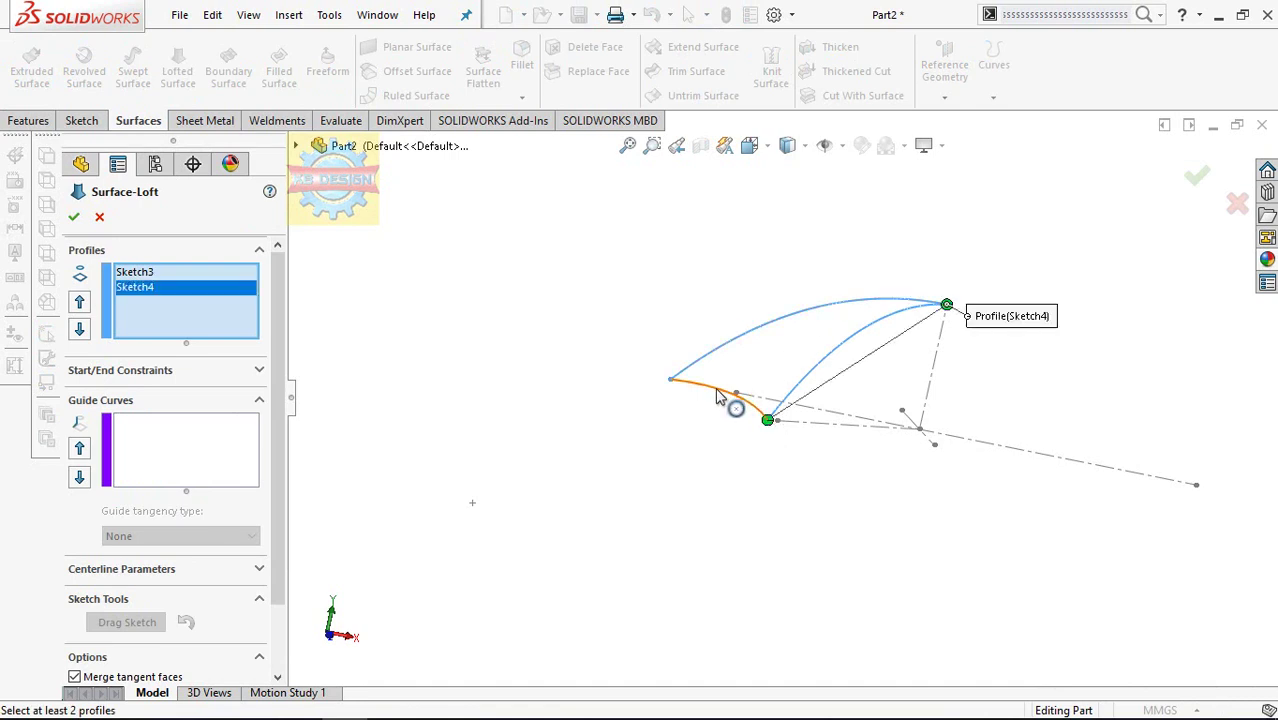
{"action": "left_click", "coordinate": [229, 427]}
{"action": "left_click", "coordinate": [707, 393]}
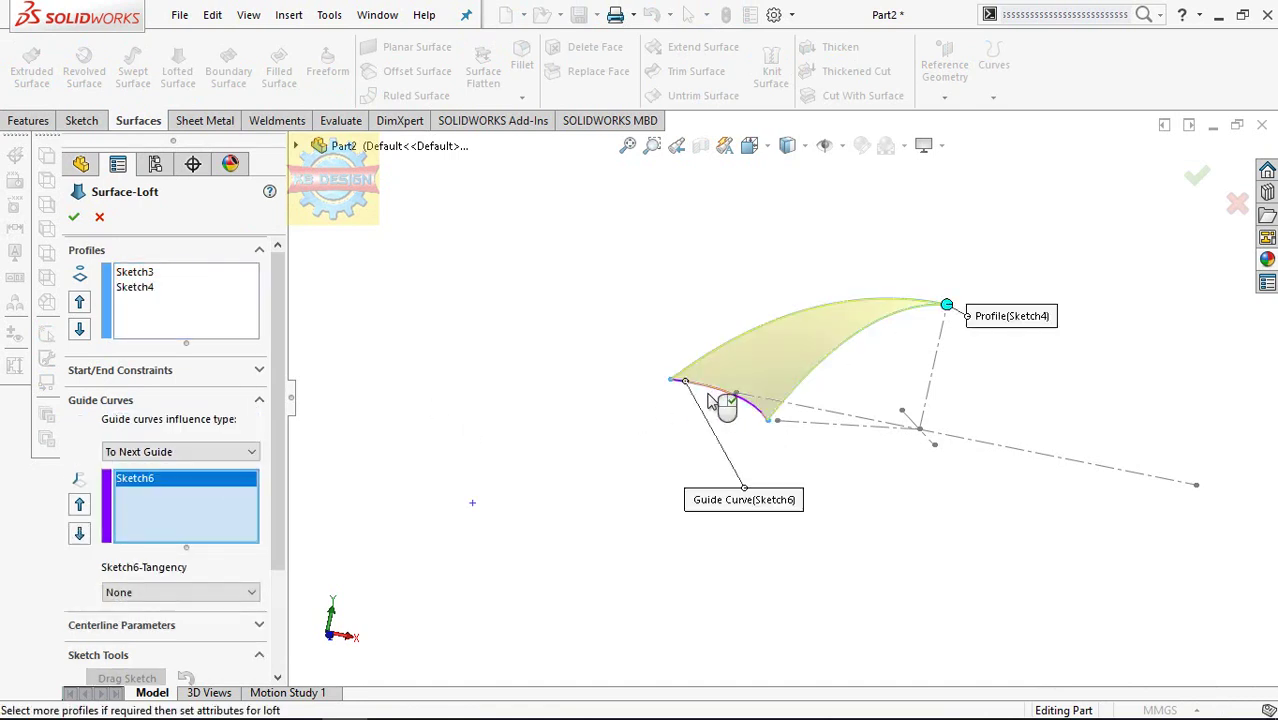
{"action": "left_click", "coordinate": [75, 218]}
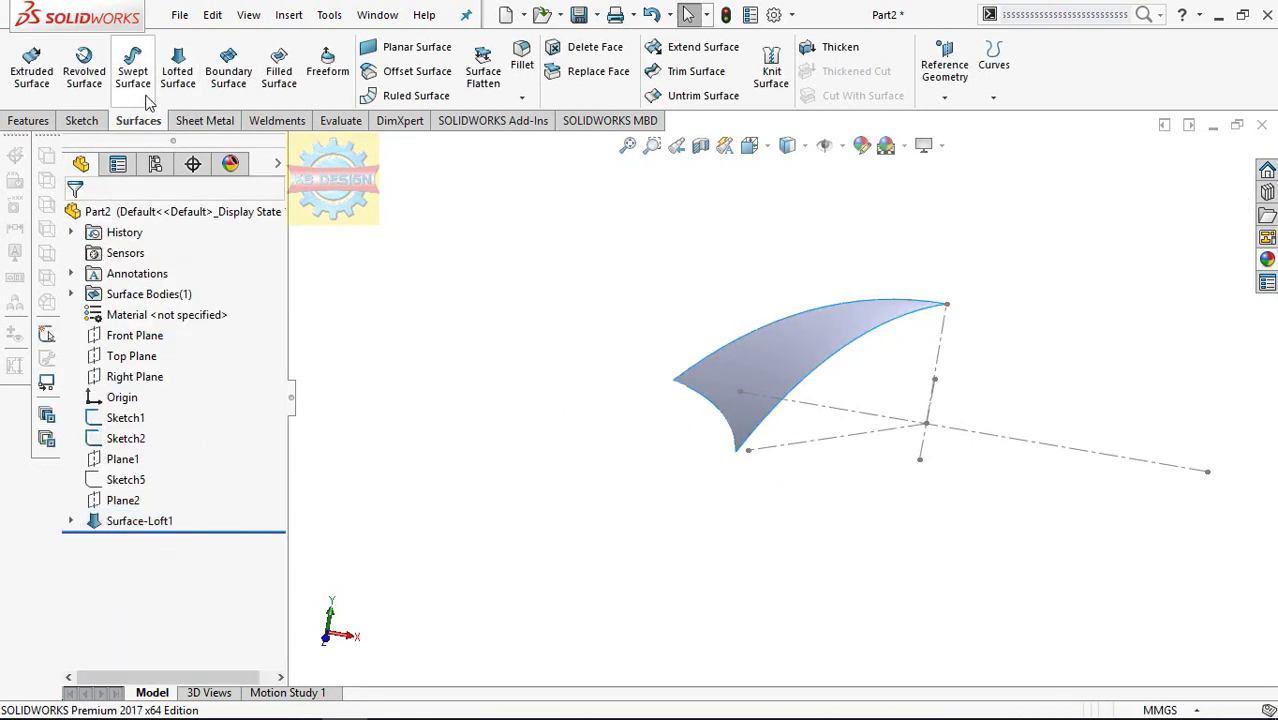
- Circular-pattern the Surface-Loft1 body about Line1@Sketch2, 8 instances over 360°
{"action": "left_click", "coordinate": [48, 121]}
{"action": "left_click", "coordinate": [565, 97]}
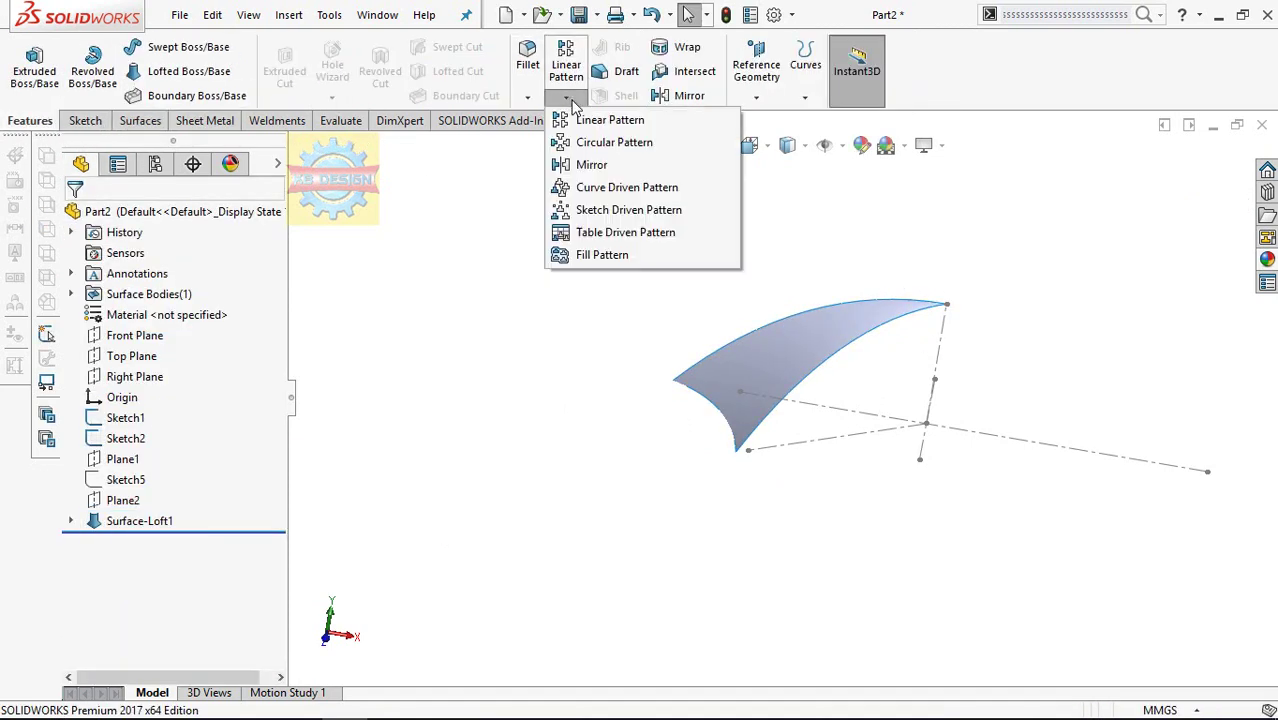
{"action": "left_click", "coordinate": [612, 143]}
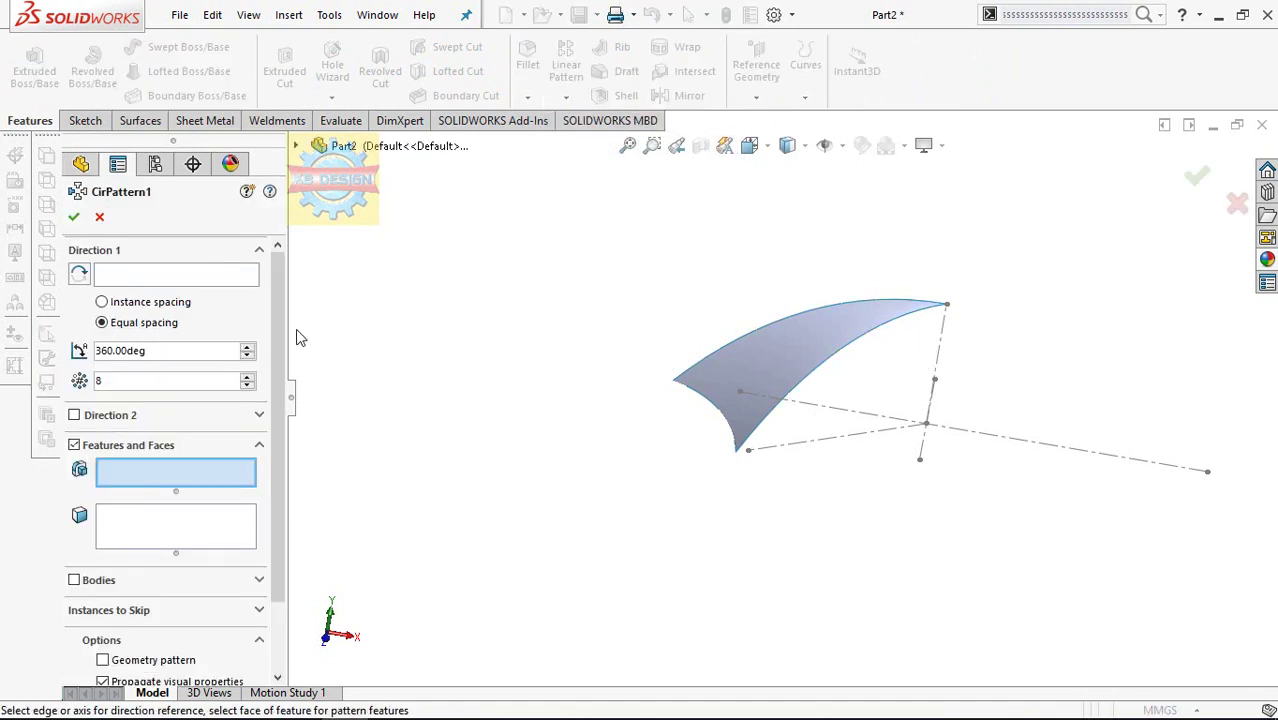
{"action": "left_click", "coordinate": [944, 334]}
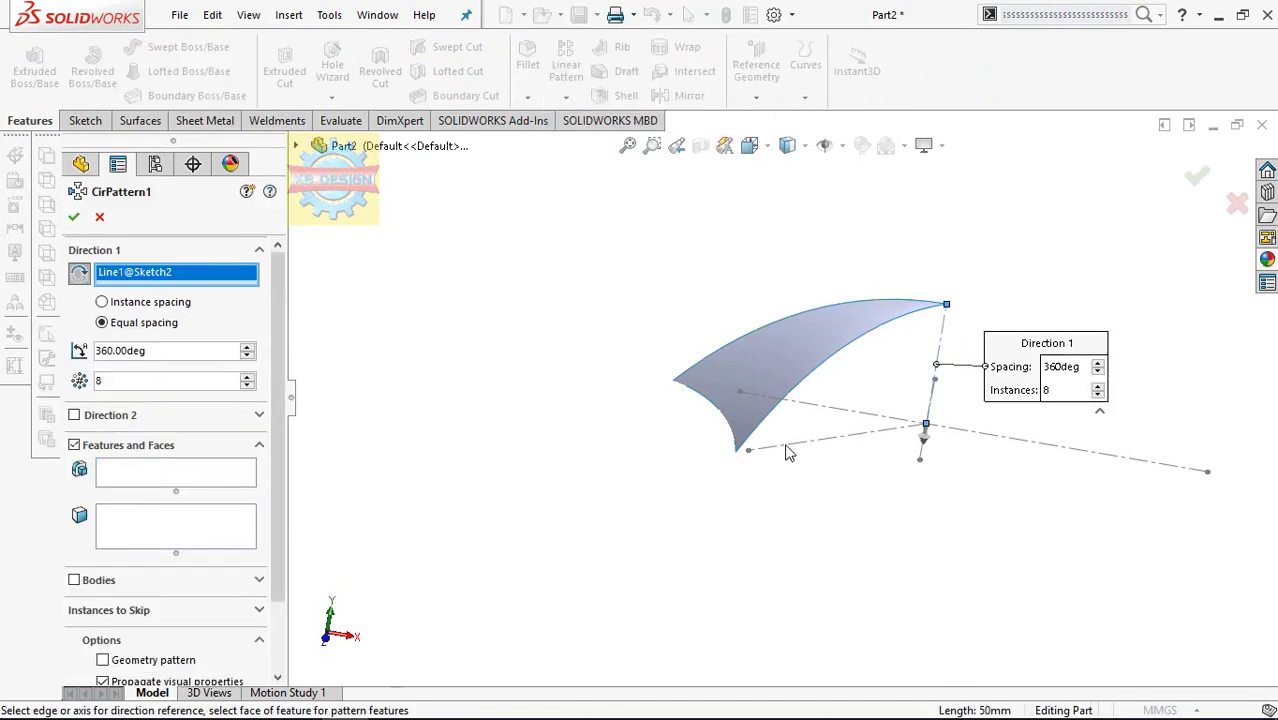
{"action": "left_click", "coordinate": [110, 582]}
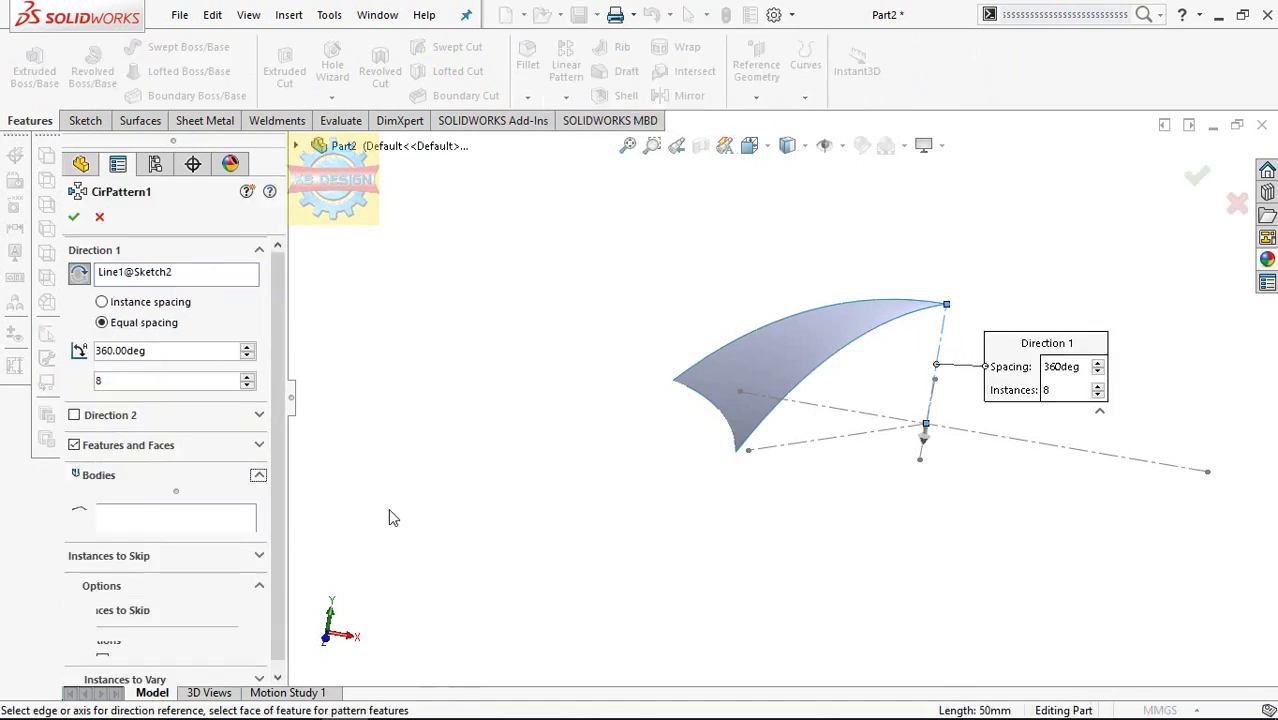
{"action": "left_click", "coordinate": [766, 370]}
{"action": "left_click", "coordinate": [75, 218]}
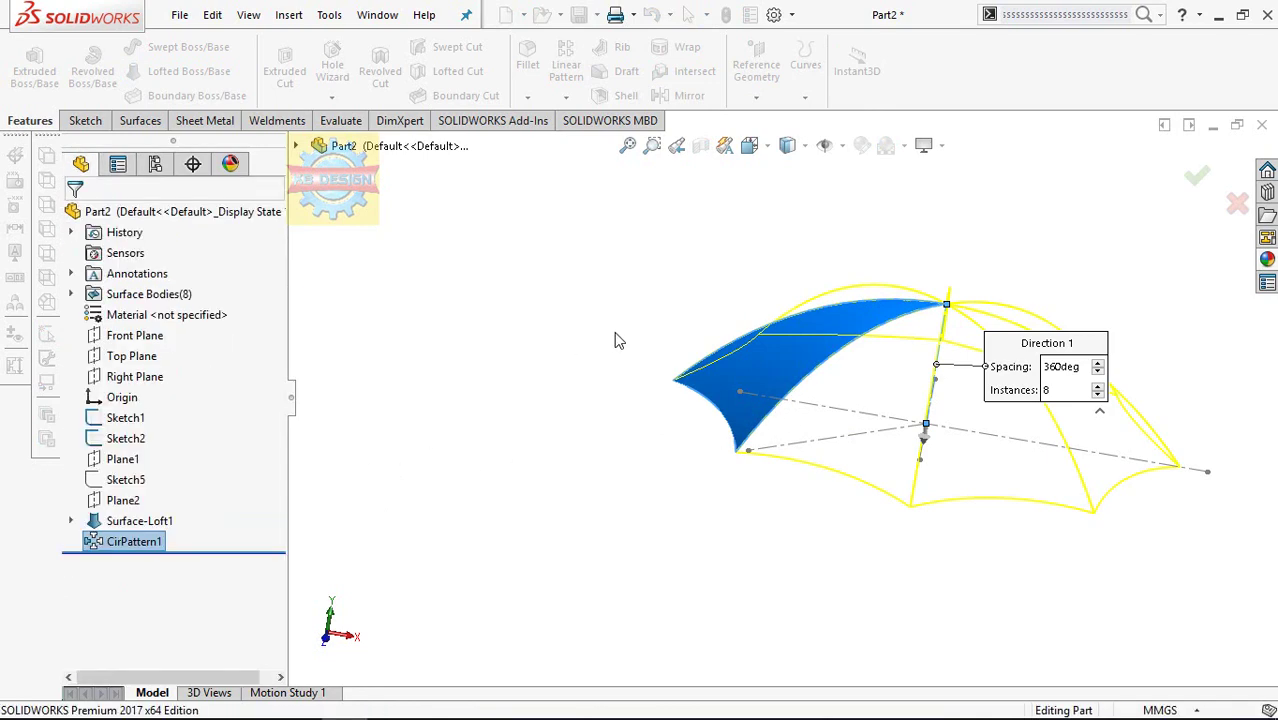
- Apply the Plain White scene background and orbit to inspect the finished canopy
{"action": "middle_click_drag", "start_coordinate": [861, 372], "coordinate": [860, 445]}
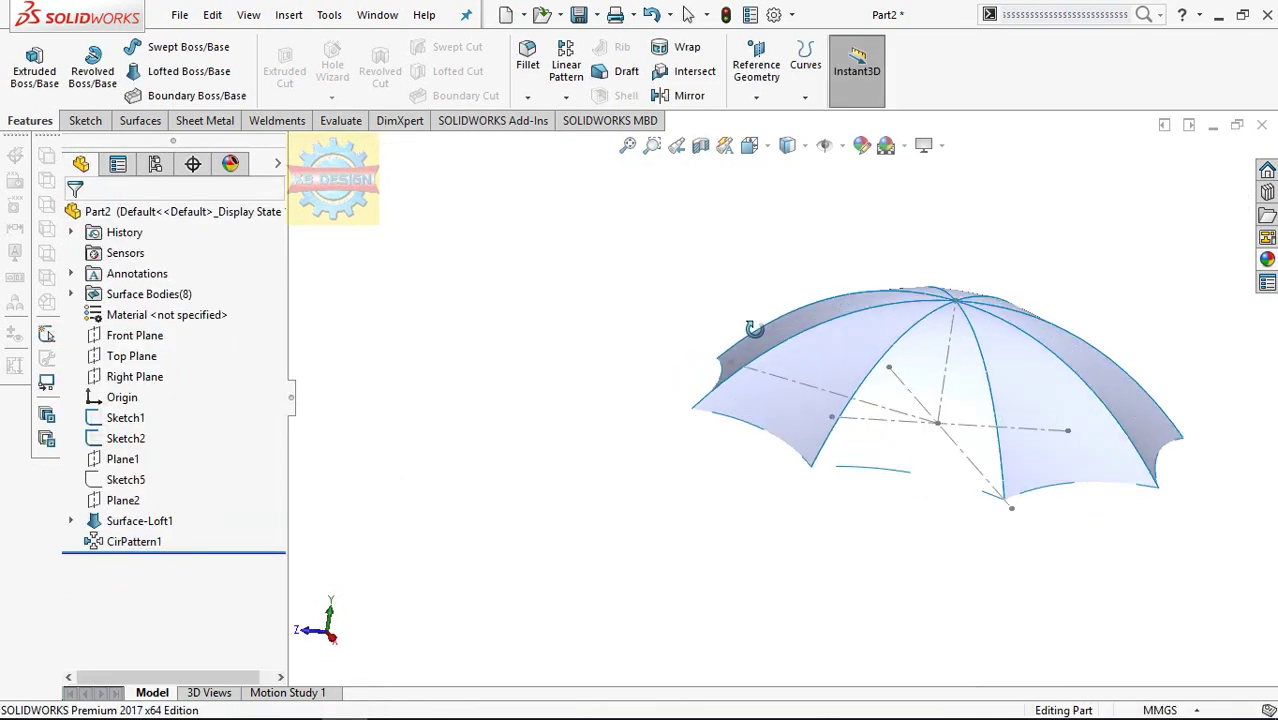
{"action": "scroll", "coordinate": [857, 401], "scroll_direction": "down", "scroll_amount": 3}
{"action": "scroll", "coordinate": [857, 401], "scroll_direction": "up", "scroll_amount": 3}
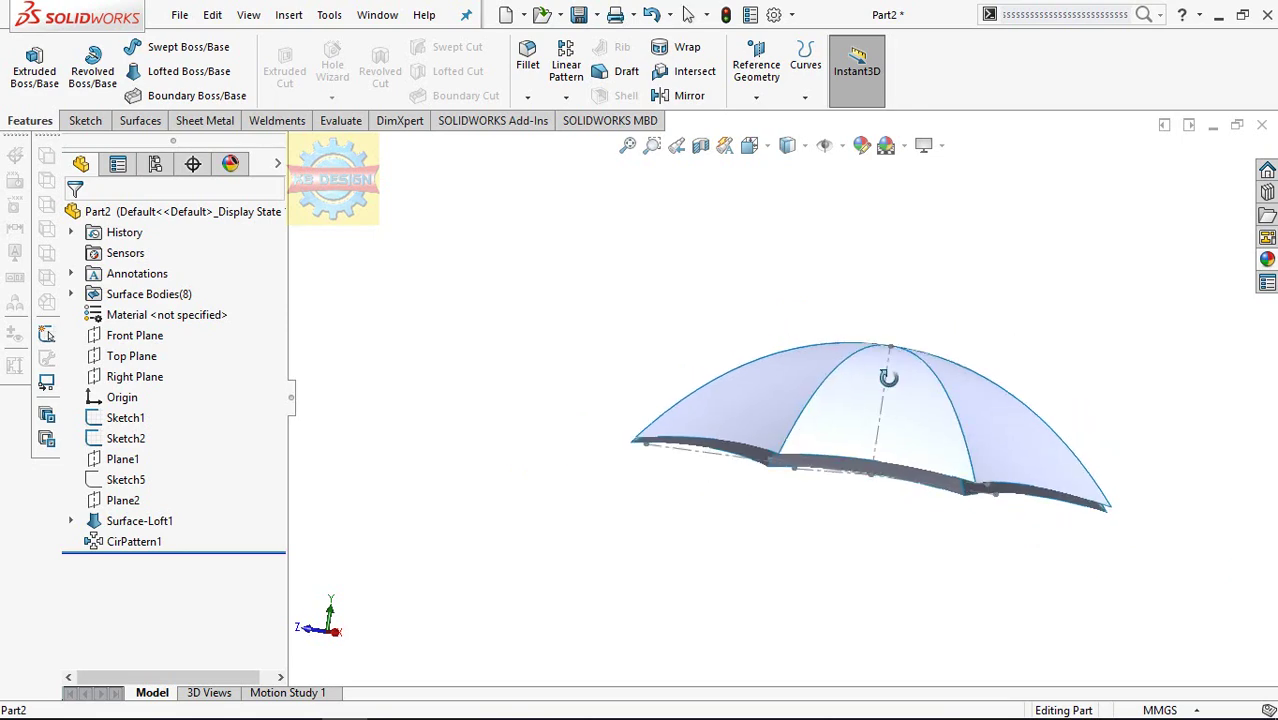
{"action": "middle_click_drag", "start_coordinate": [884, 374], "coordinate": [976, 422]}
{"action": "left_click", "coordinate": [920, 145]}
{"action": "left_click", "coordinate": [940, 188]}
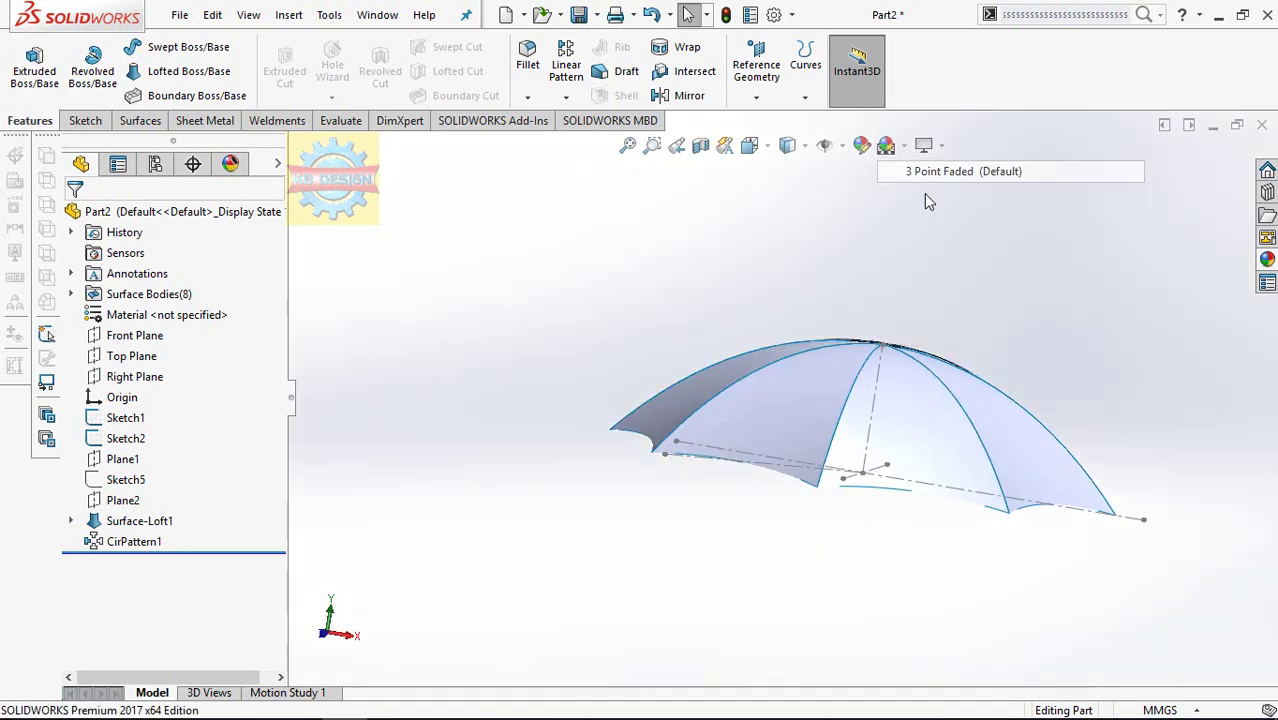
{"action": "mouse_move", "coordinate": [935, 284]}
{"action": "middle_mouse_down"}
{"action": "mouse_move", "coordinate": [949, 413]}
{"action": "mouse_move", "coordinate": [903, 445]}
{"action": "middle_mouse_up"}
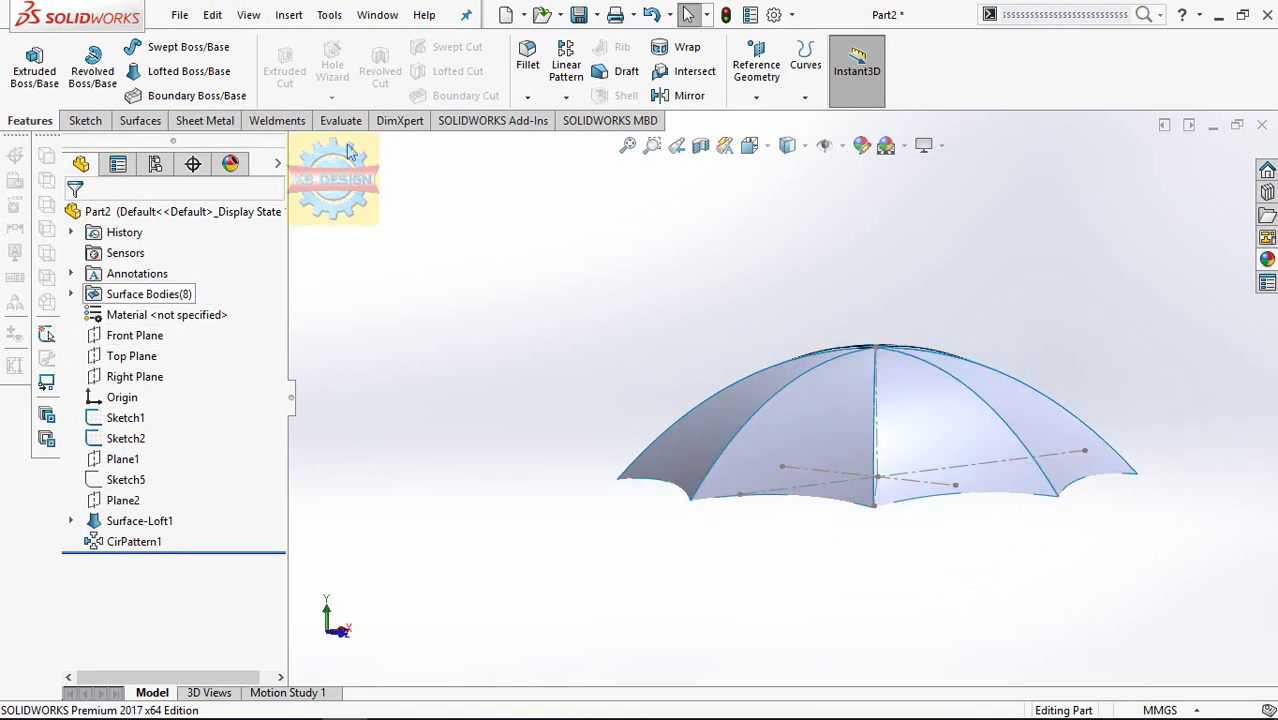
{"action": "left_click", "coordinate": [99, 121]}
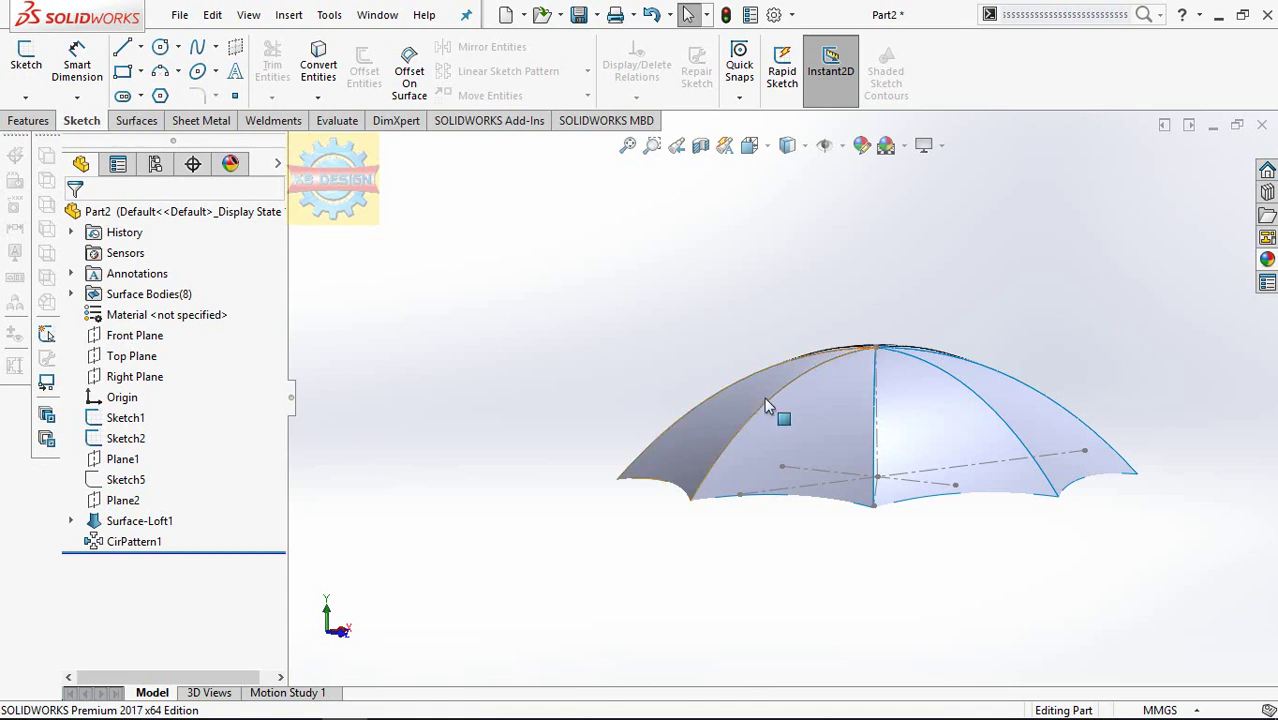
{"action": "middle_click_drag", "start_coordinate": [810, 430], "coordinate": [803, 276]}
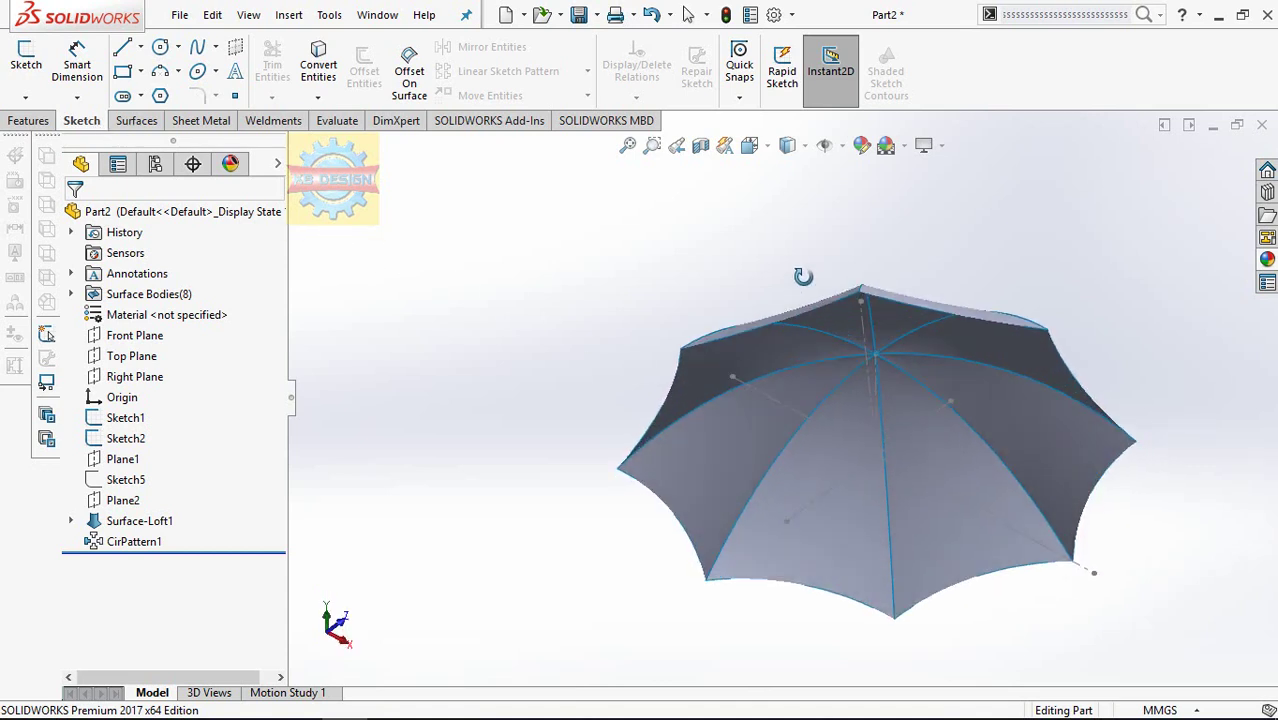
{"action": "left_click", "coordinate": [36, 124]}
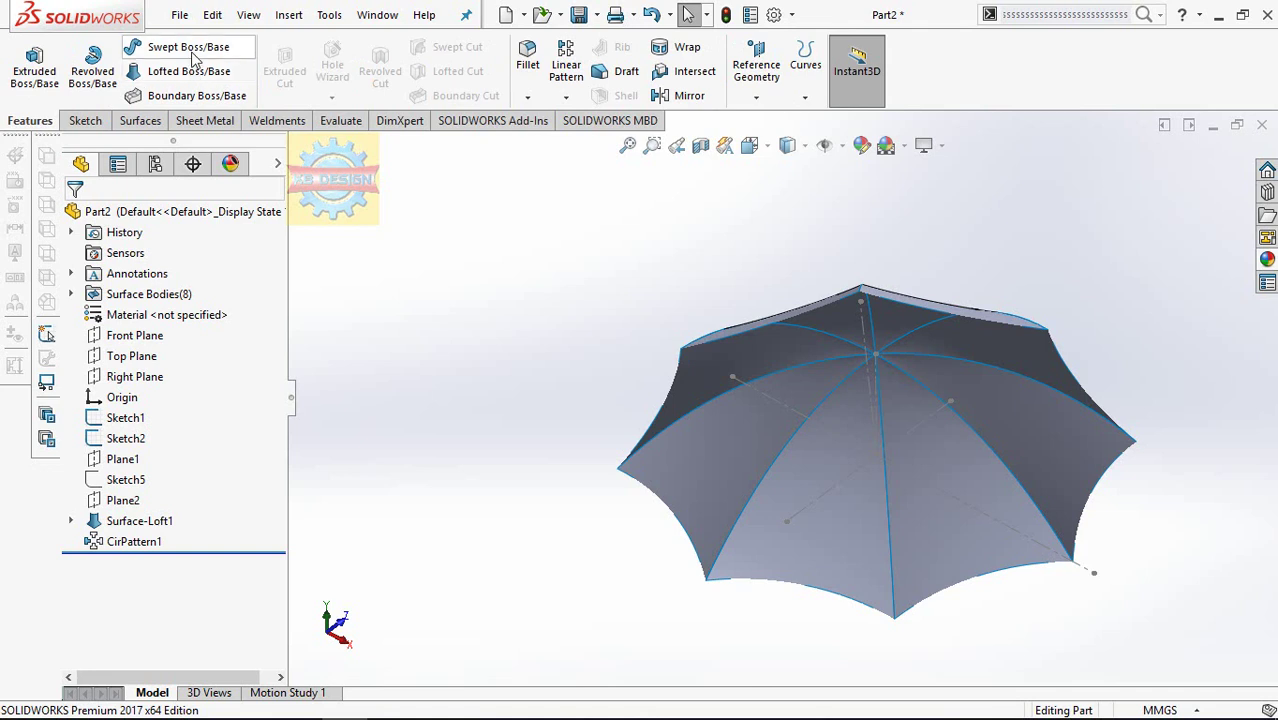
- Sweep a 1 mm diameter circular-profile rib along one canopy edge
{"action": "left_click", "coordinate": [188, 47]}
{"action": "left_click", "coordinate": [815, 342]}
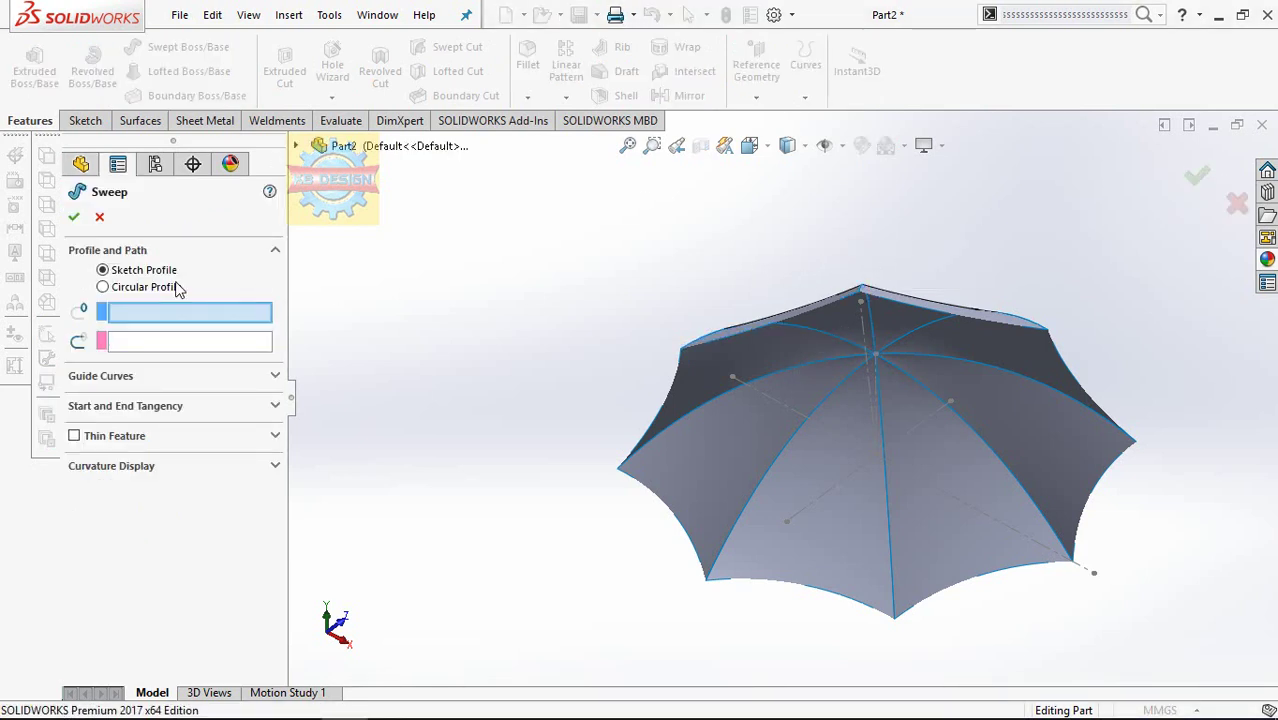
{"action": "left_click", "coordinate": [178, 288]}
{"action": "left_click", "coordinate": [806, 328]}
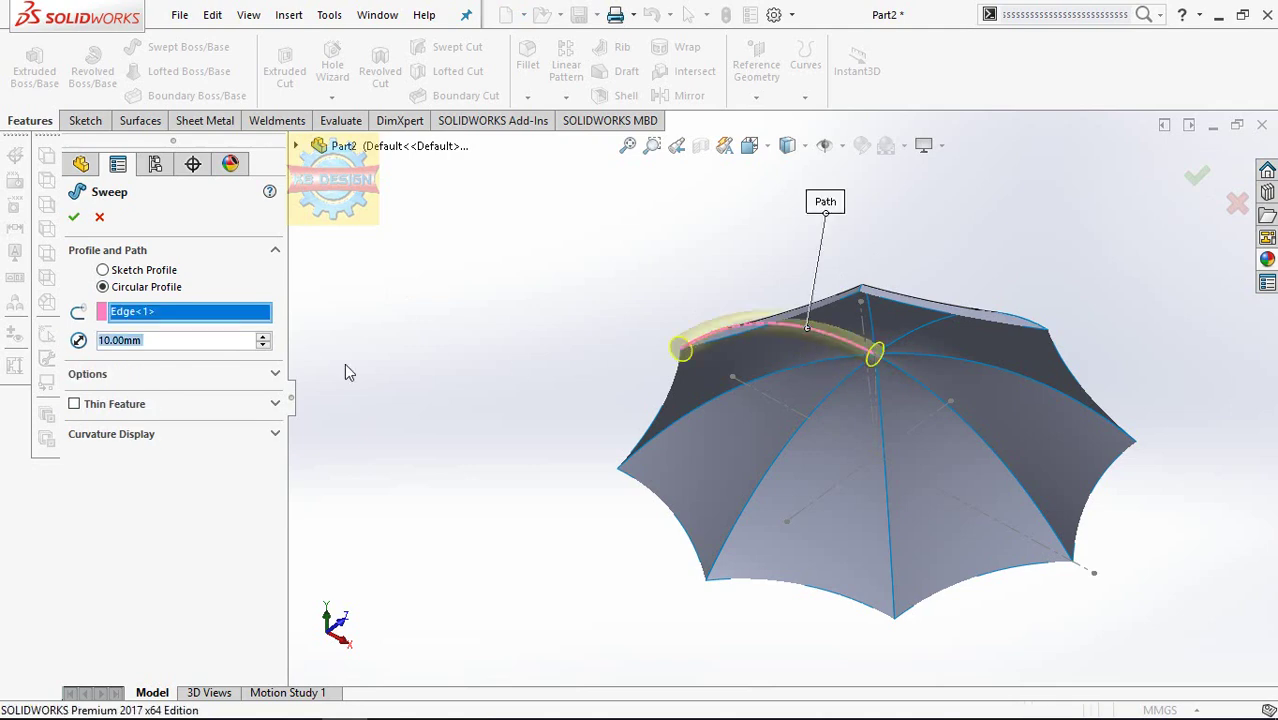
{"action": "type", "text": "1"}
{"action": "key", "text": "Return"}
{"action": "middle_click_drag", "start_coordinate": [487, 312], "coordinate": [505, 396]}
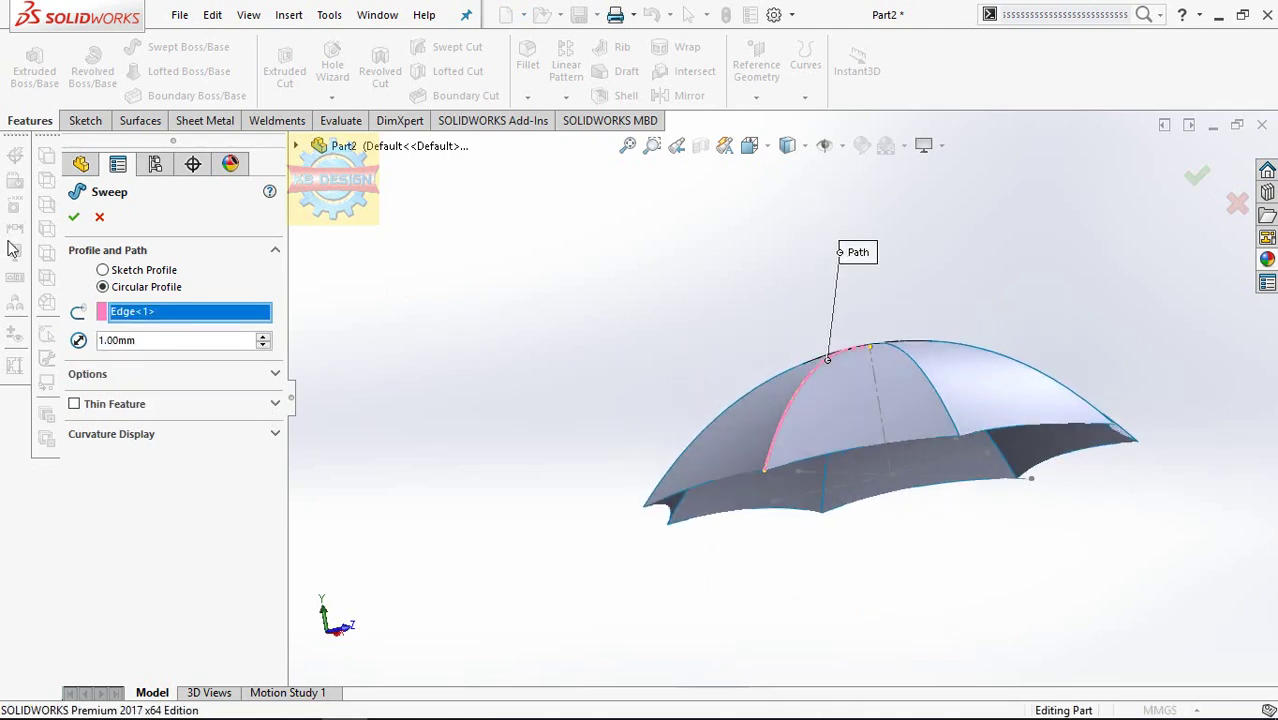
{"action": "left_click", "coordinate": [74, 216]}
- Add a 3 mm dome to the rib's end face and fit the umbrella in view
{"action": "scroll", "coordinate": [781, 468], "scroll_direction": "down", "scroll_amount": 2}
{"action": "scroll", "coordinate": [778, 455], "scroll_direction": "down", "scroll_amount": 4}
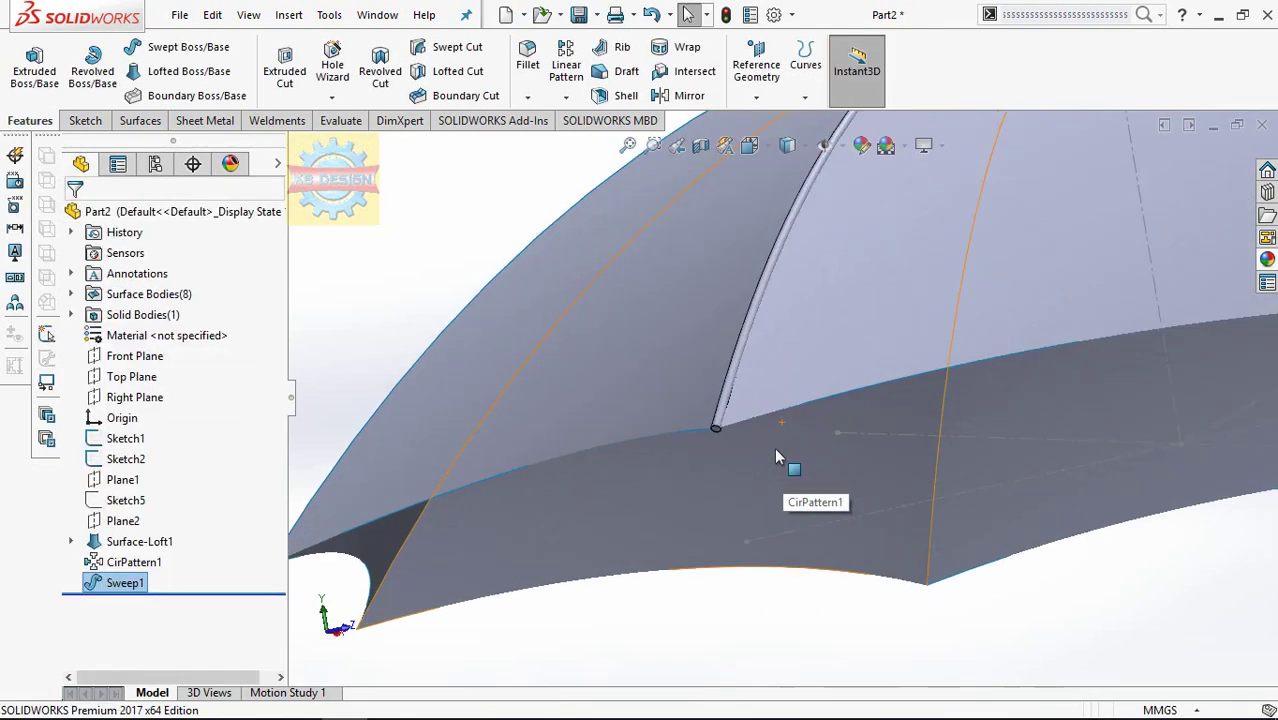
{"action": "scroll", "coordinate": [774, 447], "scroll_direction": "down", "scroll_amount": 3}
{"action": "left_click", "coordinate": [289, 20]}
{"action": "mouse_move", "coordinate": [324, 60]}
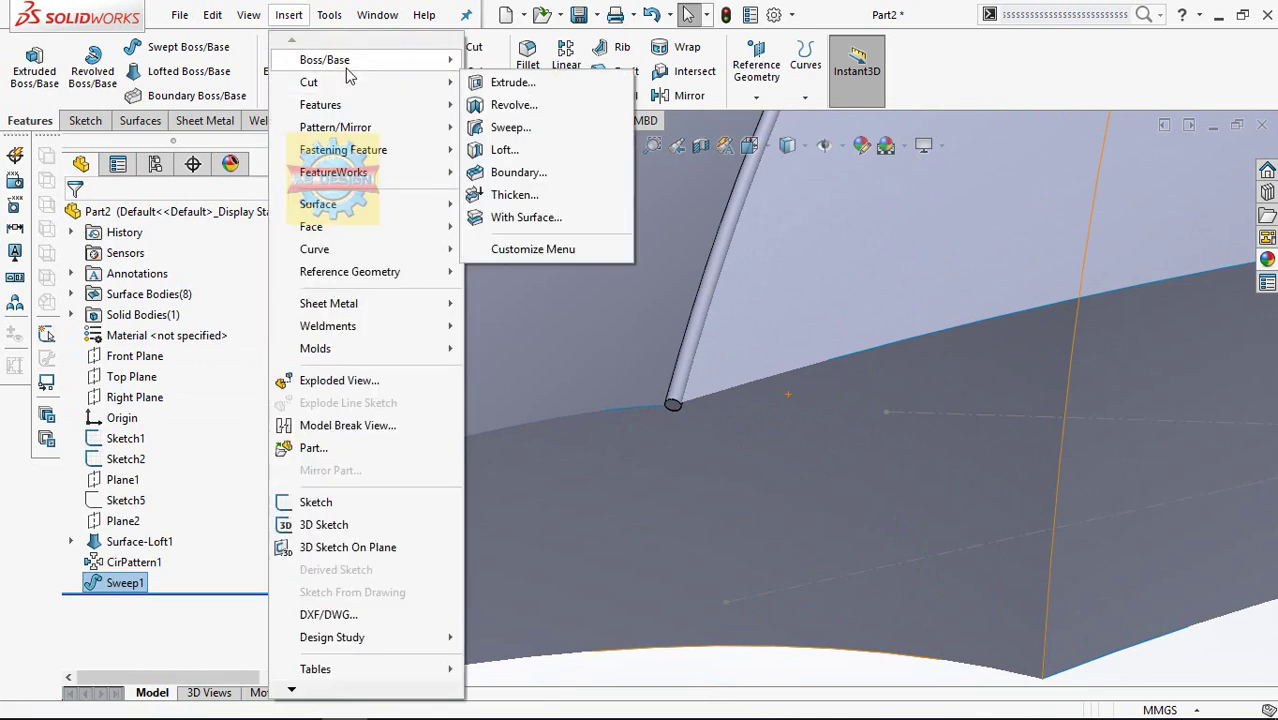
{"action": "left_click", "coordinate": [512, 317]}
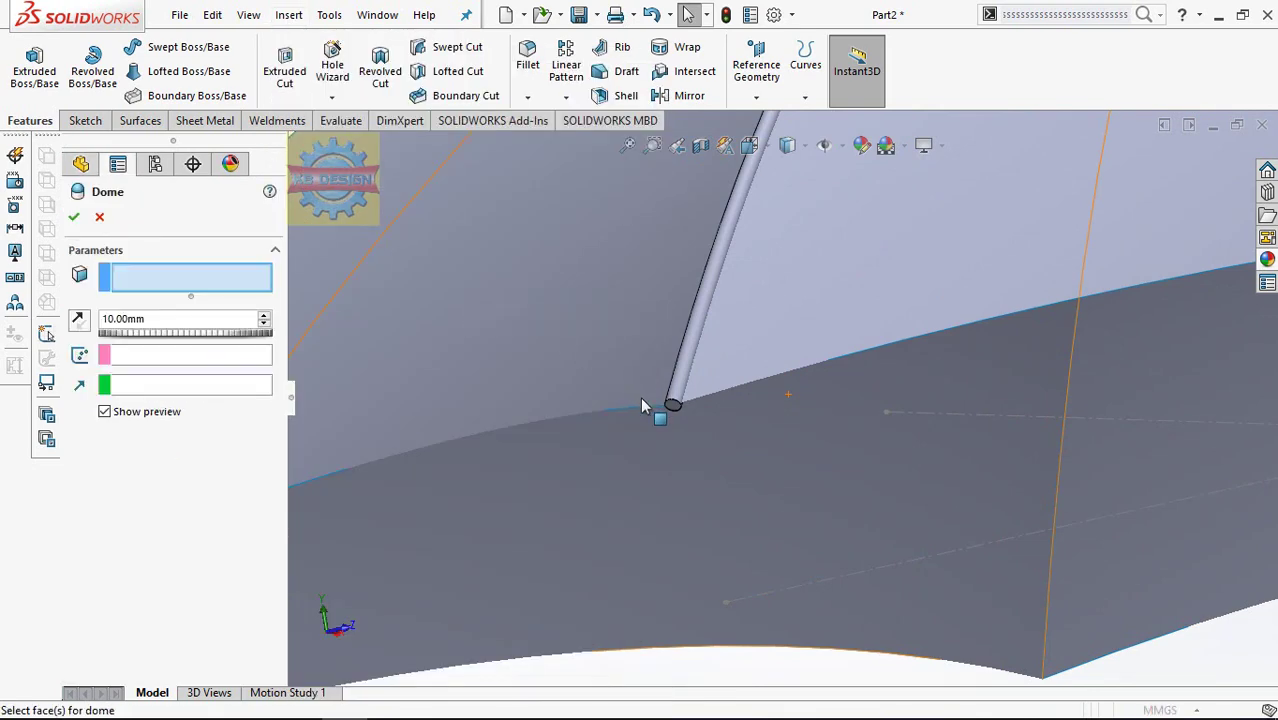
{"action": "left_click", "coordinate": [675, 410]}
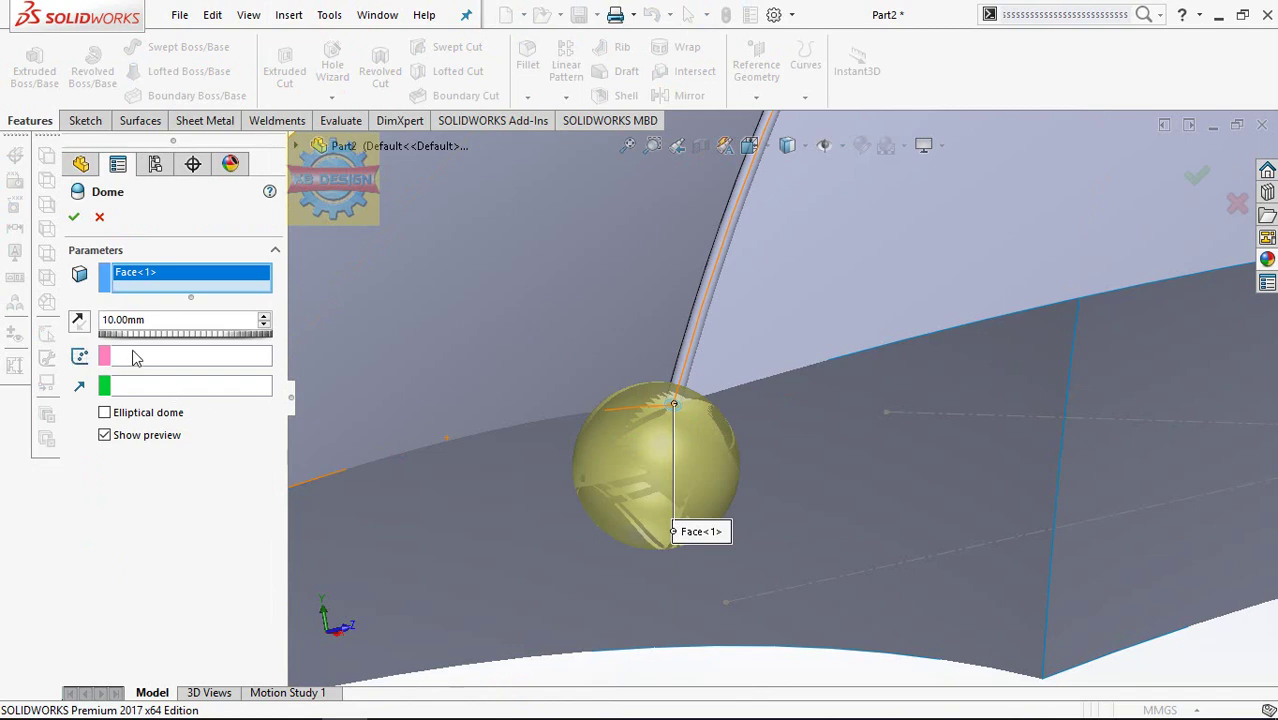
{"action": "type", "text": "3"}
{"action": "key", "text": "Return"}
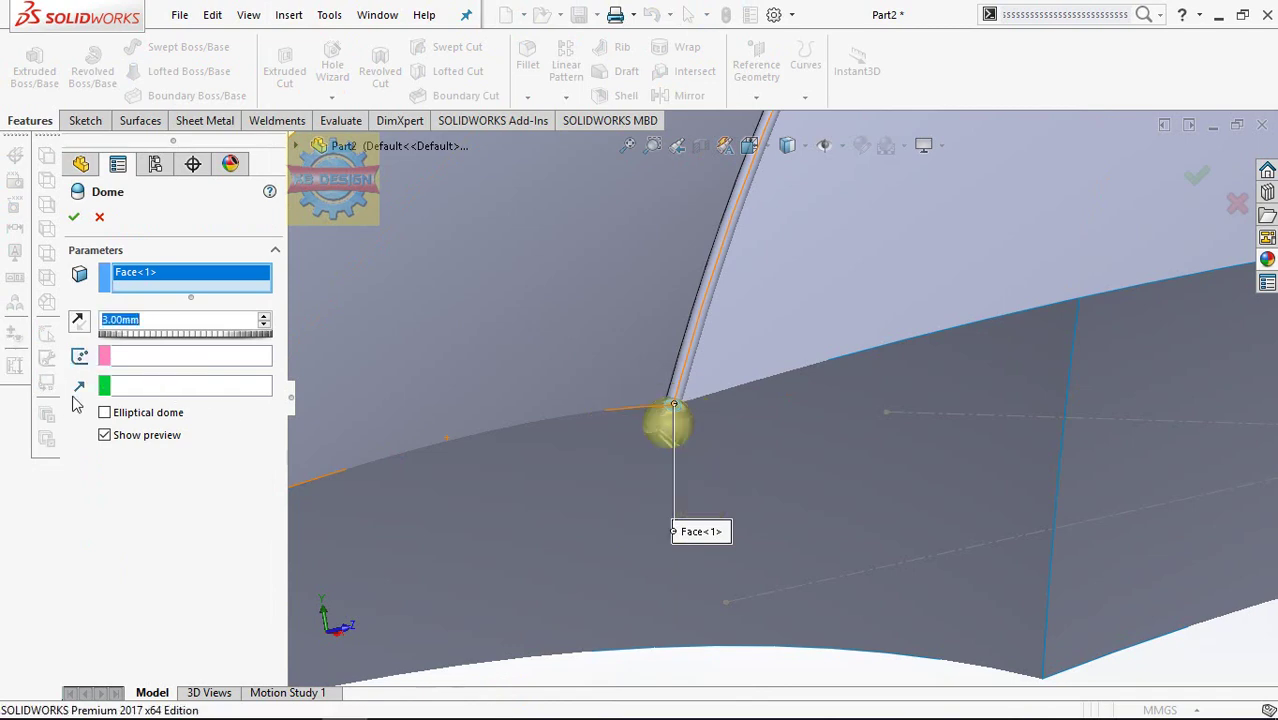
{"action": "left_click", "coordinate": [73, 217]}
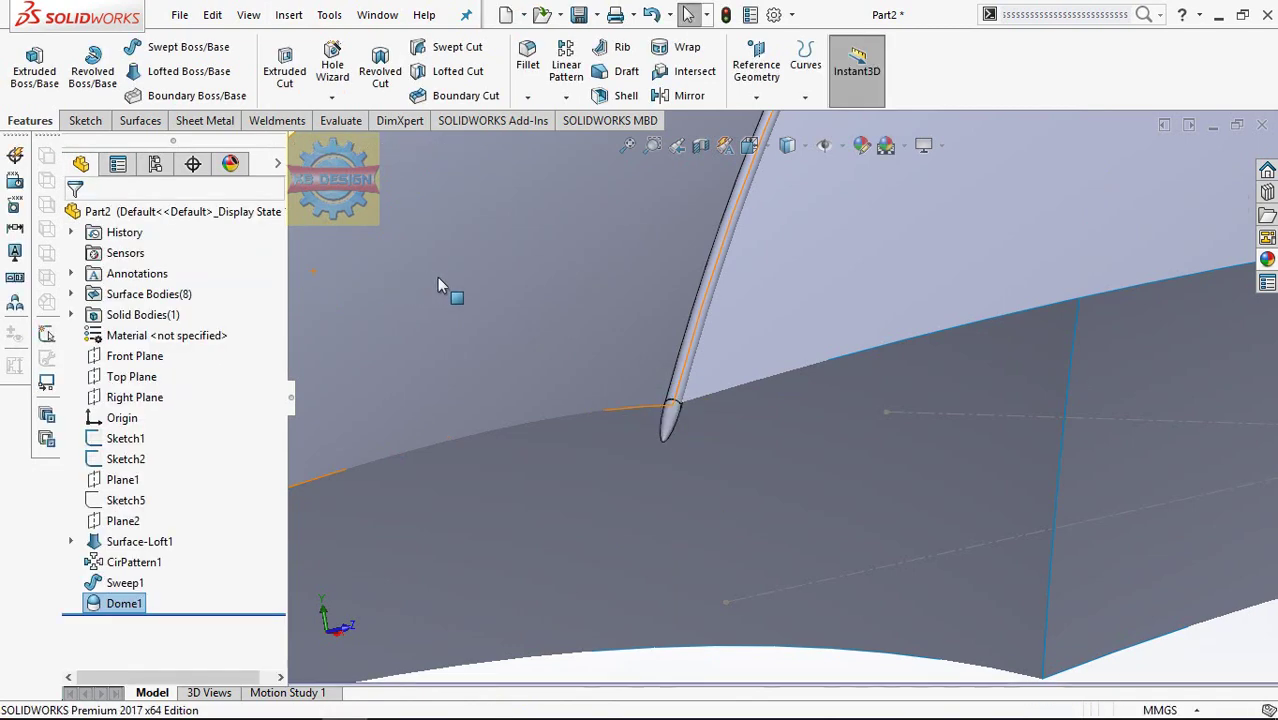
{"action": "key", "text": "f"}
{"action": "mouse_move", "coordinate": [654, 344]}
{"action": "middle_mouse_down"}
{"action": "mouse_move", "coordinate": [716, 310]}
{"action": "mouse_move", "coordinate": [864, 339]}
{"action": "middle_mouse_up"}
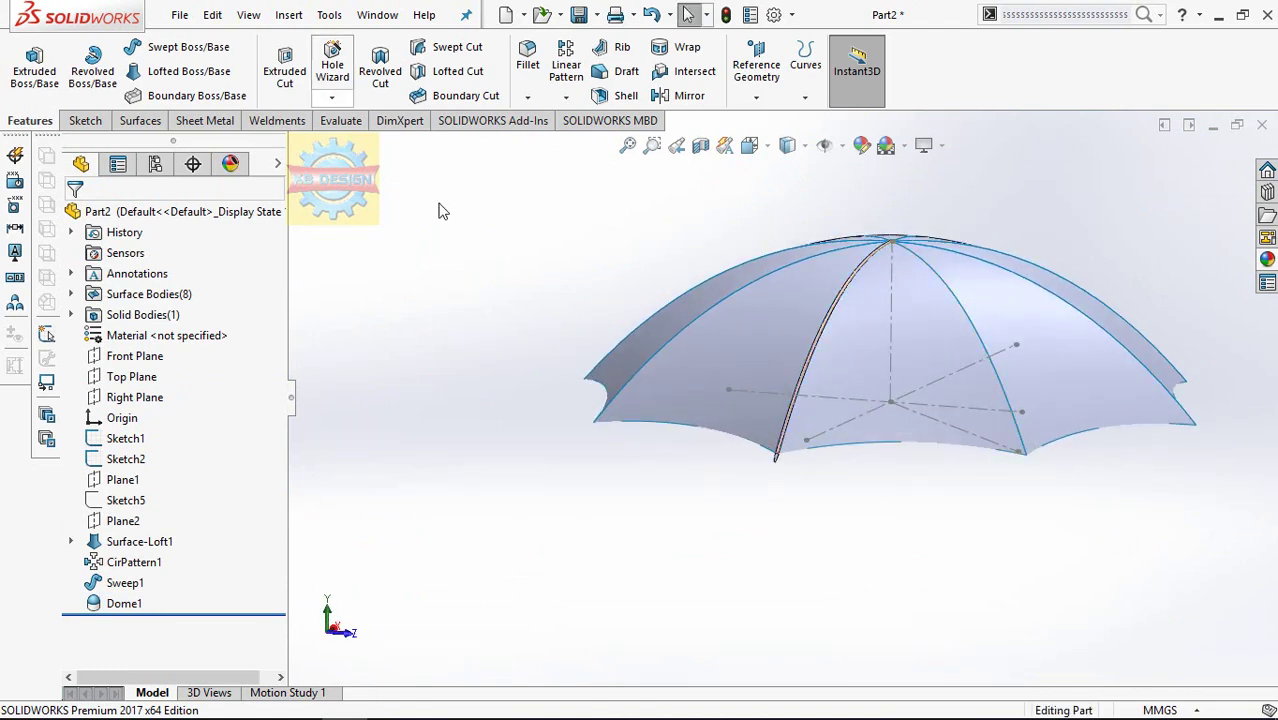
- Give Sweep1 and Dome1 a yellow colour appearance
{"action": "right_click", "coordinate": [141, 586]}
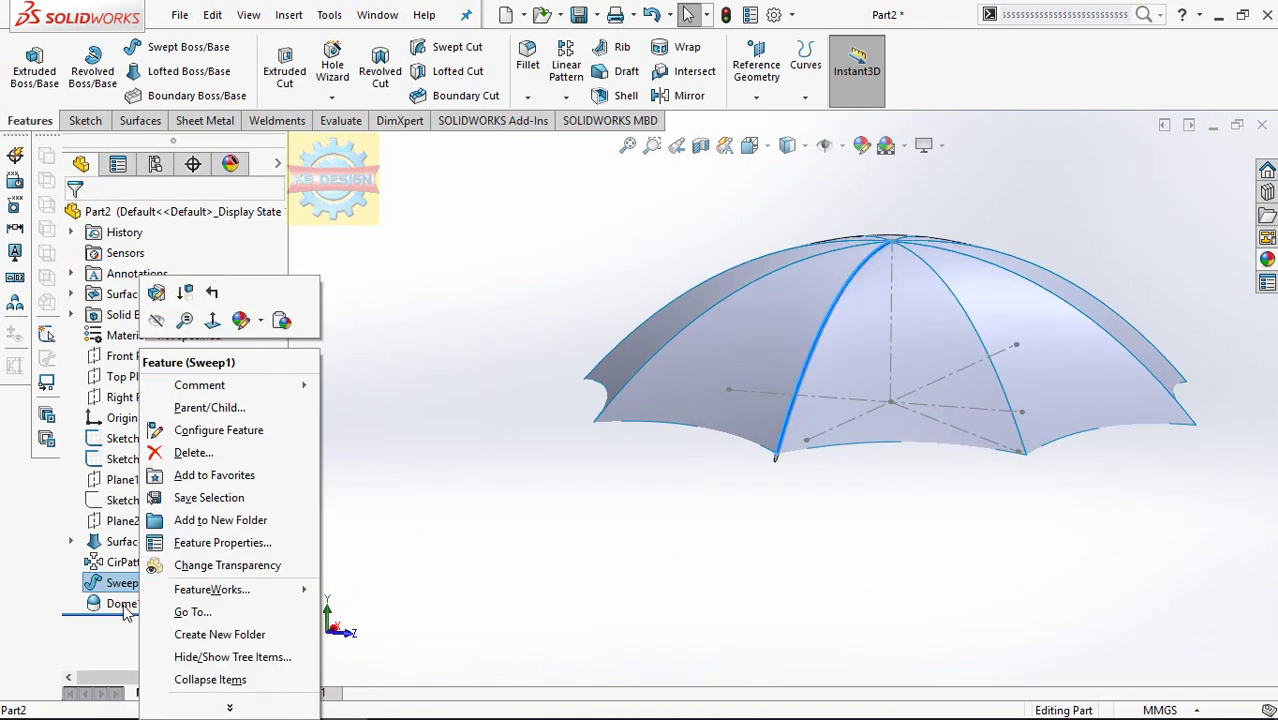
{"action": "left_click", "coordinate": [126, 610]}
{"action": "left_click", "coordinate": [126, 603], "text": "ctrl"}
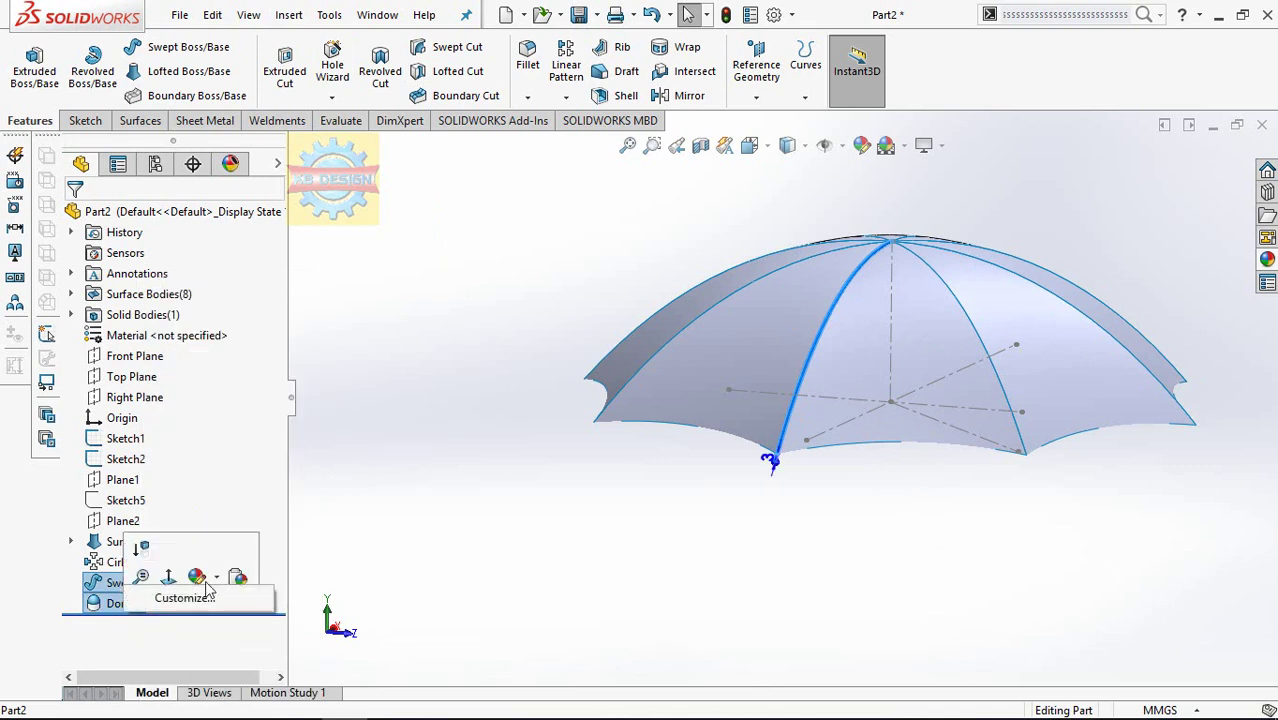
{"action": "right_click", "coordinate": [135, 588]}
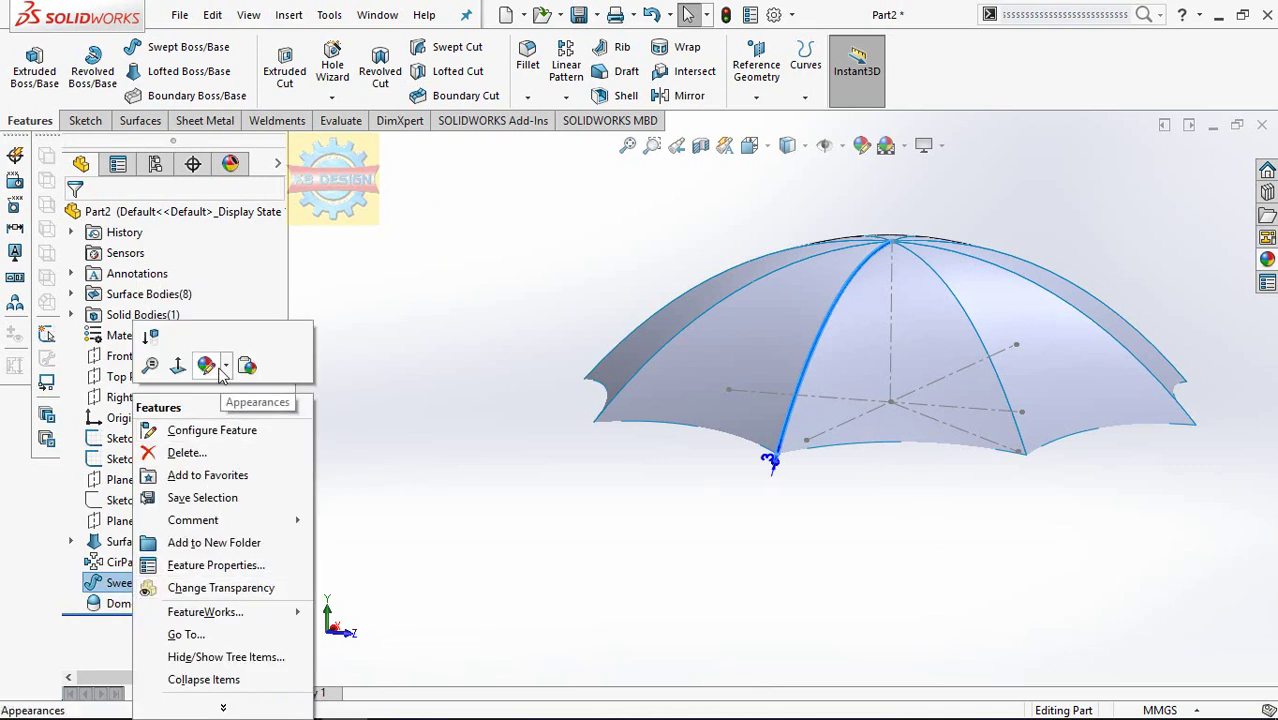
{"action": "left_click", "coordinate": [222, 370]}
{"action": "left_click", "coordinate": [236, 411]}
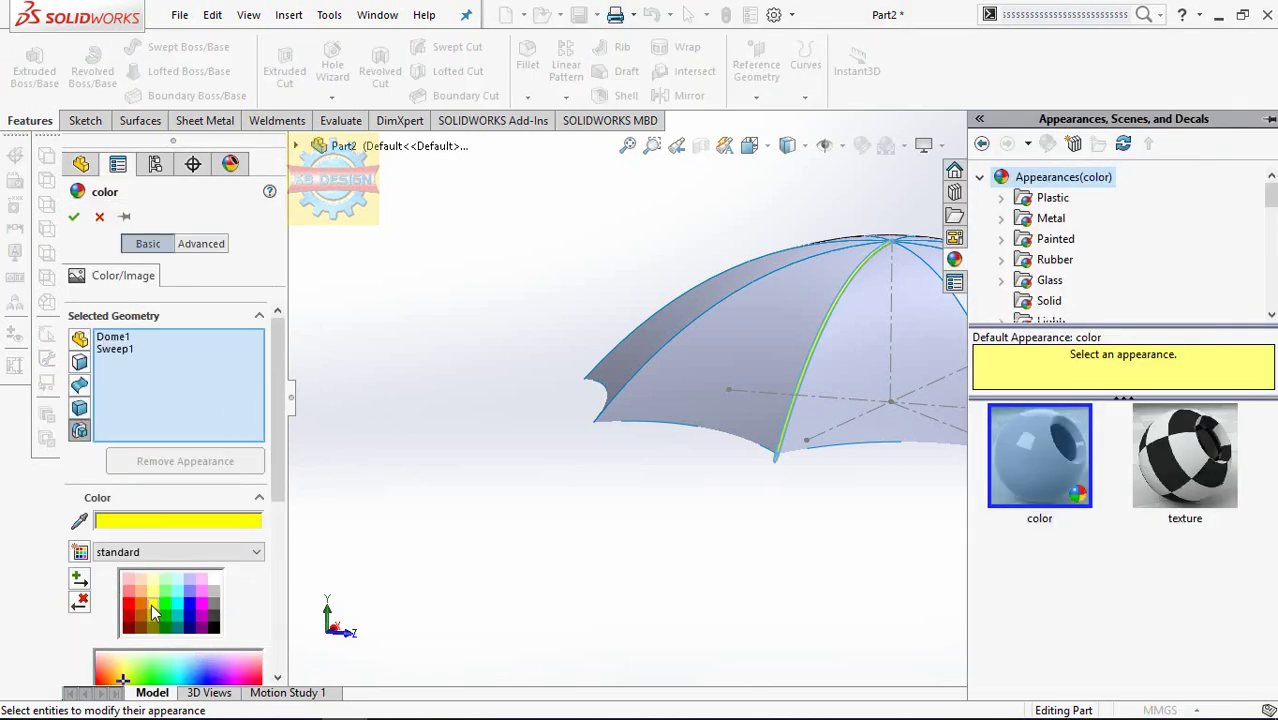
{"action": "left_click", "coordinate": [100, 218]}
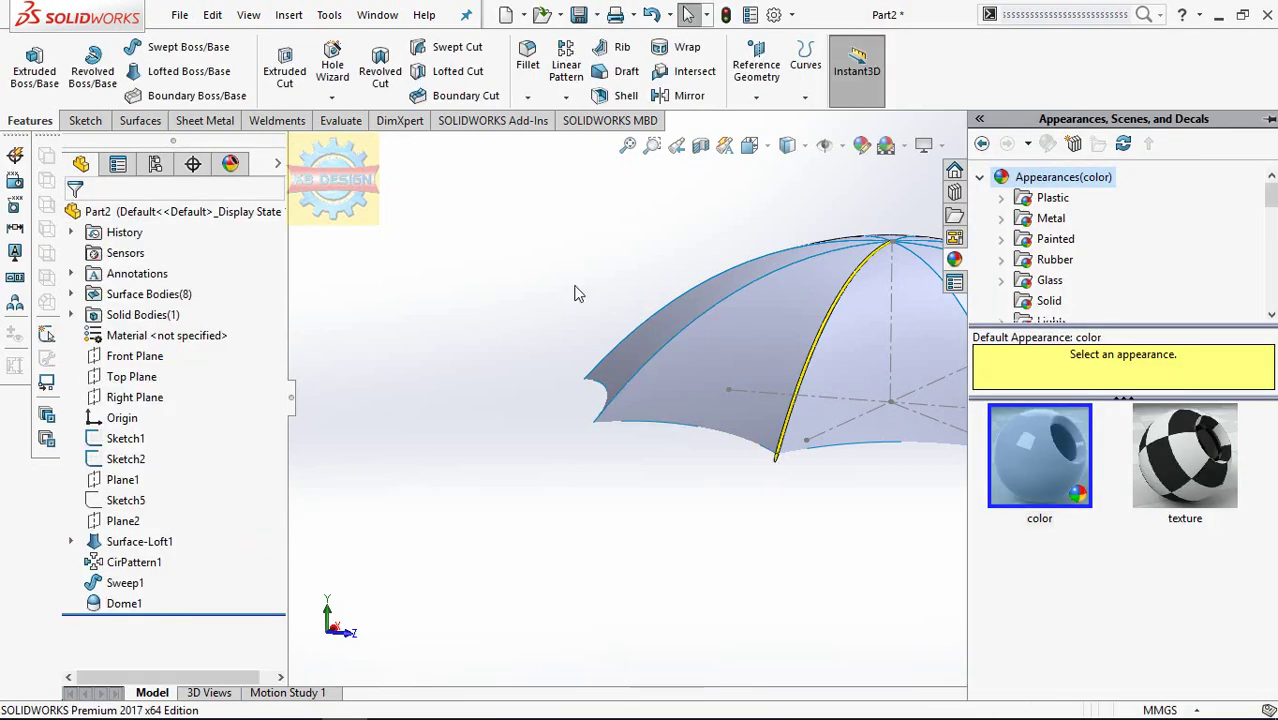
- Circular-pattern the Dome1 rib body about Line1@Sketch2, 8 instances over 360°
{"action": "left_click", "coordinate": [566, 96]}
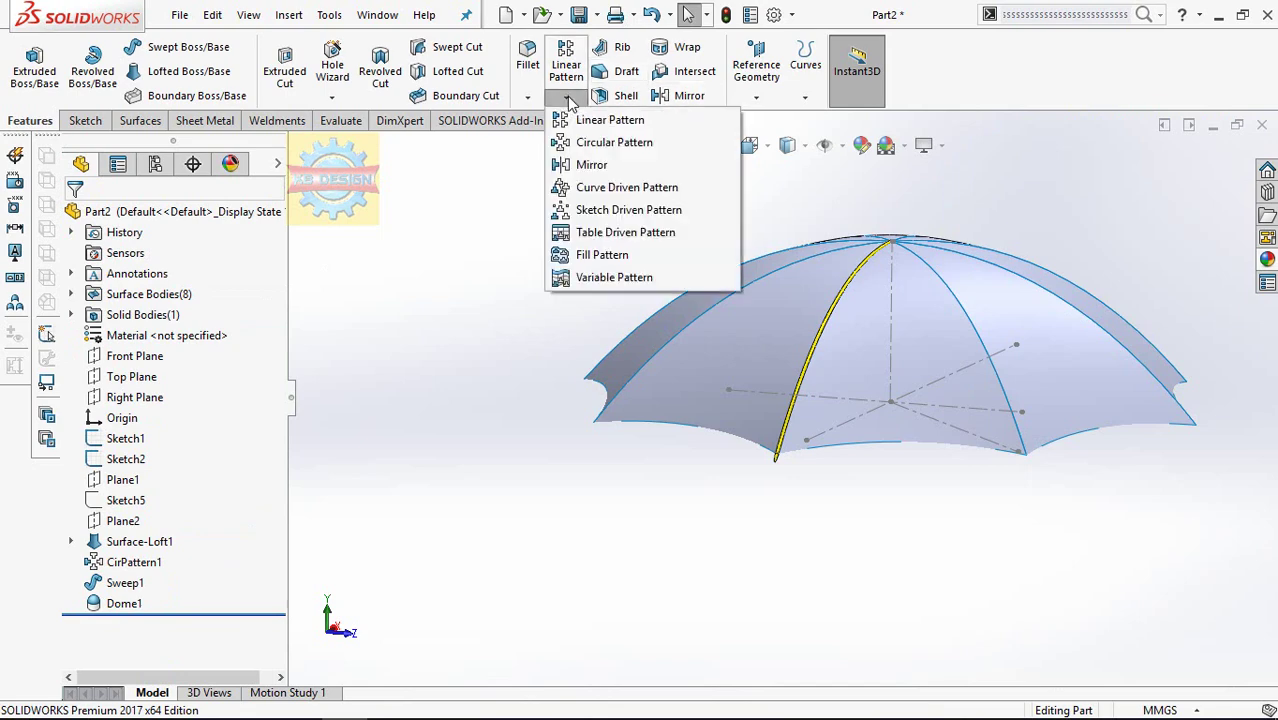
{"action": "left_click", "coordinate": [612, 140]}
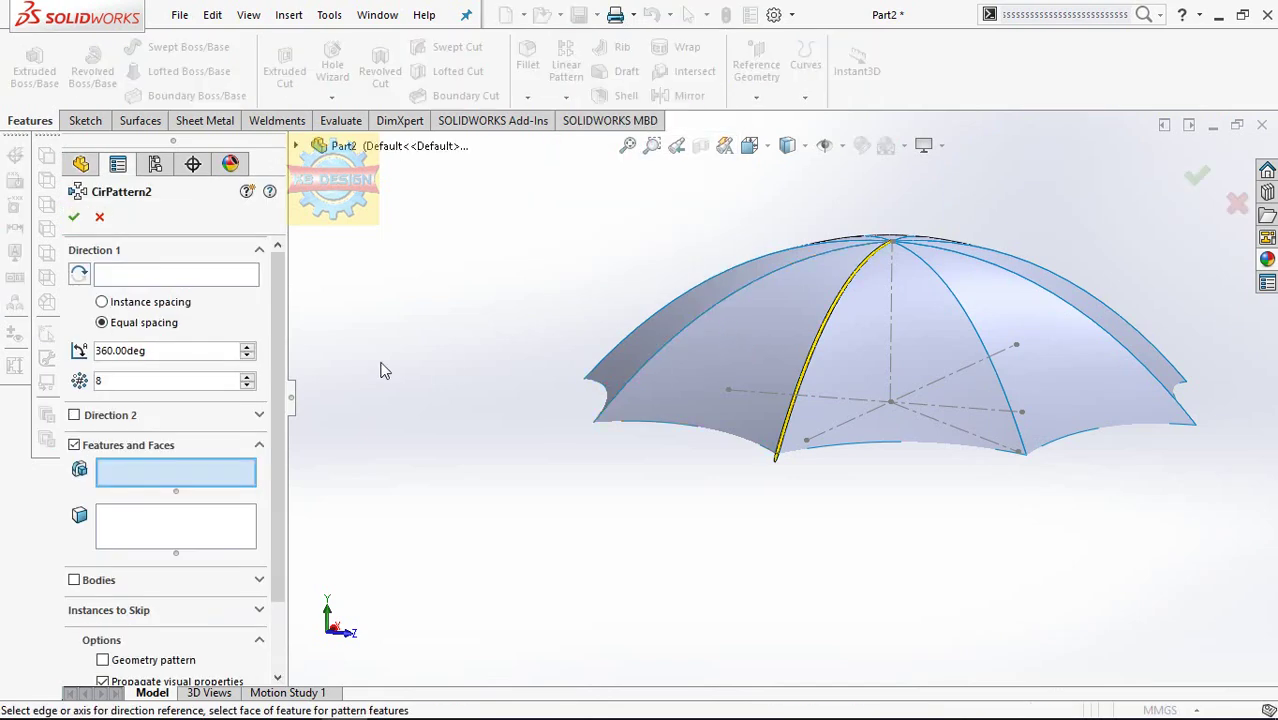
{"action": "left_click", "coordinate": [211, 279]}
{"action": "left_click", "coordinate": [296, 146]}
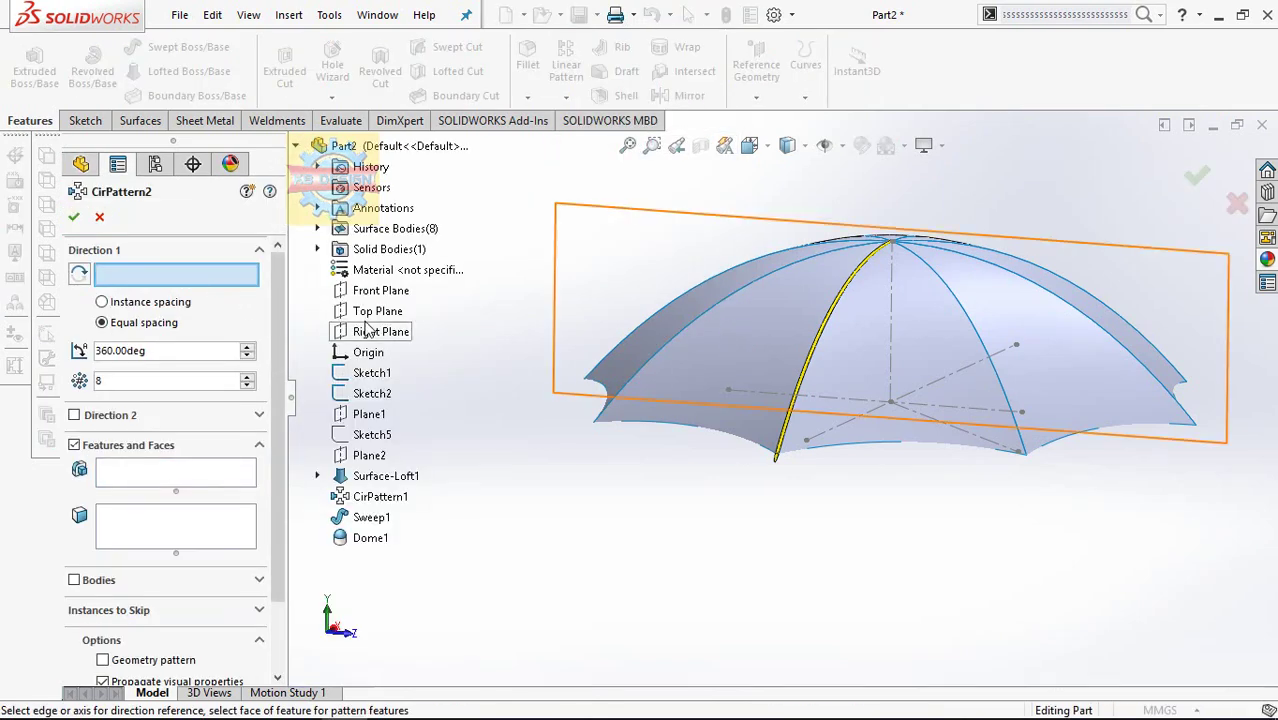
{"action": "left_click", "coordinate": [892, 316]}
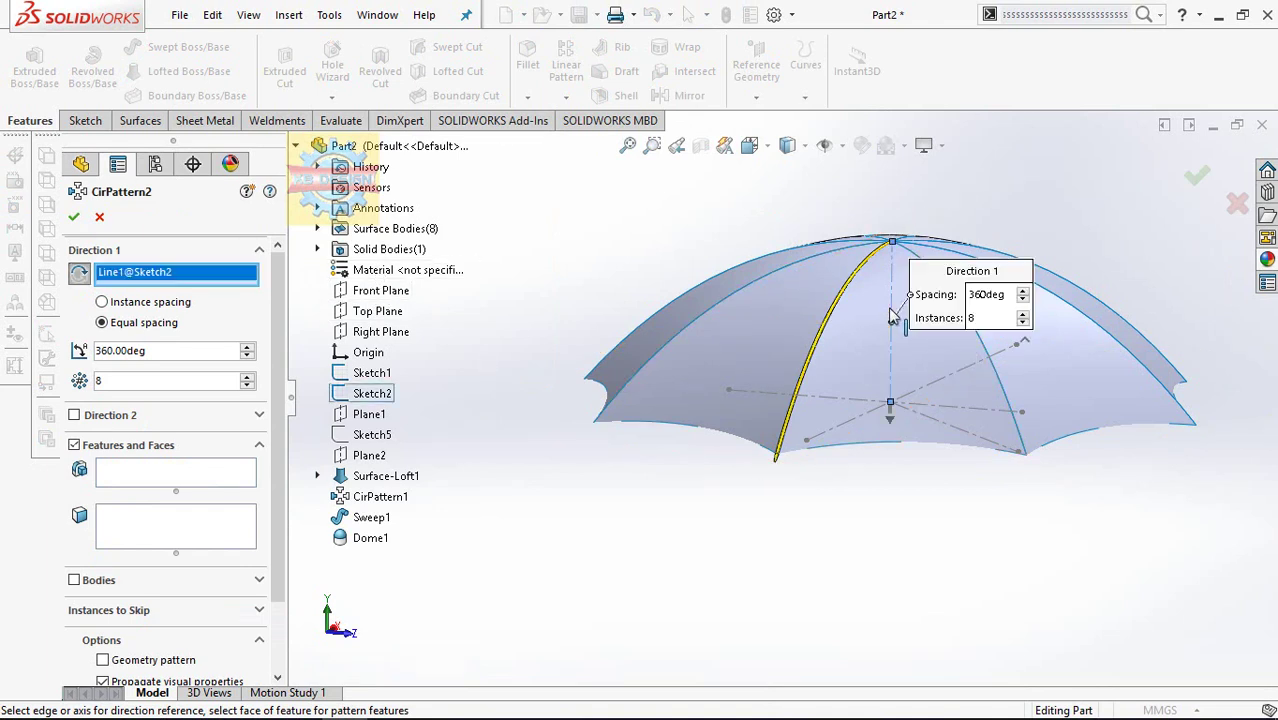
{"action": "left_click", "coordinate": [105, 580]}
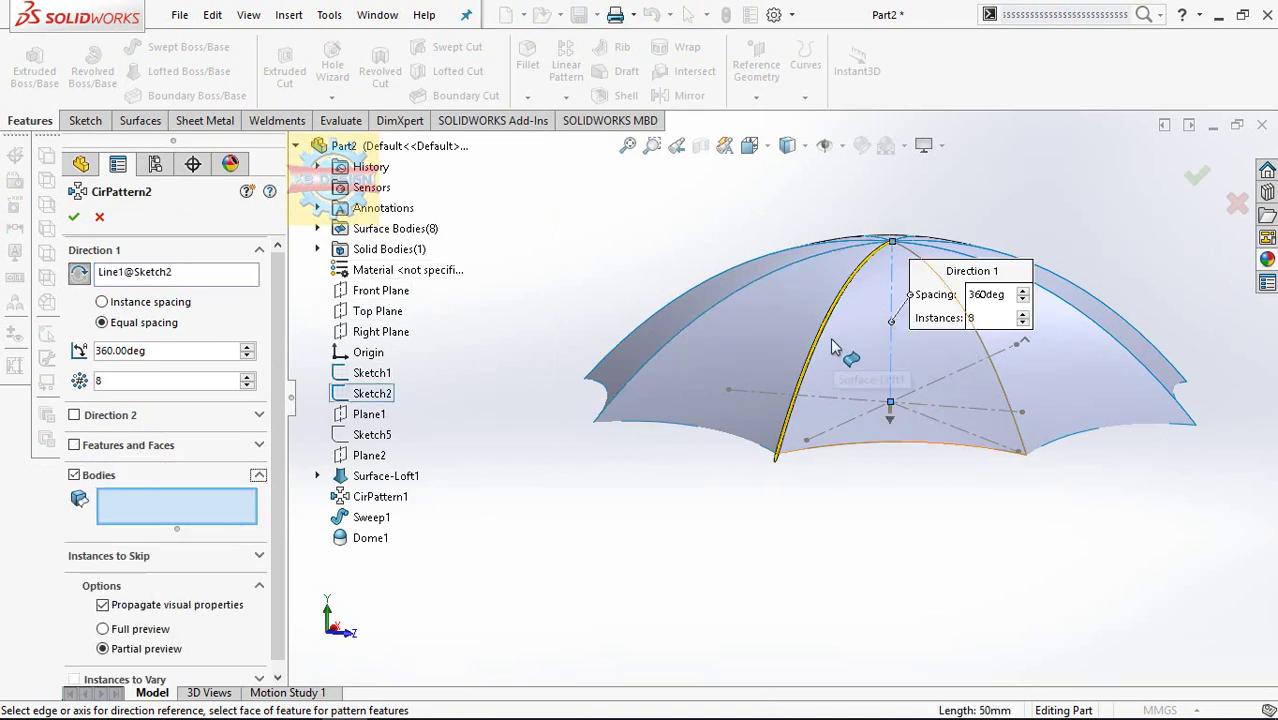
{"action": "left_click", "coordinate": [823, 336]}
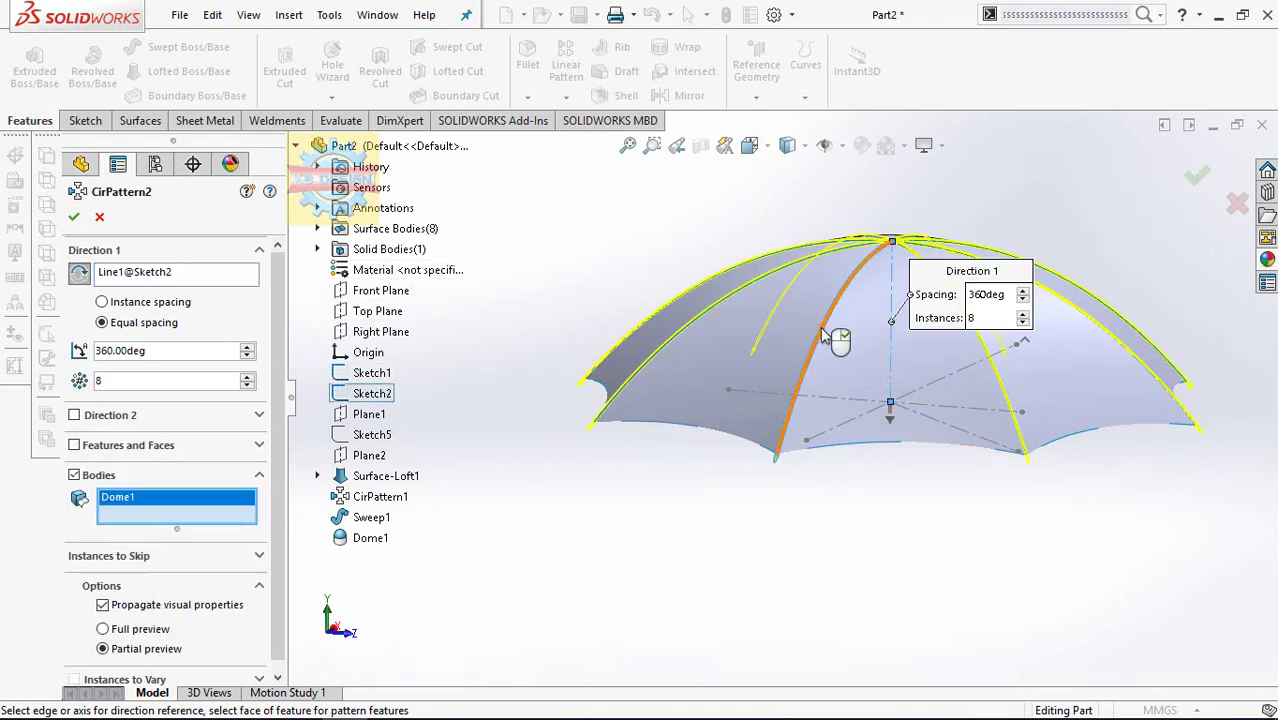
{"action": "left_click", "coordinate": [72, 221]}
{"action": "mouse_move", "coordinate": [835, 499]}
{"action": "middle_mouse_down"}
{"action": "mouse_move", "coordinate": [838, 308]}
{"action": "mouse_move", "coordinate": [840, 420]}
{"action": "middle_mouse_up"}
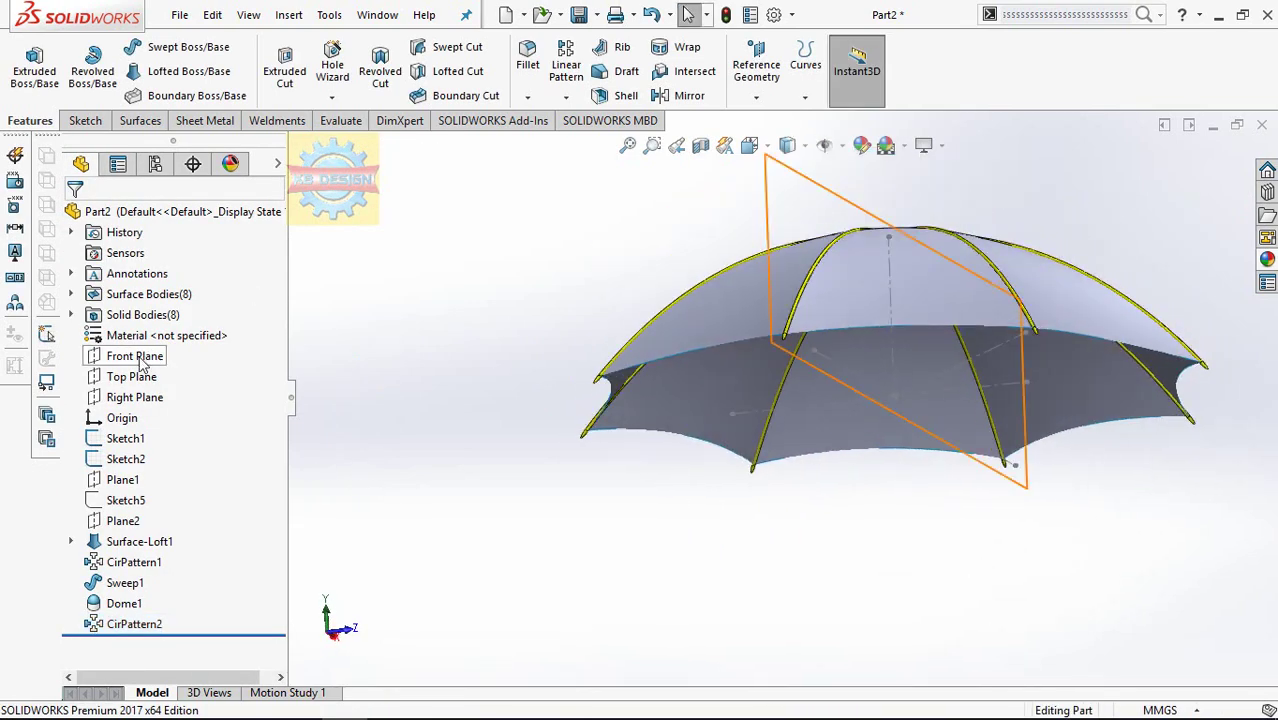
- Sketch a 2.5 mm diameter circle centred on the origin on the Top Plane
{"action": "left_click", "coordinate": [133, 376]}
{"action": "left_click", "coordinate": [78, 119]}
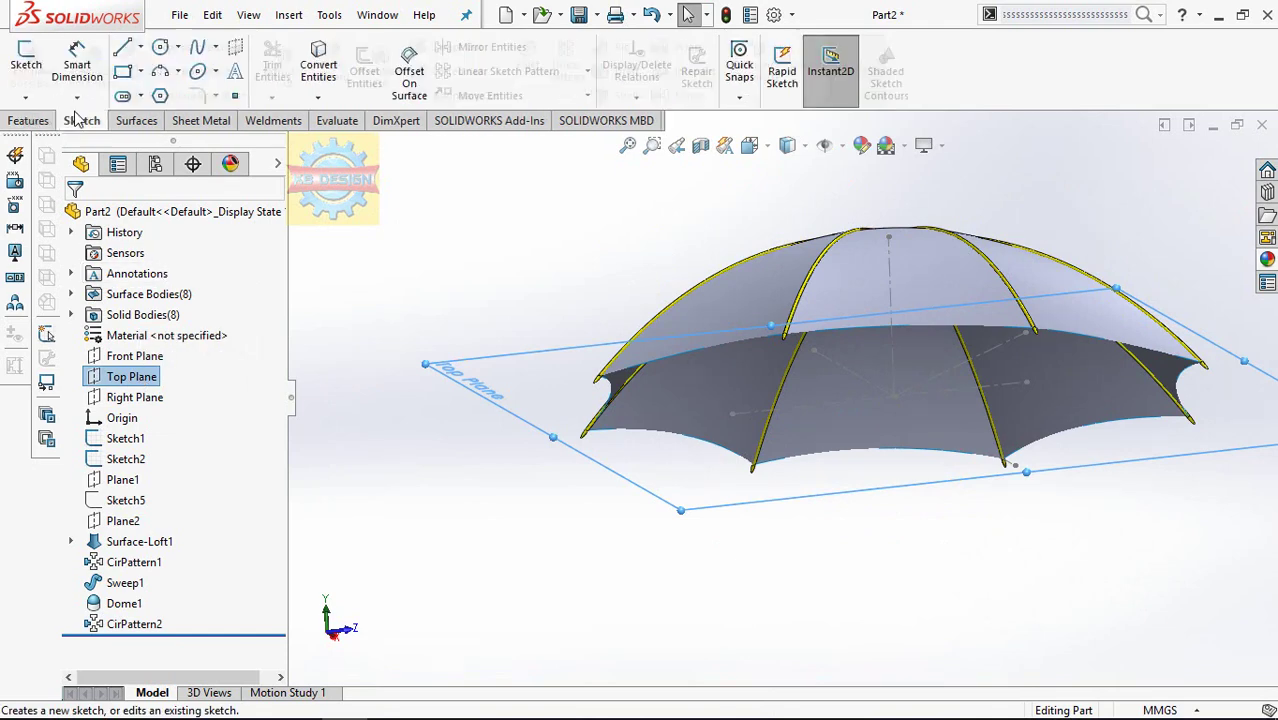
{"action": "left_click", "coordinate": [26, 62]}
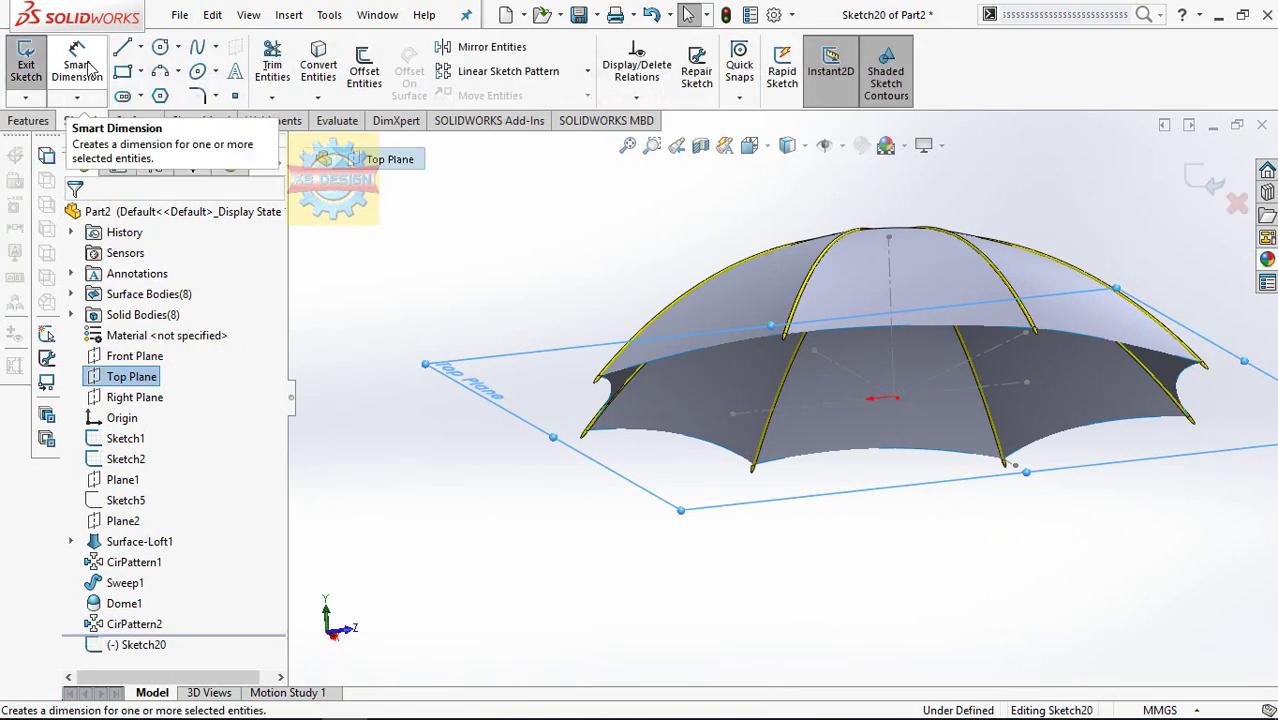
{"action": "left_click", "coordinate": [159, 50]}
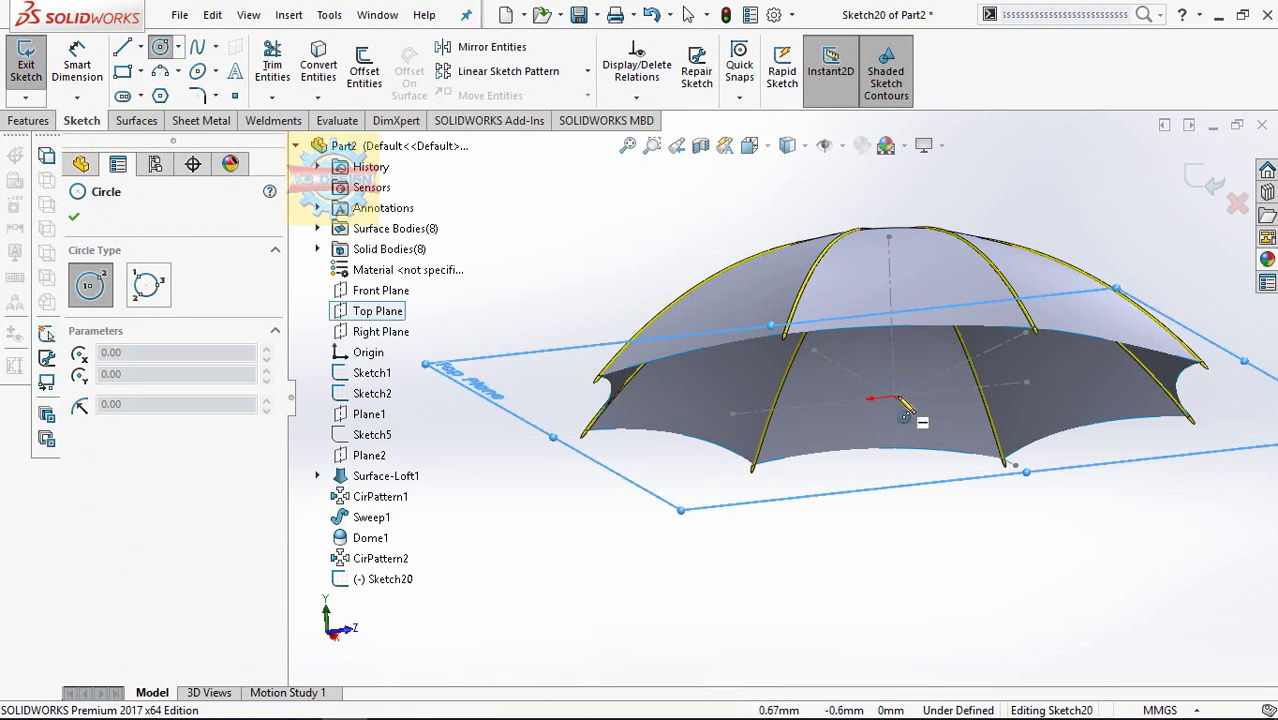
{"action": "left_click_drag", "start_coordinate": [895, 398], "coordinate": [912, 404]}
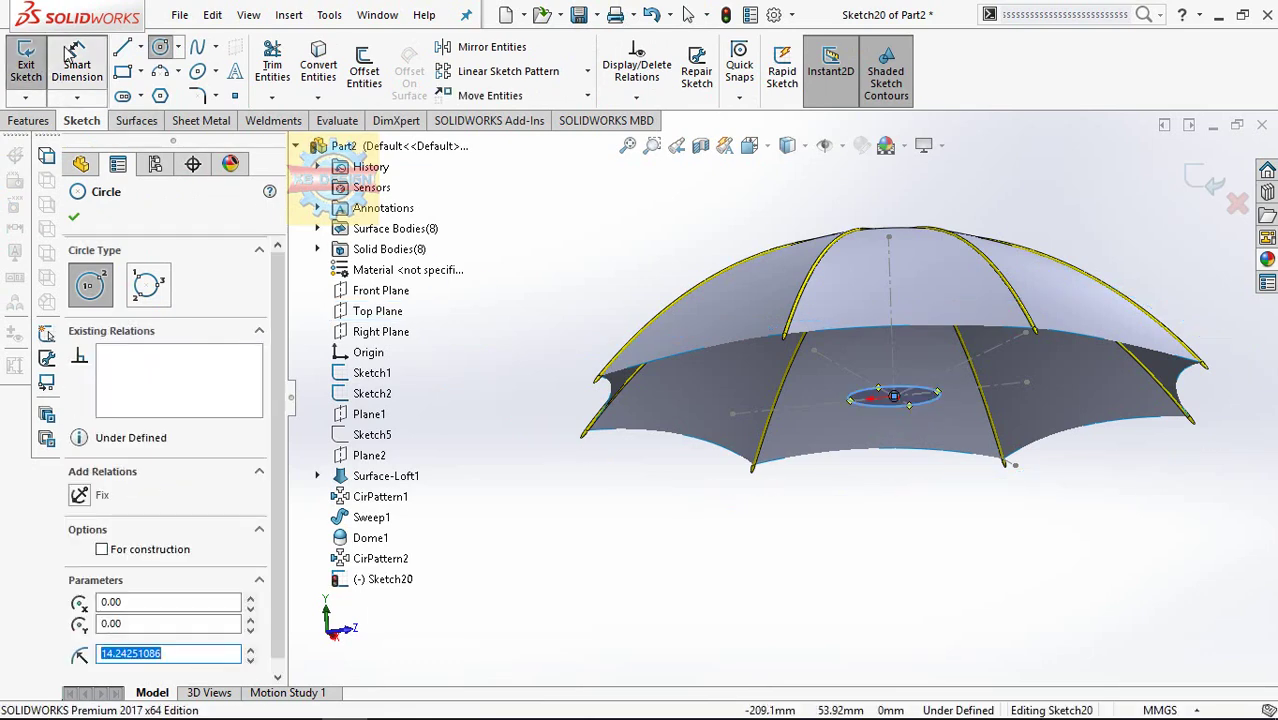
{"action": "key", "text": "Escape"}
{"action": "left_click", "coordinate": [902, 395]}
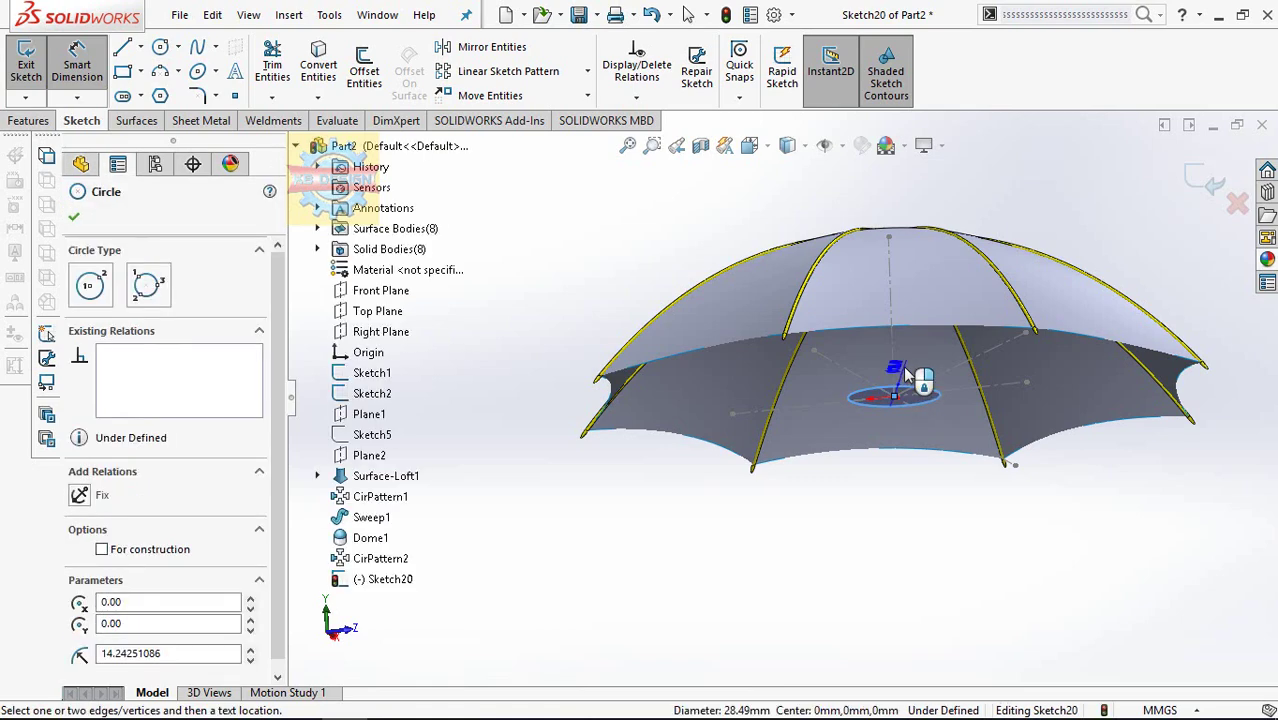
{"action": "left_click", "coordinate": [905, 375]}
{"action": "type", "text": "2.5"}
{"action": "key", "text": "Return"}
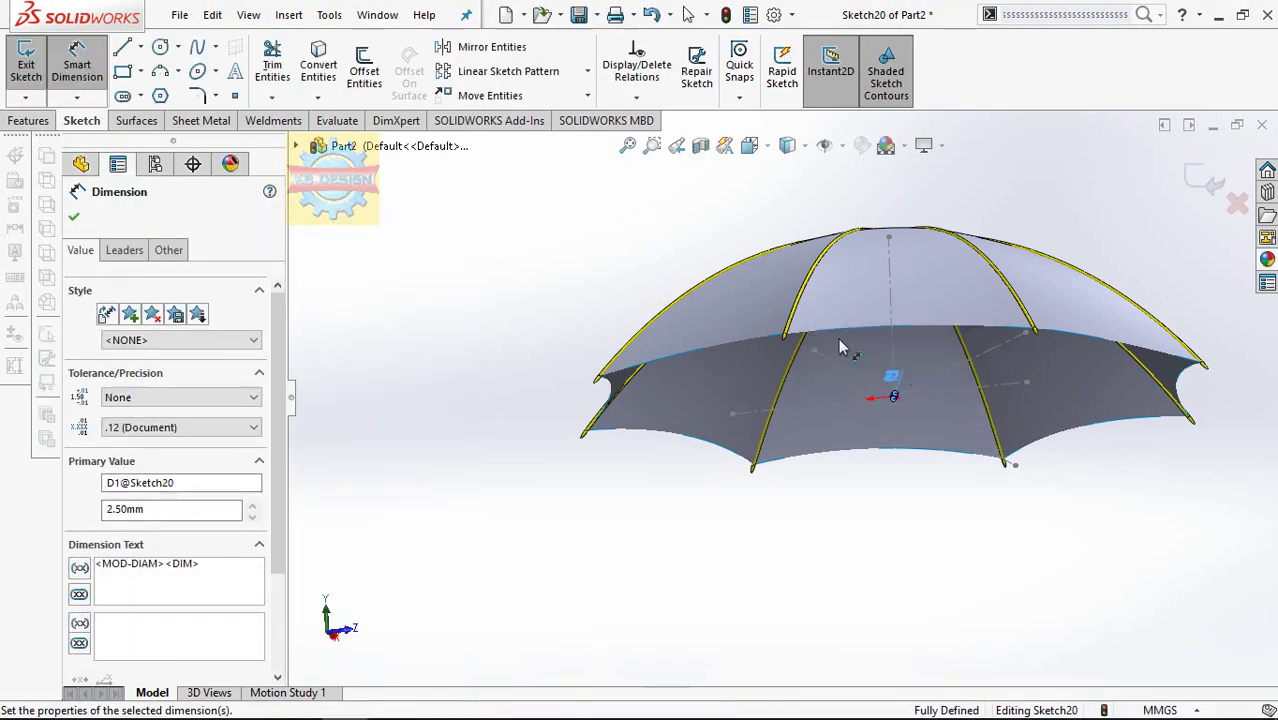
- Extrude the circle 51 mm upward and 100 mm in the opposite direction
{"action": "left_click", "coordinate": [22, 121]}
{"action": "left_click", "coordinate": [34, 64]}
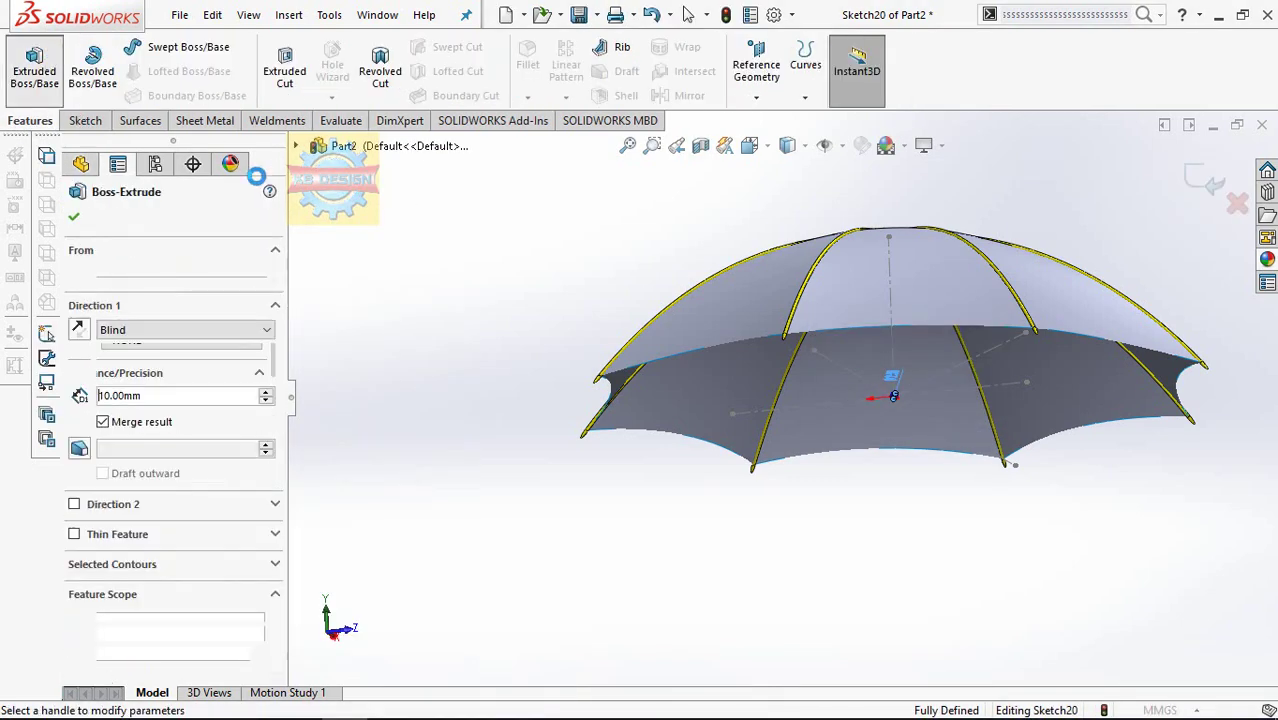
{"action": "type", "text": "51"}
{"action": "key", "text": "Return"}
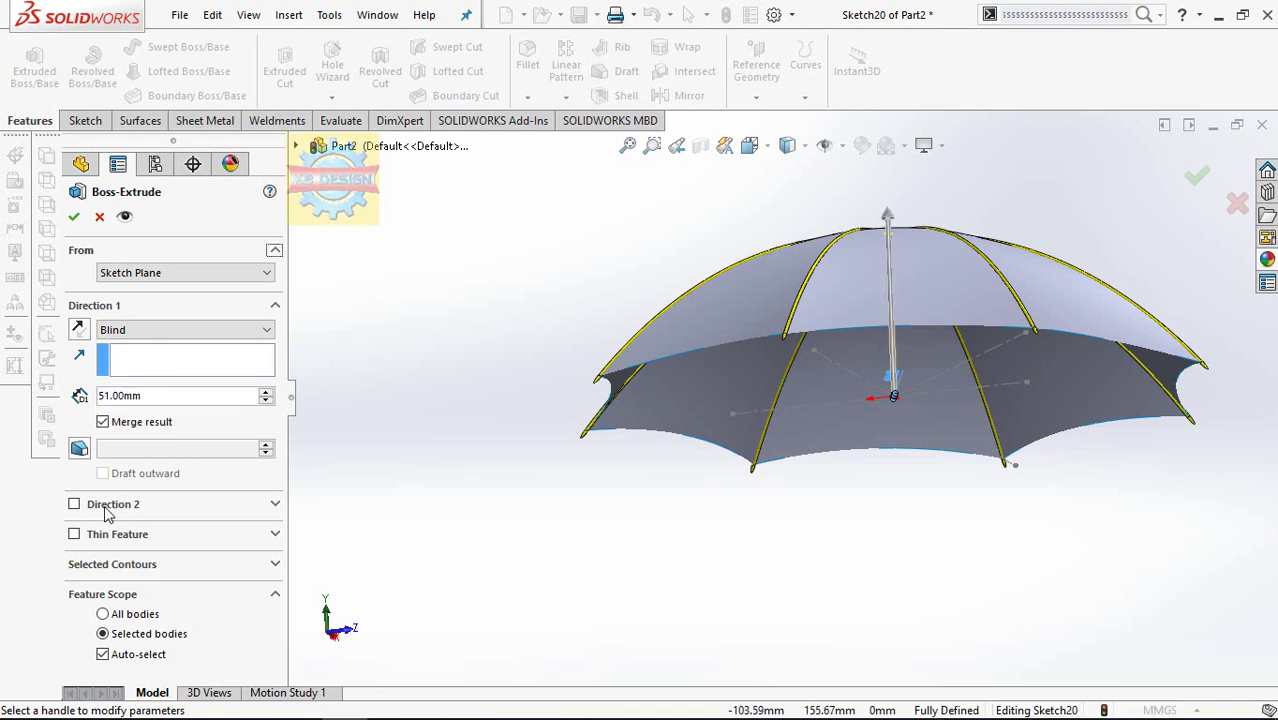
{"action": "left_click", "coordinate": [100, 511]}
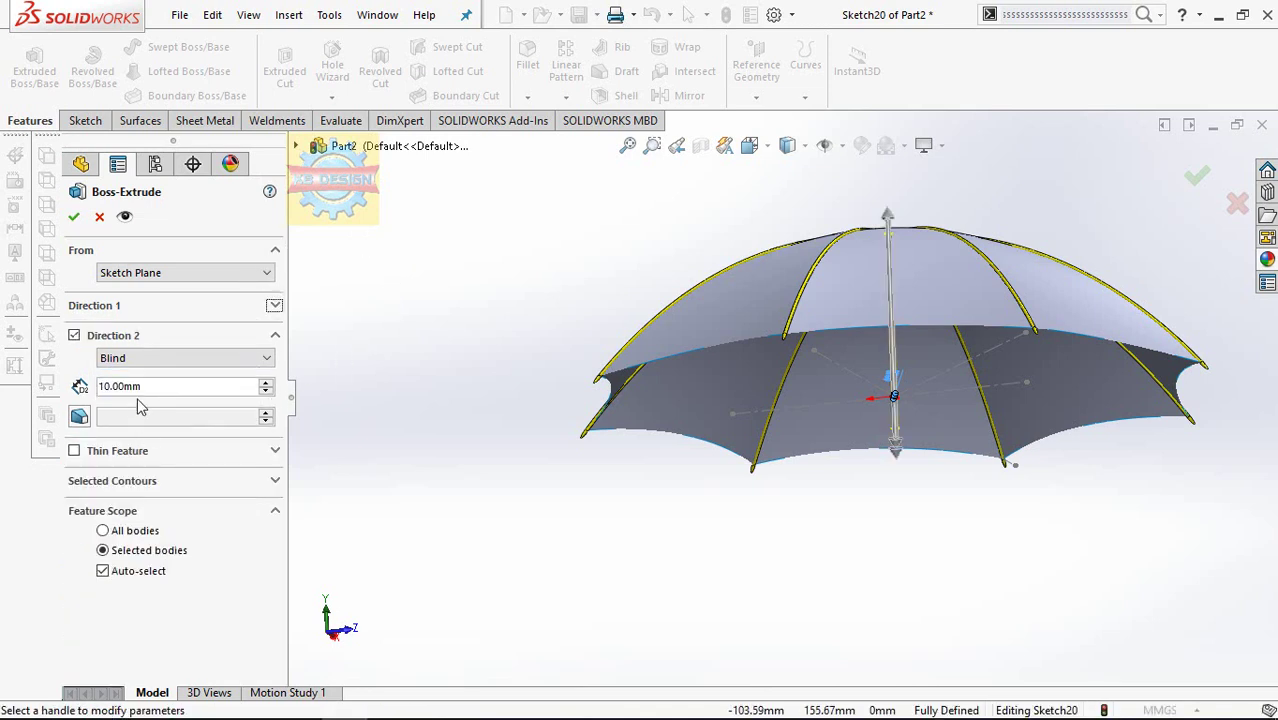
{"action": "double_click", "coordinate": [118, 386]}
{"action": "type", "text": "100"}
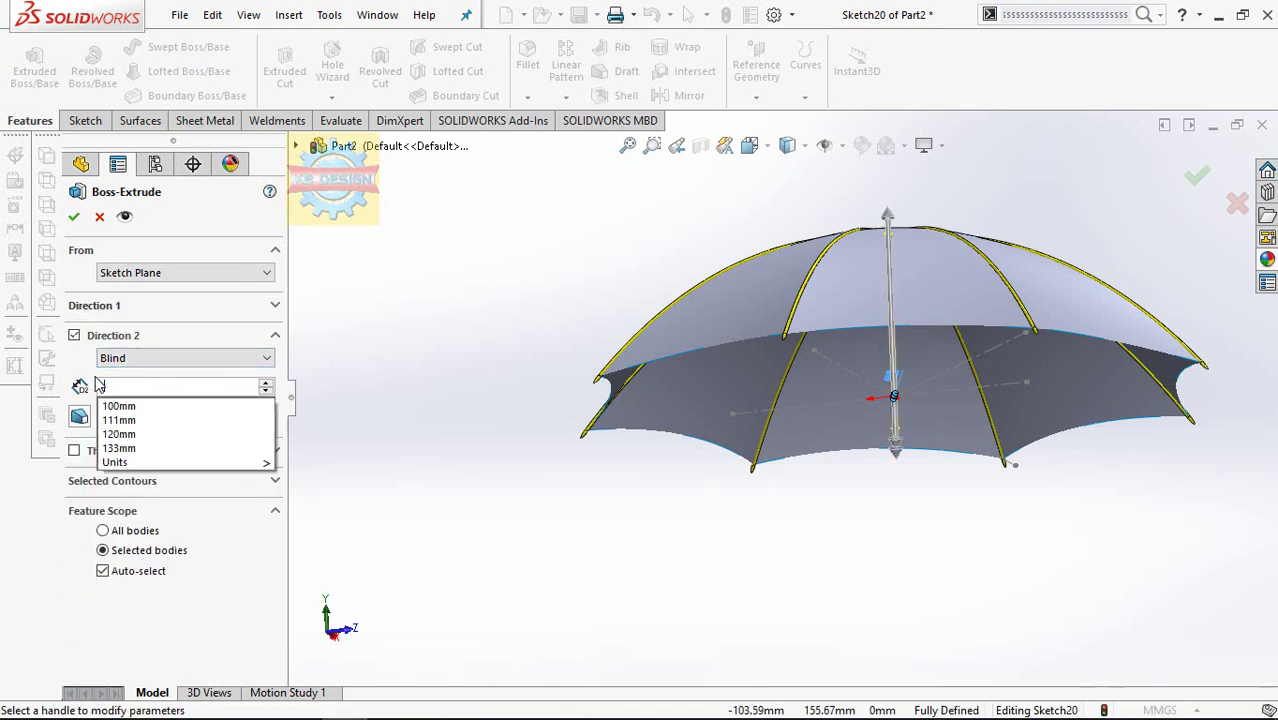
{"action": "key", "text": "Return"}
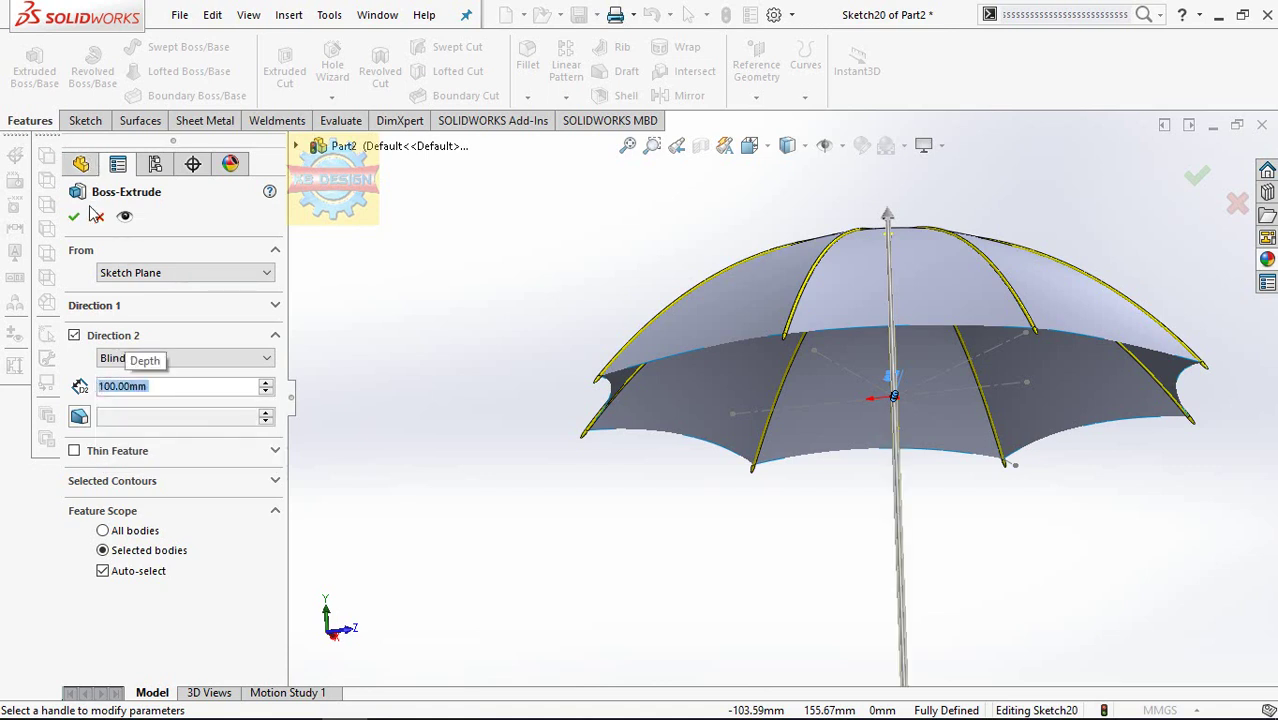
{"action": "left_click", "coordinate": [74, 216]}
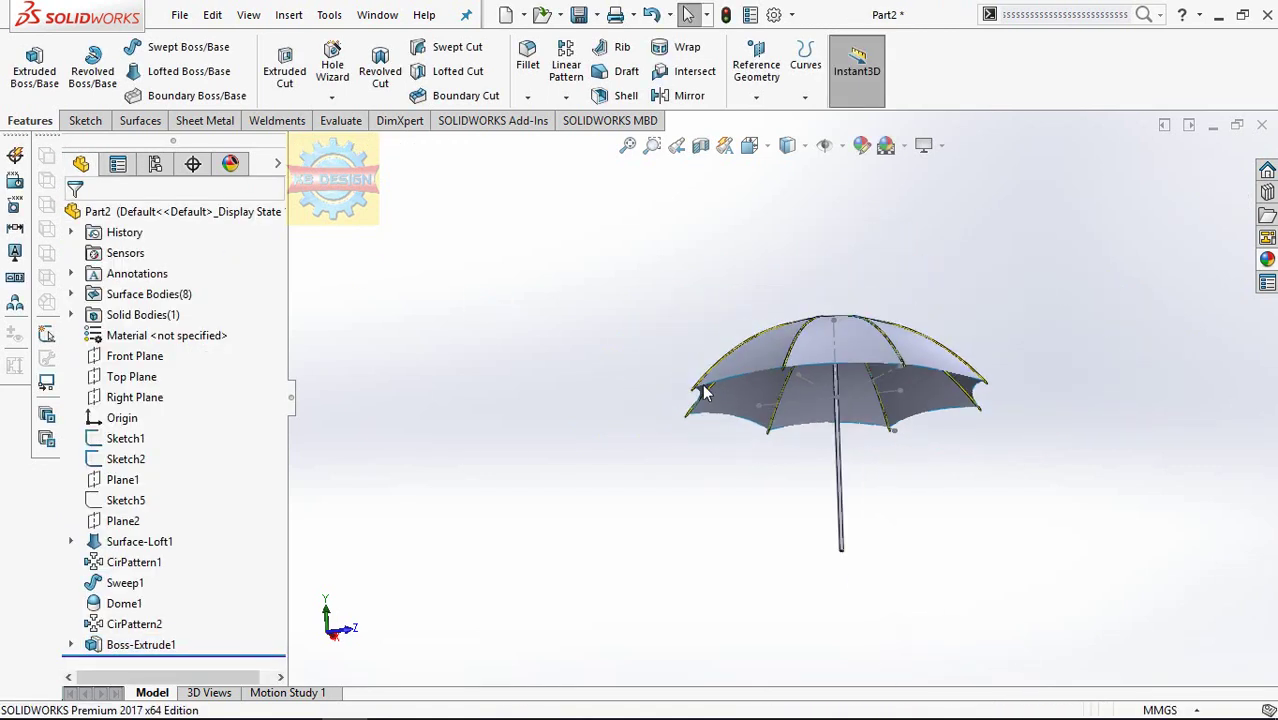
- View the umbrella straight-on from the Front Plane
{"action": "mouse_move", "coordinate": [704, 392]}
{"action": "middle_mouse_down"}
{"action": "mouse_move", "coordinate": [685, 448]}
{"action": "mouse_move", "coordinate": [713, 431]}
{"action": "middle_mouse_up"}
{"action": "left_click", "coordinate": [205, 357]}
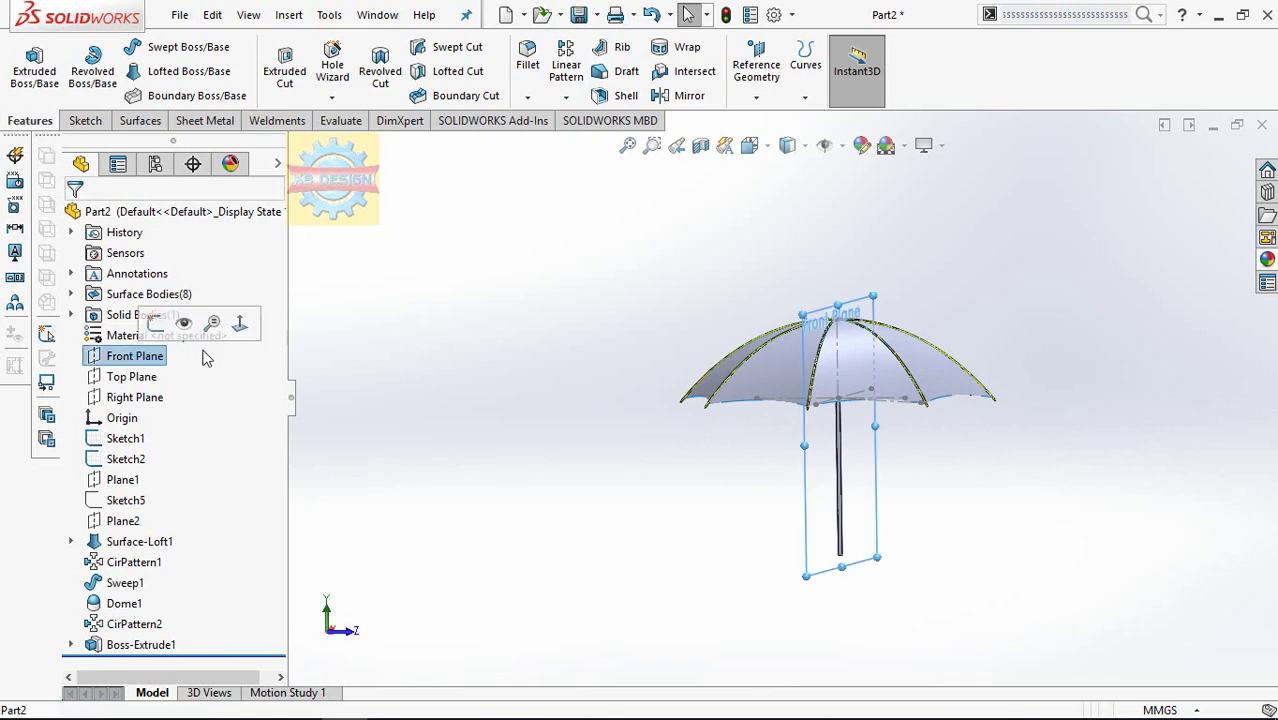
{"action": "left_click", "coordinate": [239, 322]}
{"action": "scroll", "coordinate": [686, 444], "scroll_direction": "down", "scroll_amount": 3}
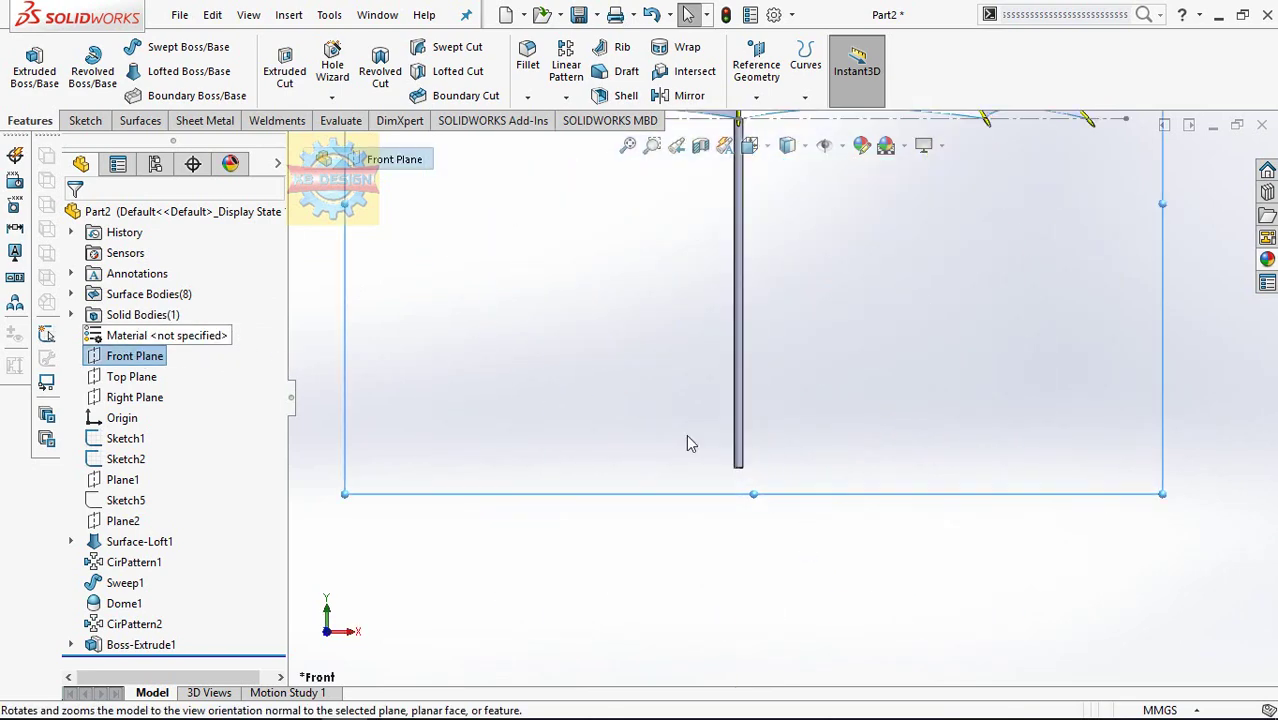
- Start a Front Plane sketch and draw a vertical line down from the shaft's lower end
{"action": "left_click", "coordinate": [83, 121]}
{"action": "left_click", "coordinate": [25, 65]}
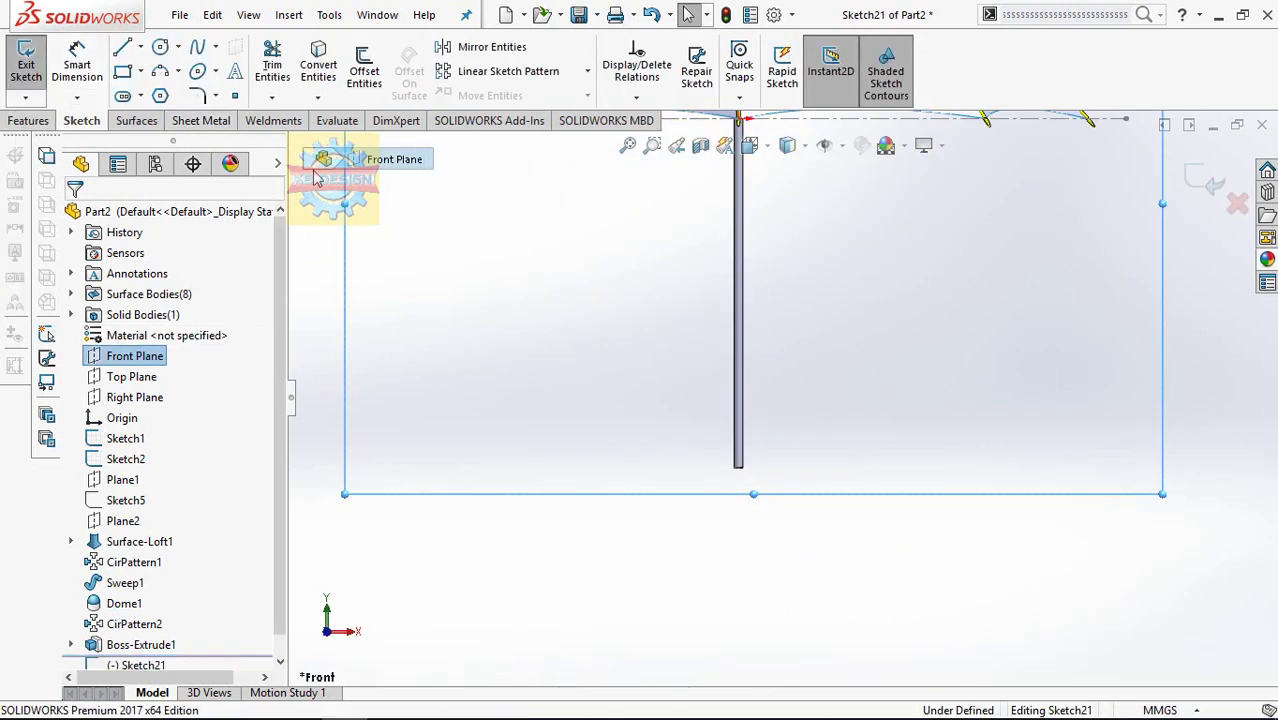
{"action": "left_click", "coordinate": [135, 48]}
{"action": "scroll", "coordinate": [675, 418], "scroll_direction": "down", "scroll_amount": 3}
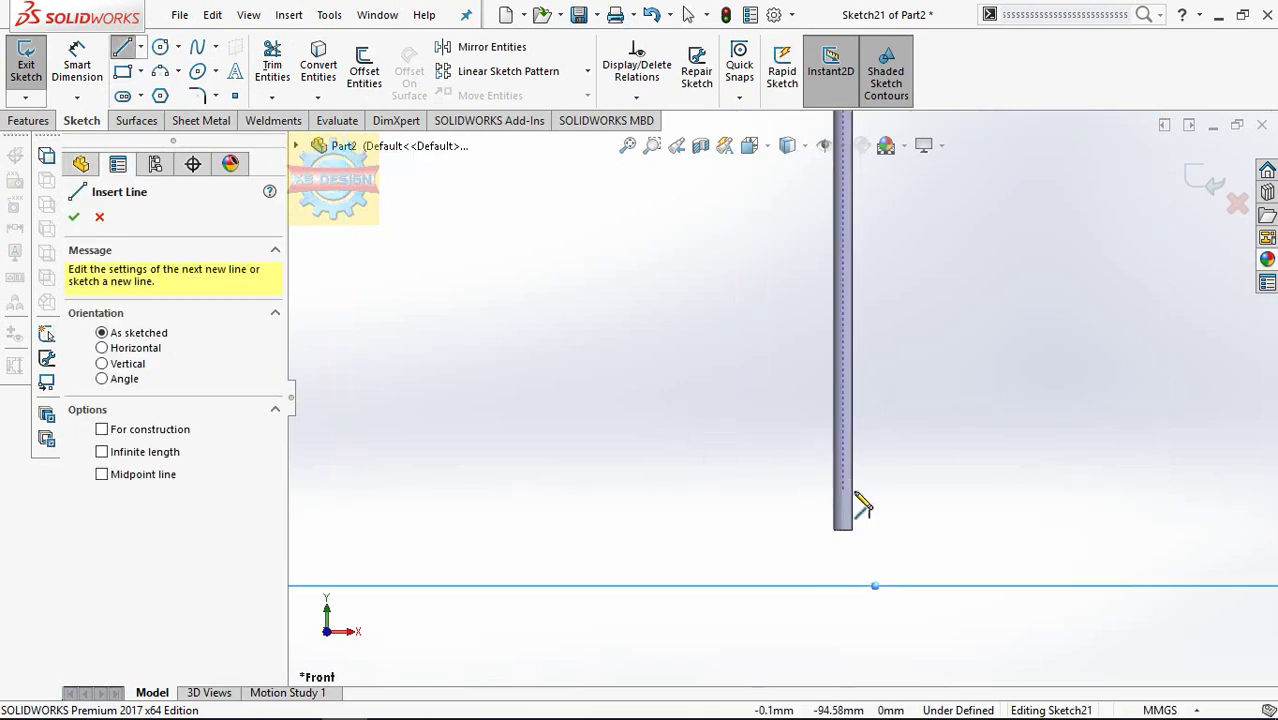
{"action": "left_click", "coordinate": [845, 477]}
{"action": "left_click", "coordinate": [843, 583]}
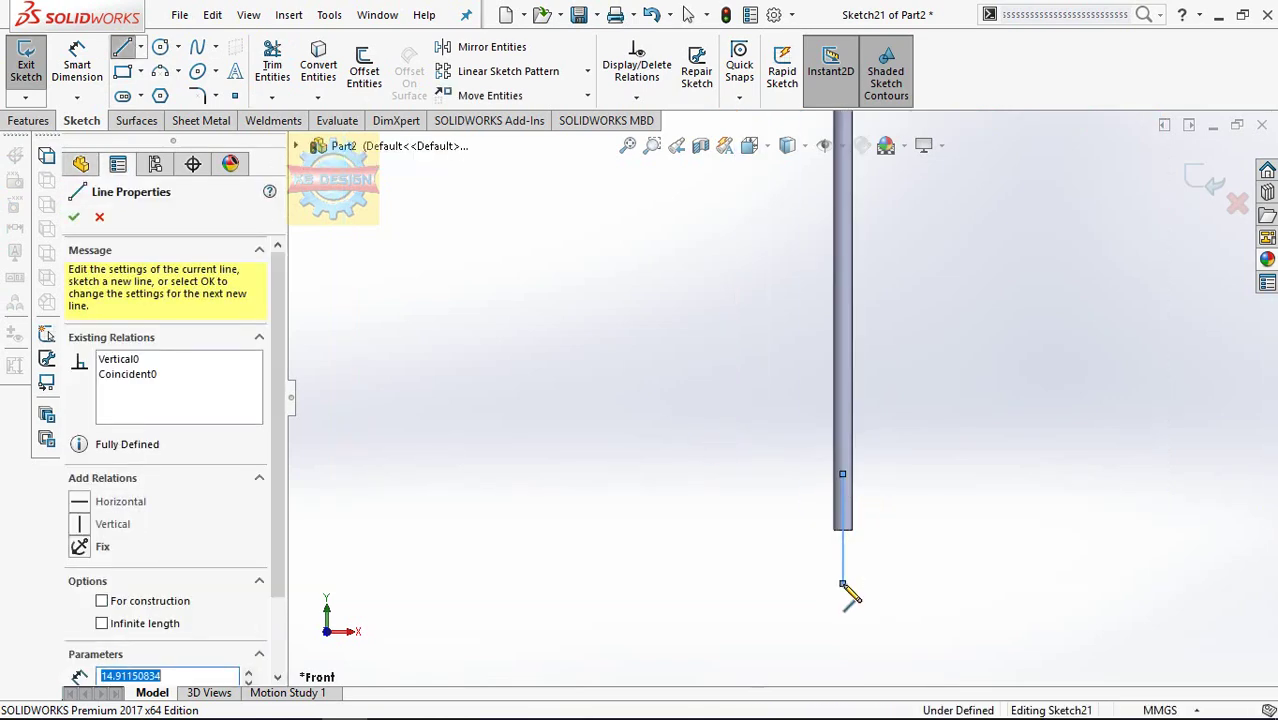
{"action": "key", "text": "Escape"}
- Draw a circle just below the vertical line
{"action": "left_click", "coordinate": [159, 48]}
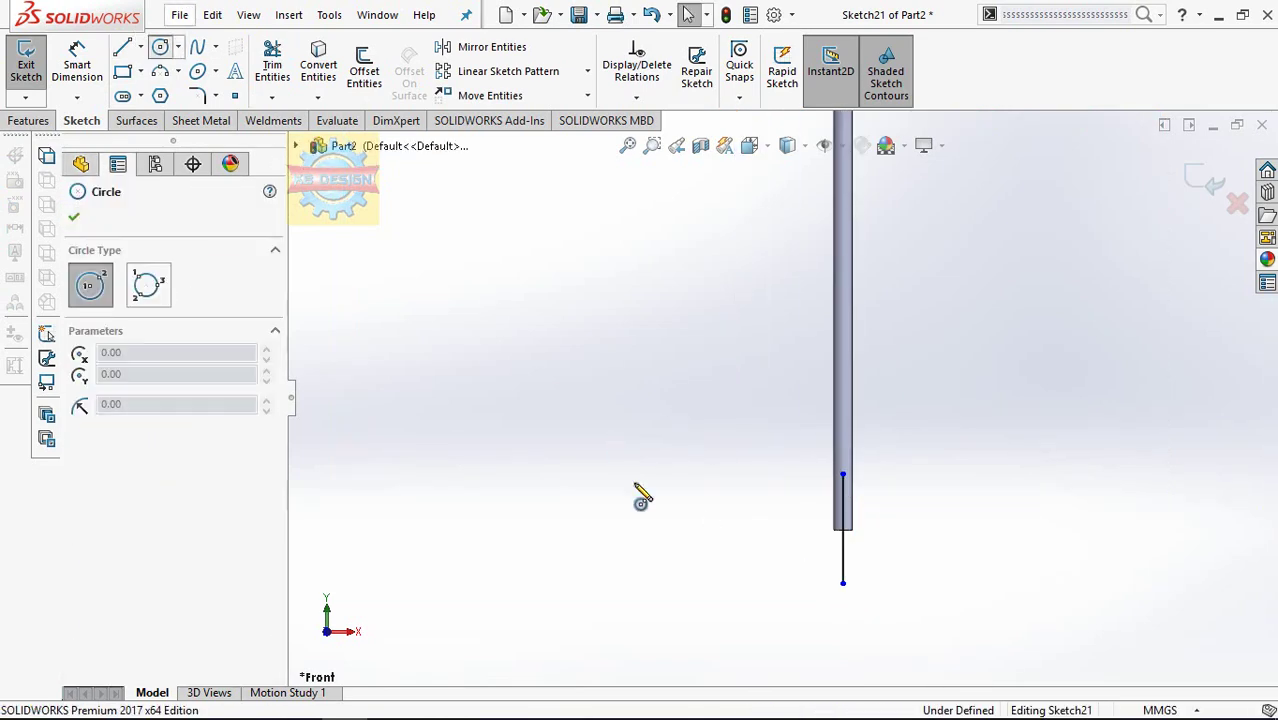
{"action": "left_click", "coordinate": [757, 602]}
{"action": "left_click", "coordinate": [841, 597]}
{"action": "key", "text": "Escape"}
{"action": "left_click", "coordinate": [636, 97]}
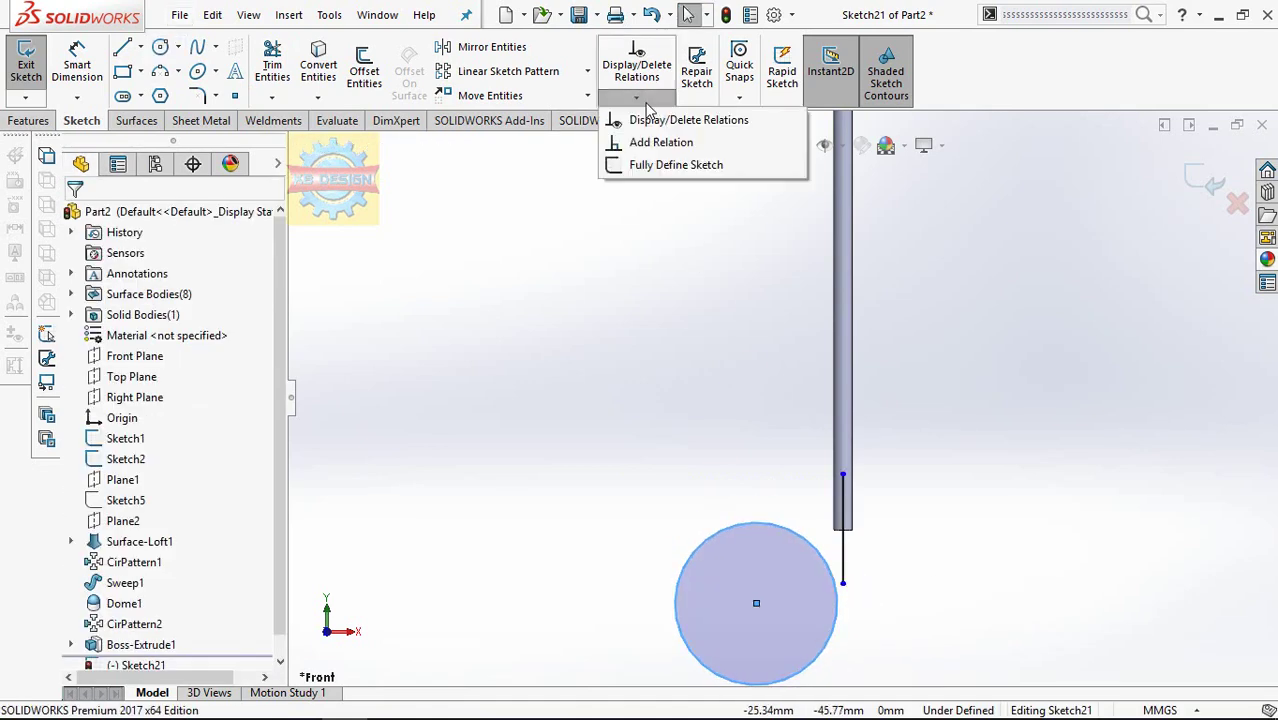
{"action": "left_click", "coordinate": [650, 141]}
{"action": "key", "text": "Escape"}
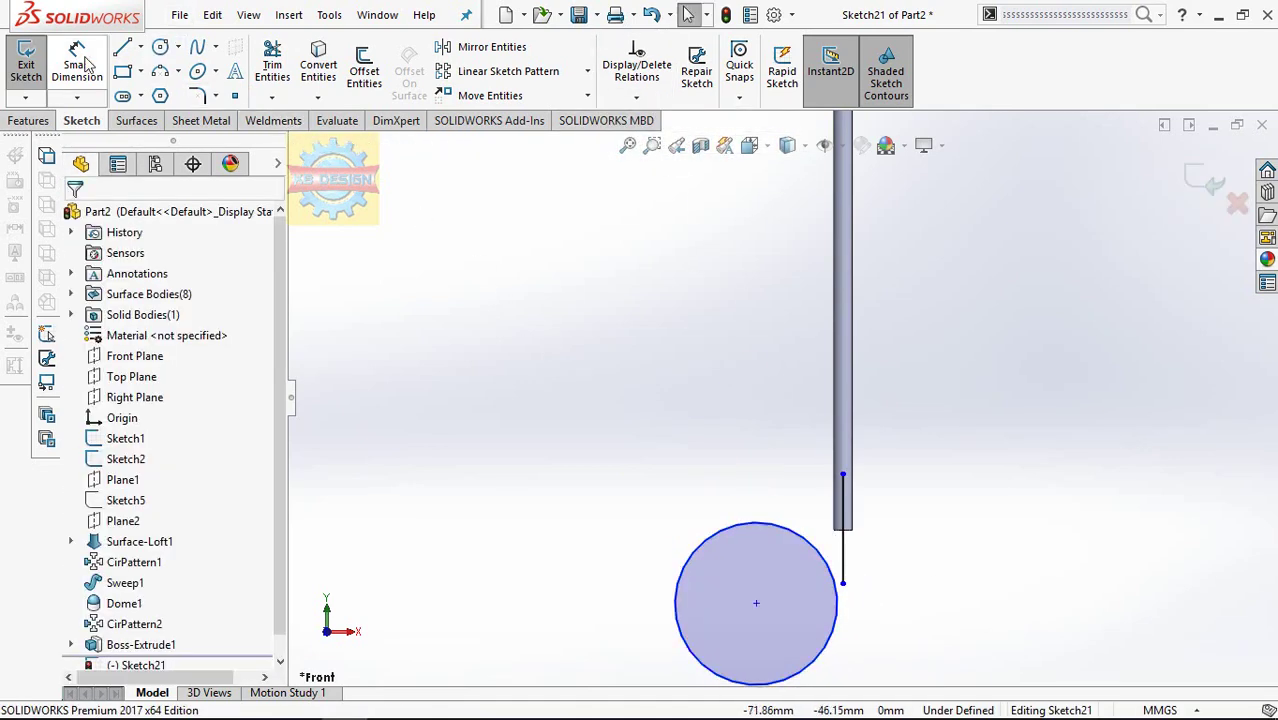
- Dimension the vertical line to 15 mm
{"action": "left_click", "coordinate": [843, 550]}
{"action": "left_click", "coordinate": [955, 558]}
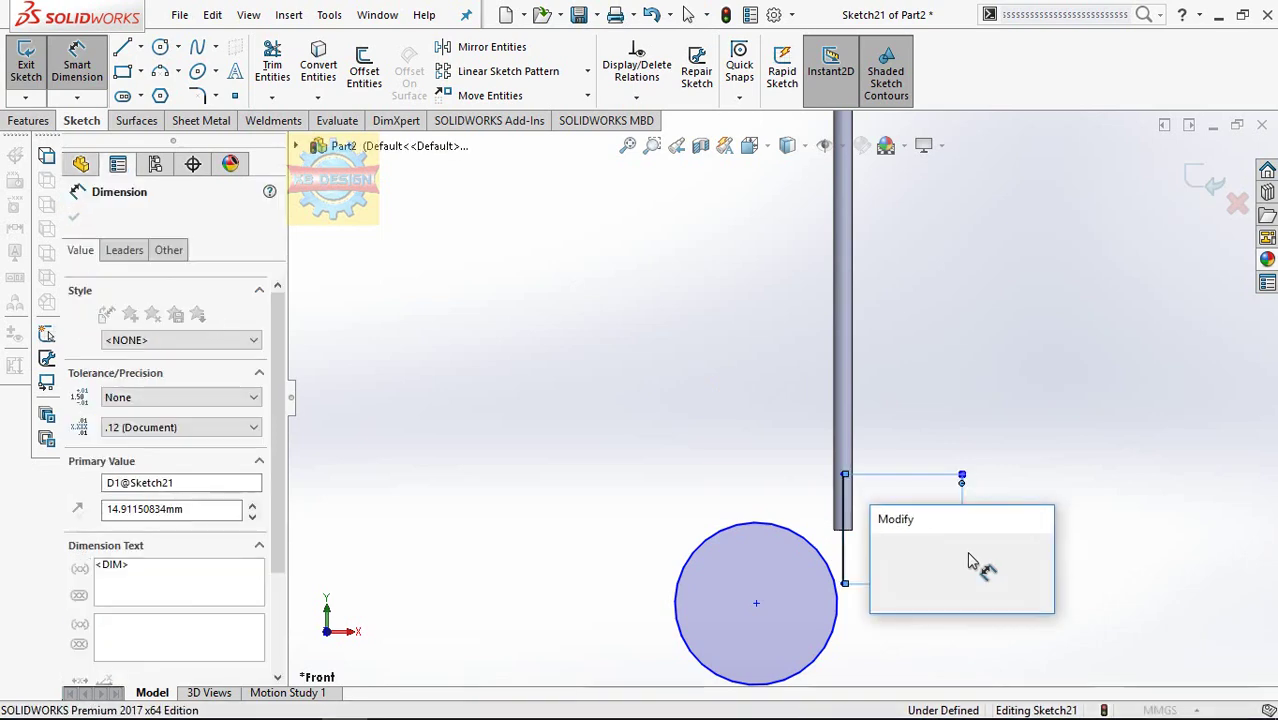
{"action": "type", "text": "15"}
{"action": "key", "text": "Return"}
- Make the circle tangent to the 15 mm line and drag it into place
{"action": "left_click", "coordinate": [636, 97]}
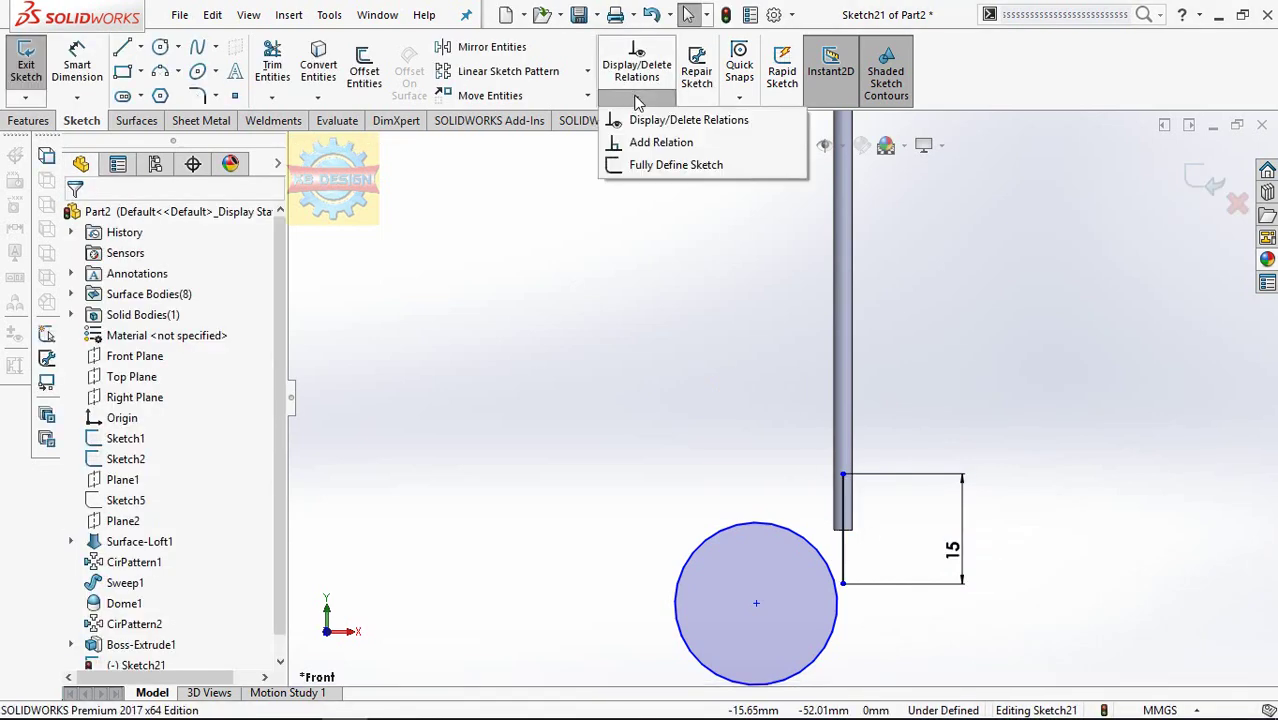
{"action": "left_click", "coordinate": [650, 143]}
{"action": "left_click", "coordinate": [842, 556]}
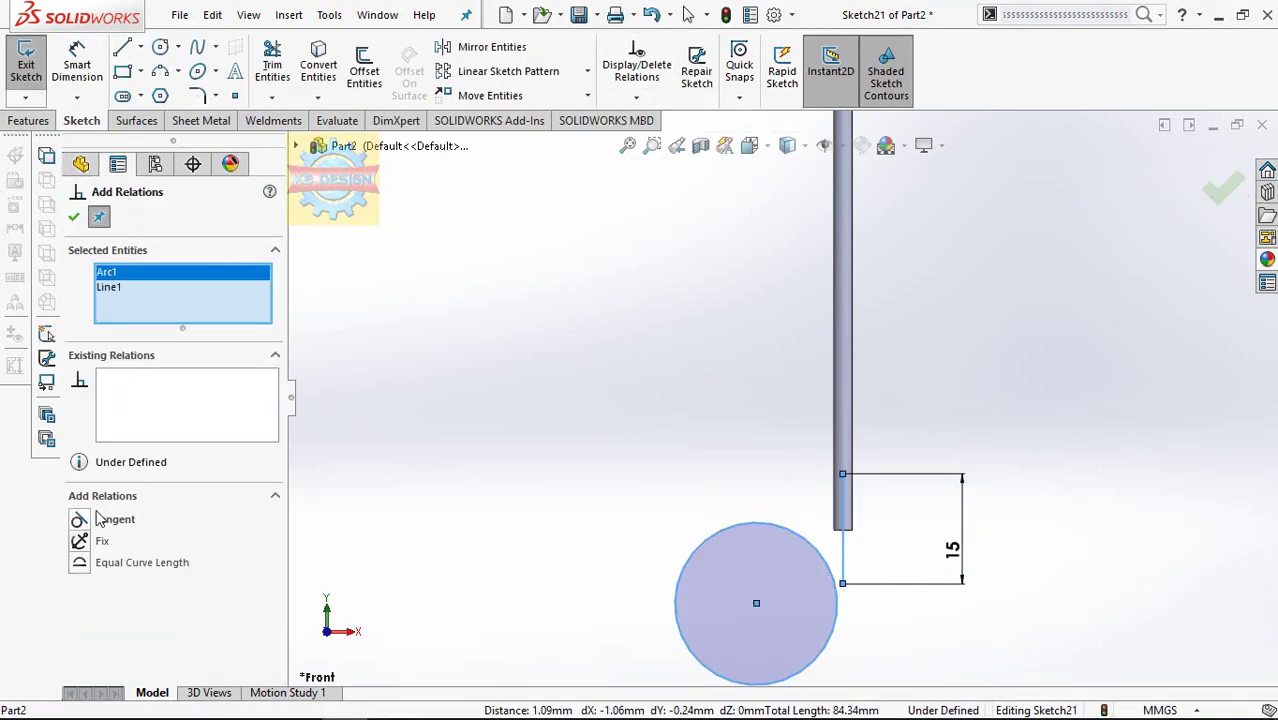
{"action": "left_click", "coordinate": [80, 521]}
{"action": "key", "text": "Escape"}
{"action": "scroll", "coordinate": [895, 675], "scroll_direction": "down", "scroll_amount": 1}
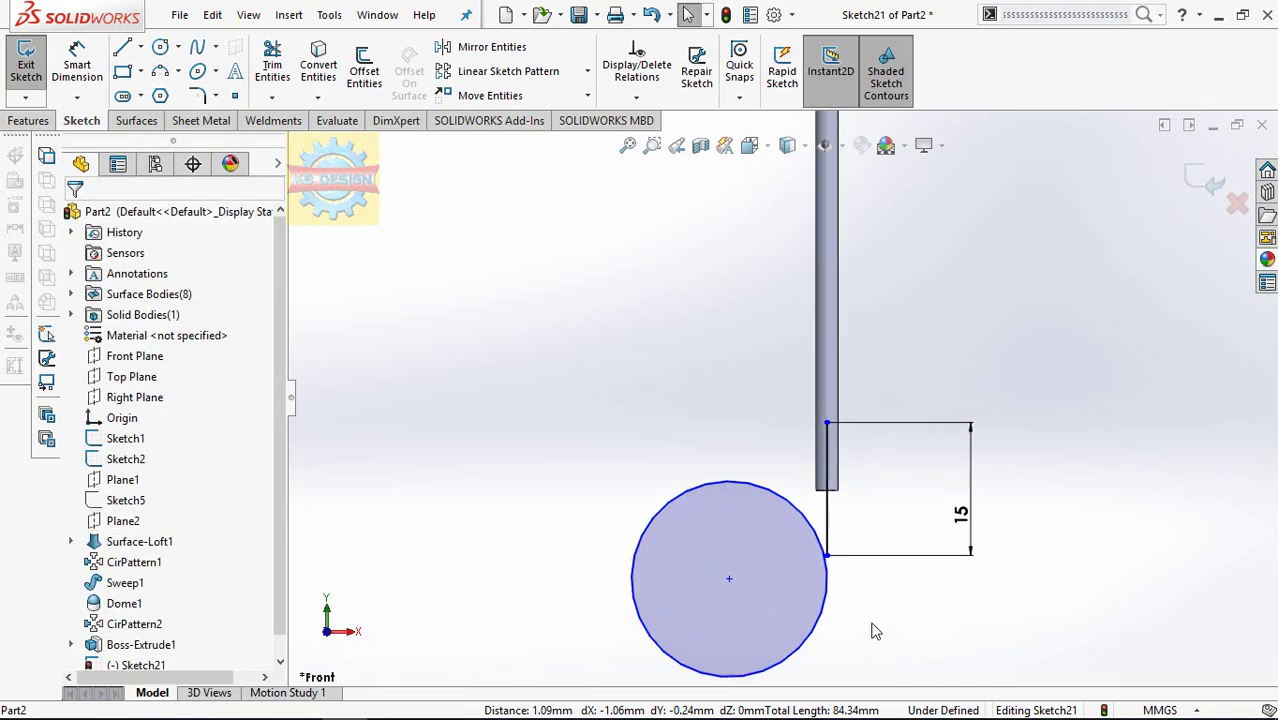
{"action": "scroll", "coordinate": [877, 632], "scroll_direction": "down", "scroll_amount": 1}
{"action": "left_click_drag", "start_coordinate": [692, 553], "coordinate": [695, 525]}
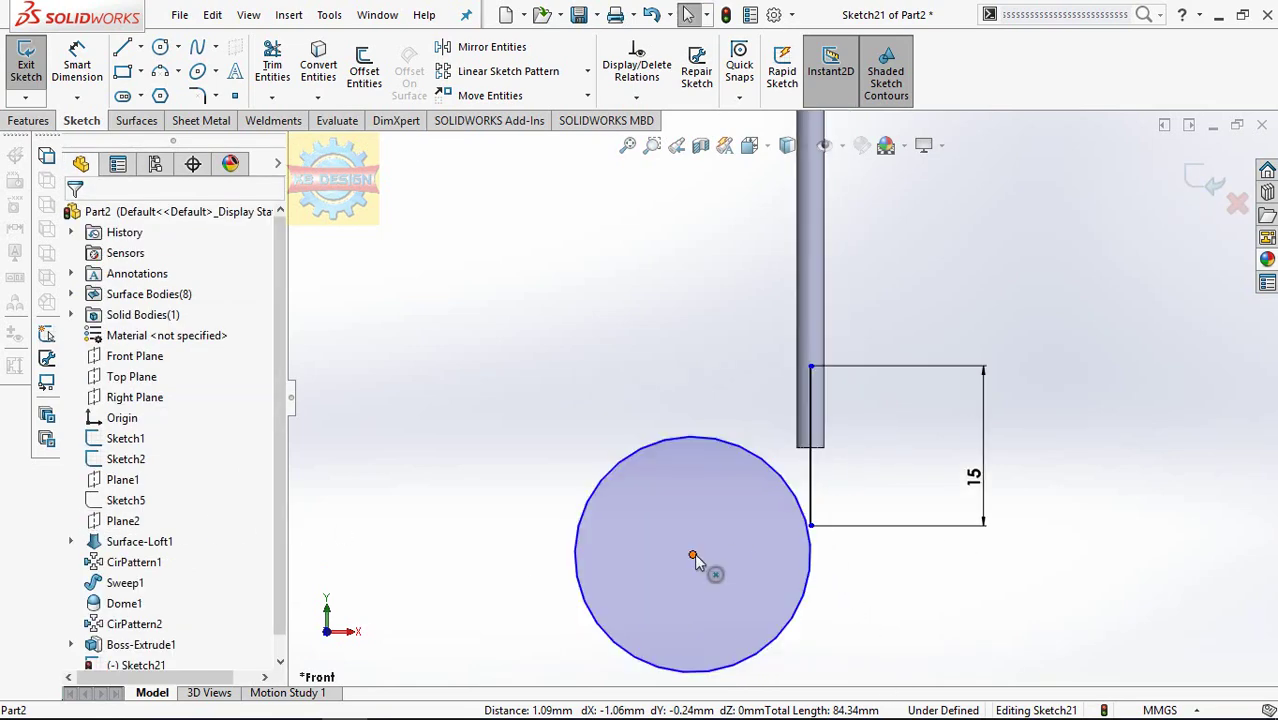
{"action": "key", "text": "Escape"}
- Dimension the circle to a 20 mm diameter
{"action": "scroll", "coordinate": [742, 470], "scroll_direction": "up", "scroll_amount": 1}
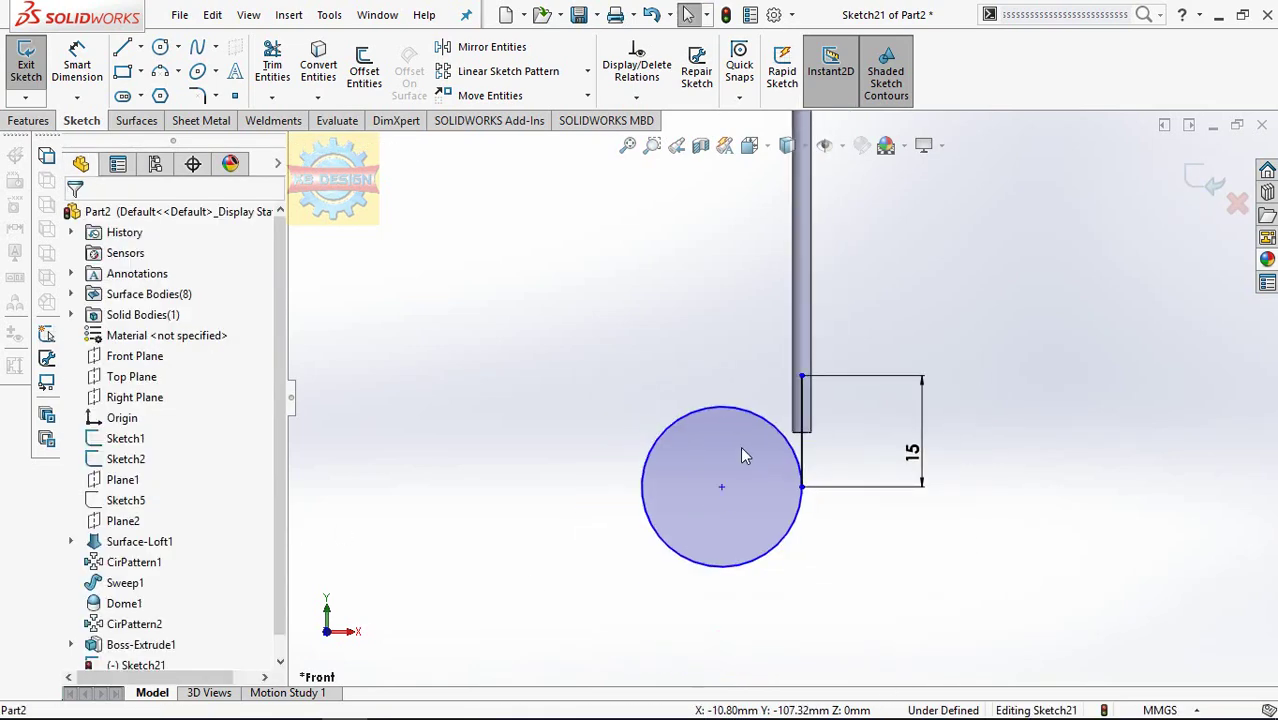
{"action": "left_click", "coordinate": [77, 65]}
{"action": "left_click", "coordinate": [752, 428]}
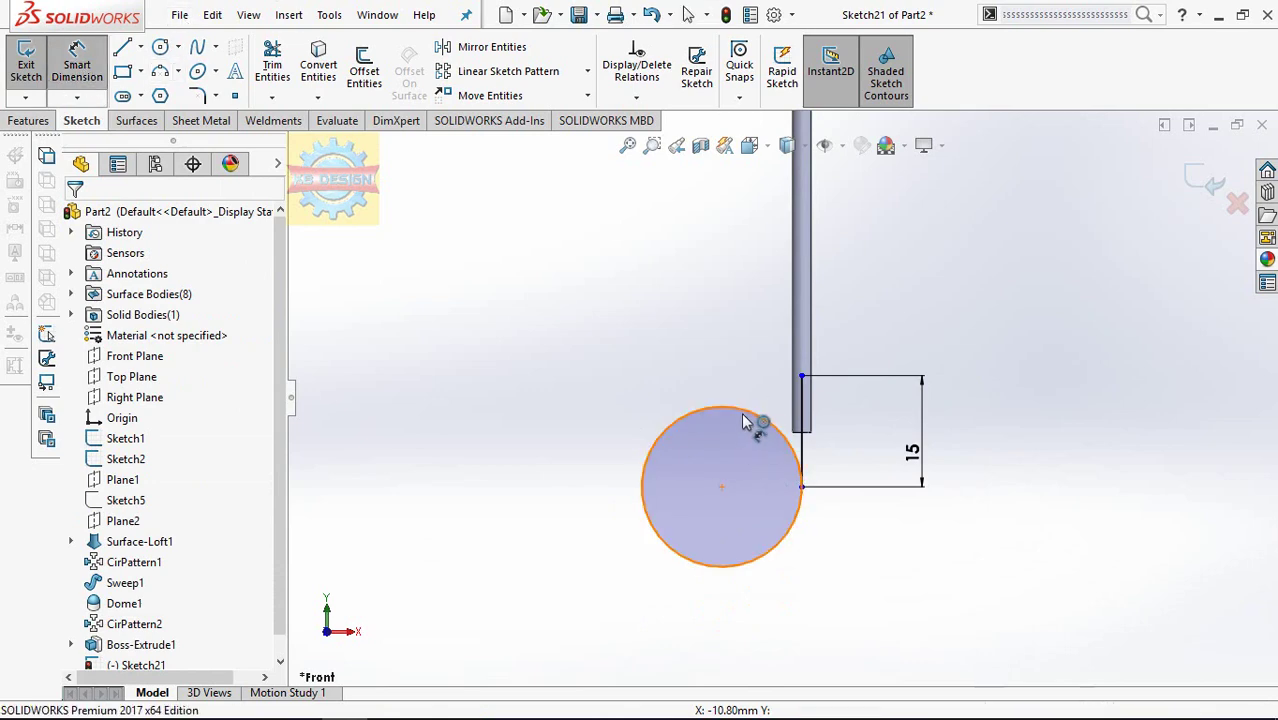
{"action": "left_click", "coordinate": [745, 505]}
{"action": "type", "text": "20"}
{"action": "key", "text": "Return"}
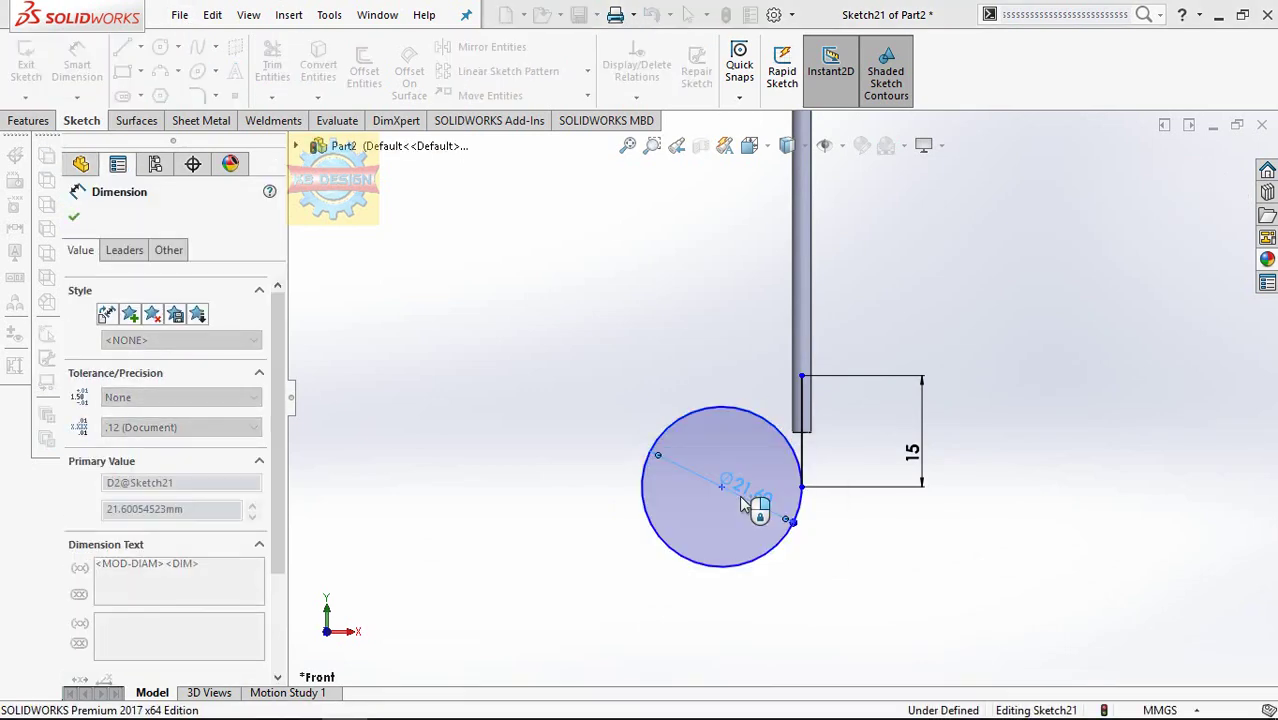
- Draw a construction centreline across the circle from its tangent point
{"action": "left_click", "coordinate": [141, 48]}
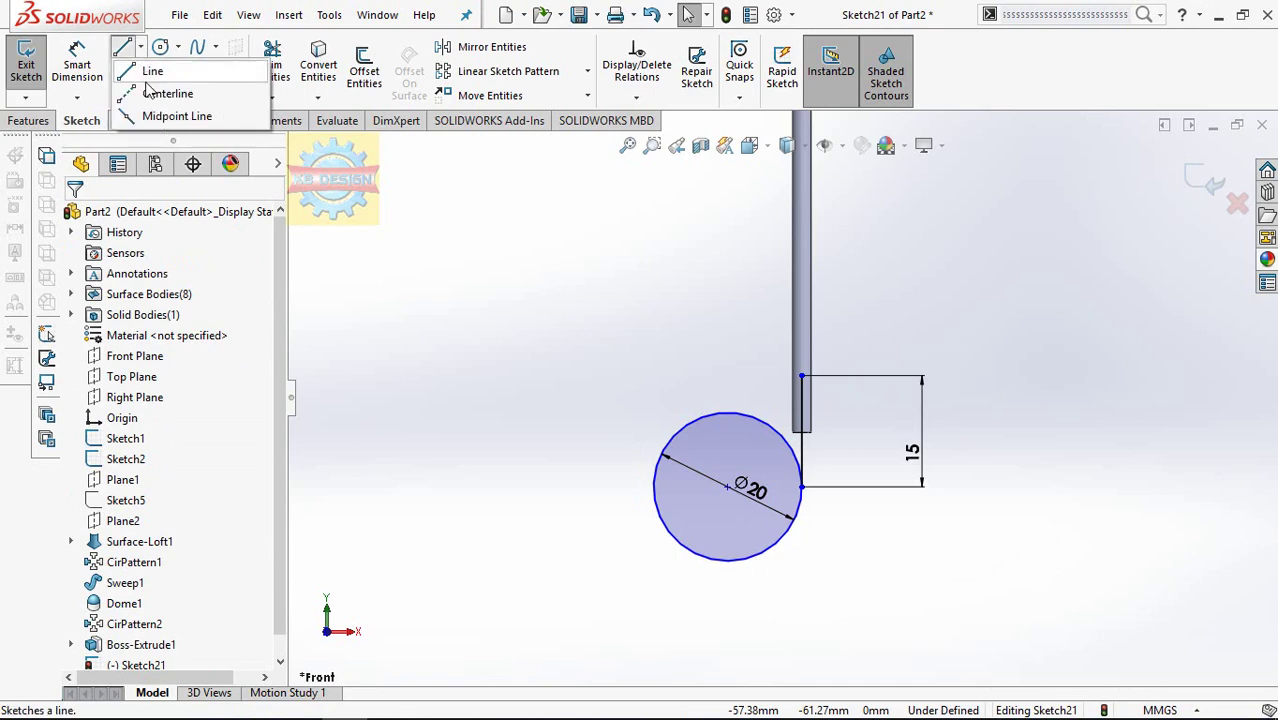
{"action": "left_click", "coordinate": [170, 89]}
{"action": "left_click", "coordinate": [800, 487]}
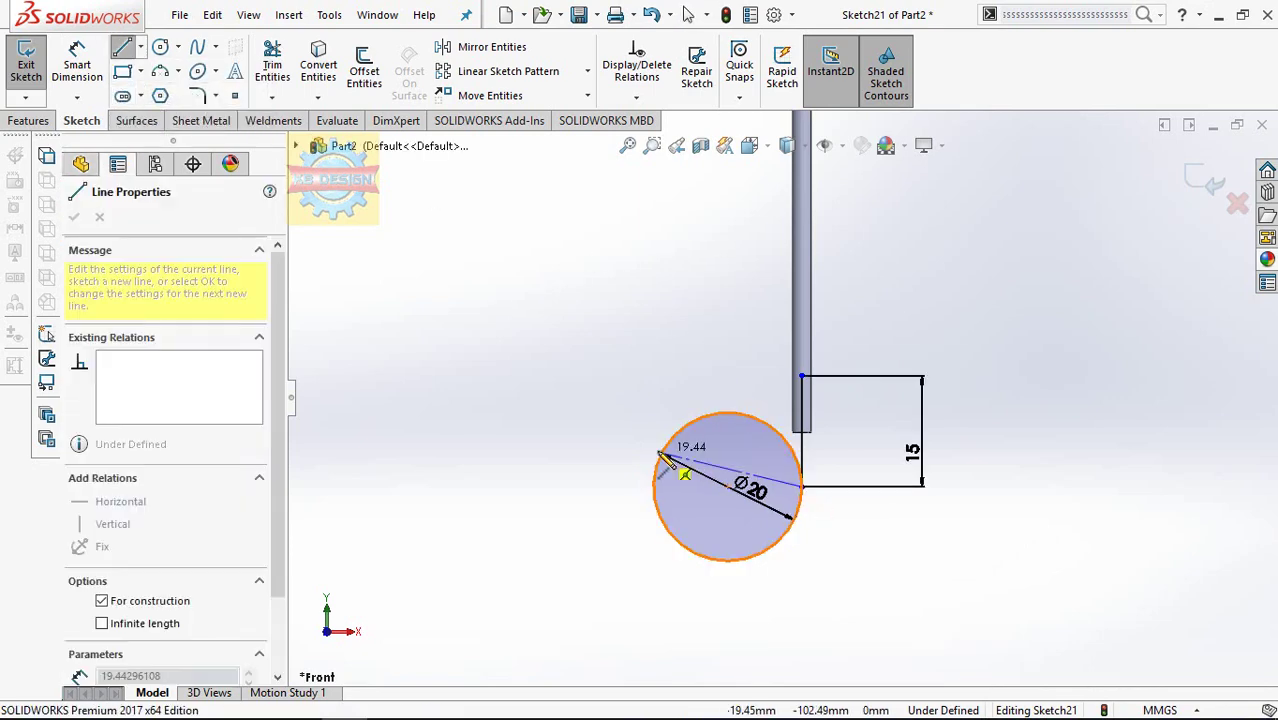
{"action": "left_click", "coordinate": [666, 449]}
{"action": "key", "text": "Escape"}
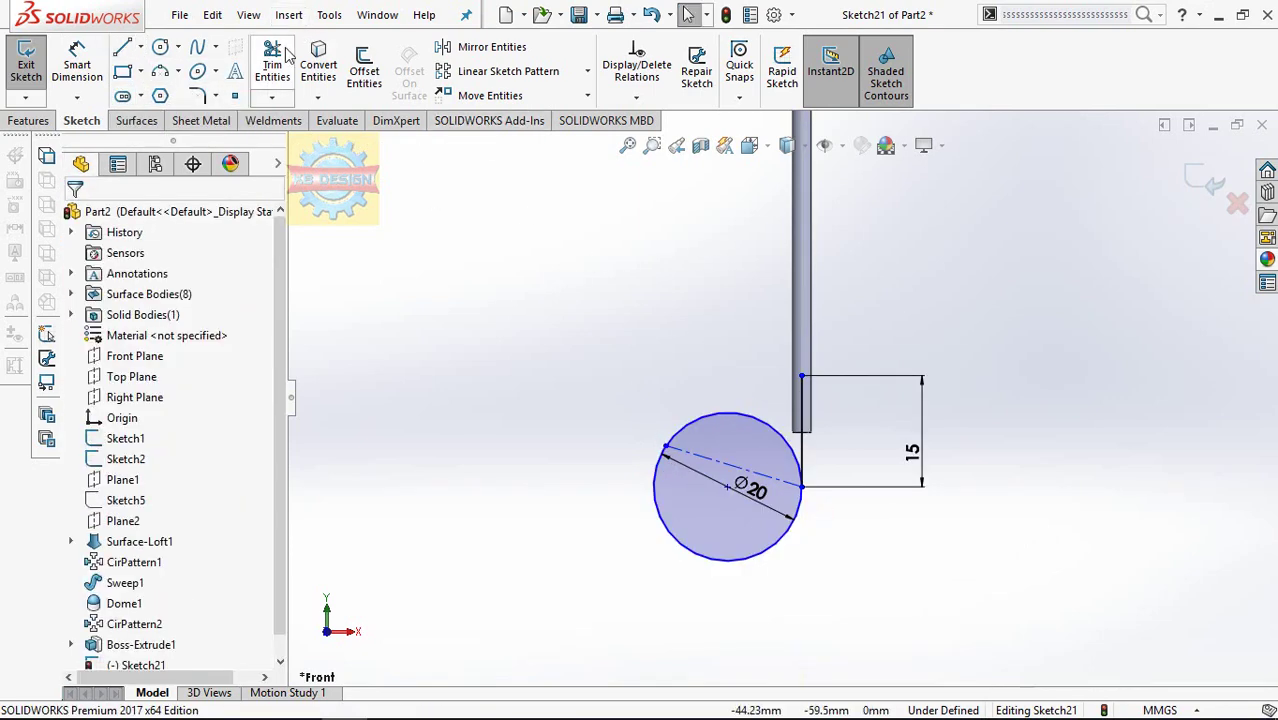
- Trim away the circle's upper half, leaving the Ø20 hook arc
{"action": "left_click", "coordinate": [272, 65]}
{"action": "left_click_drag", "start_coordinate": [686, 273], "coordinate": [713, 484]}
{"action": "scroll", "coordinate": [765, 440], "scroll_direction": "up", "scroll_amount": 3}
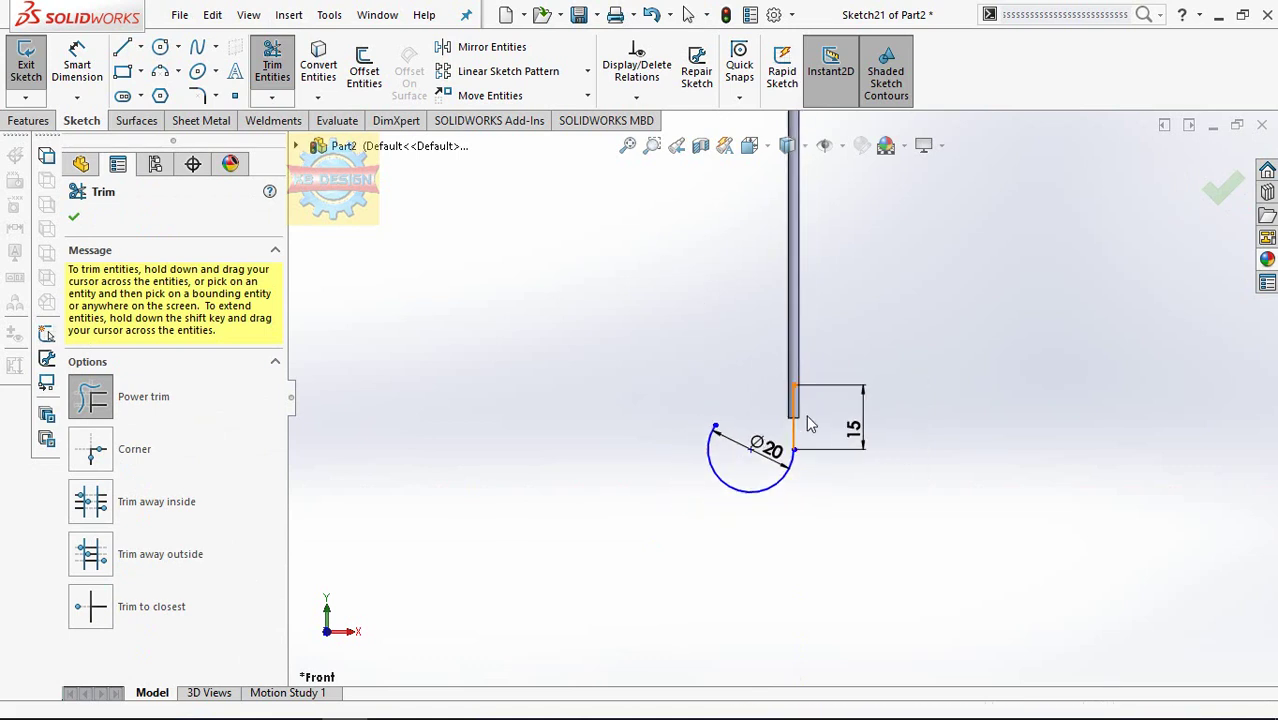
{"action": "key", "text": "Escape"}
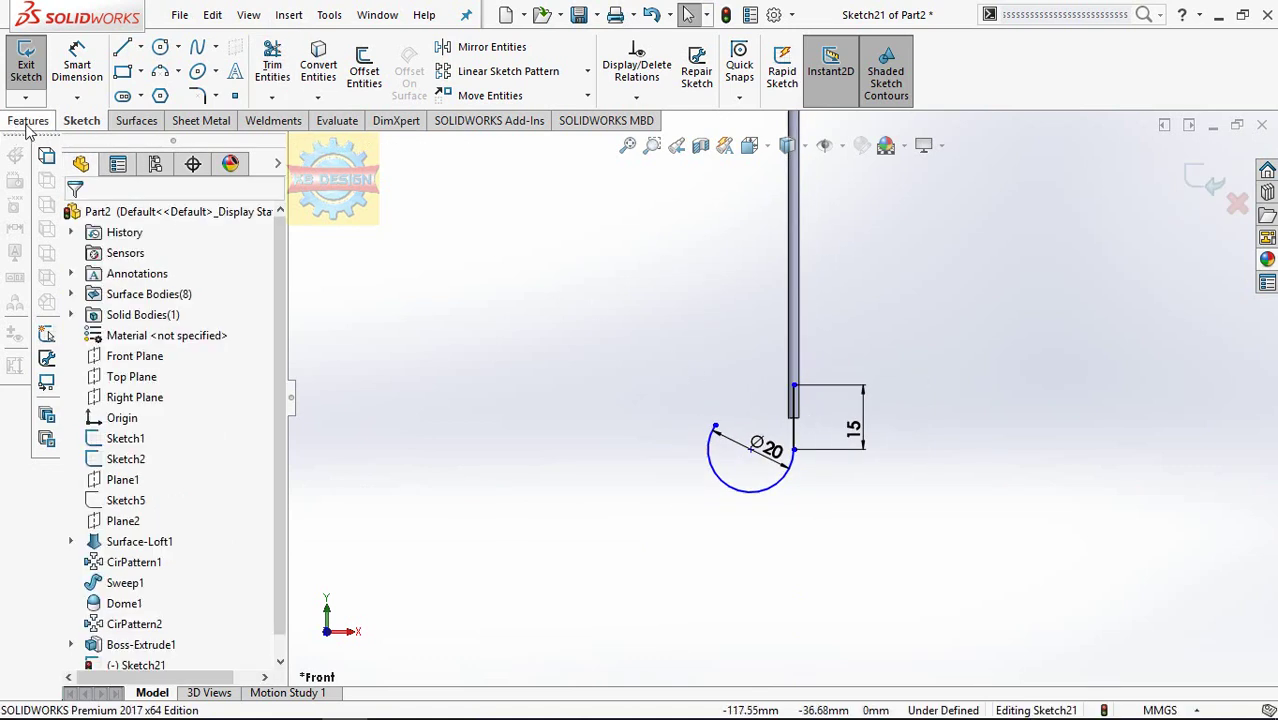
{"action": "left_click", "coordinate": [28, 122]}
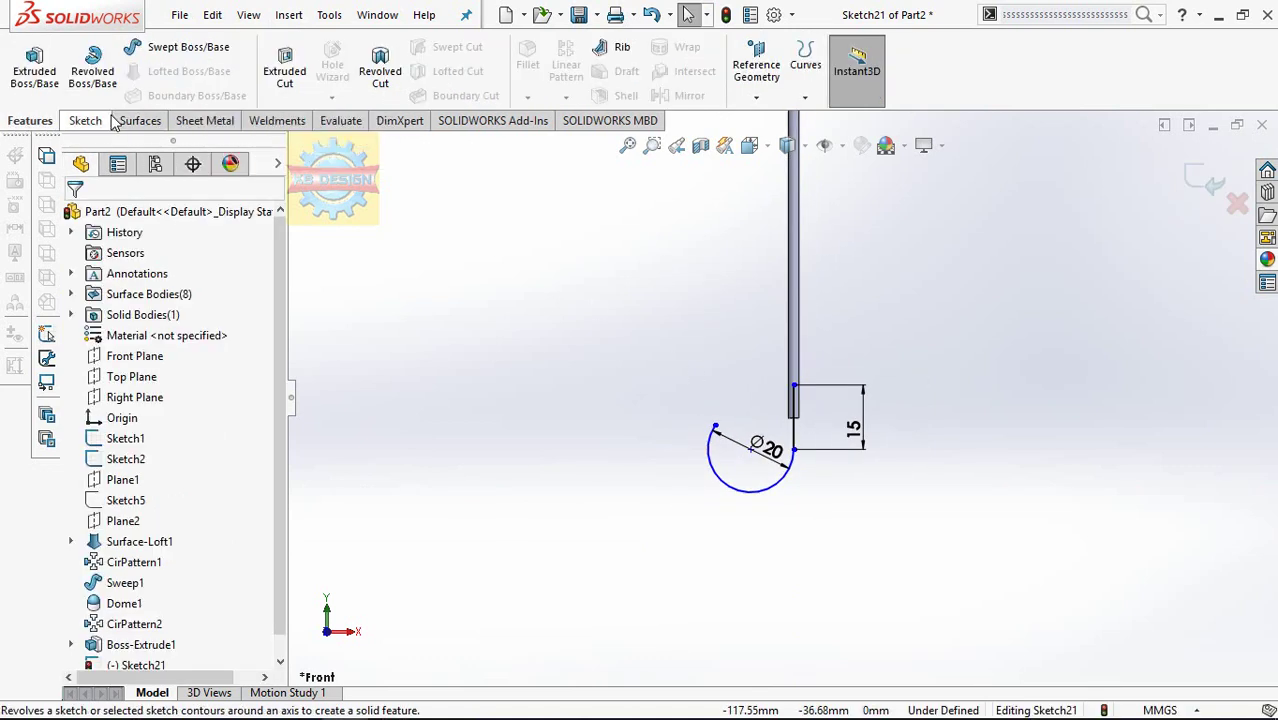
- Sweep a 4.5 mm circular profile along the Sketch21 hook path to create Sweep2
{"action": "left_click", "coordinate": [188, 47]}
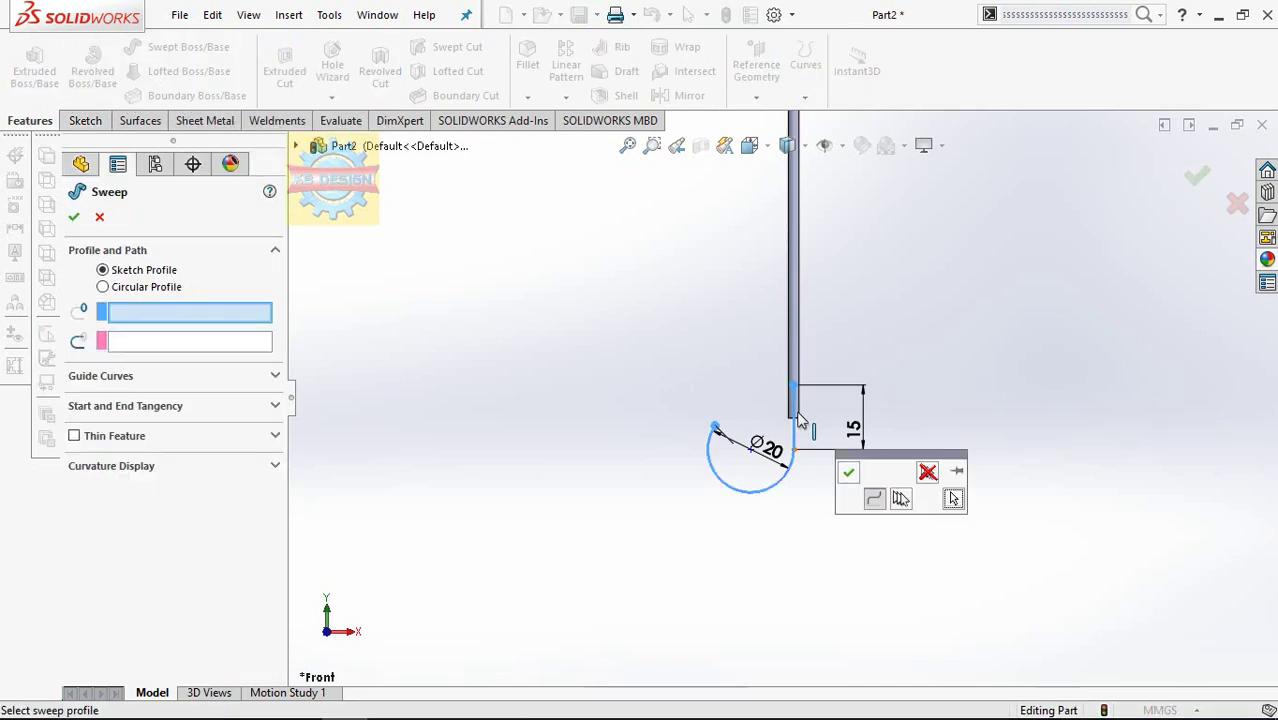
{"action": "mouse_move", "coordinate": [900, 490]}
{"action": "left_click", "coordinate": [848, 474]}
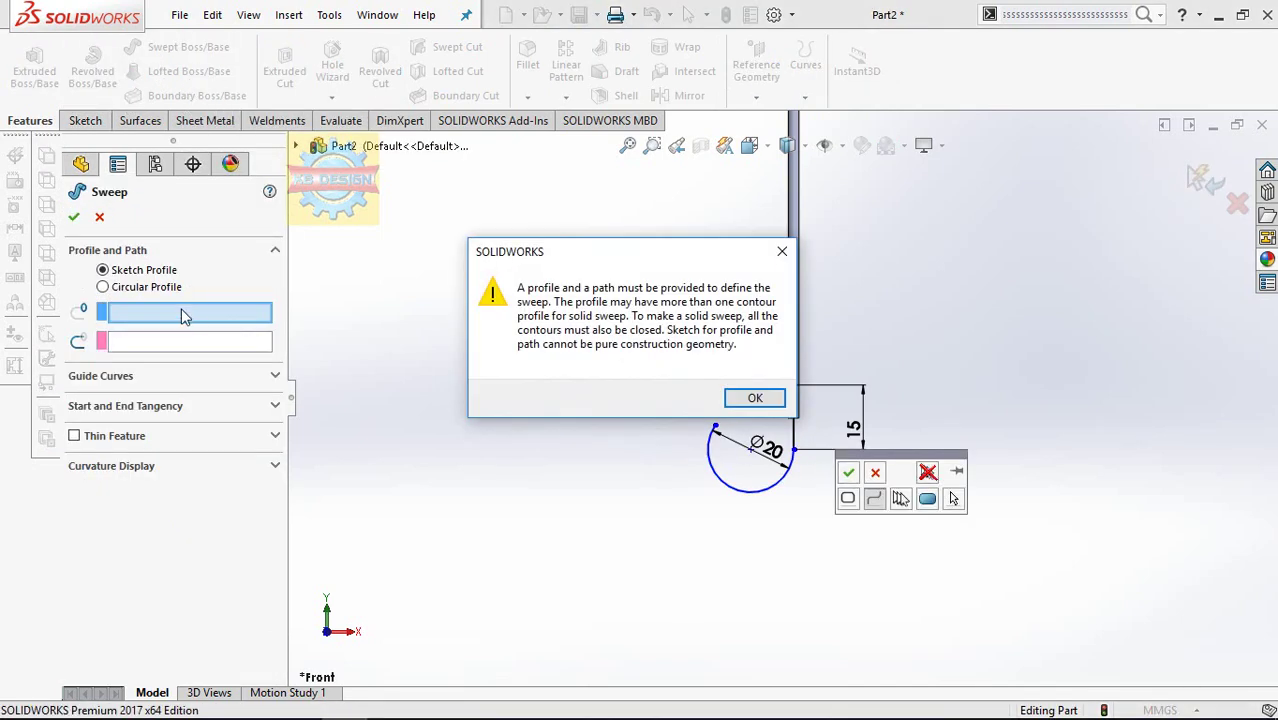
{"action": "left_click", "coordinate": [771, 405]}
{"action": "left_click", "coordinate": [132, 287]}
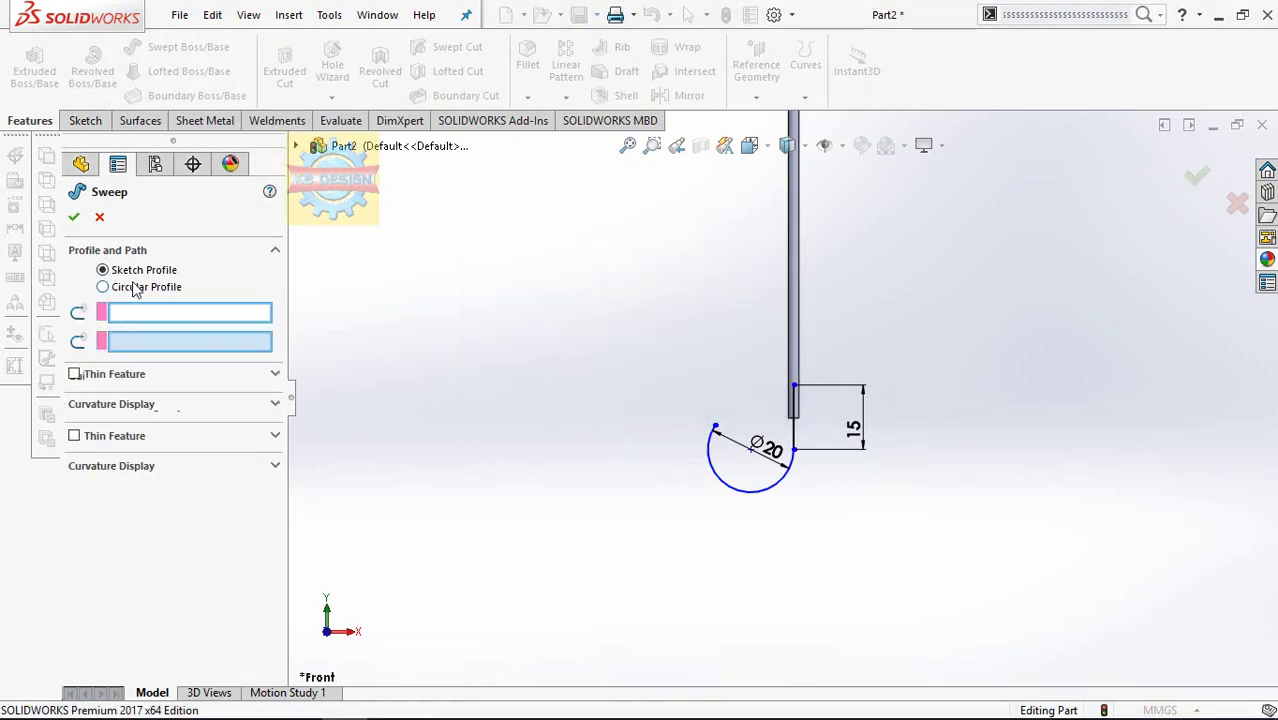
{"action": "left_click", "coordinate": [796, 434]}
{"action": "type", "text": "4"}
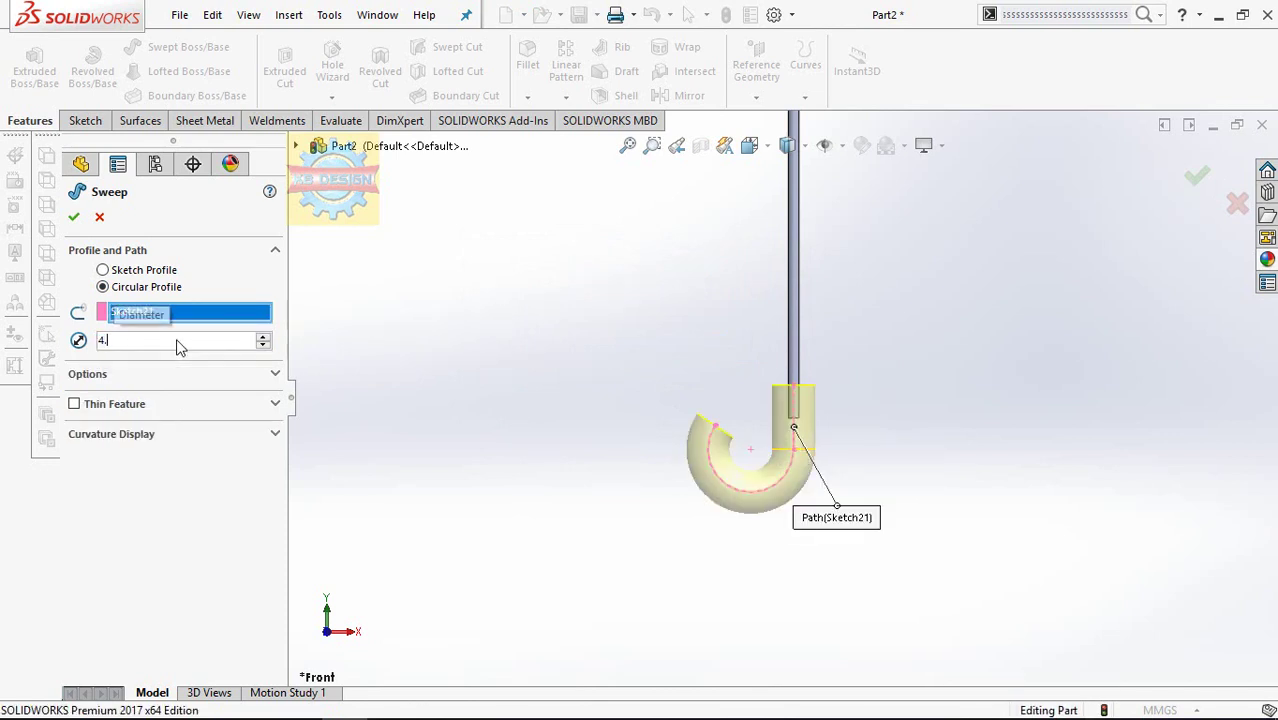
{"action": "type", "text": ".5"}
{"action": "key", "text": "Return"}
{"action": "left_click", "coordinate": [78, 219]}
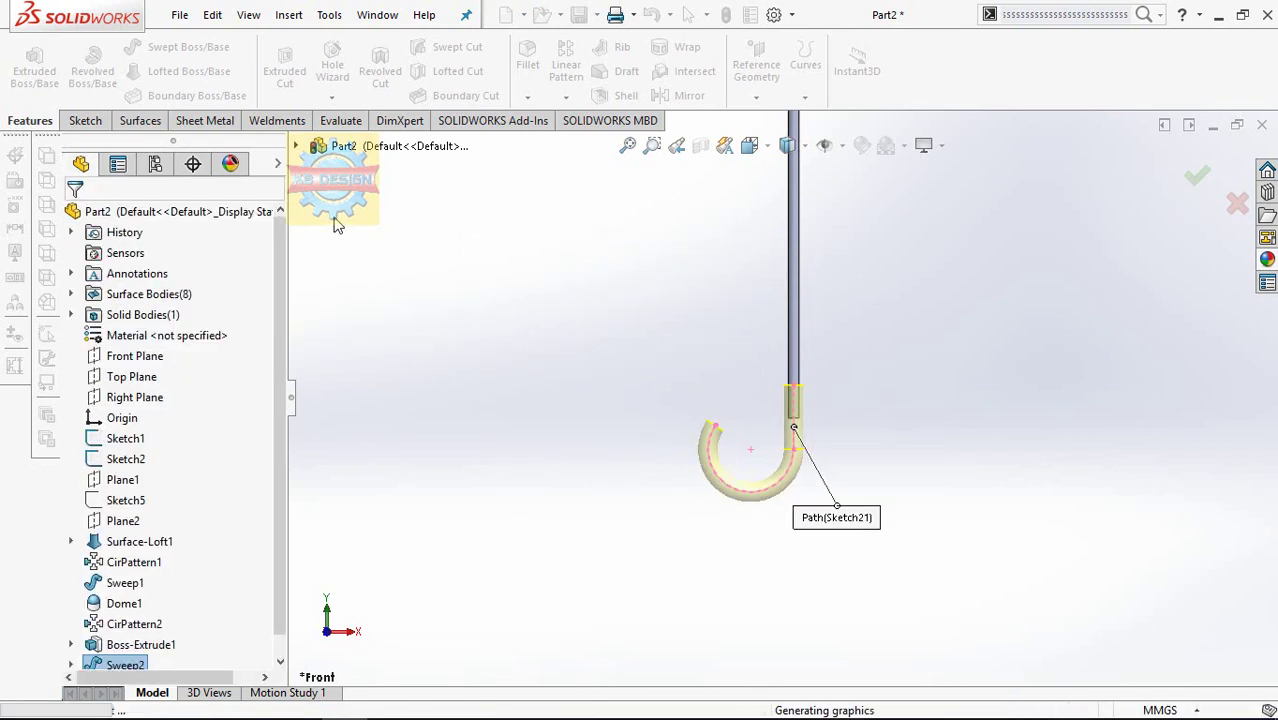
{"action": "middle_click_drag", "start_coordinate": [718, 405], "coordinate": [700, 420]}
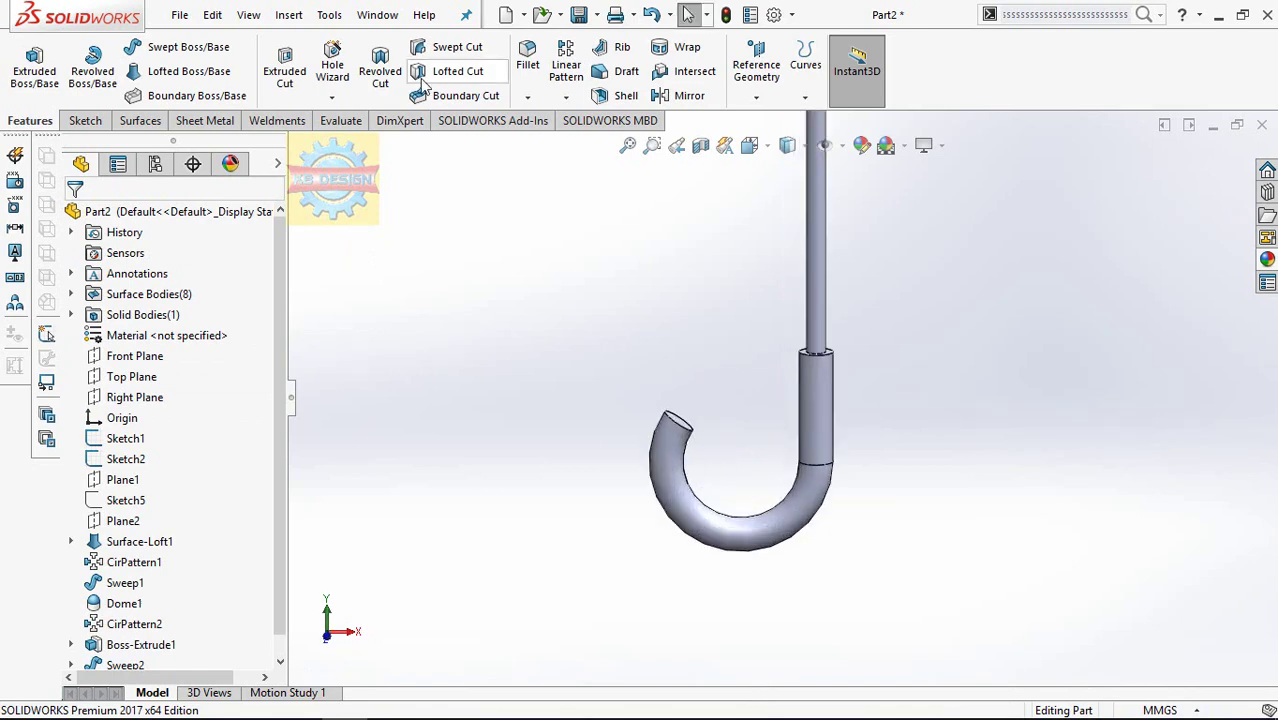
- Add a 2 mm dome to the hook's open end face
{"action": "left_click", "coordinate": [288, 14]}
{"action": "mouse_move", "coordinate": [320, 105]}
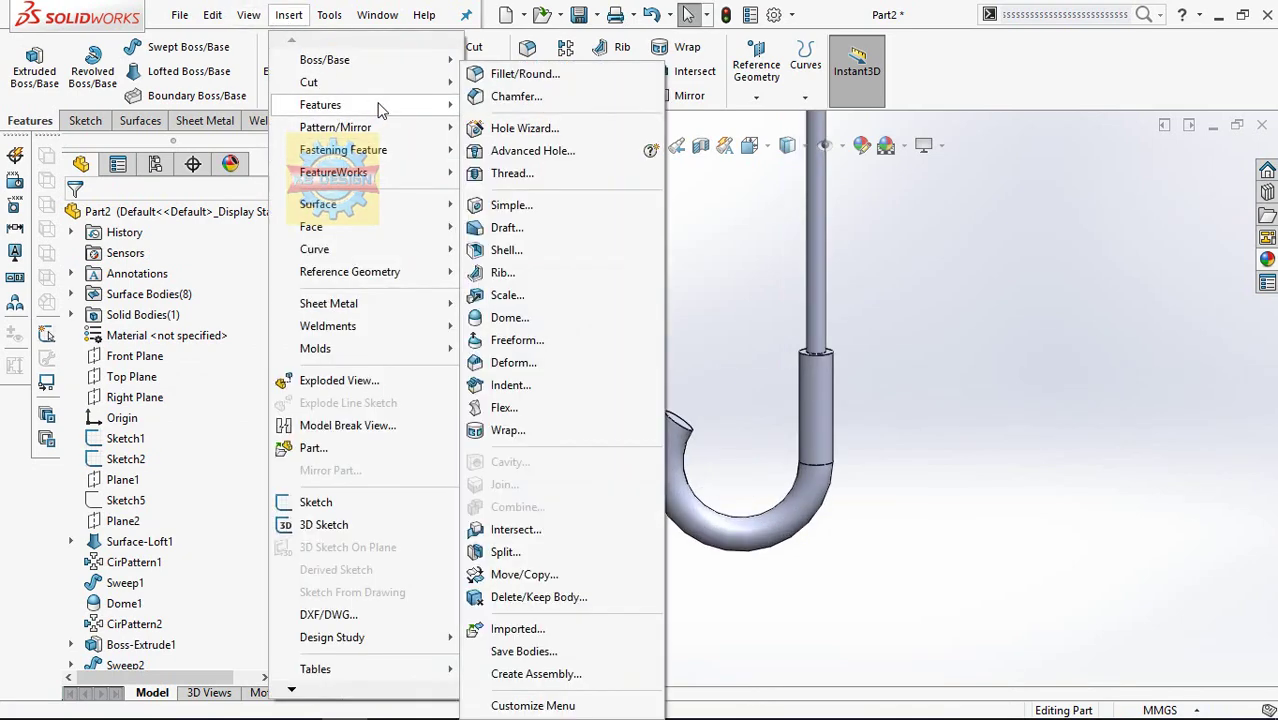
{"action": "left_click", "coordinate": [505, 317]}
{"action": "scroll", "coordinate": [678, 423], "scroll_direction": "down", "scroll_amount": 2}
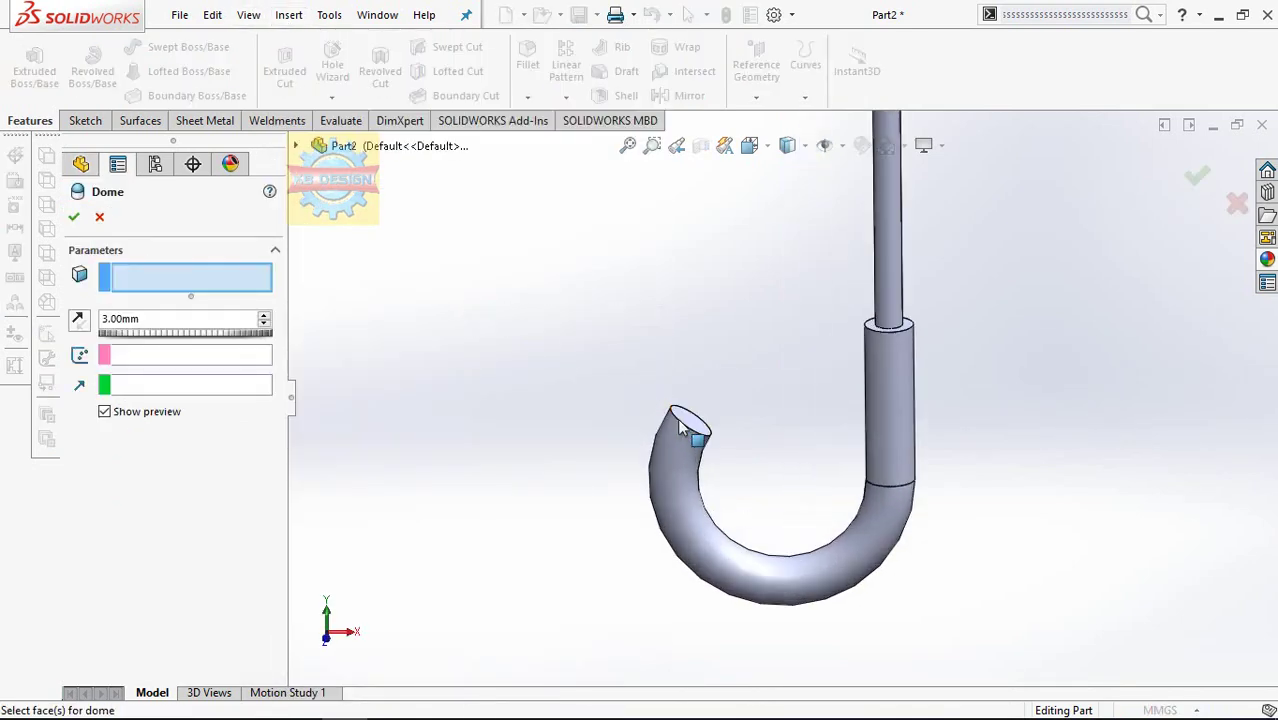
{"action": "left_click", "coordinate": [690, 421]}
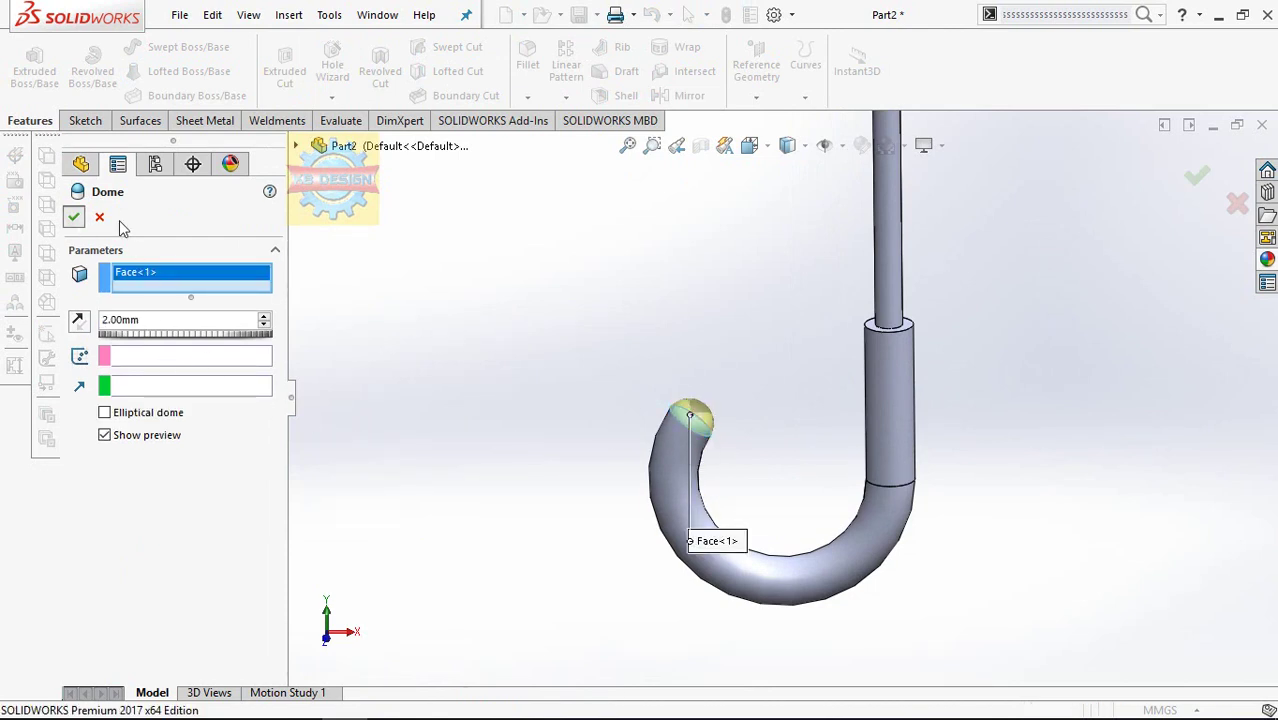
{"action": "left_click", "coordinate": [73, 217]}
- Fillet the handle sleeve's top edge with a 0.3 mm radius
{"action": "left_click", "coordinate": [527, 60]}
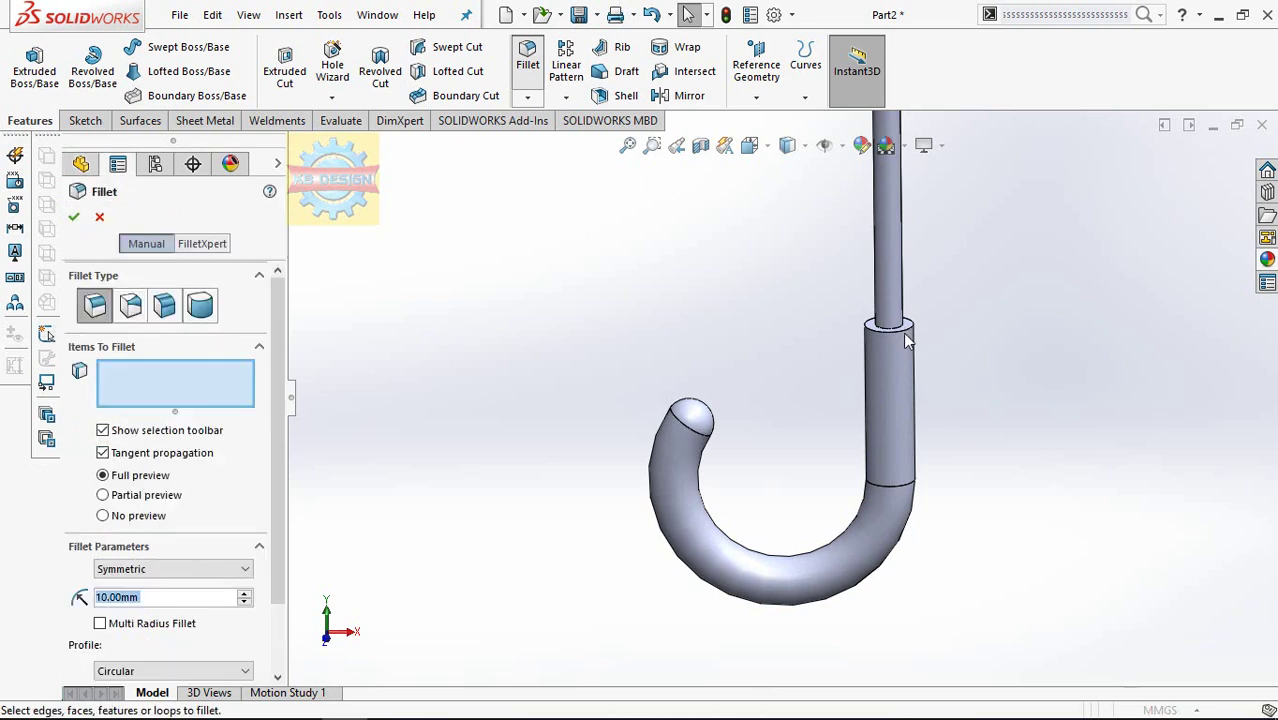
{"action": "left_click", "coordinate": [903, 329]}
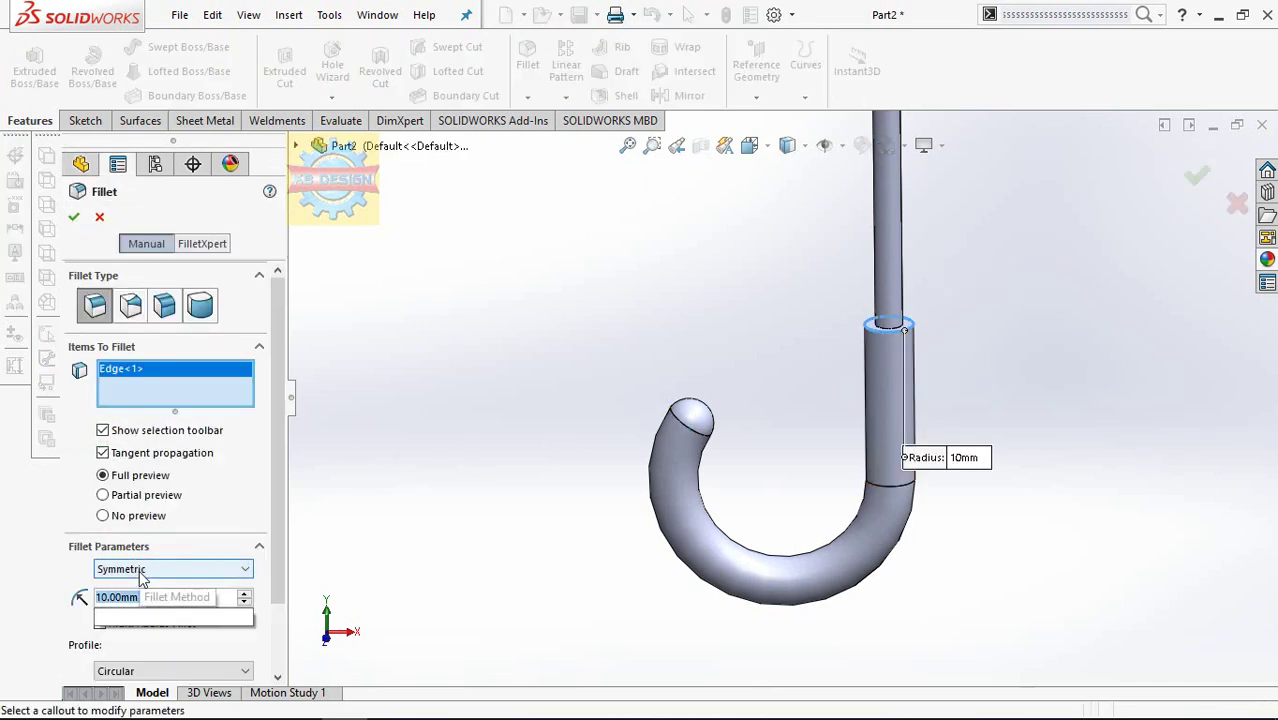
{"action": "type", "text": "0."}
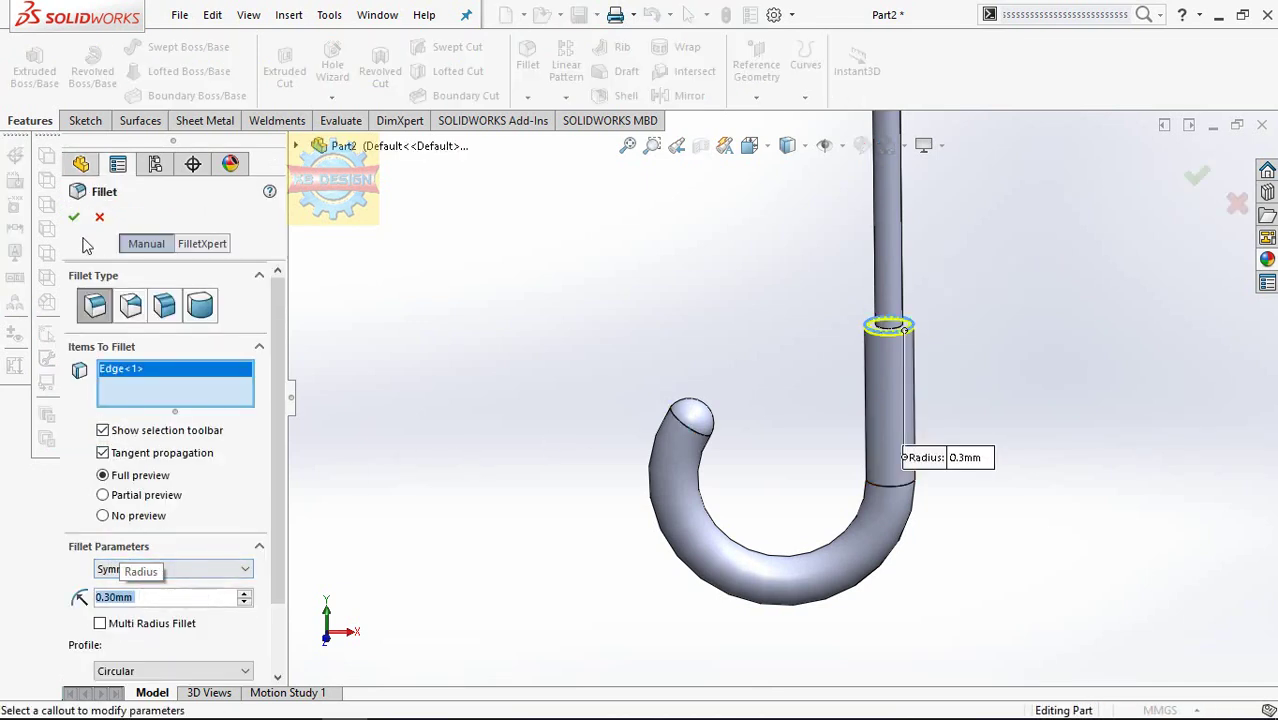
{"action": "left_click", "coordinate": [74, 217]}
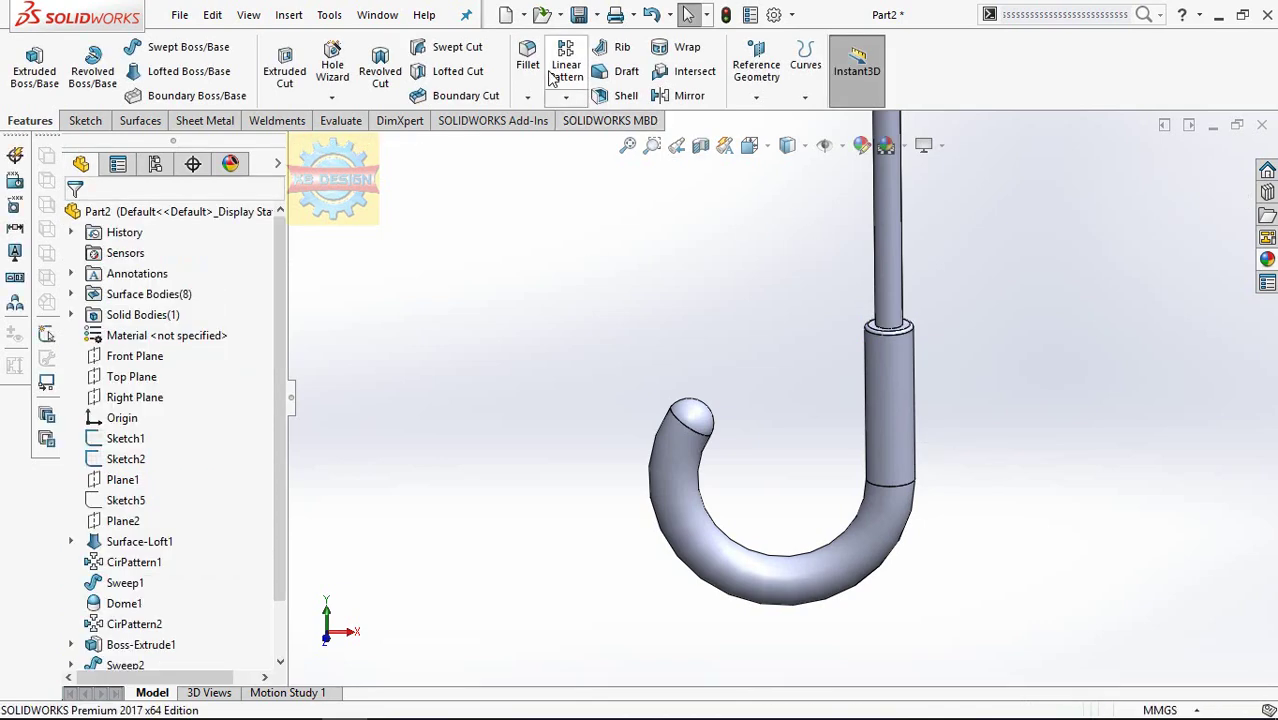
{"action": "left_click", "coordinate": [538, 62]}
{"action": "left_click", "coordinate": [900, 326]}
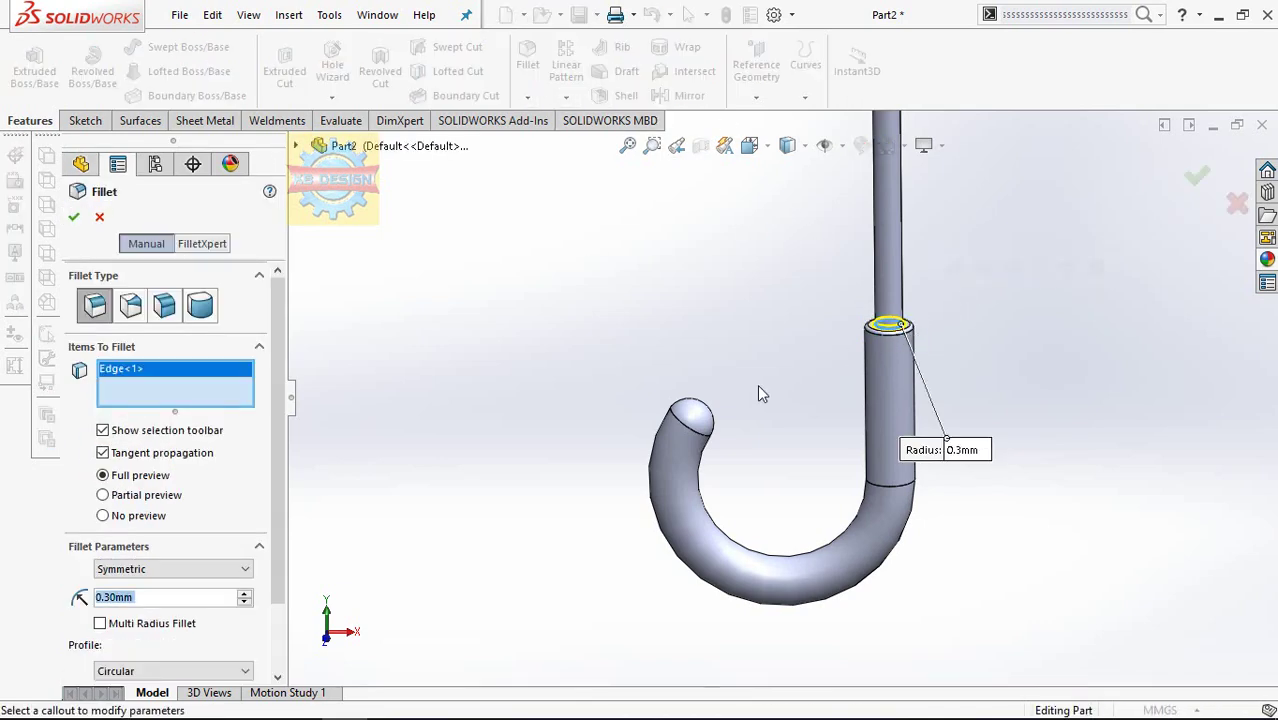
{"action": "left_click", "coordinate": [74, 217]}
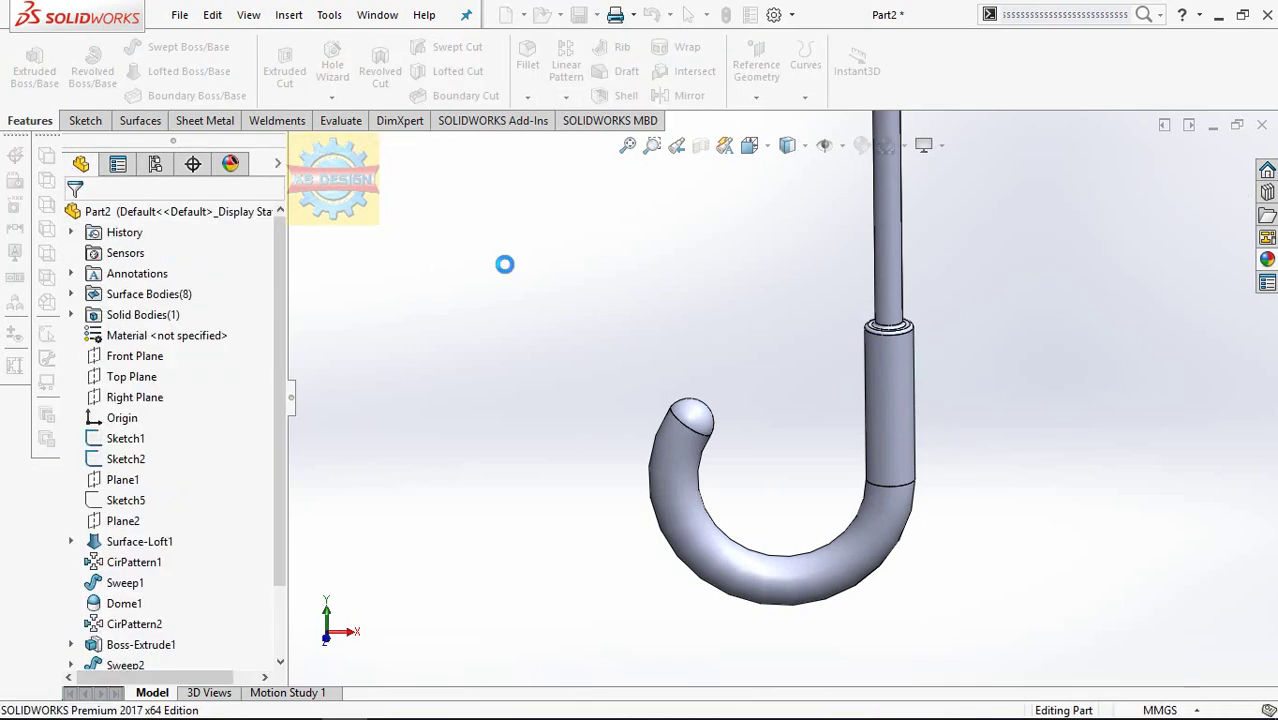
{"action": "scroll", "coordinate": [716, 363], "scroll_direction": "down", "scroll_amount": 3}
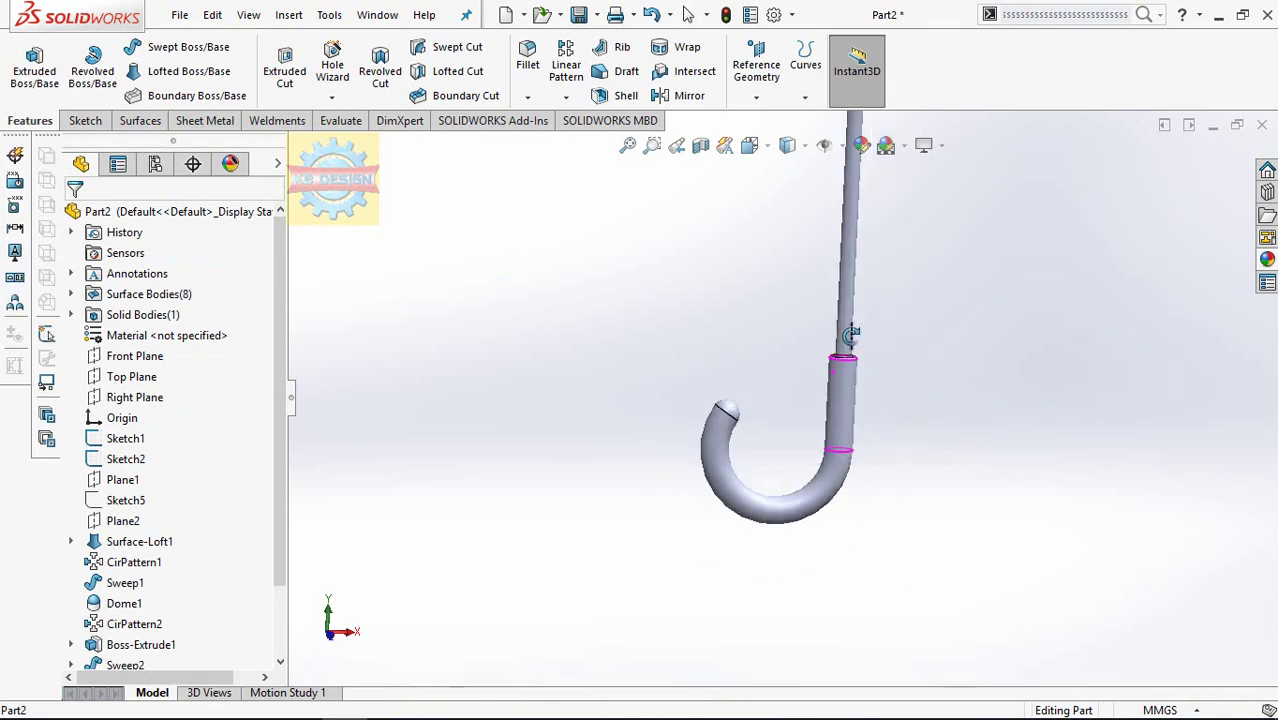
- View the Front Plane normal-to and start a new sketch on it
{"action": "mouse_move", "coordinate": [773, 350]}
{"action": "middle_mouse_down"}
{"action": "mouse_move", "coordinate": [850, 281]}
{"action": "mouse_move", "coordinate": [765, 304]}
{"action": "middle_mouse_up"}
{"action": "scroll", "coordinate": [851, 298], "scroll_direction": "down", "scroll_amount": 3}
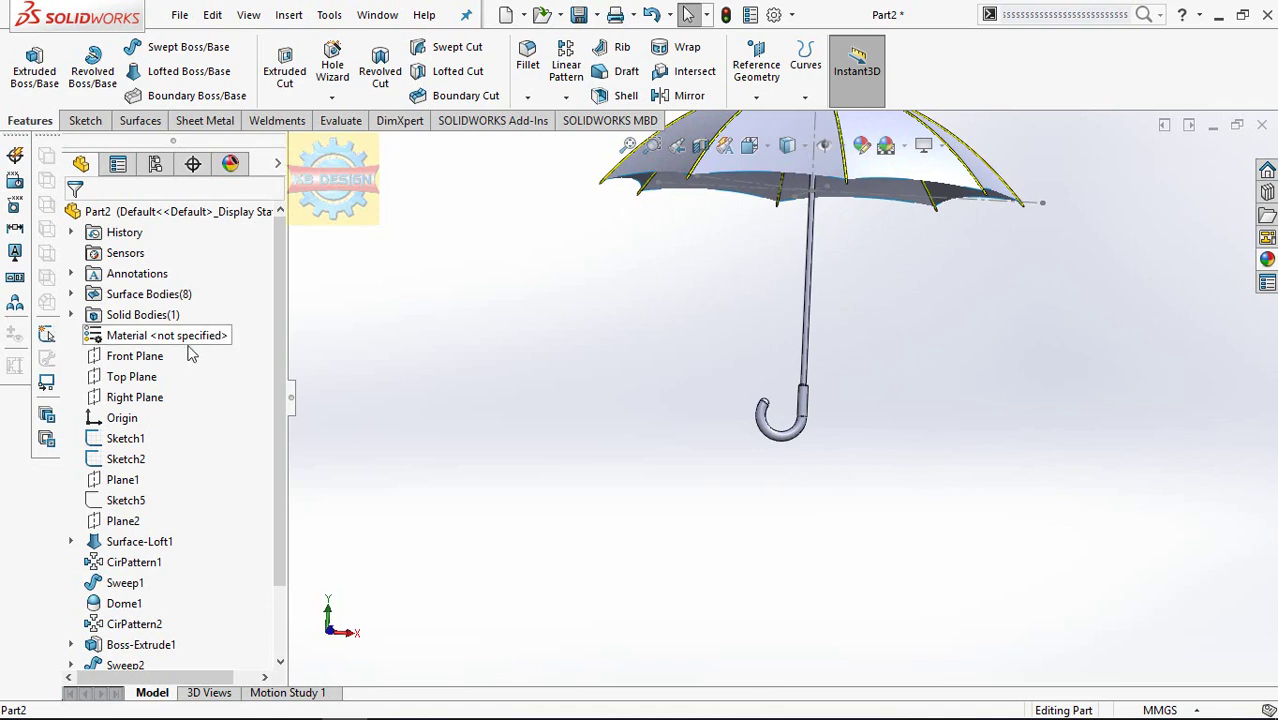
{"action": "left_click", "coordinate": [150, 356]}
{"action": "left_click", "coordinate": [257, 321]}
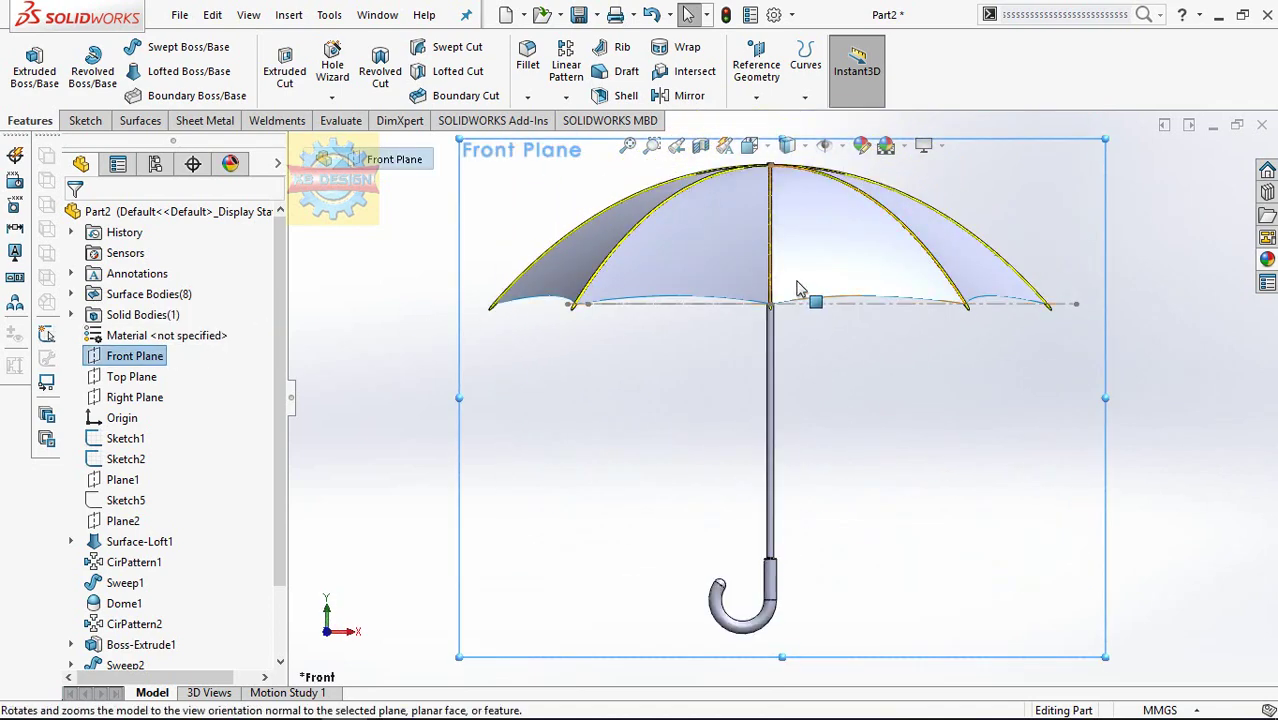
{"action": "left_click", "coordinate": [85, 120]}
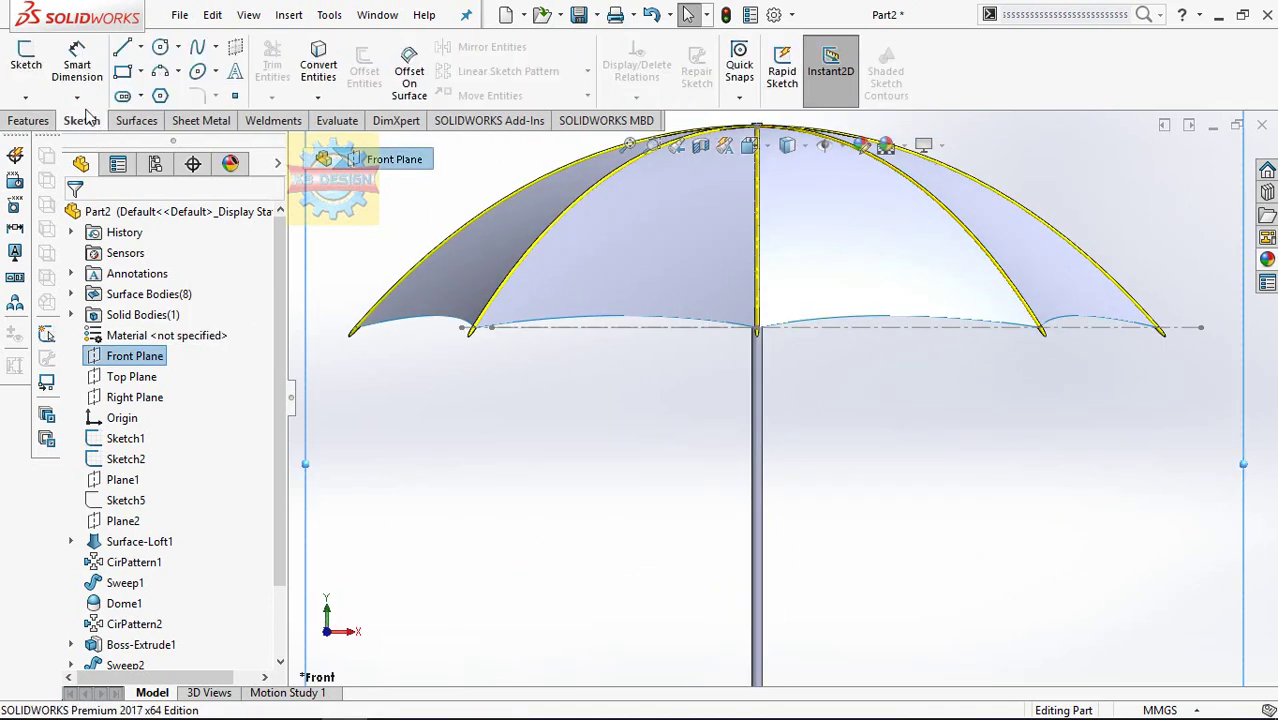
{"action": "left_click", "coordinate": [44, 64]}
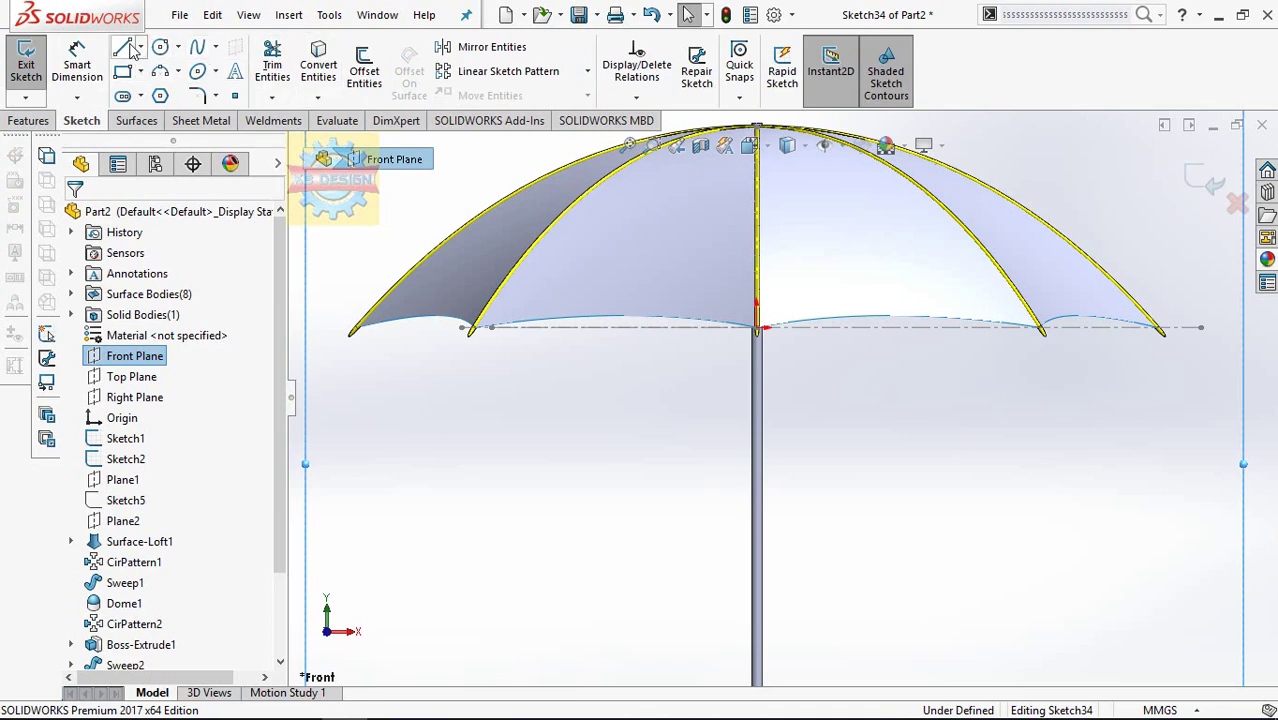
- Draw a closed stepped line profile beside the shaft
{"action": "left_click", "coordinate": [130, 52]}
{"action": "scroll", "coordinate": [648, 190], "scroll_direction": "down", "scroll_amount": 3}
{"action": "left_click", "coordinate": [815, 224]}
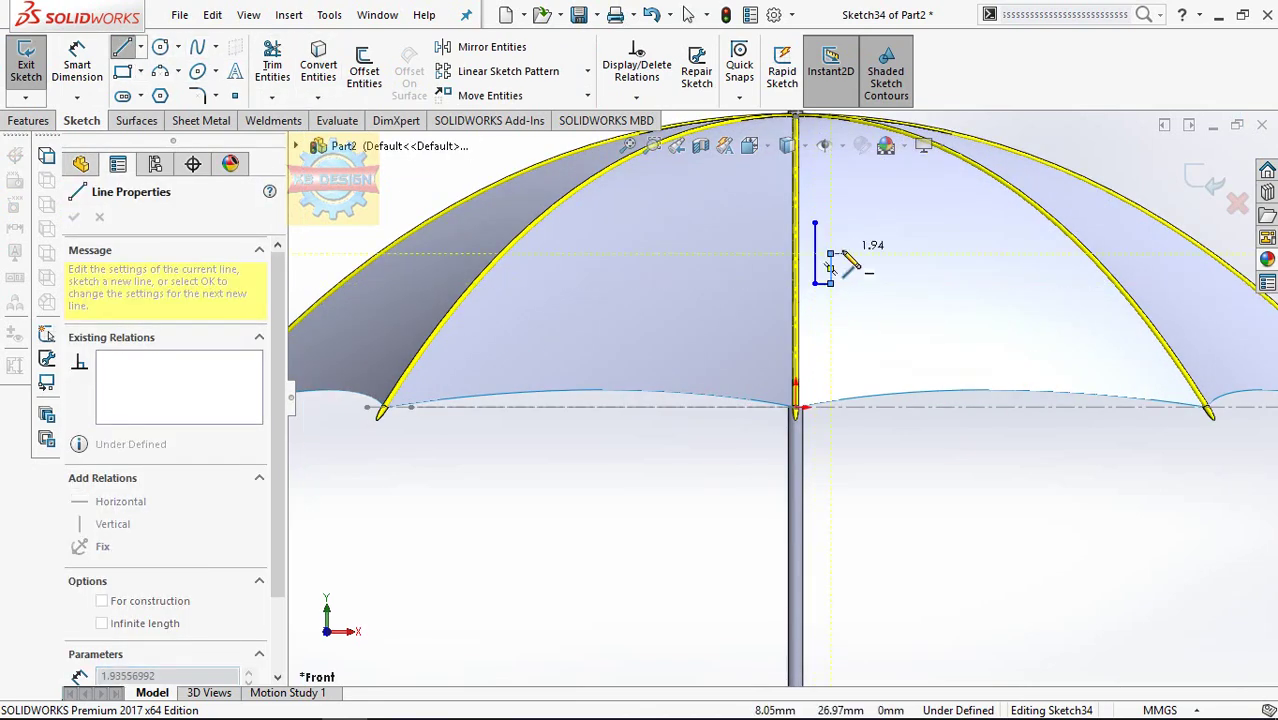
{"action": "left_click", "coordinate": [822, 282]}
{"action": "left_click", "coordinate": [842, 244]}
{"action": "left_click", "coordinate": [842, 222]}
{"action": "left_click", "coordinate": [815, 222]}
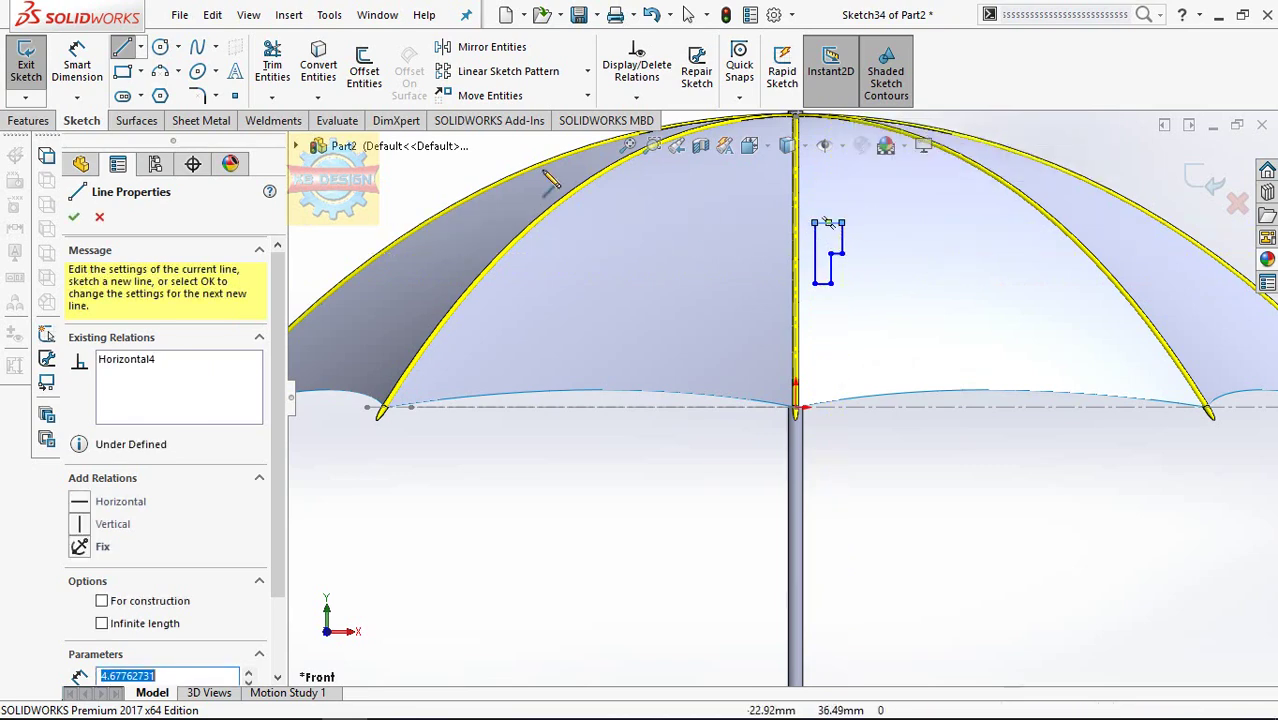
{"action": "key", "text": "Escape"}
- Add a 21.11 distance dimension from the profile corner to the shaft, then discard it
{"action": "left_click", "coordinate": [815, 285]}
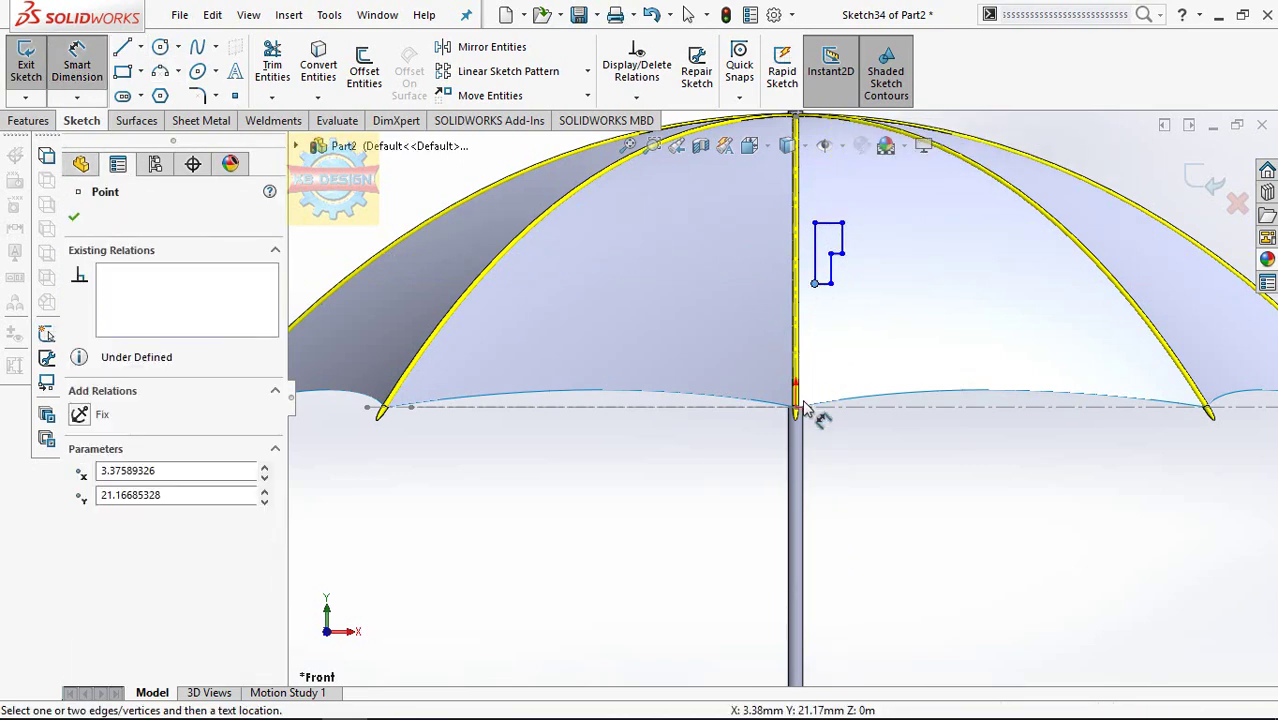
{"action": "left_click", "coordinate": [797, 408]}
{"action": "left_click", "coordinate": [831, 499]}
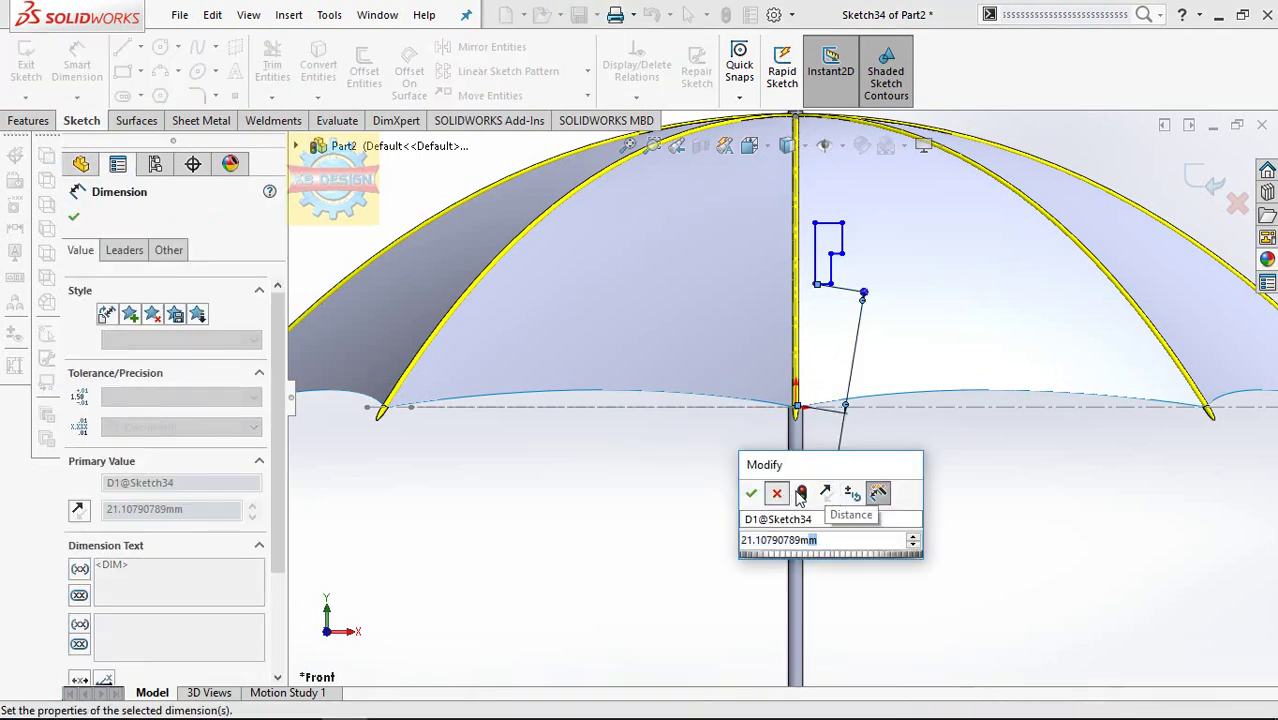
{"action": "left_click", "coordinate": [779, 494]}
{"action": "key", "text": "Escape"}
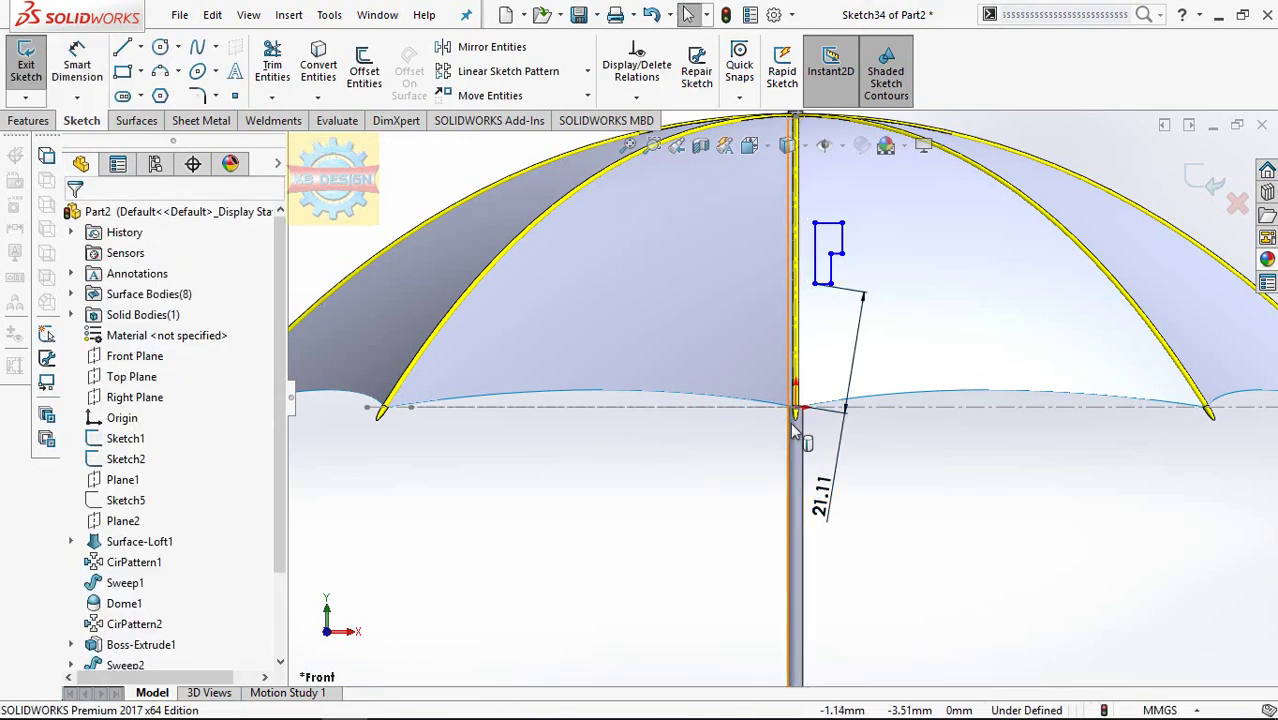
{"action": "key", "text": "Escape"}
- Place a 4.68 dimension on the profile's top line, then undo it
{"action": "left_click", "coordinate": [830, 406]}
{"action": "left_click", "coordinate": [77, 77]}
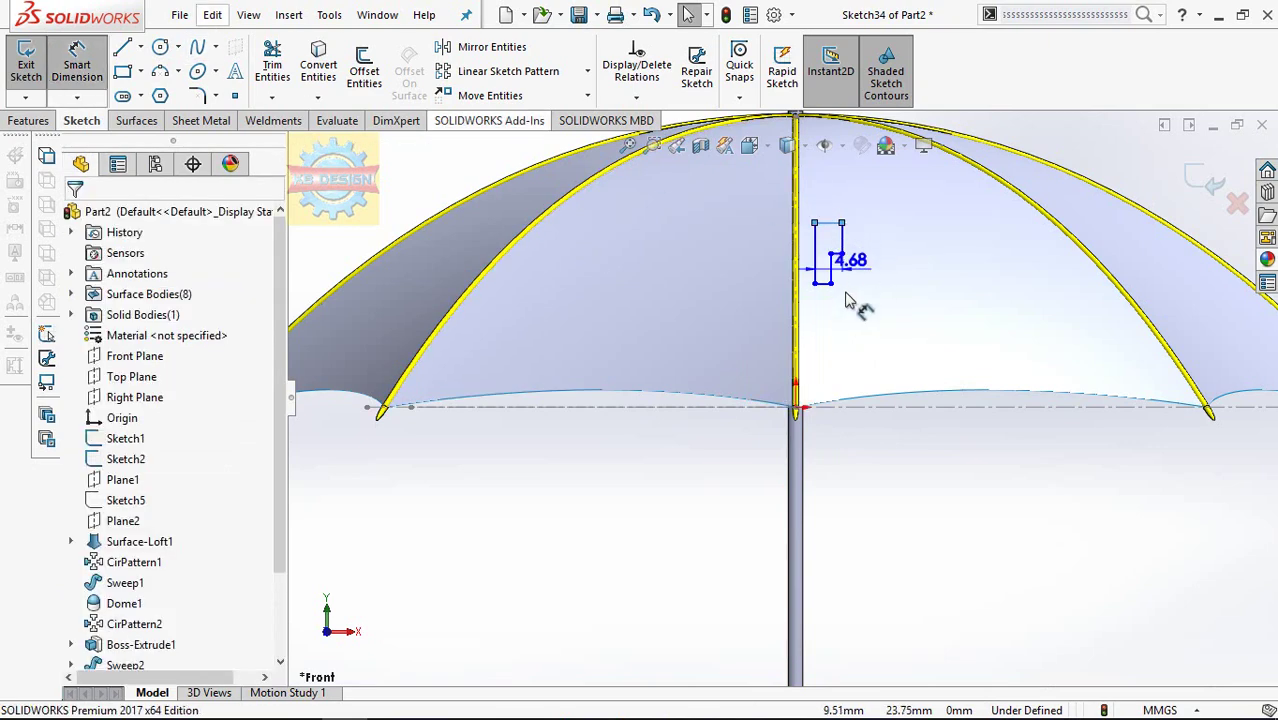
{"action": "left_click", "coordinate": [846, 332]}
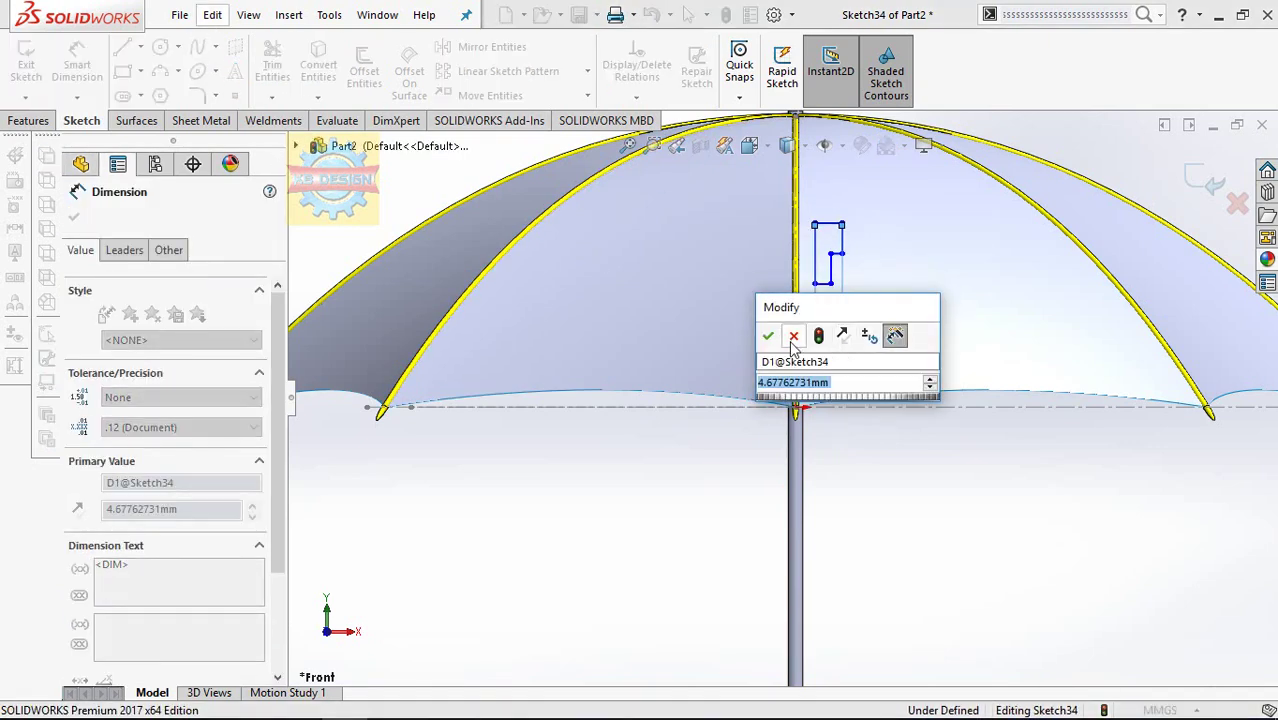
{"action": "left_click", "coordinate": [794, 335]}
{"action": "key", "text": "Escape"}
{"action": "key", "text": "ctrl+z"}
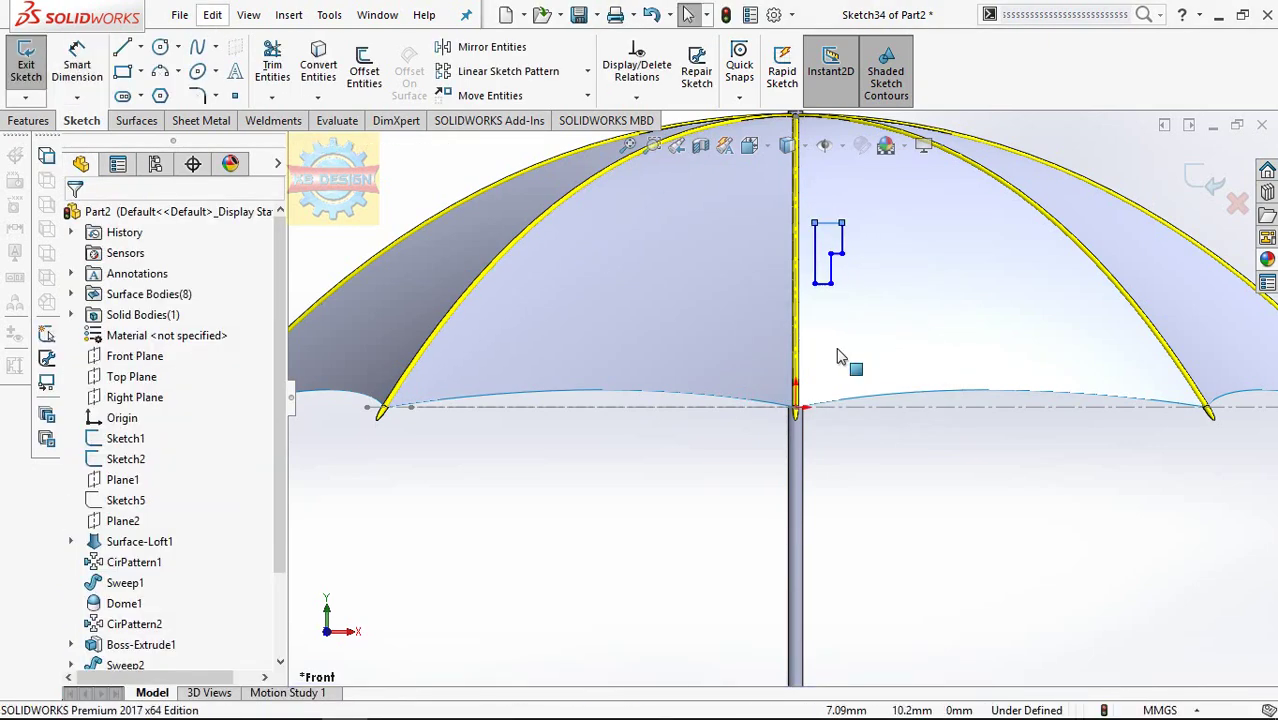
{"action": "key", "text": "Escape"}
- Dimension the profile's top edge to 1.20 and bottom edge to 0.60
{"action": "left_click", "coordinate": [77, 65]}
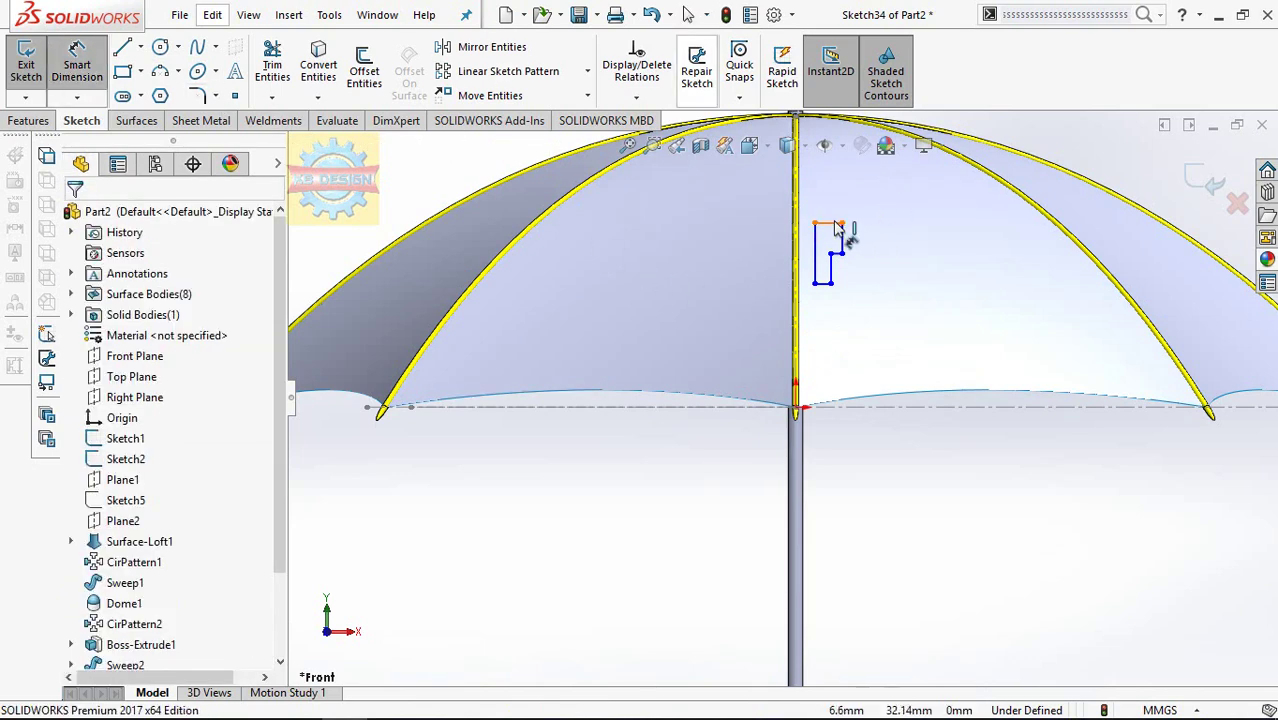
{"action": "left_click", "coordinate": [858, 214]}
{"action": "left_click", "coordinate": [872, 212]}
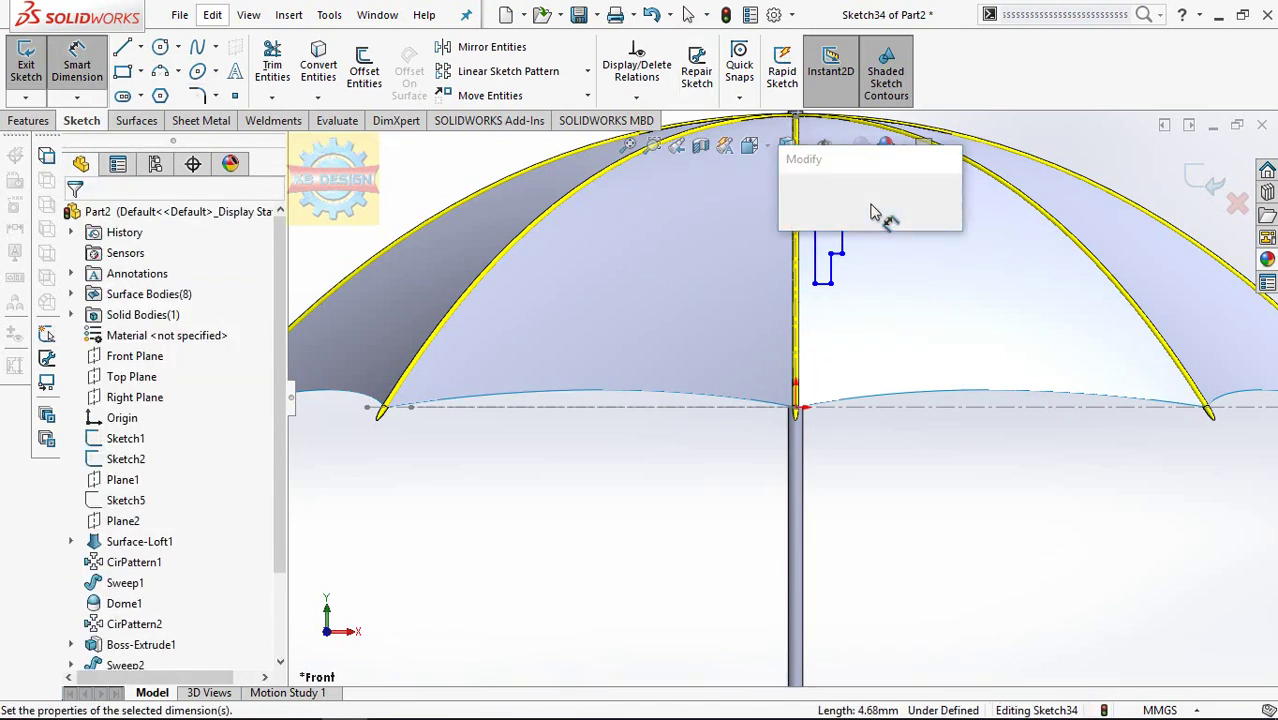
{"action": "type", "text": "1.2"}
{"action": "key", "text": "Return"}
{"action": "scroll", "coordinate": [849, 255], "scroll_direction": "down", "scroll_amount": 2}
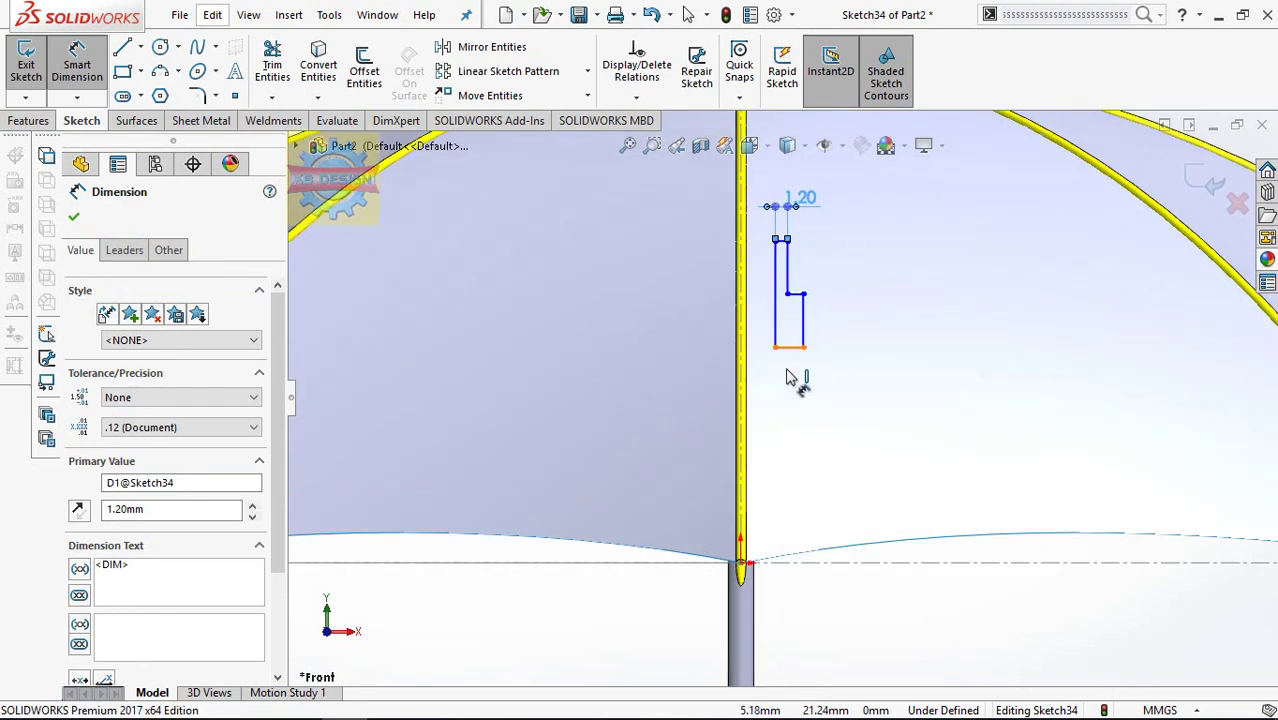
{"action": "left_click", "coordinate": [790, 347]}
{"action": "left_click", "coordinate": [783, 428]}
{"action": "type", "text": "0.6"}
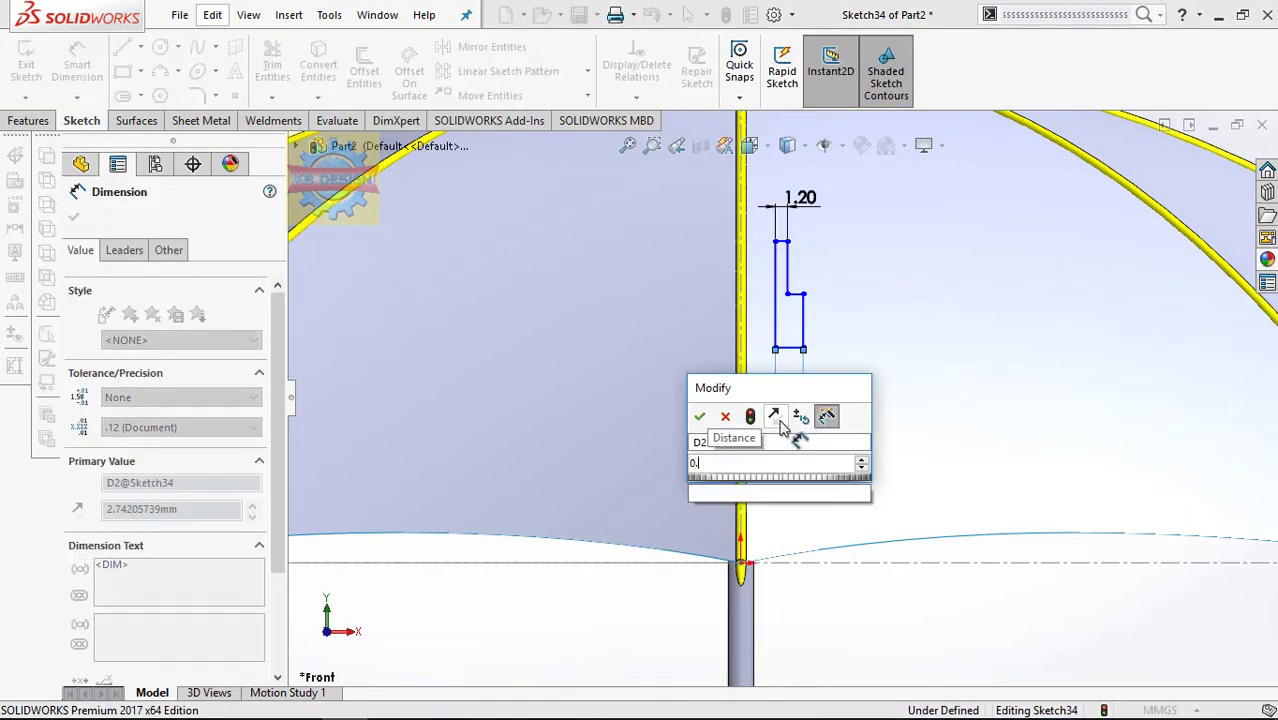
{"action": "key", "text": "Return"}
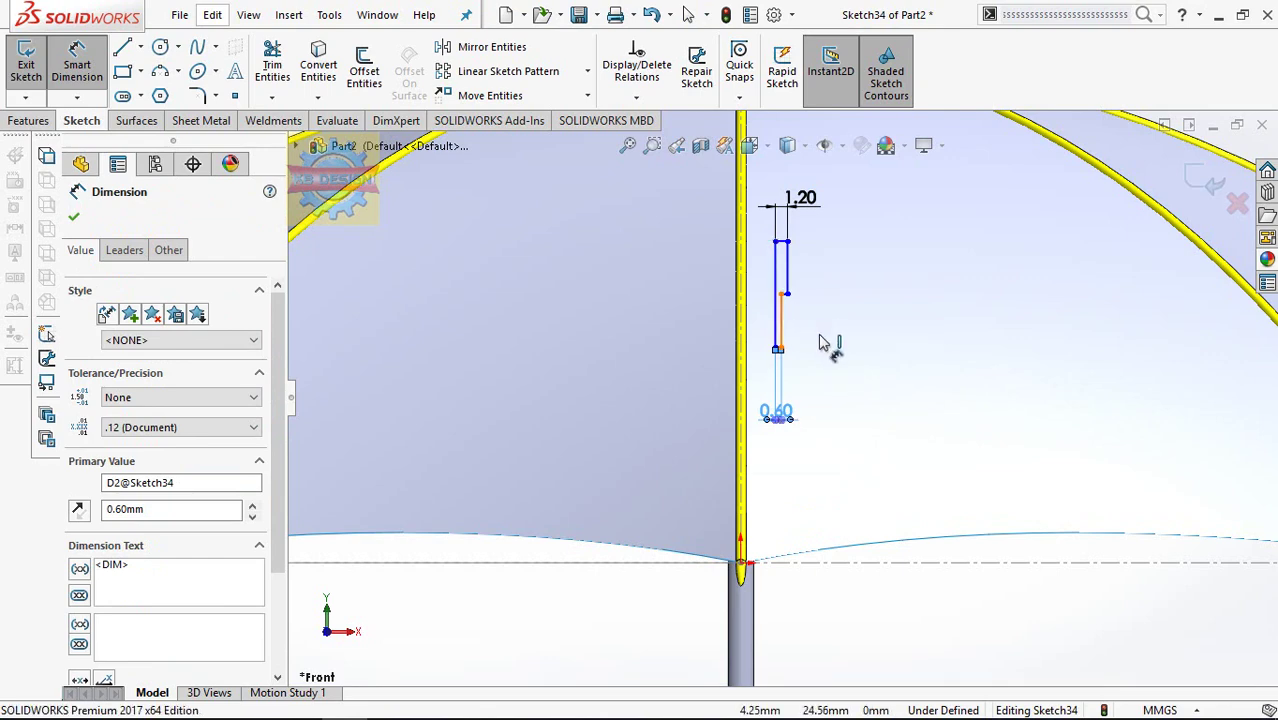
- Set the short step height to 2 mm, keeping the long side at 8.48
{"action": "left_click", "coordinate": [788, 322]}
{"action": "left_click", "coordinate": [832, 345]}
{"action": "type", "text": "2"}
{"action": "key", "text": "Return"}
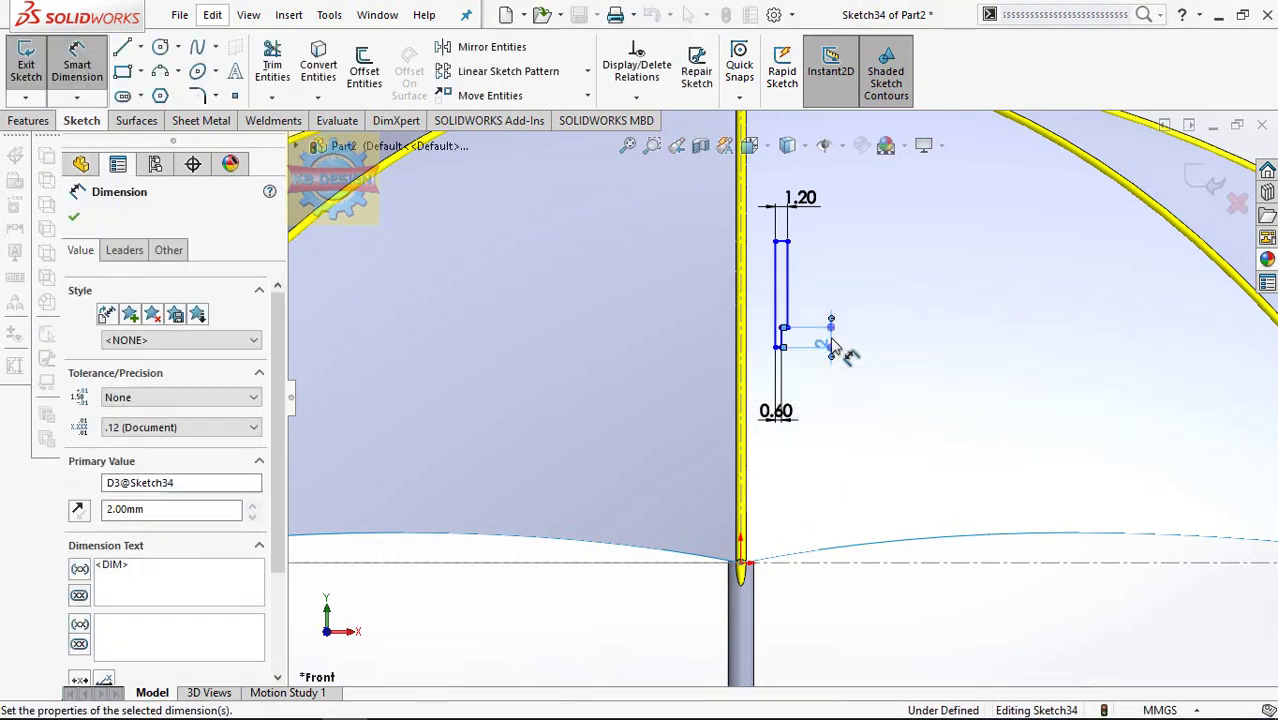
{"action": "left_click", "coordinate": [790, 293]}
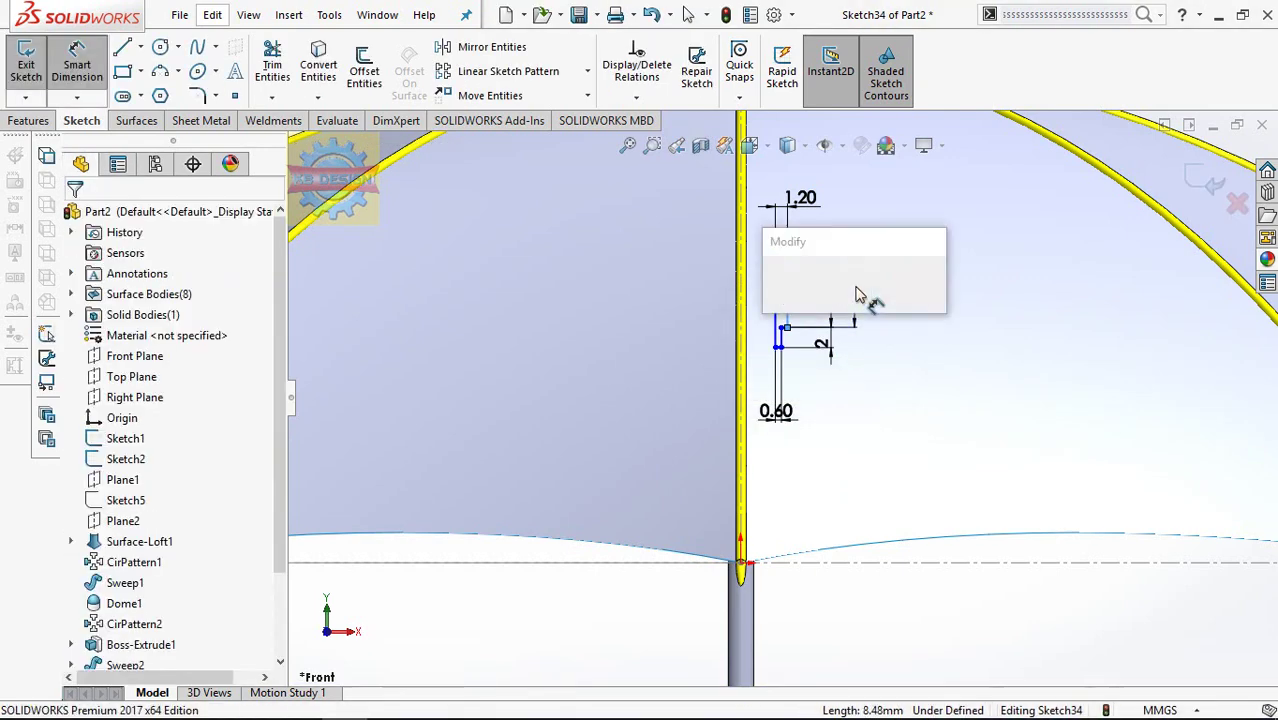
{"action": "left_click", "coordinate": [855, 293]}
{"action": "type", "text": "1"}
{"action": "key", "text": "Return"}
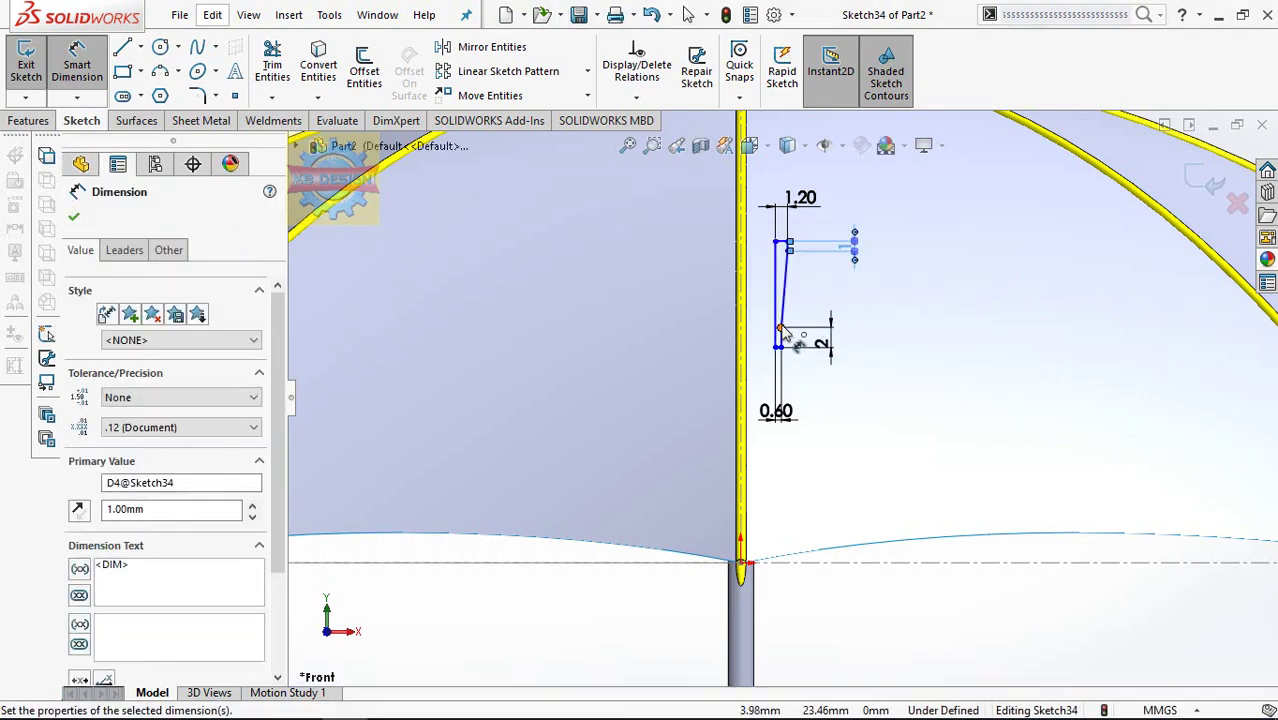
{"action": "key", "text": "ctrl+z"}
{"action": "key", "text": "Escape"}
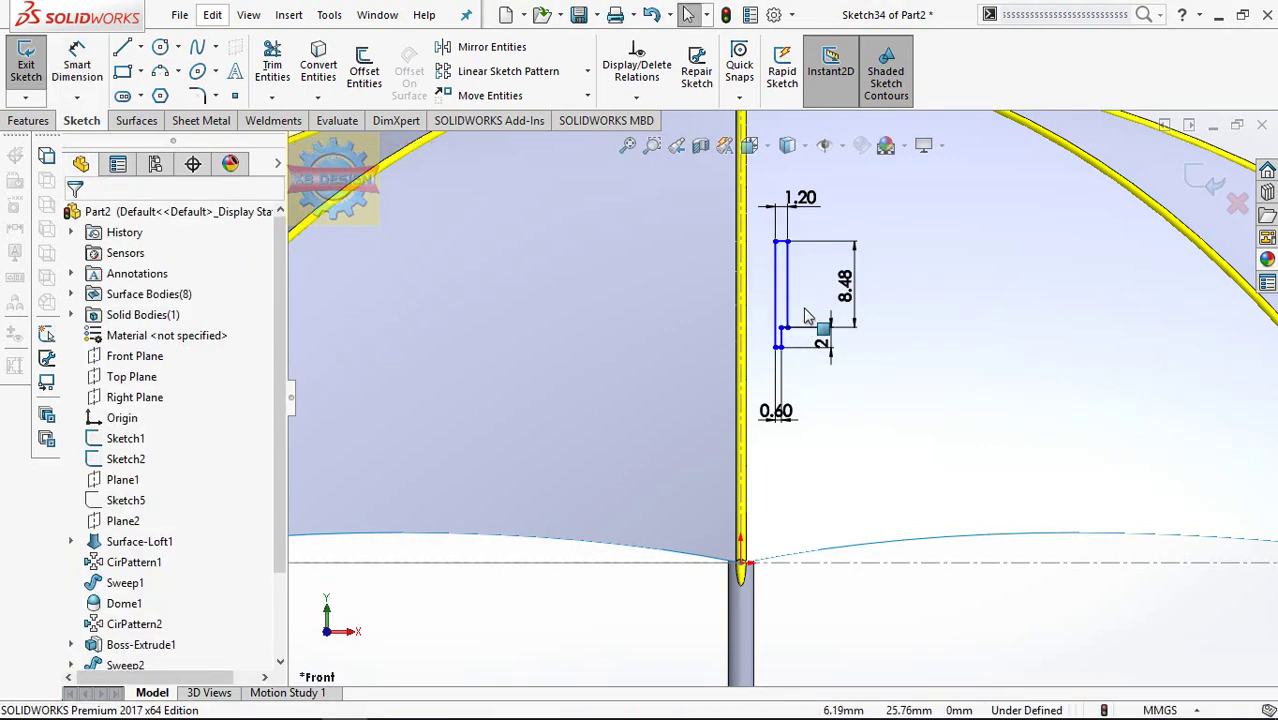
{"action": "scroll", "coordinate": [806, 309], "scroll_direction": "down", "scroll_amount": 2}
{"action": "scroll", "coordinate": [808, 330], "scroll_direction": "down", "scroll_amount": 1}
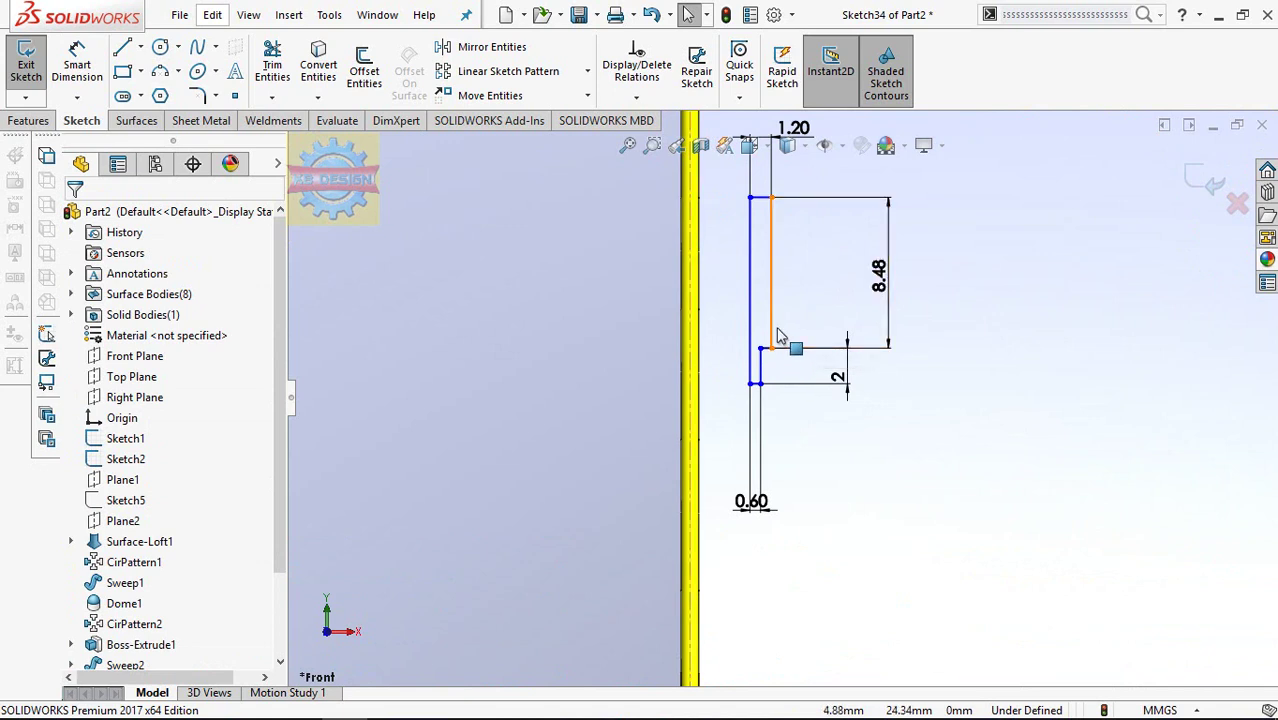
- Change the 8.48 height to 1 mm and make the slanted profile line horizontal
{"action": "double_click", "coordinate": [880, 278]}
{"action": "type", "text": "1"}
{"action": "key", "text": "Return"}
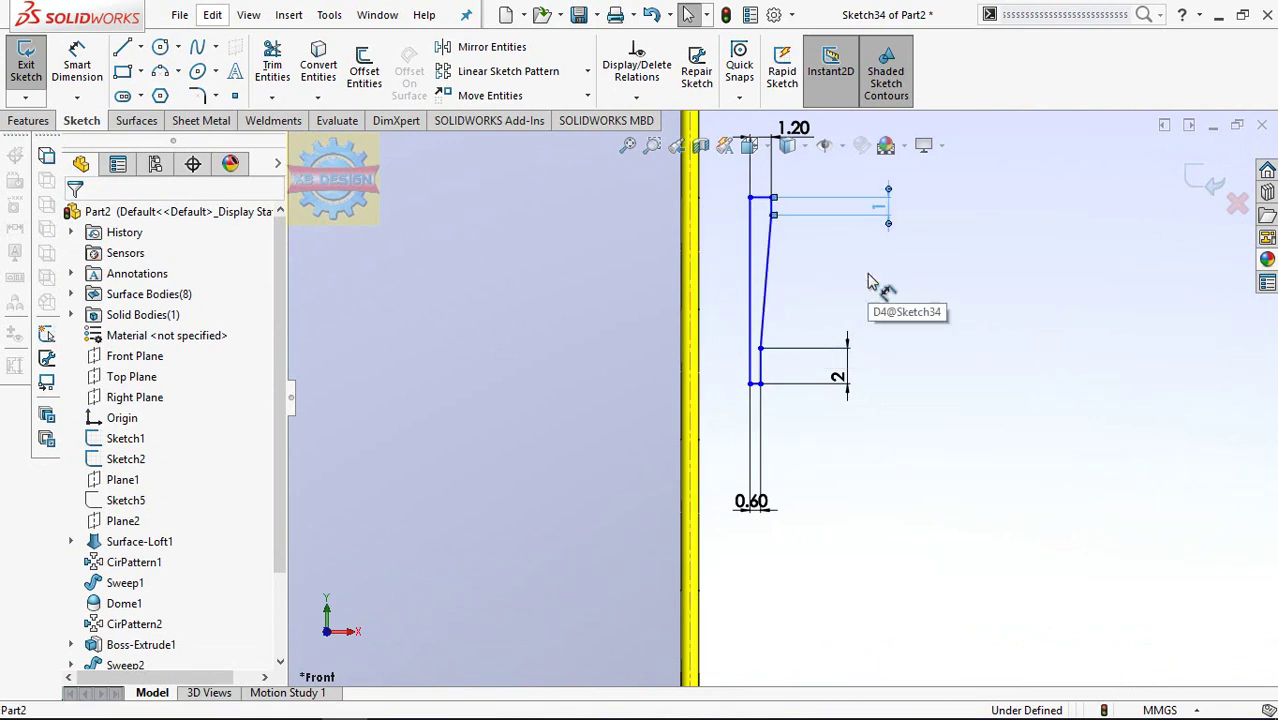
{"action": "left_click", "coordinate": [768, 262]}
{"action": "left_click", "coordinate": [85, 418]}
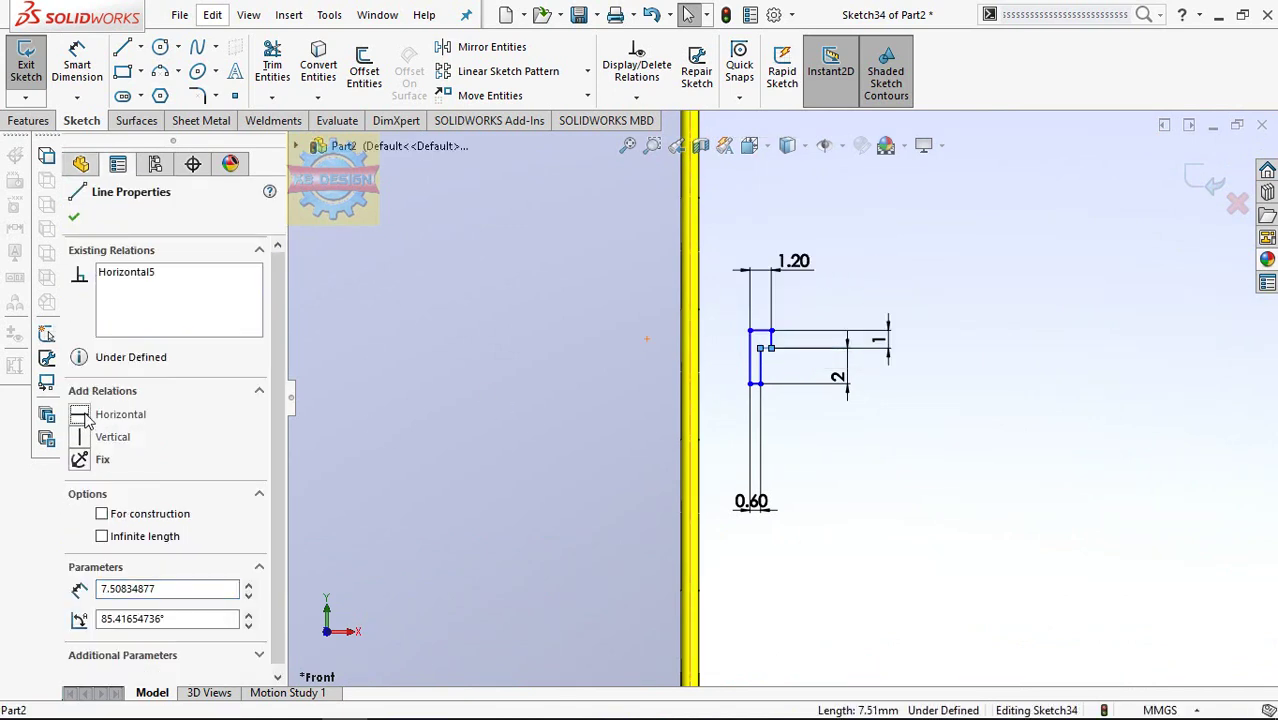
{"action": "left_click", "coordinate": [577, 467]}
{"action": "scroll", "coordinate": [639, 419], "scroll_direction": "up", "scroll_amount": 3}
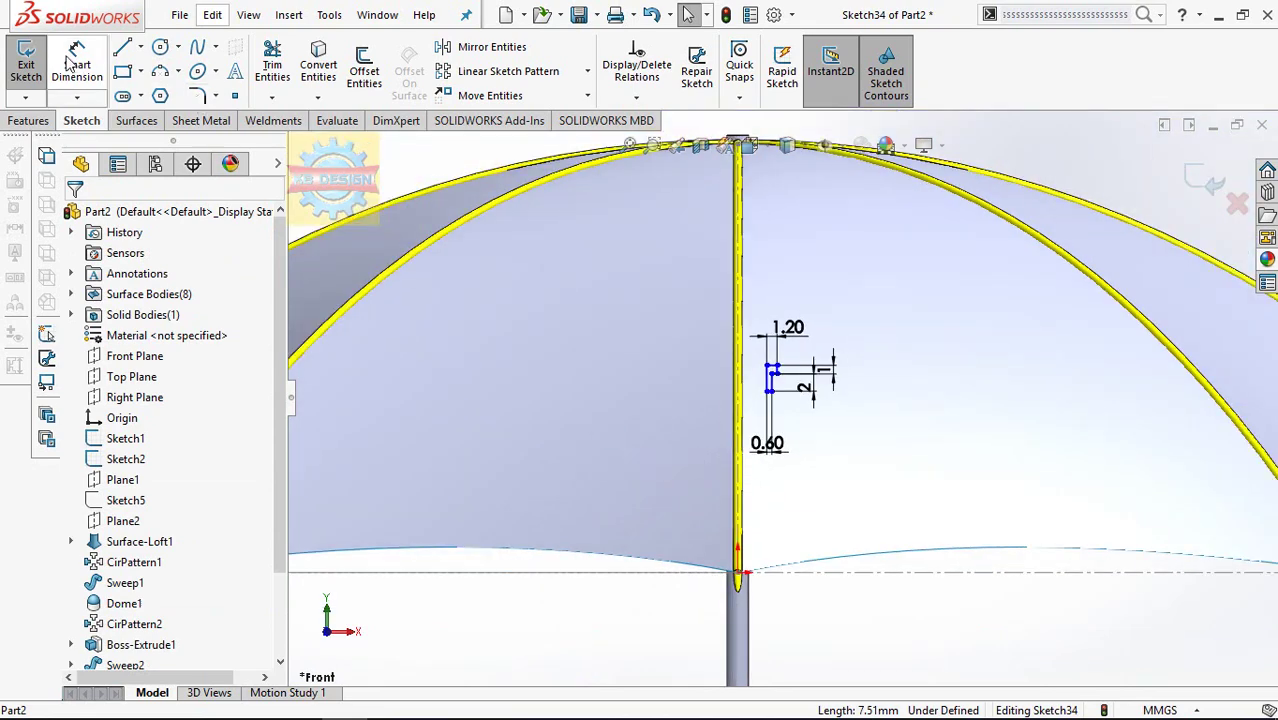
- Dimension the profile corner 1.25 mm horizontally from the origin
{"action": "left_click", "coordinate": [69, 64]}
{"action": "left_click", "coordinate": [768, 391]}
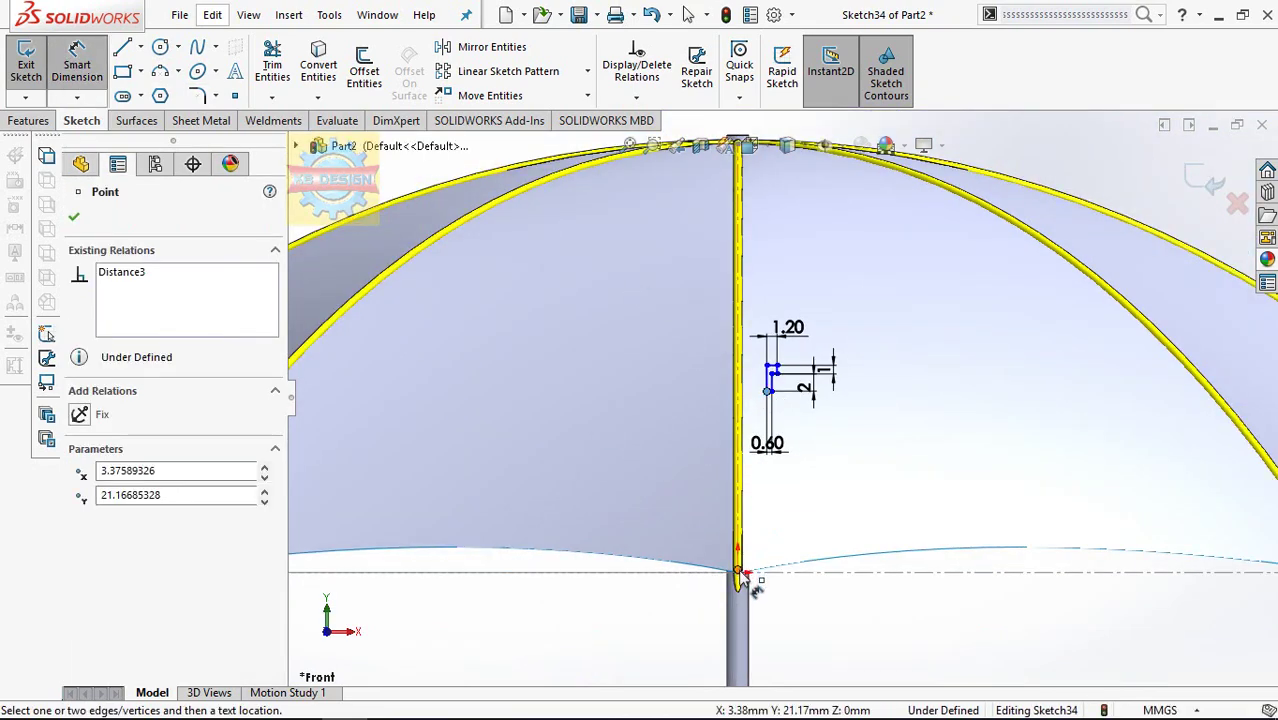
{"action": "left_click", "coordinate": [738, 575]}
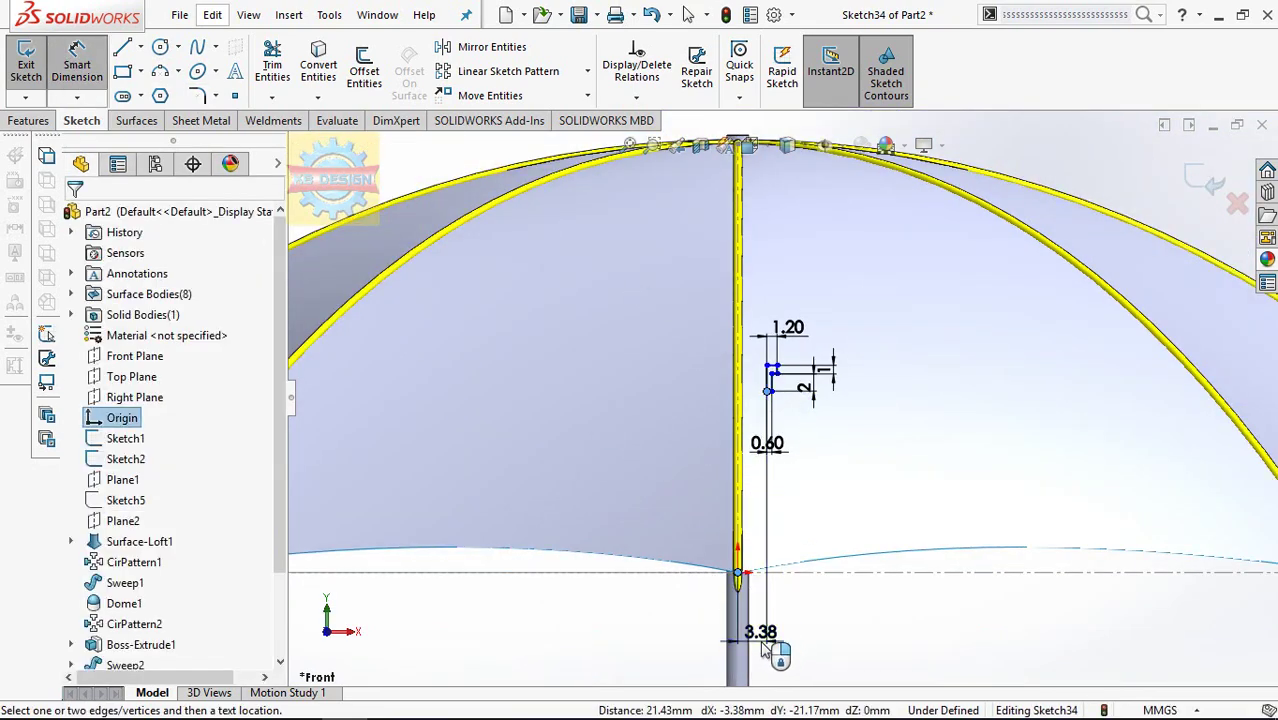
{"action": "left_click", "coordinate": [762, 650]}
{"action": "type", "text": "1.25"}
{"action": "key", "text": "Return"}
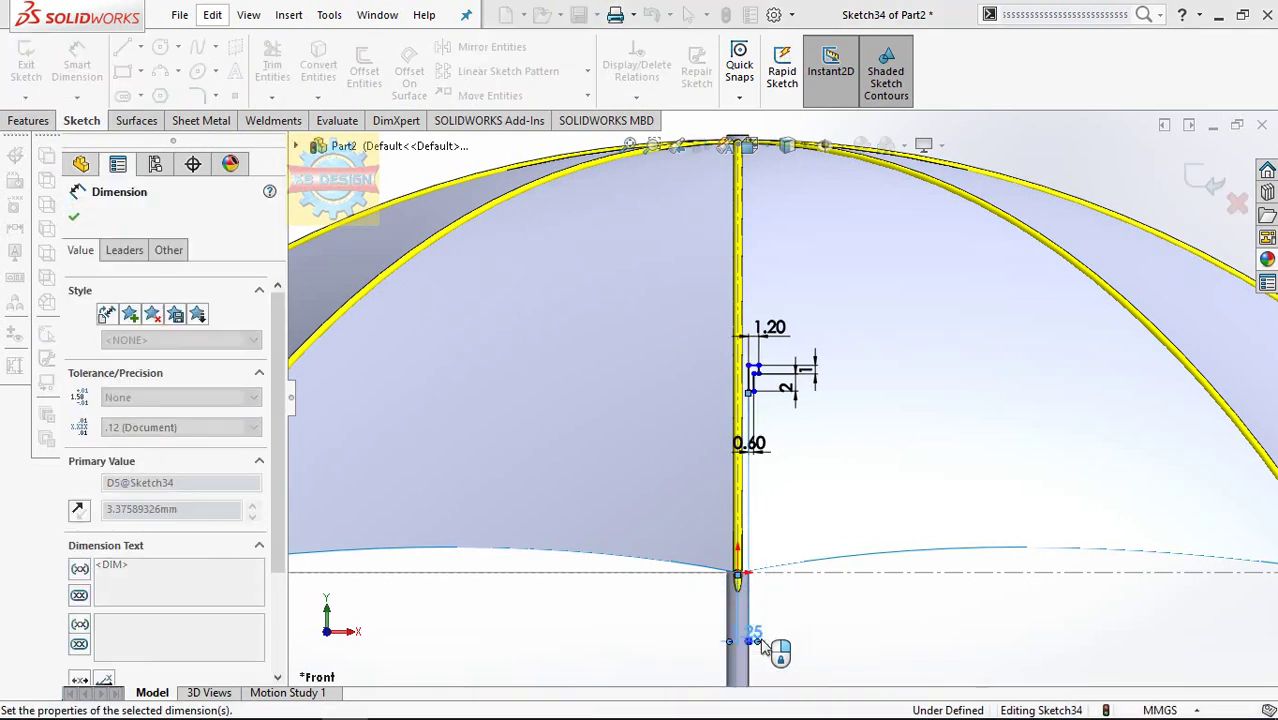
{"action": "key", "text": "Escape"}
{"action": "scroll", "coordinate": [822, 550], "scroll_direction": "down", "scroll_amount": 2}
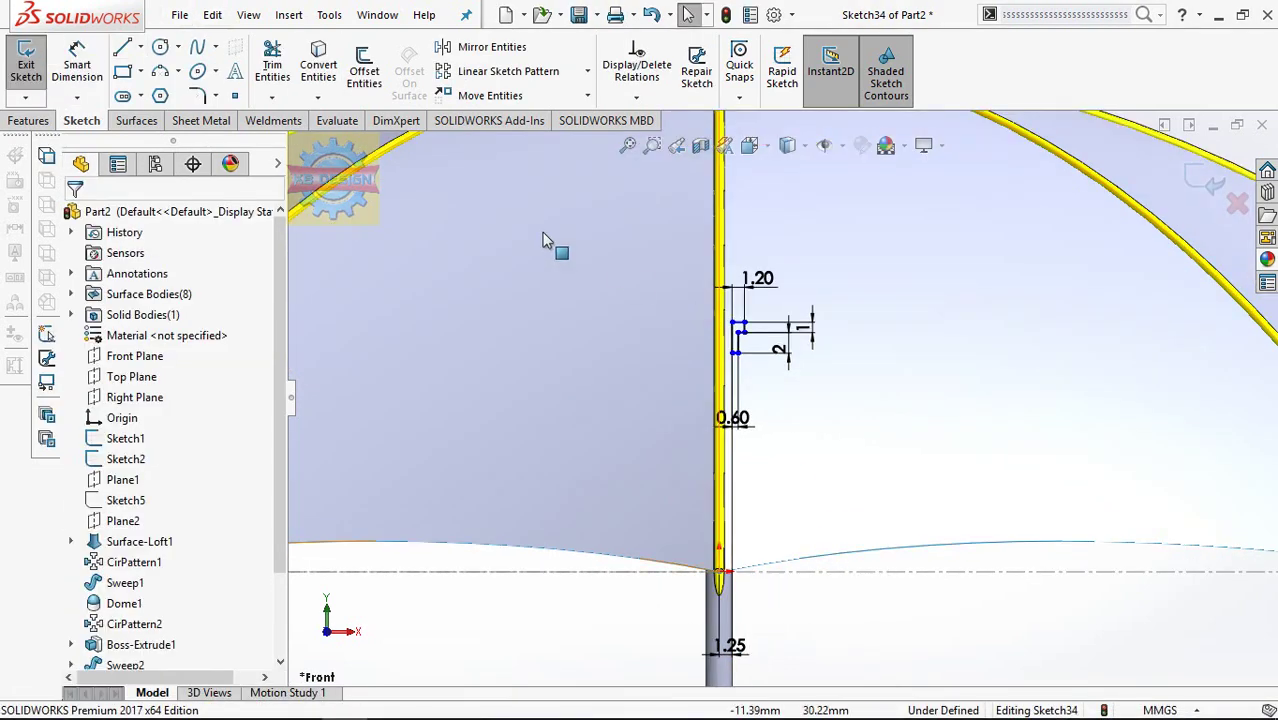
- Dimension the profile corner 26 mm vertically from the origin
{"action": "left_click", "coordinate": [78, 66]}
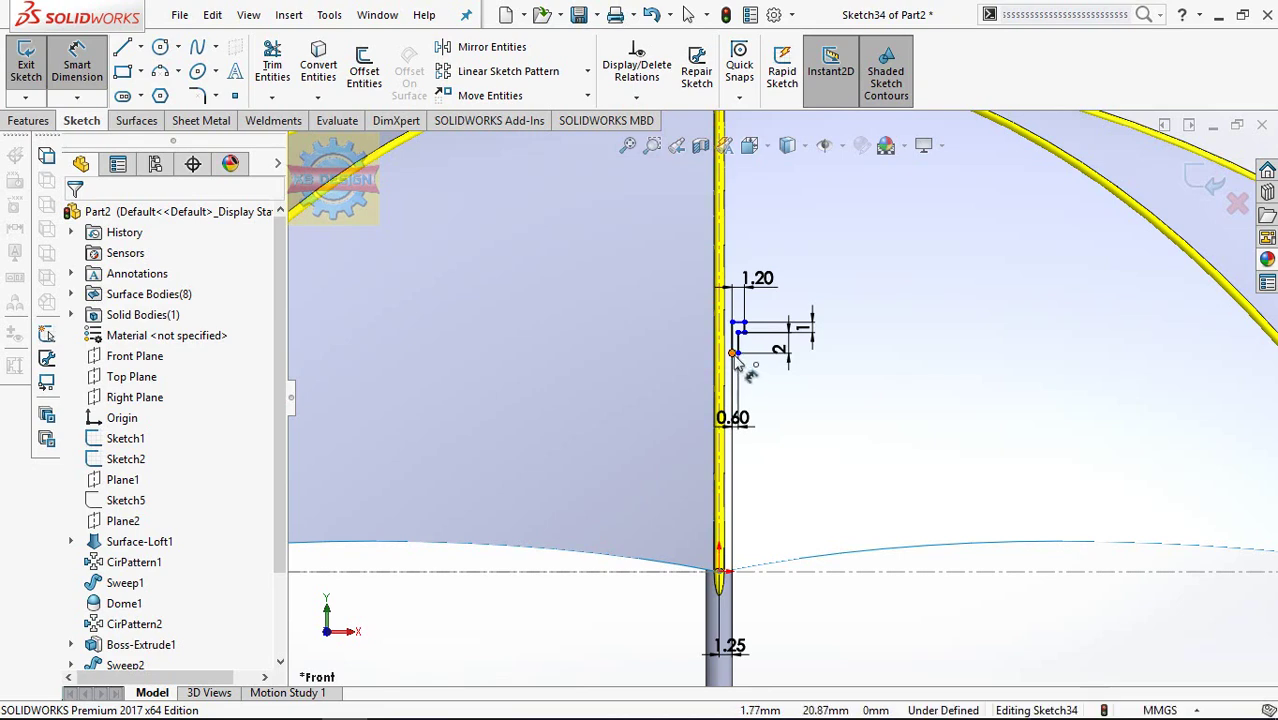
{"action": "left_click", "coordinate": [732, 352]}
{"action": "left_click", "coordinate": [718, 572]}
{"action": "left_click", "coordinate": [880, 495]}
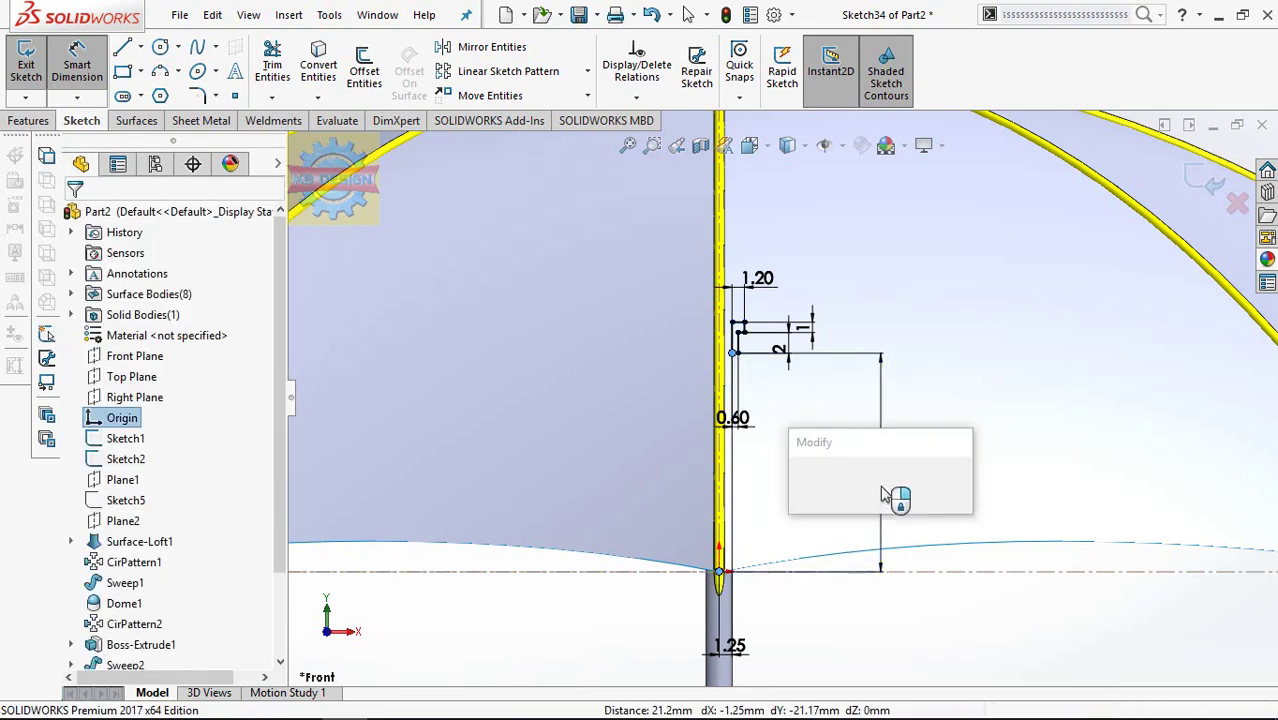
{"action": "type", "text": "26"}
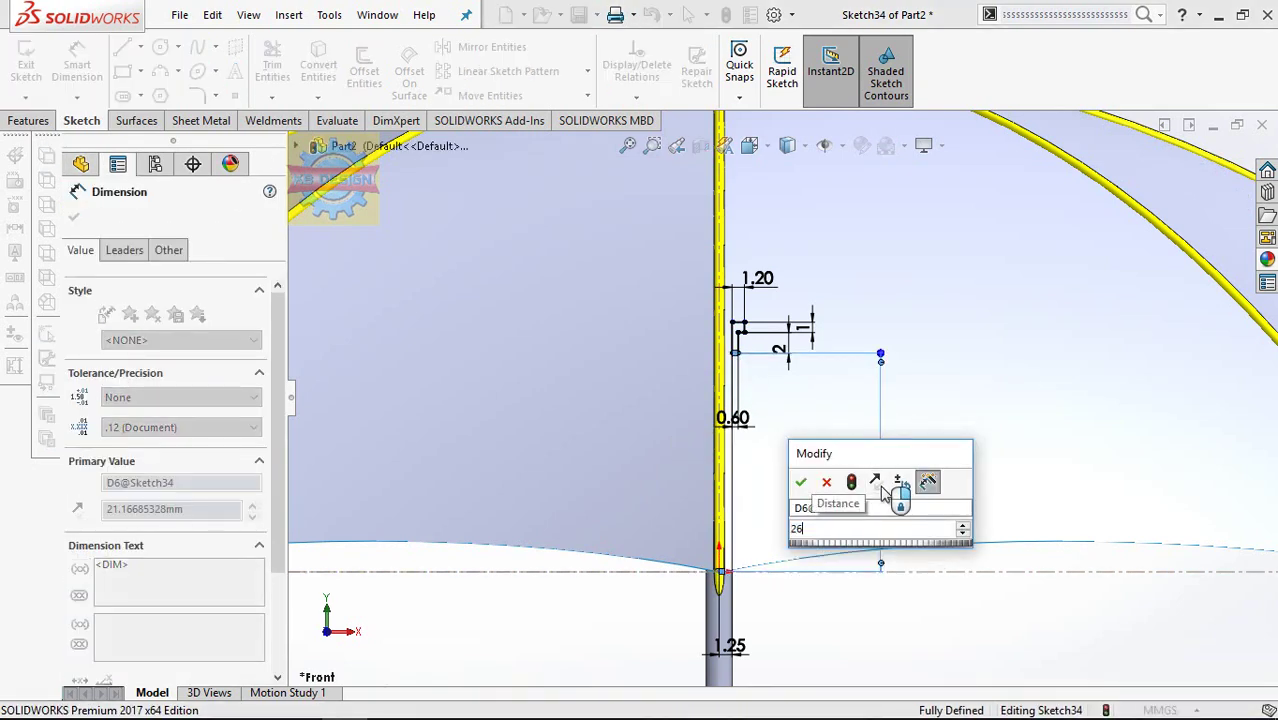
{"action": "key", "text": "Return"}
{"action": "key", "text": "Escape"}
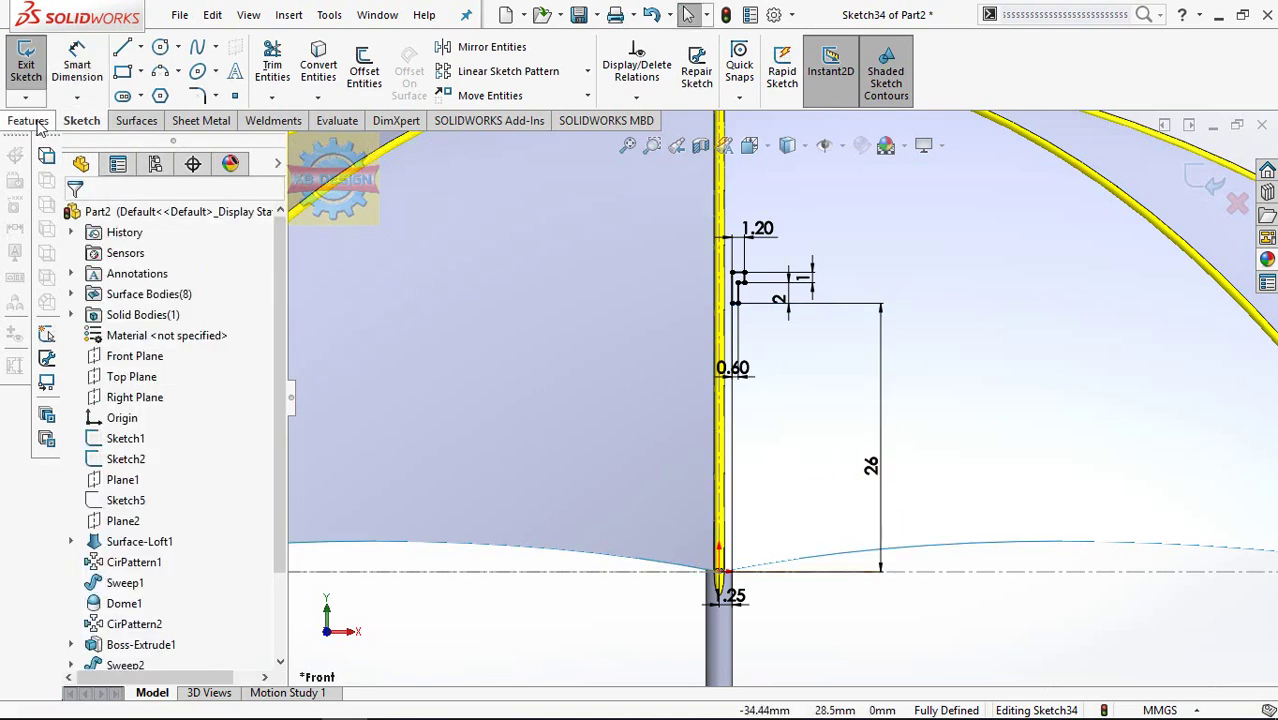
{"action": "left_click", "coordinate": [38, 121]}
- Revolve the collar profile a full 360° around the shaft centreline Line1@Sketch2
{"action": "left_click", "coordinate": [92, 65]}
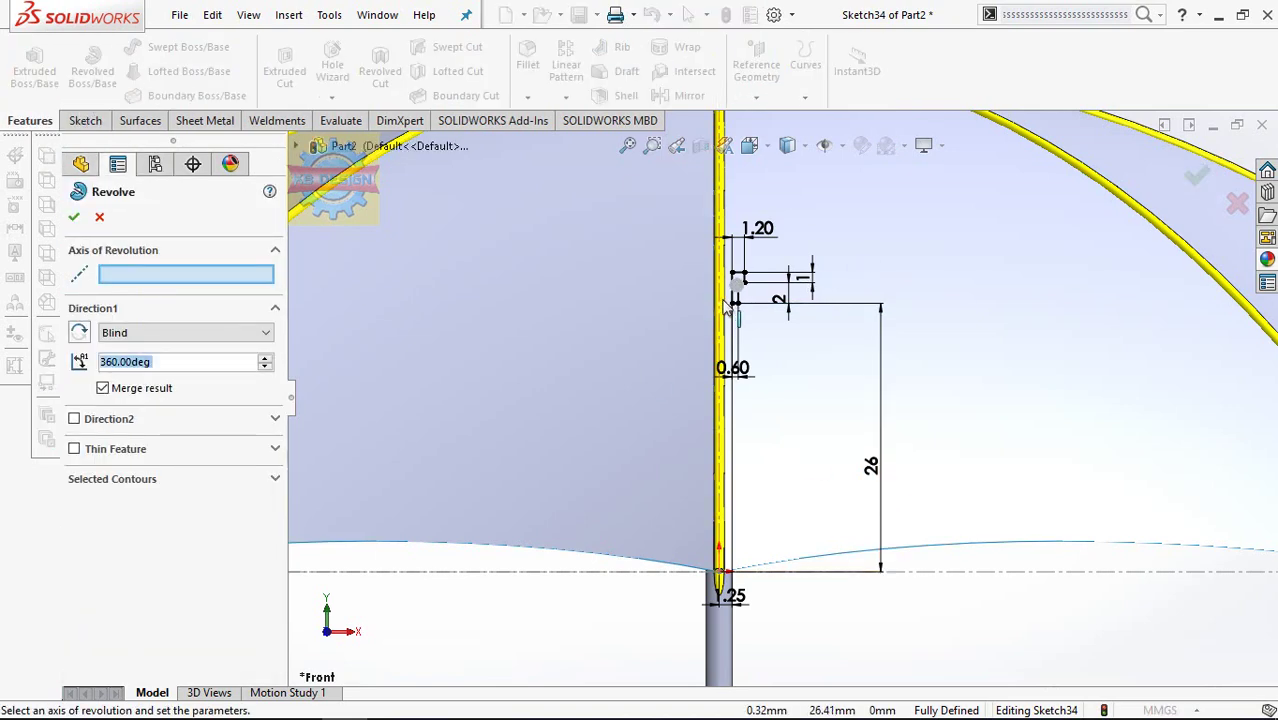
{"action": "left_click", "coordinate": [720, 307]}
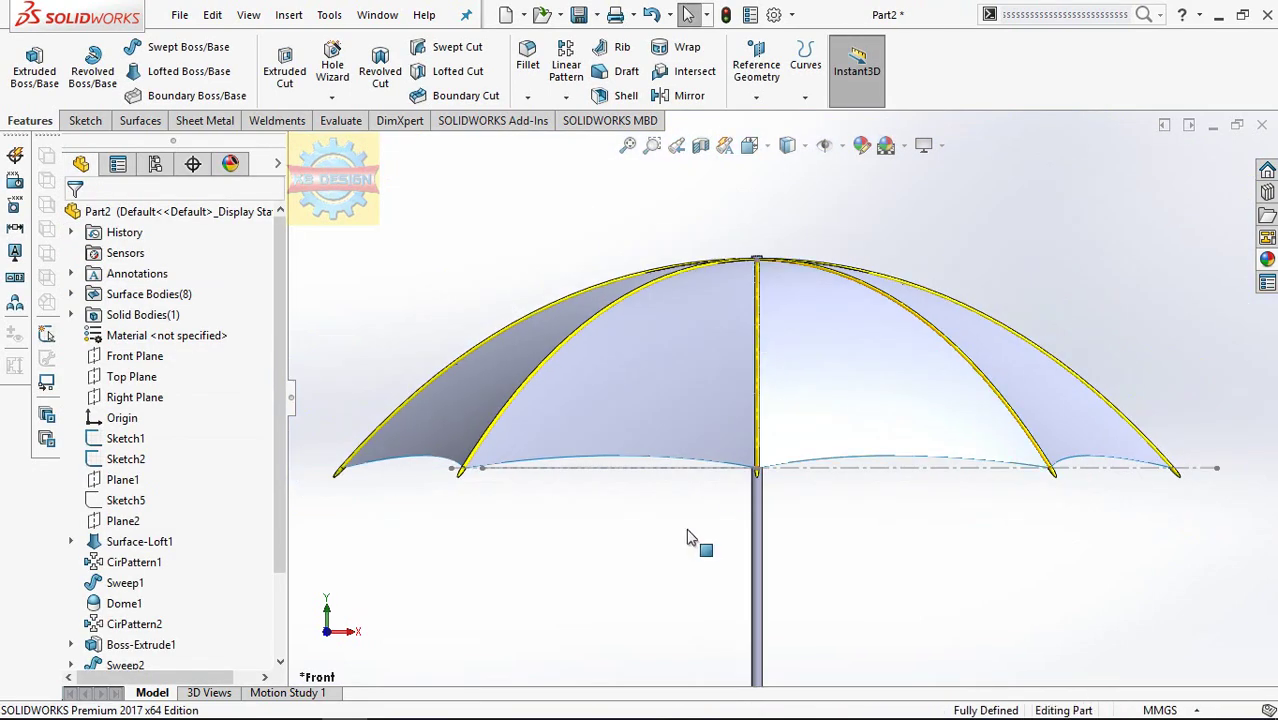
{"action": "scroll", "coordinate": [742, 519], "scroll_direction": "up", "scroll_amount": 1}
- Hide the Sketch2 axis sketch and a front canopy panel to expose the shaft
{"action": "left_click", "coordinate": [130, 458]}
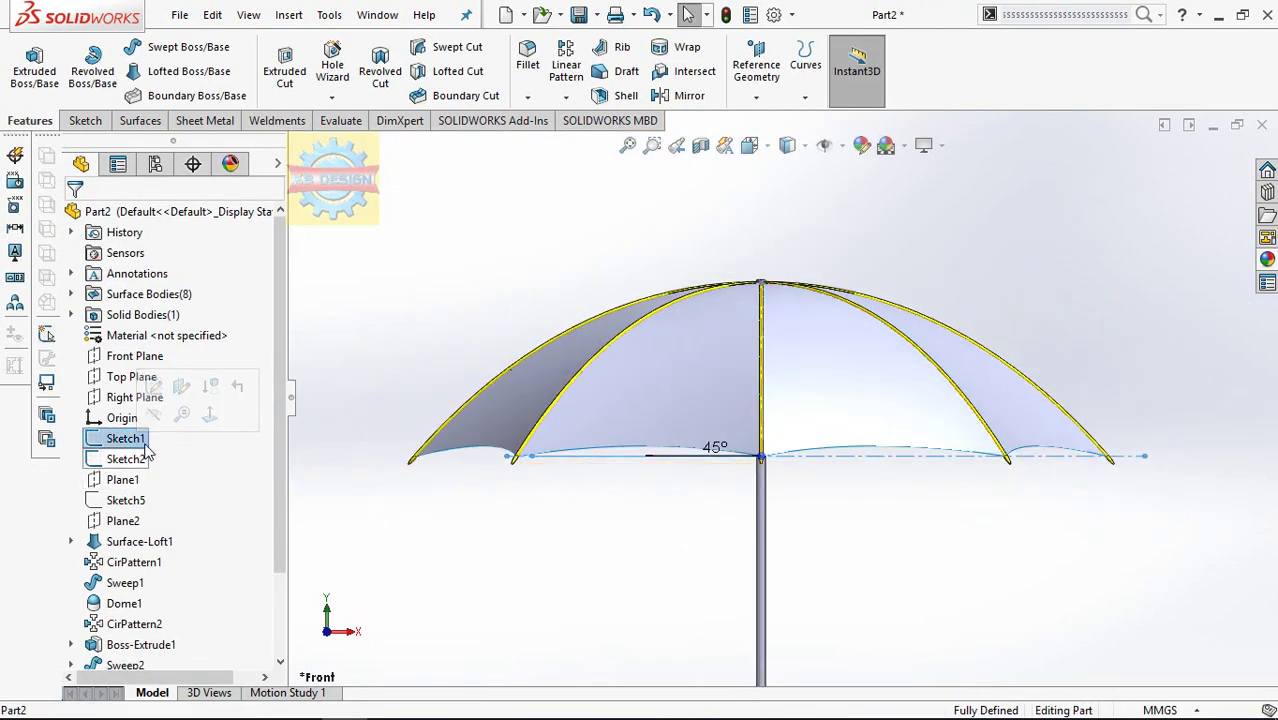
{"action": "left_click", "coordinate": [146, 439]}
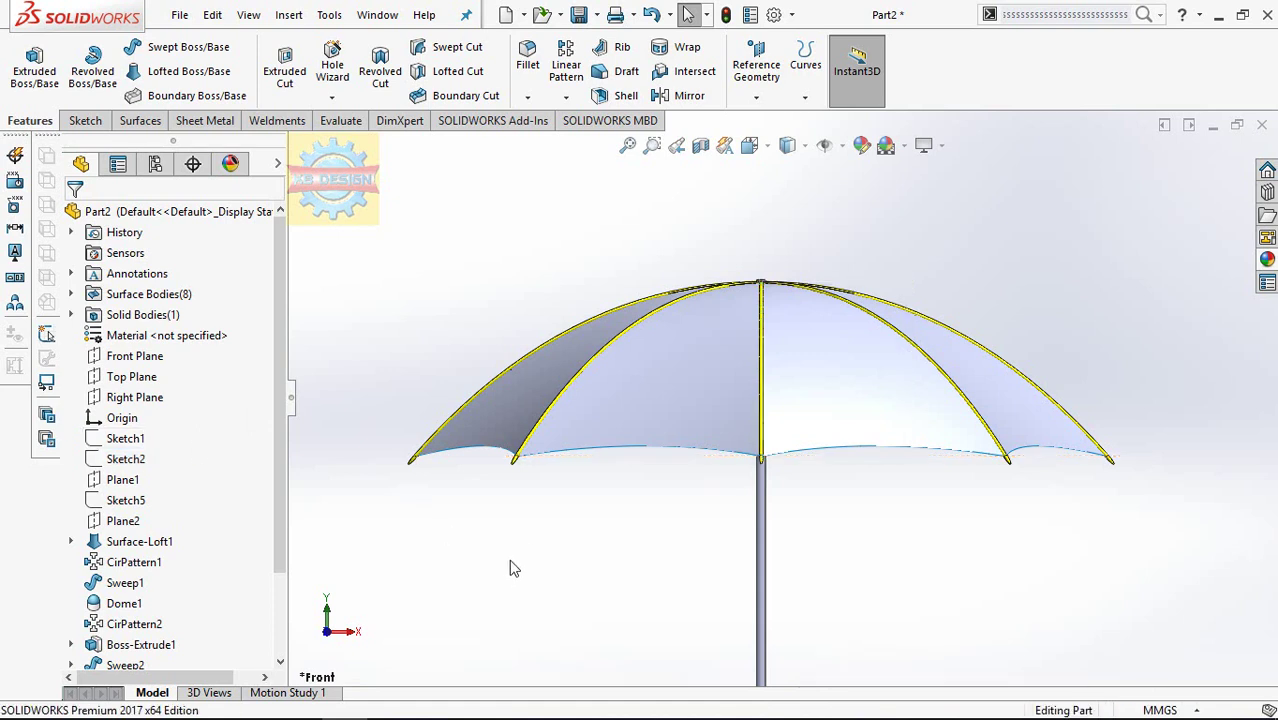
{"action": "left_click", "coordinate": [618, 418]}
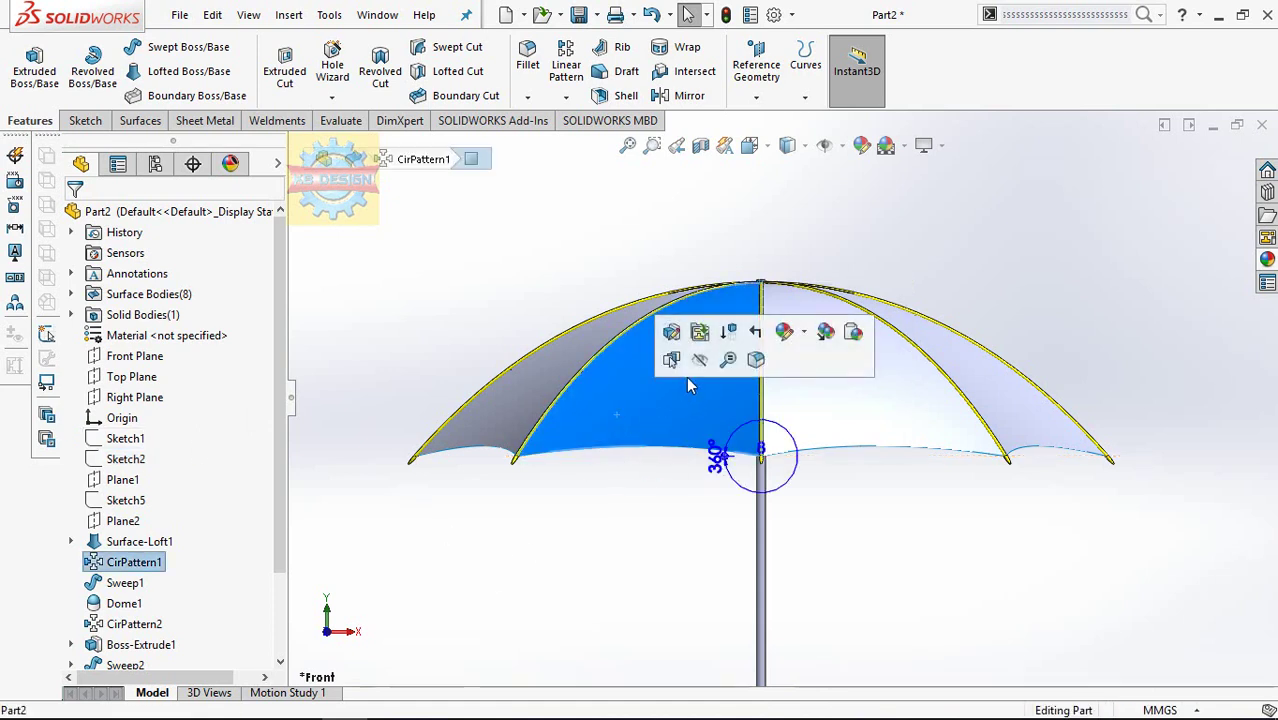
{"action": "left_click", "coordinate": [780, 378]}
{"action": "left_click", "coordinate": [618, 336]}
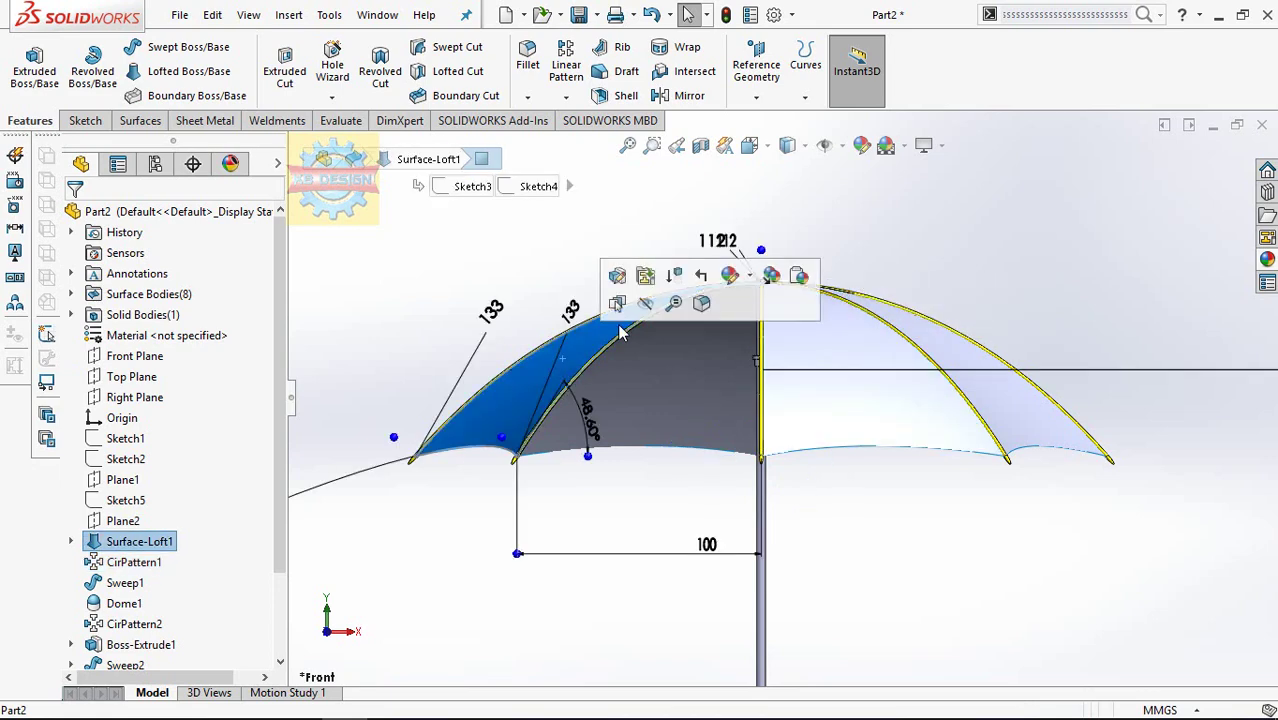
{"action": "left_click", "coordinate": [541, 288]}
- On the Front Plane, sketch a line from the runner collar to the outer rib
{"action": "left_click", "coordinate": [126, 356]}
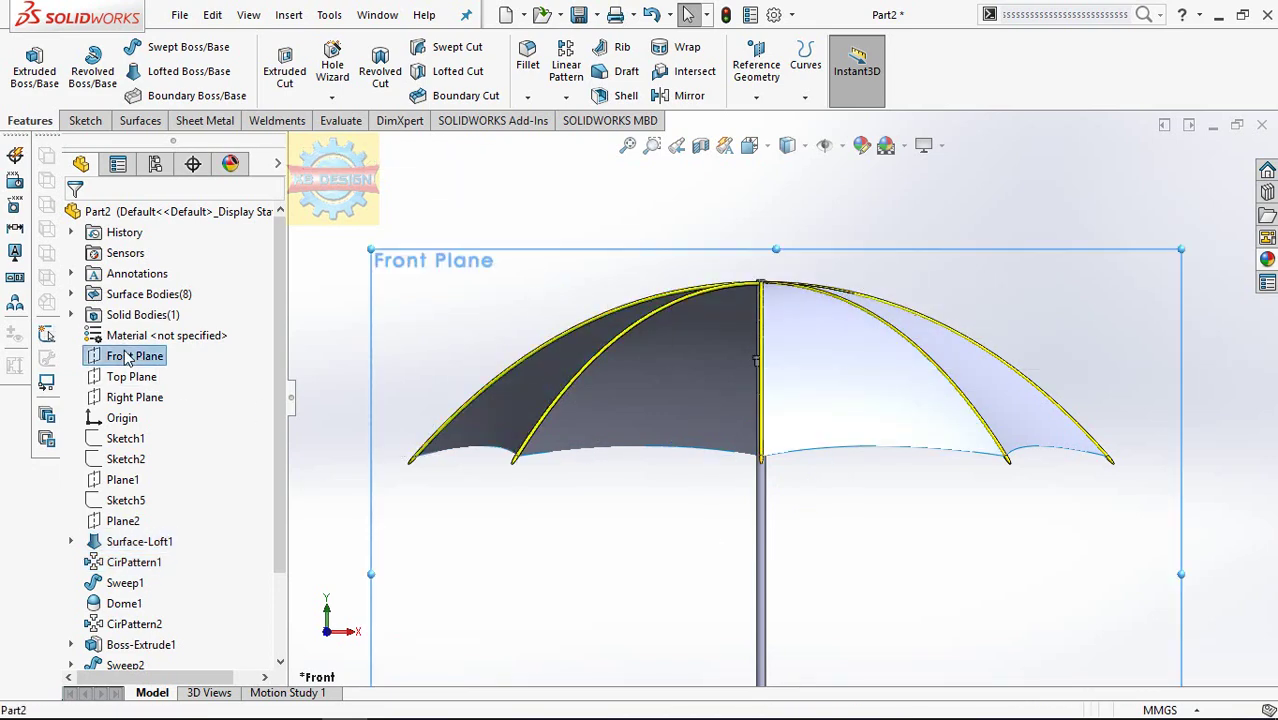
{"action": "left_click", "coordinate": [133, 323]}
{"action": "scroll", "coordinate": [723, 309], "scroll_direction": "down", "scroll_amount": 3}
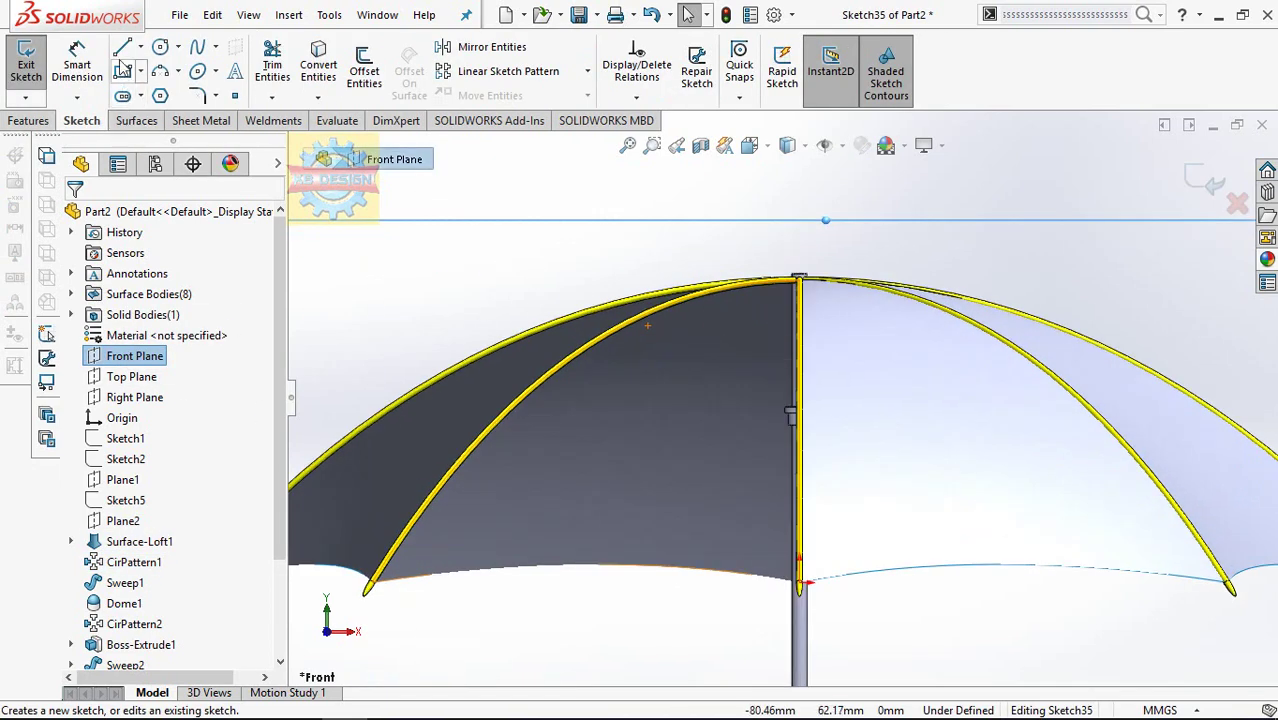
{"action": "key", "text": "l"}
{"action": "scroll", "coordinate": [790, 410], "scroll_direction": "down", "scroll_amount": 5}
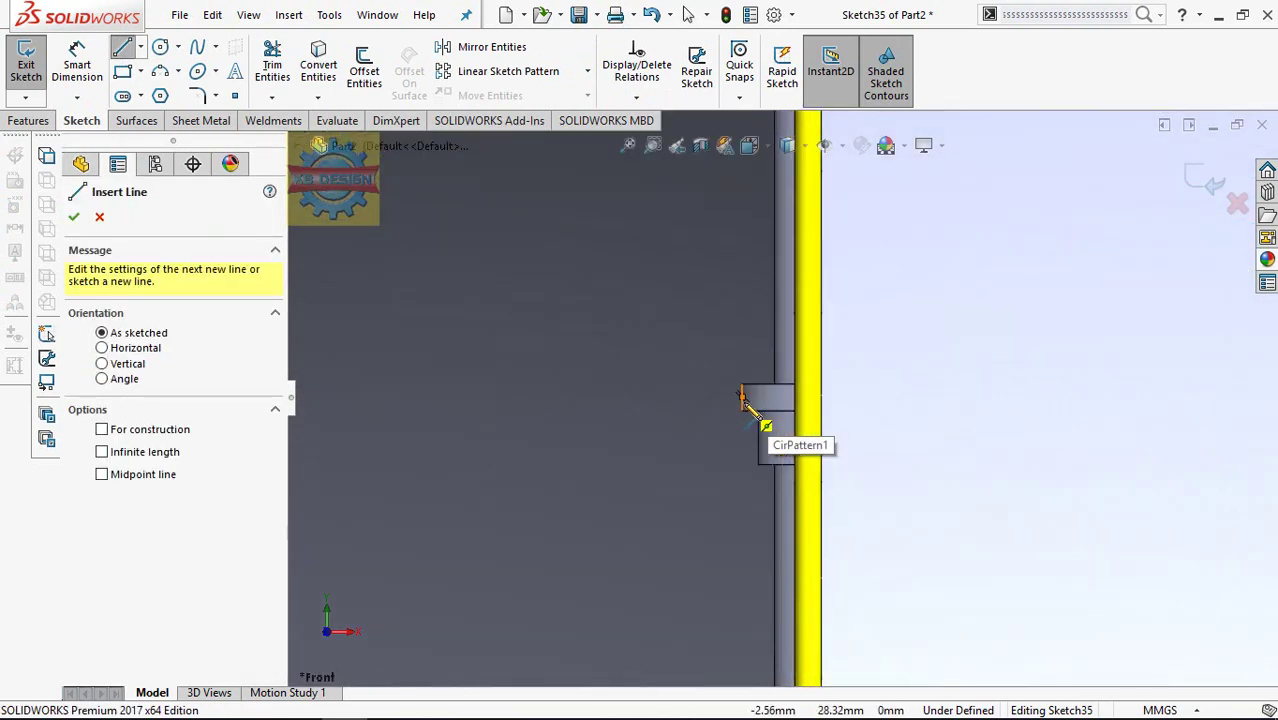
{"action": "left_click", "coordinate": [741, 393]}
{"action": "scroll", "coordinate": [745, 398], "scroll_direction": "up", "scroll_amount": 3}
{"action": "scroll", "coordinate": [752, 403], "scroll_direction": "up", "scroll_amount": 3}
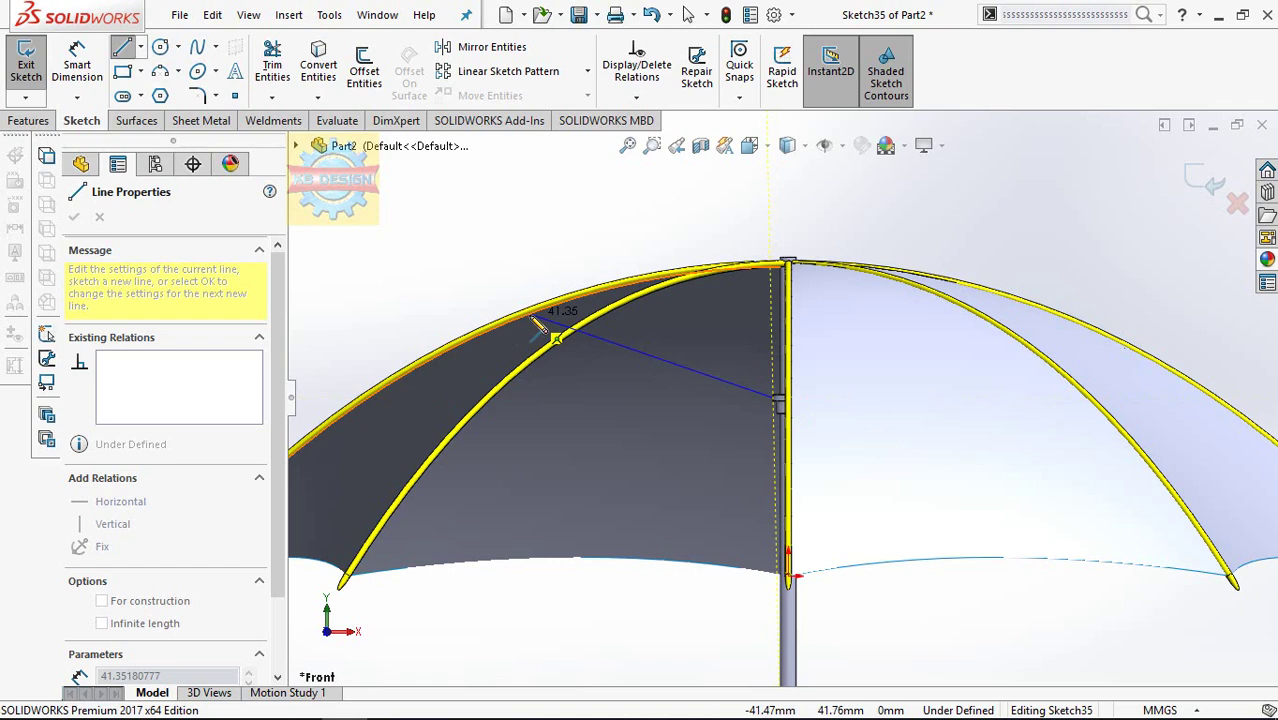
{"action": "left_click", "coordinate": [529, 316]}
{"action": "key", "text": "Escape"}
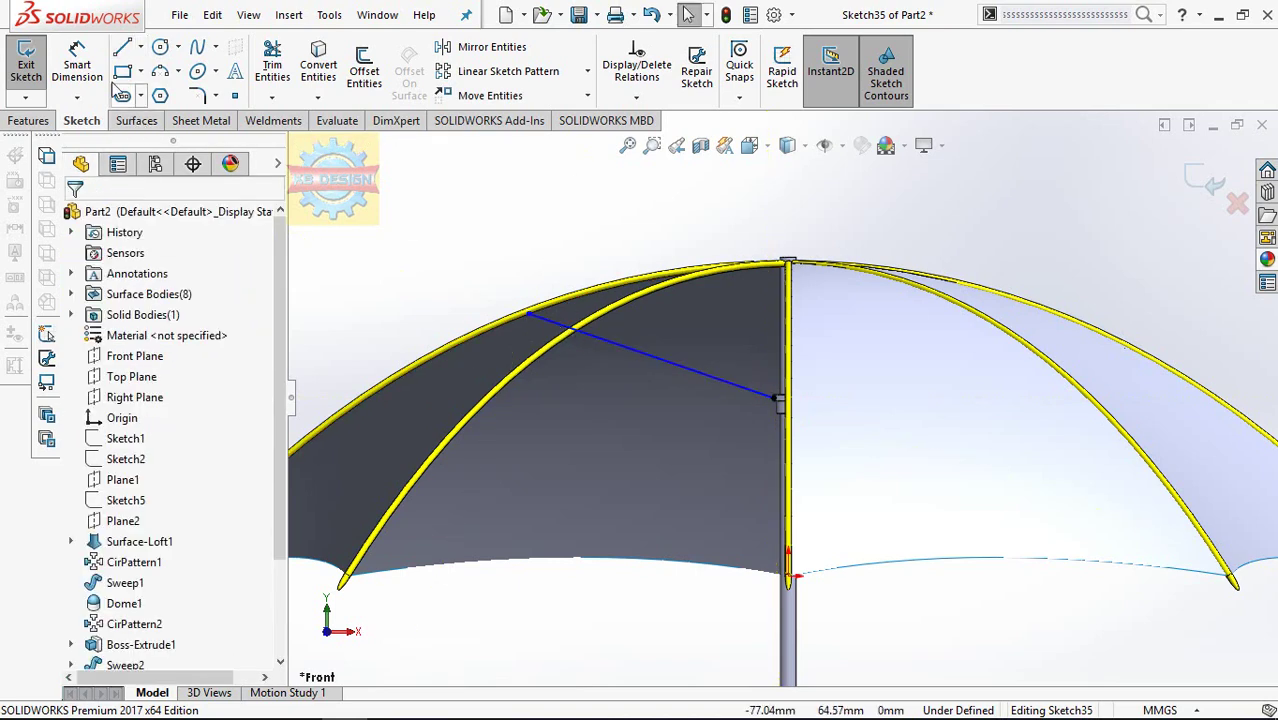
- Show the Sketch2 axis sketch again so the shaft line can be referenced
{"action": "left_click", "coordinate": [77, 62]}
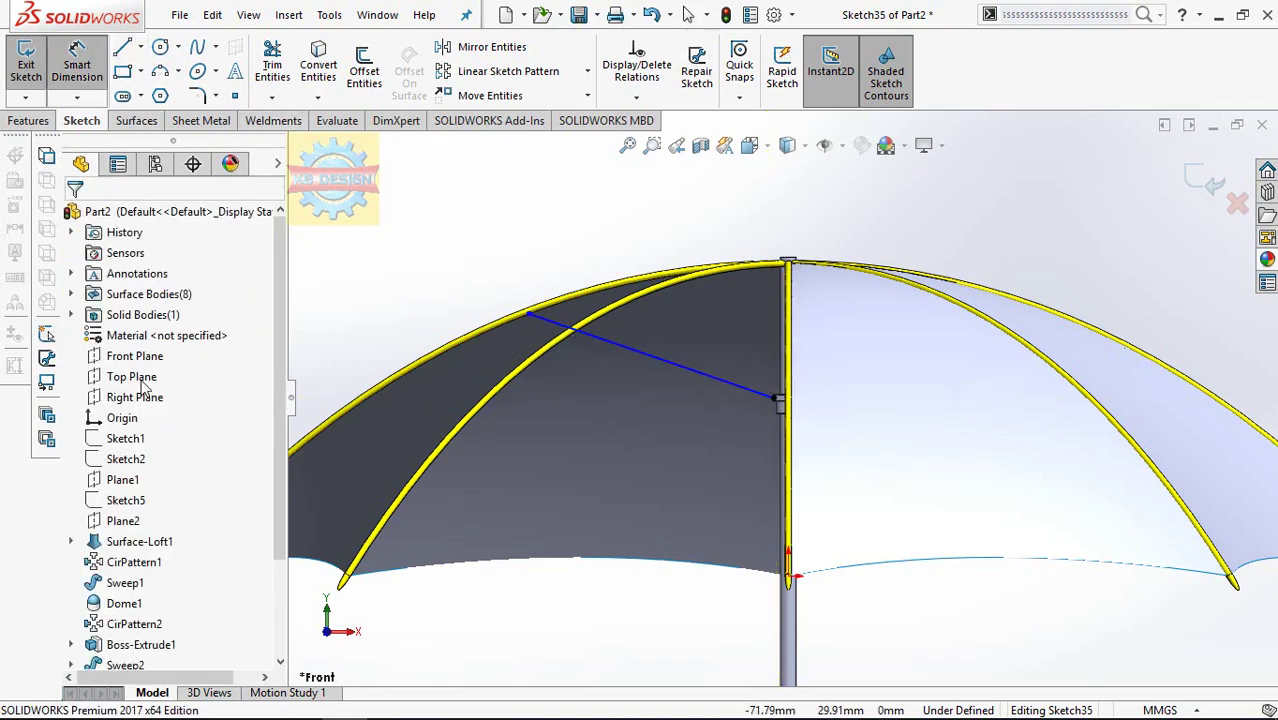
{"action": "key", "text": "Escape"}
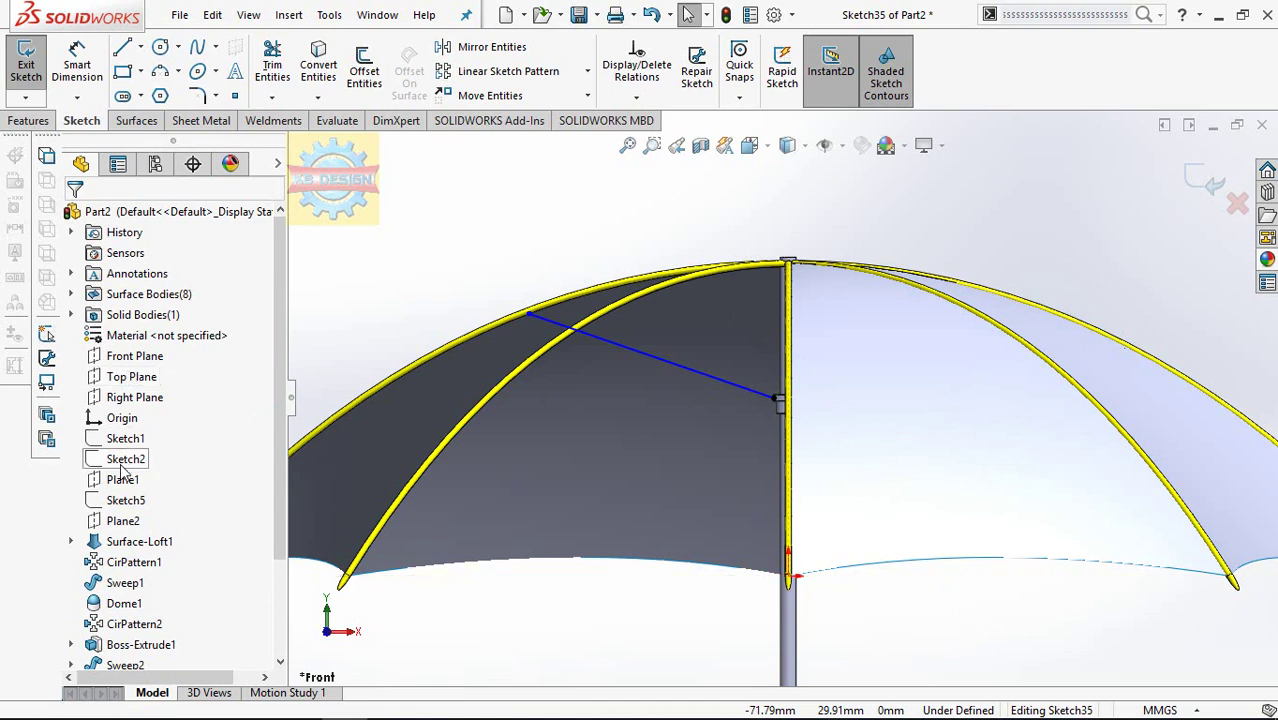
{"action": "right_click", "coordinate": [121, 462]}
{"action": "left_click", "coordinate": [134, 408]}
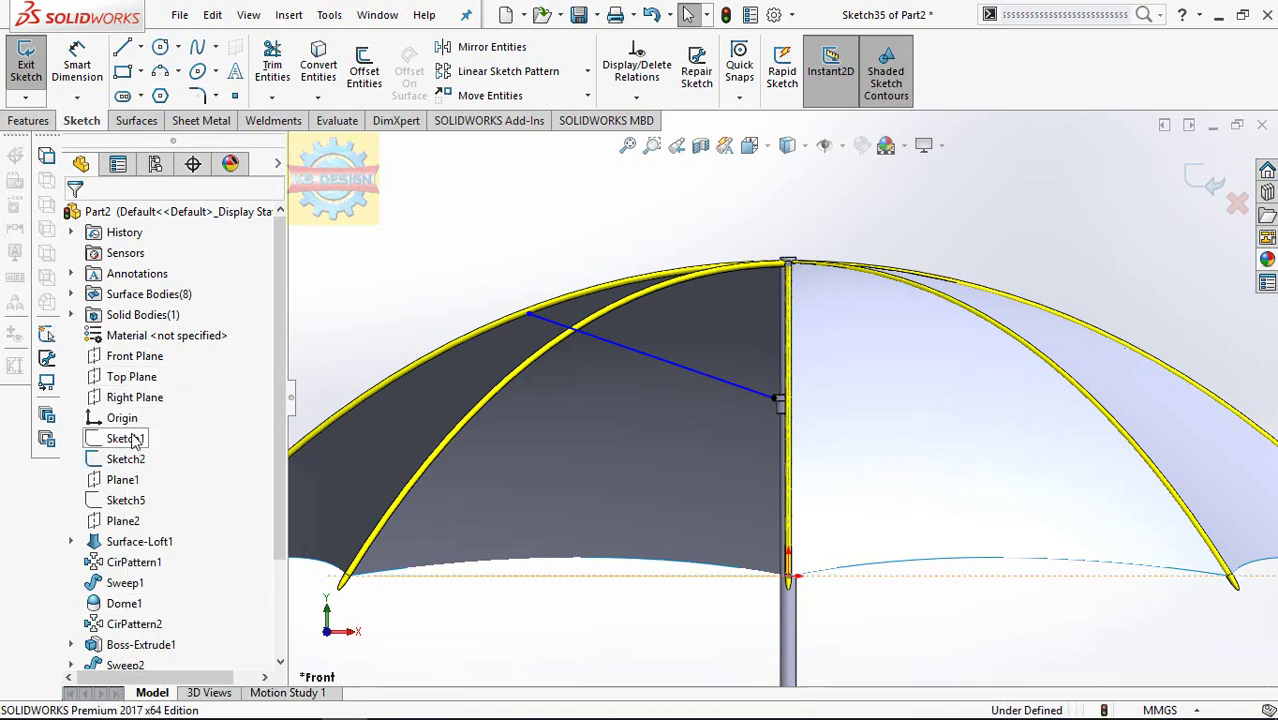
- Dimension the stretcher line at 75° to the shaft centreline
{"action": "left_click", "coordinate": [77, 62]}
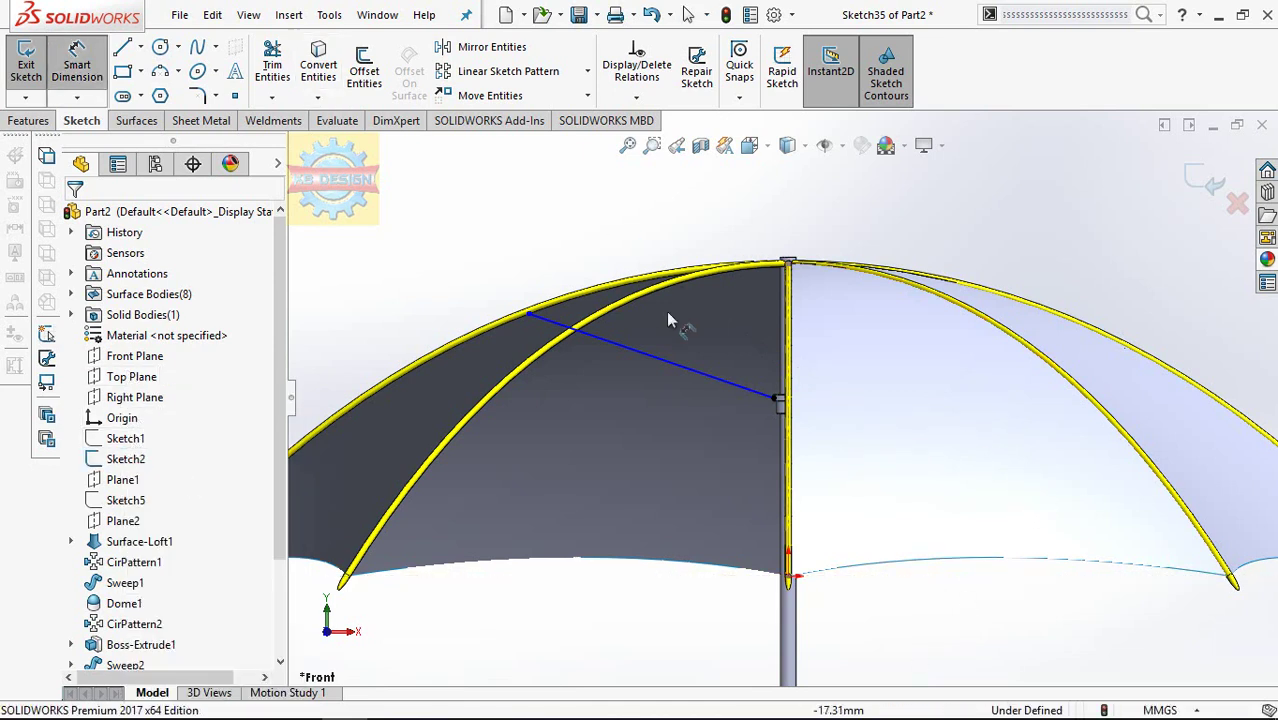
{"action": "left_click", "coordinate": [660, 371]}
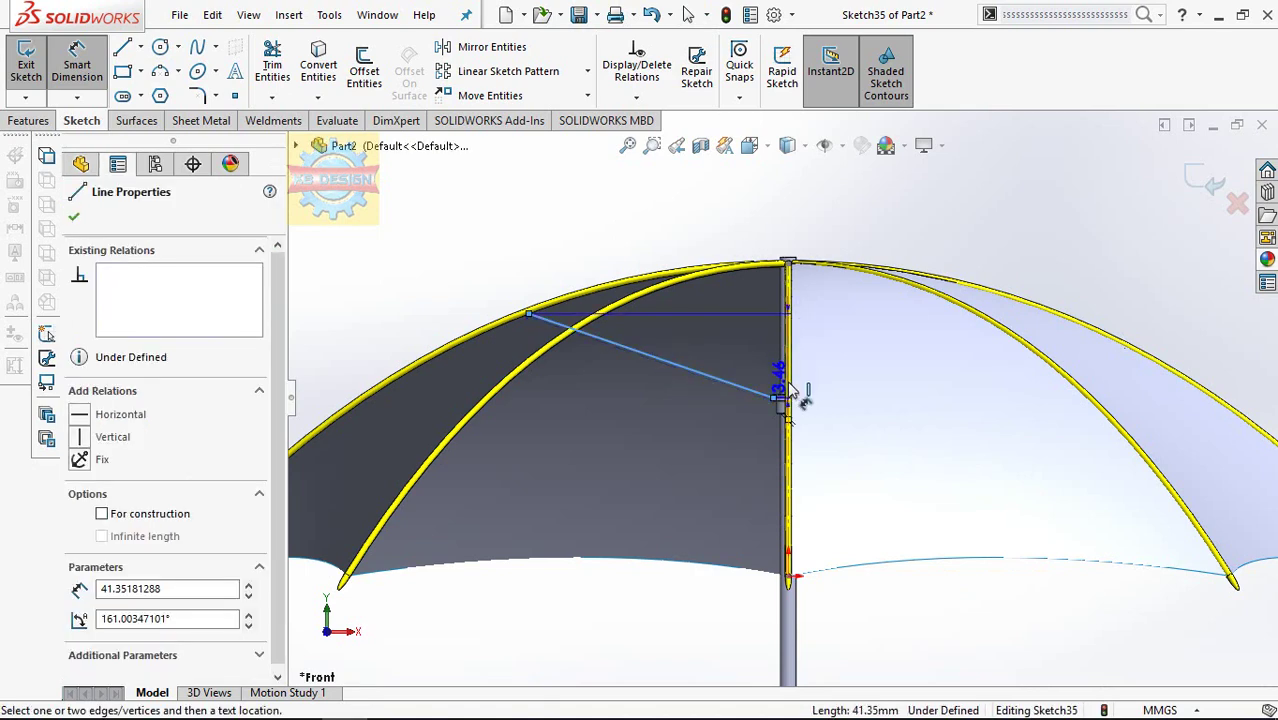
{"action": "left_click", "coordinate": [787, 392]}
{"action": "left_click", "coordinate": [770, 358]}
{"action": "type", "text": "75"}
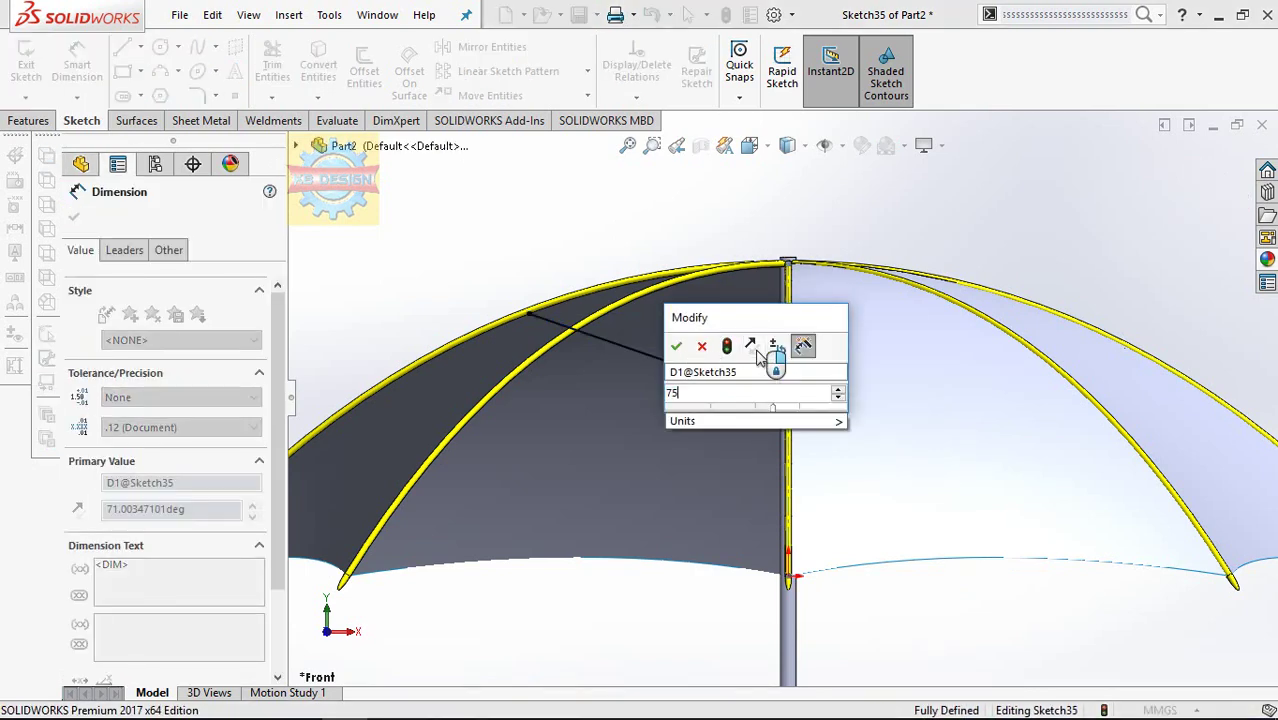
{"action": "key", "text": "Return"}
{"action": "left_click", "coordinate": [52, 122]}
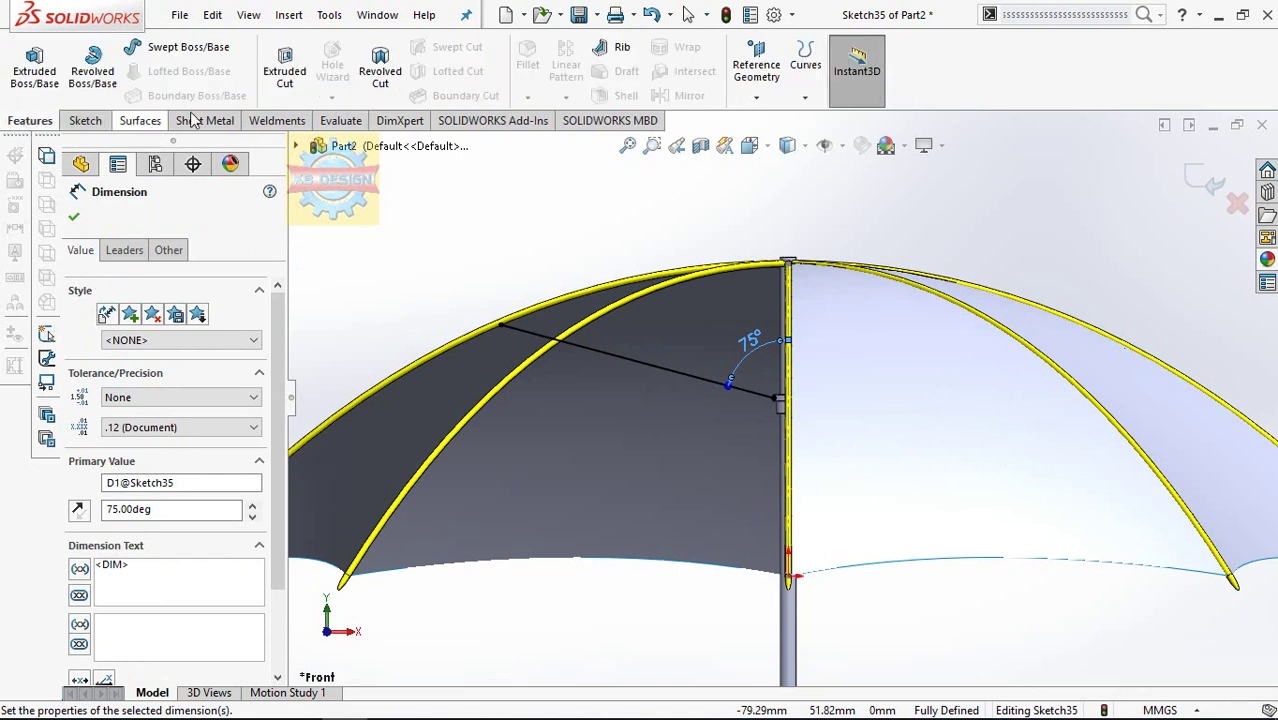
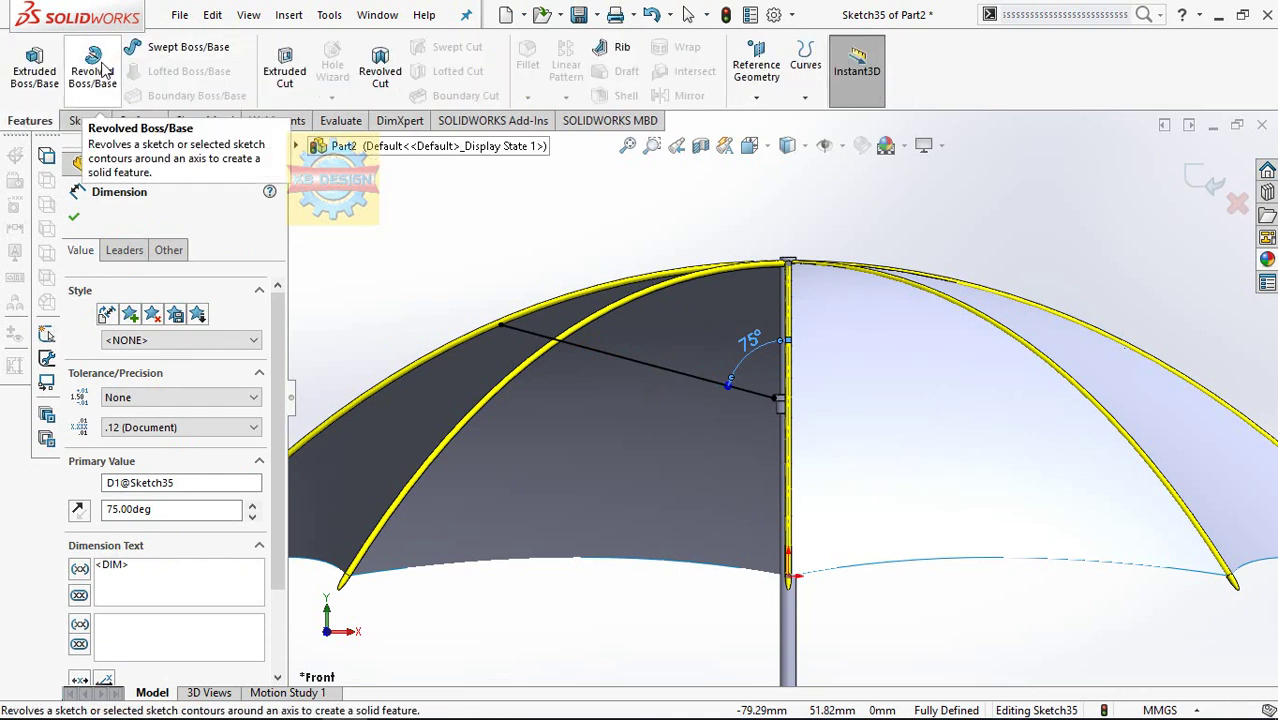
- Sweep a 0.5 mm circular profile along Sketch35 to form a spoke from shaft to rib
{"action": "left_click", "coordinate": [165, 47]}
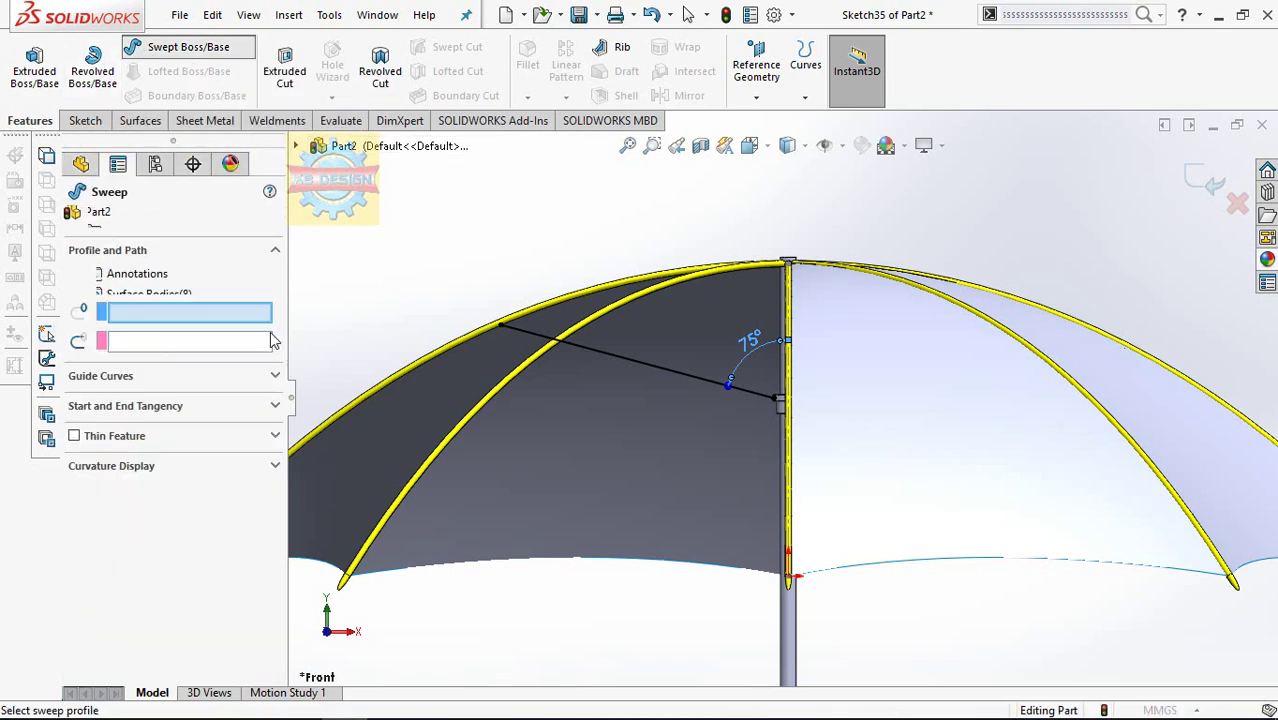
{"action": "left_click", "coordinate": [622, 356]}
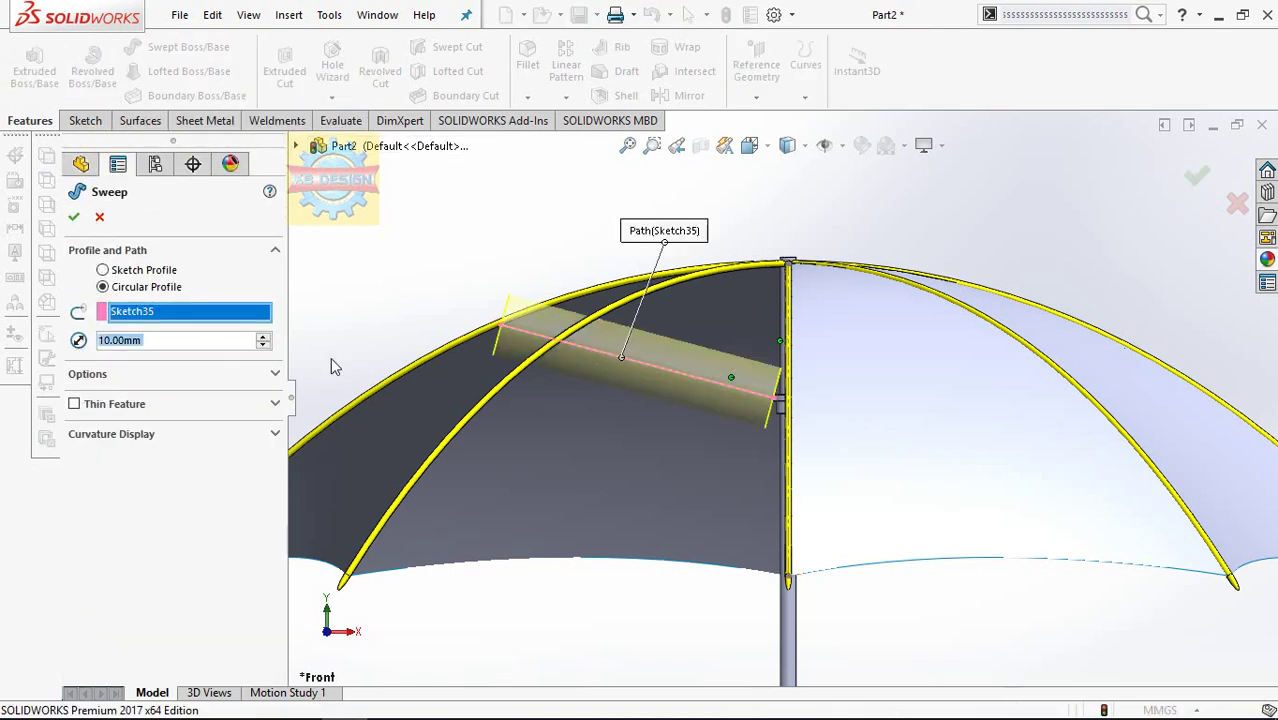
{"action": "type", "text": "0.5"}
{"action": "key", "text": "Return"}
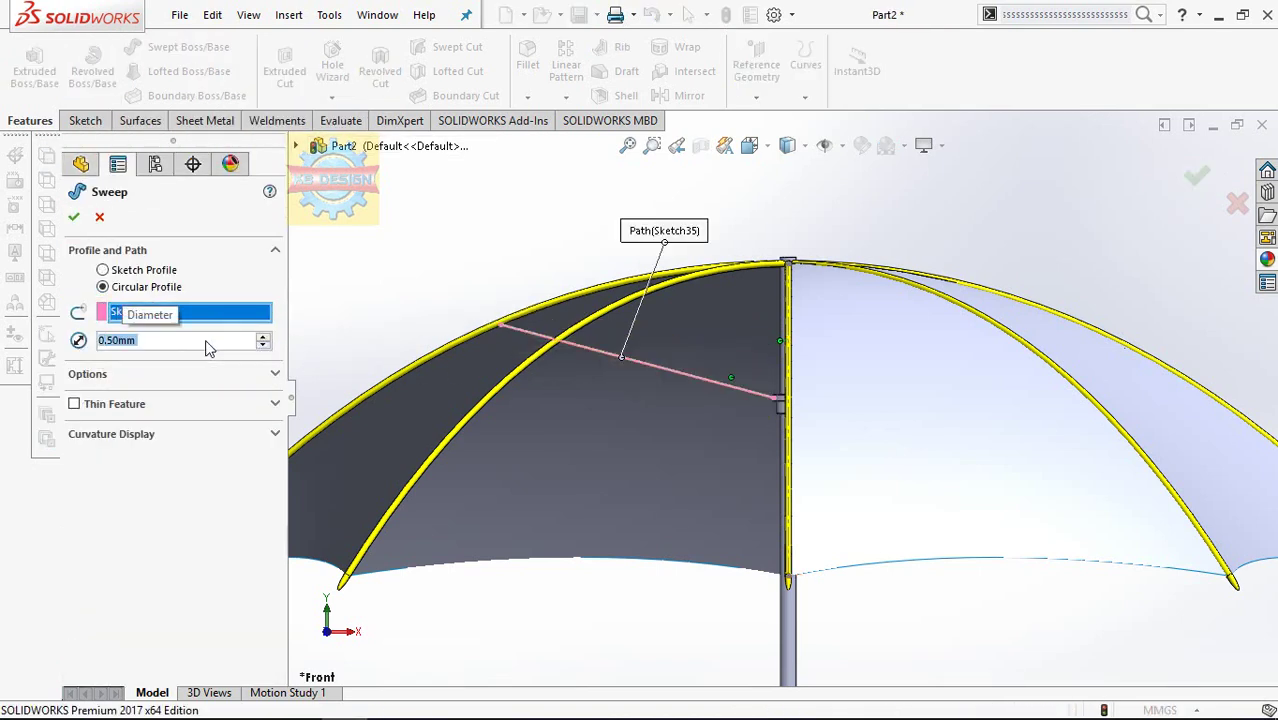
{"action": "key", "text": "Return"}
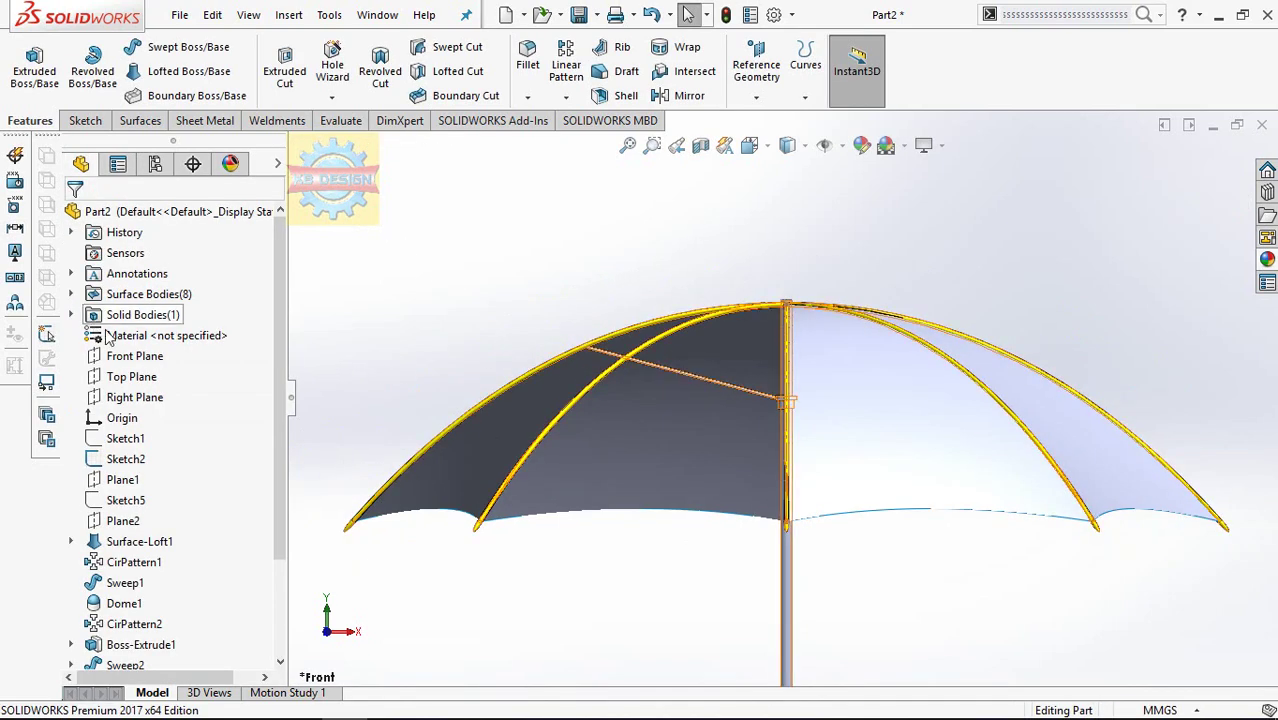
- Circular-pattern the Sweep3 spoke into 8 copies over 360° about the shaft axis Line1@Sketch2
{"action": "left_click", "coordinate": [566, 97]}
{"action": "left_click", "coordinate": [605, 143]}
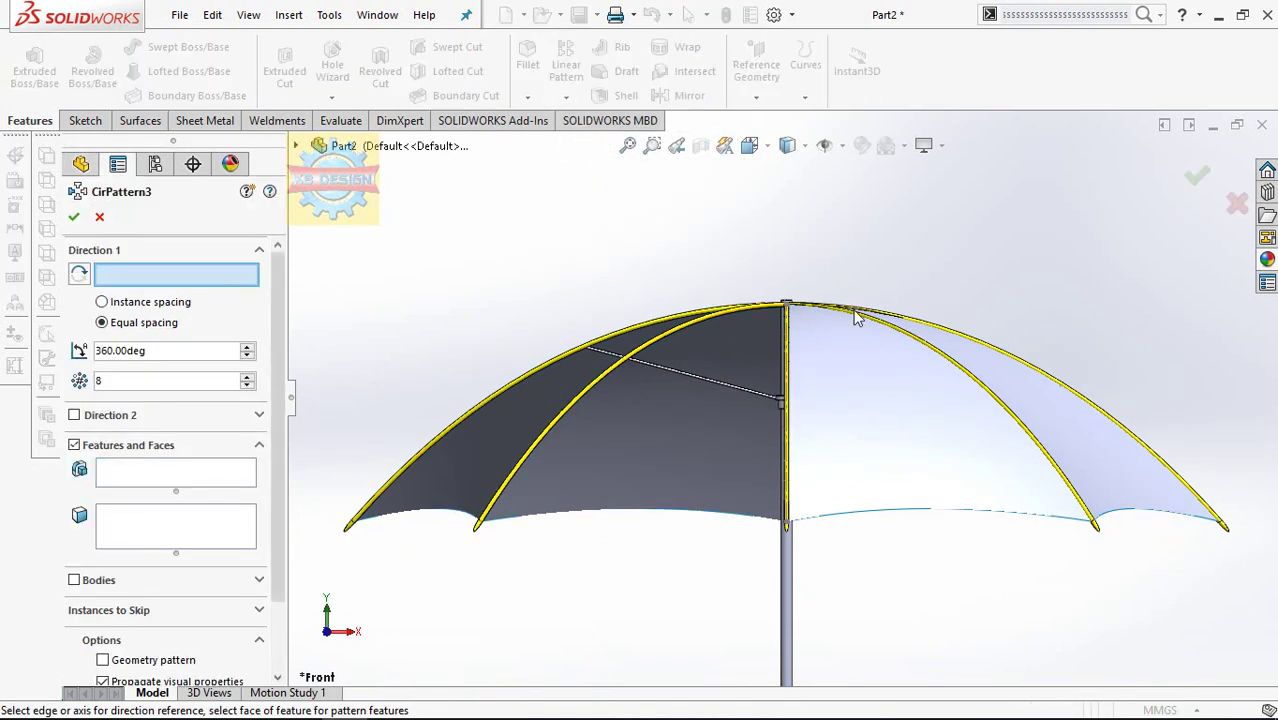
{"action": "left_click", "coordinate": [787, 352]}
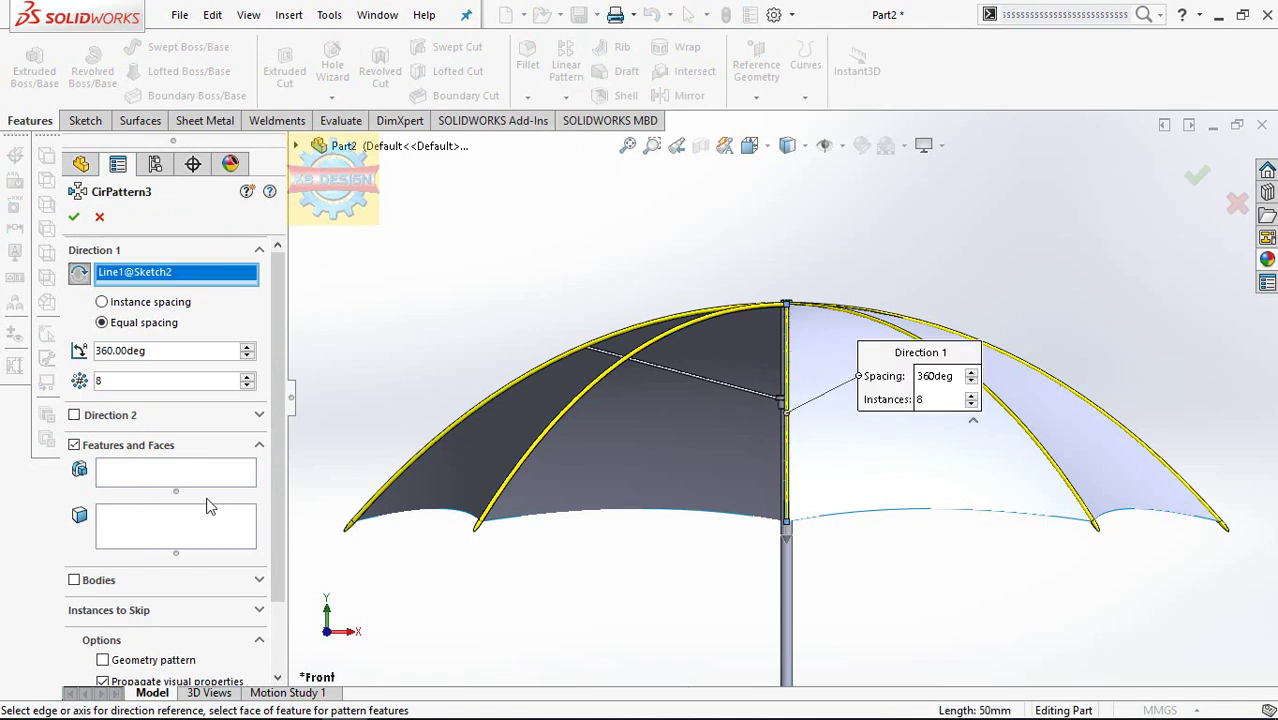
{"action": "left_click", "coordinate": [182, 481]}
{"action": "left_click", "coordinate": [741, 397]}
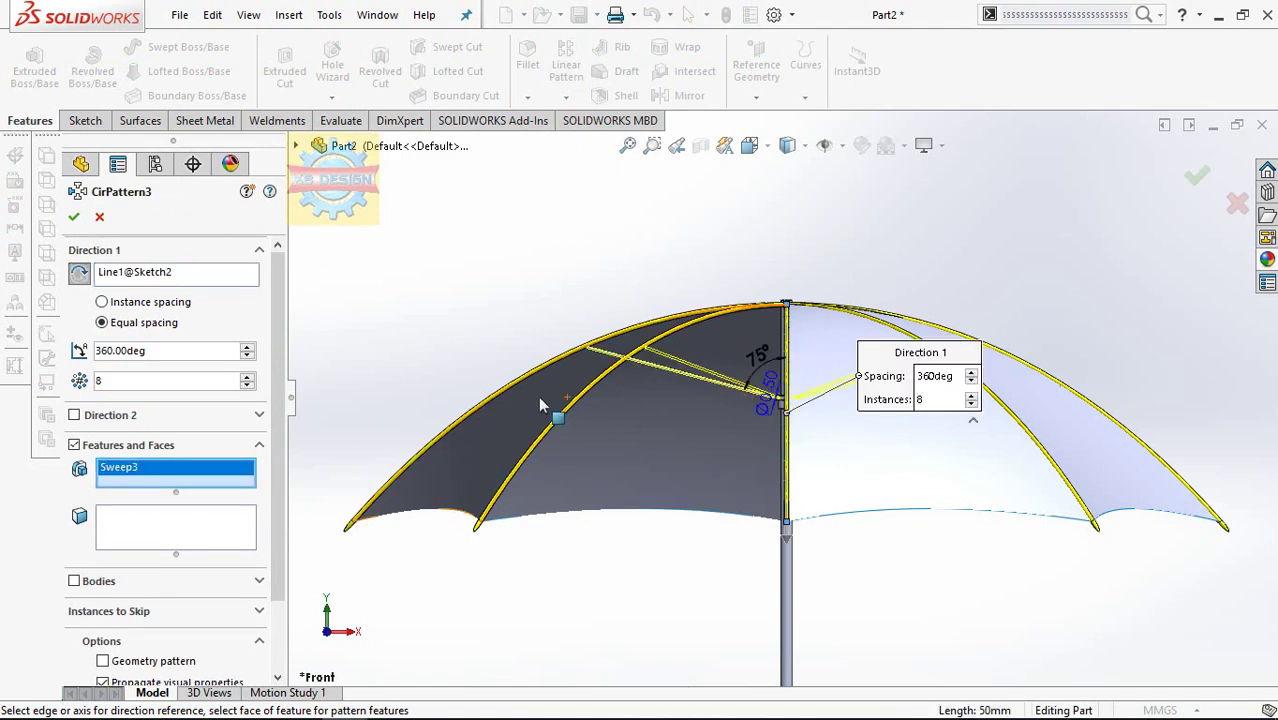
{"action": "middle_click_drag", "start_coordinate": [940, 425], "coordinate": [980, 428]}
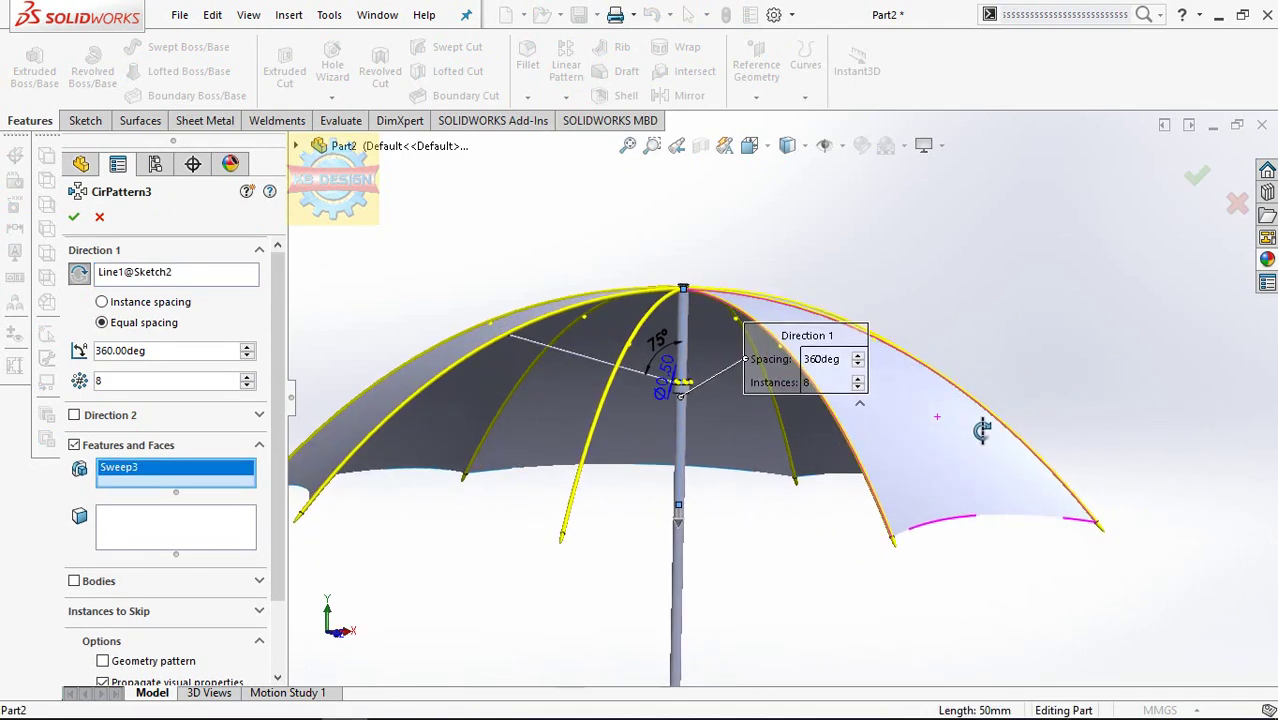
{"action": "left_click", "coordinate": [71, 217]}
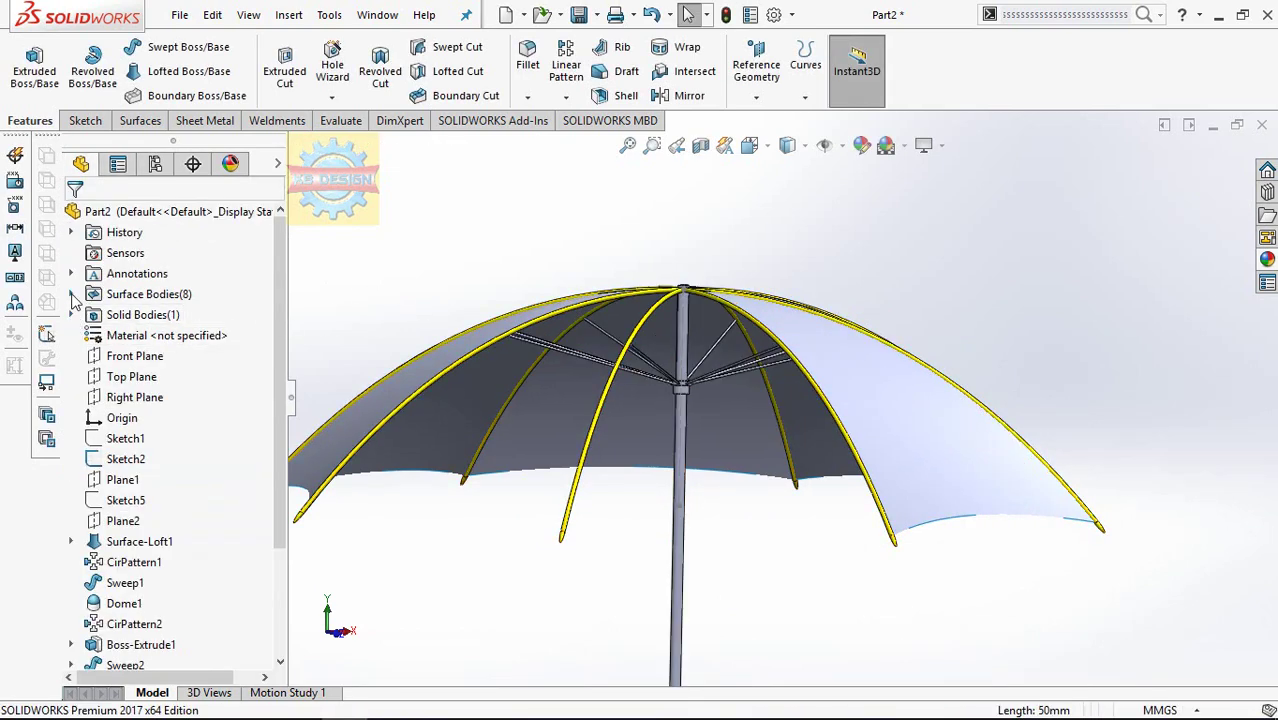
- Show the hidden canopy surface body CirPattern1[7] again
{"action": "left_click", "coordinate": [70, 294]}
{"action": "left_click", "coordinate": [155, 314]}
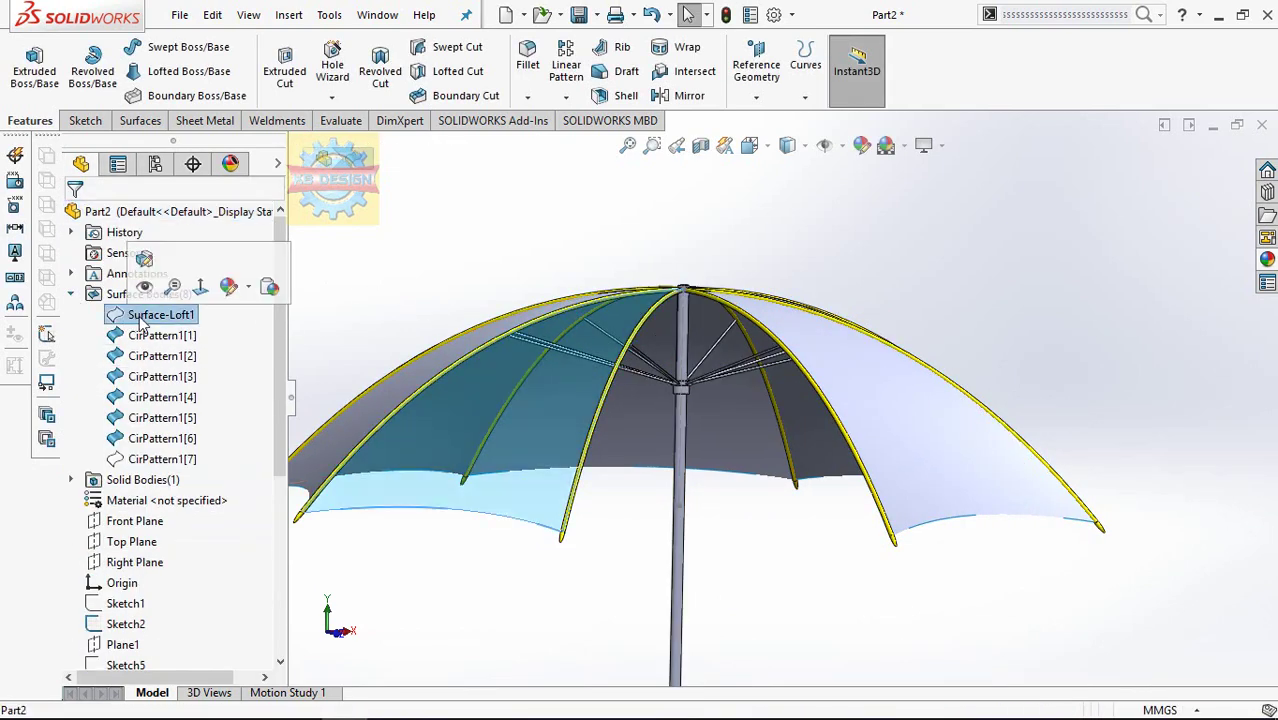
{"action": "left_click", "coordinate": [163, 458]}
{"action": "left_click", "coordinate": [180, 425]}
{"action": "left_click", "coordinate": [490, 271]}
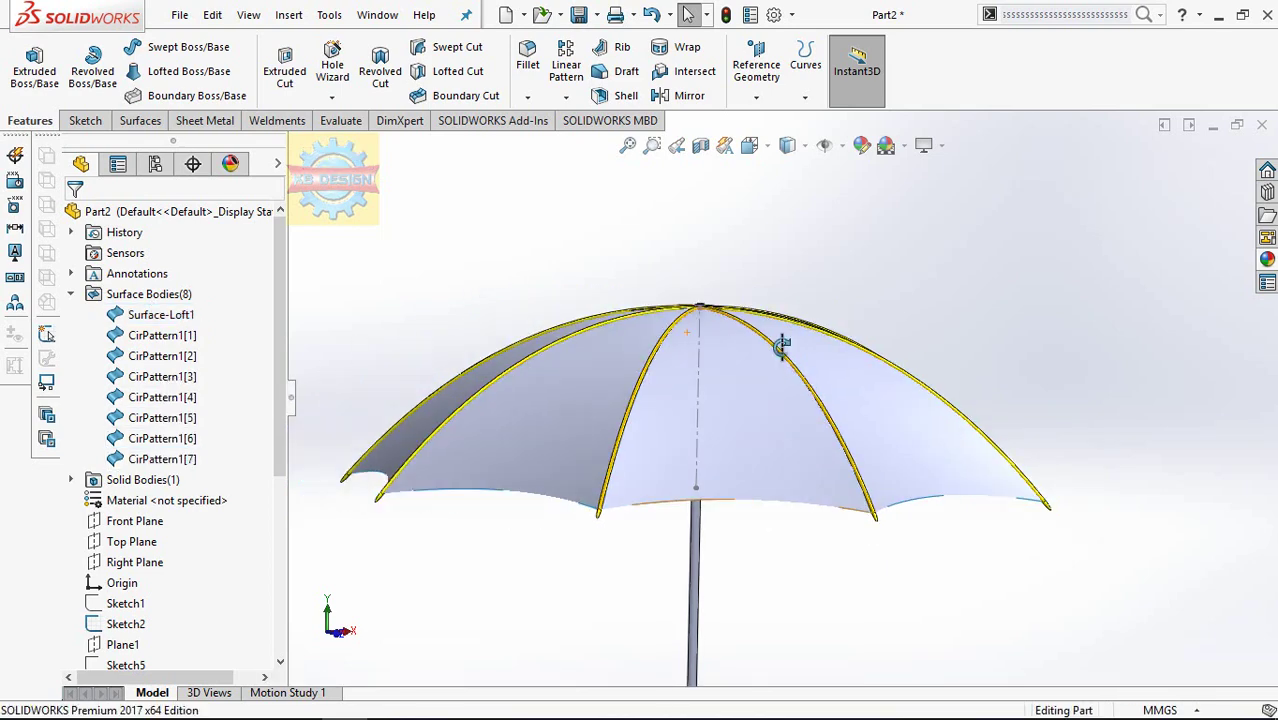
{"action": "mouse_move", "coordinate": [776, 343]}
{"action": "middle_mouse_down"}
{"action": "mouse_move", "coordinate": [770, 237]}
{"action": "mouse_move", "coordinate": [782, 472]}
{"action": "middle_mouse_up"}
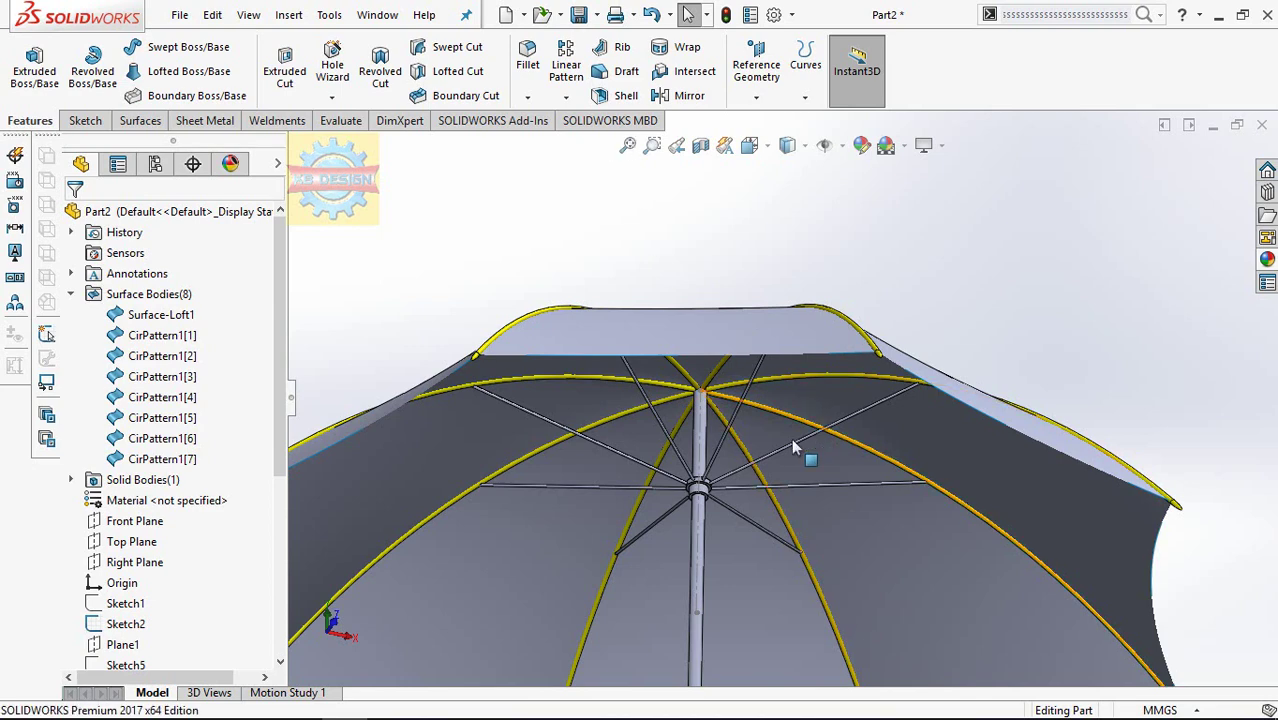
- Give the Revolve1 hub, Sweep3 spoke and CirPattern3 spokes a black appearance
{"action": "scroll", "coordinate": [186, 575], "scroll_direction": "down", "scroll_amount": 5}
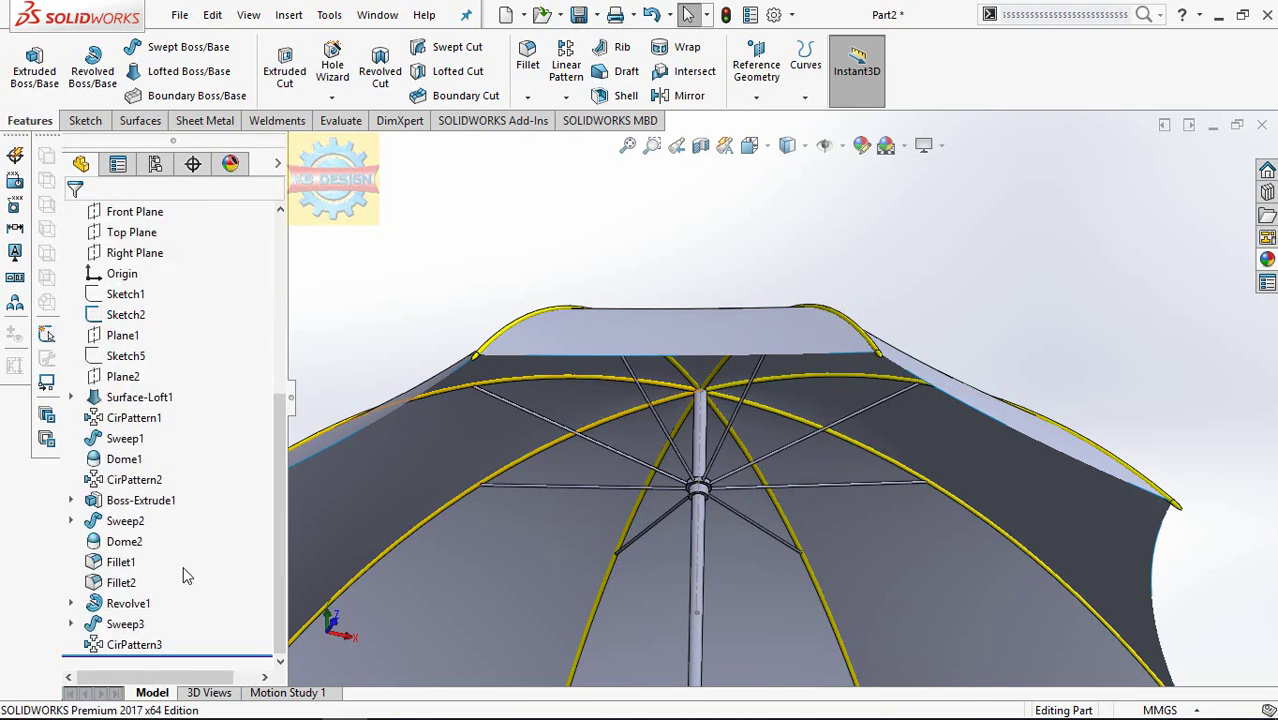
{"action": "right_click", "coordinate": [112, 605]}
{"action": "left_click", "coordinate": [230, 320]}
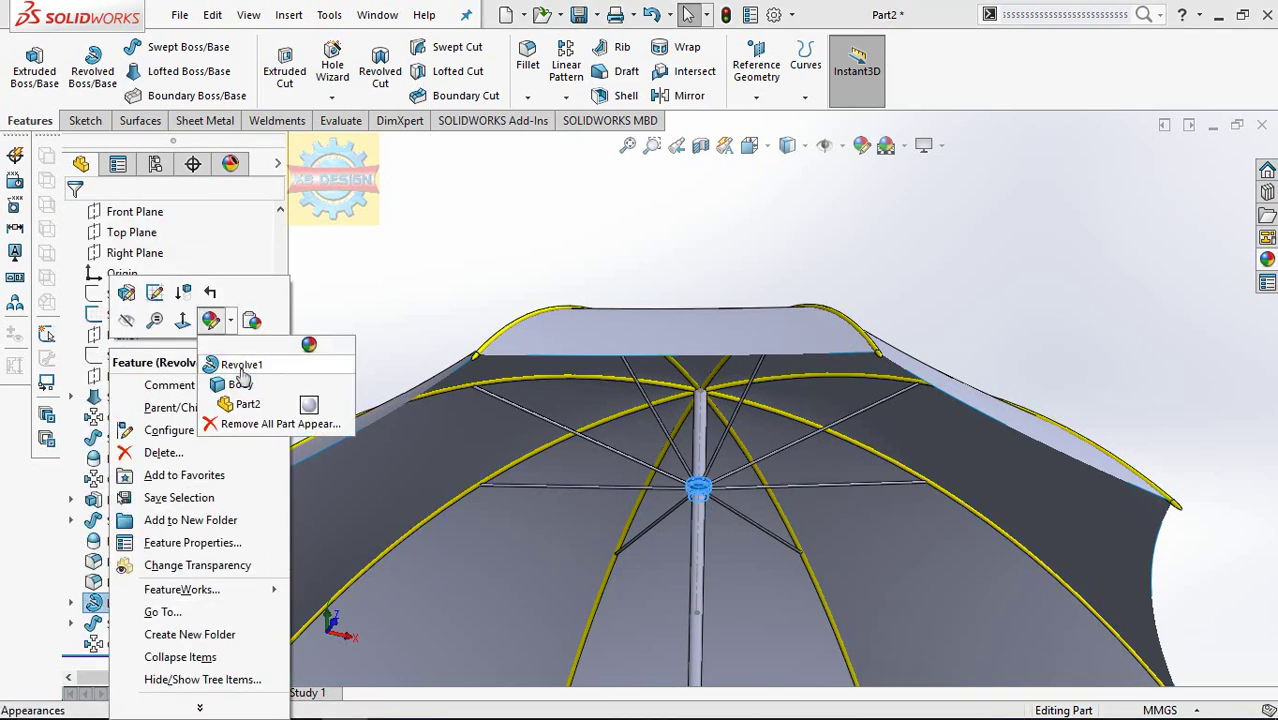
{"action": "left_click", "coordinate": [241, 366]}
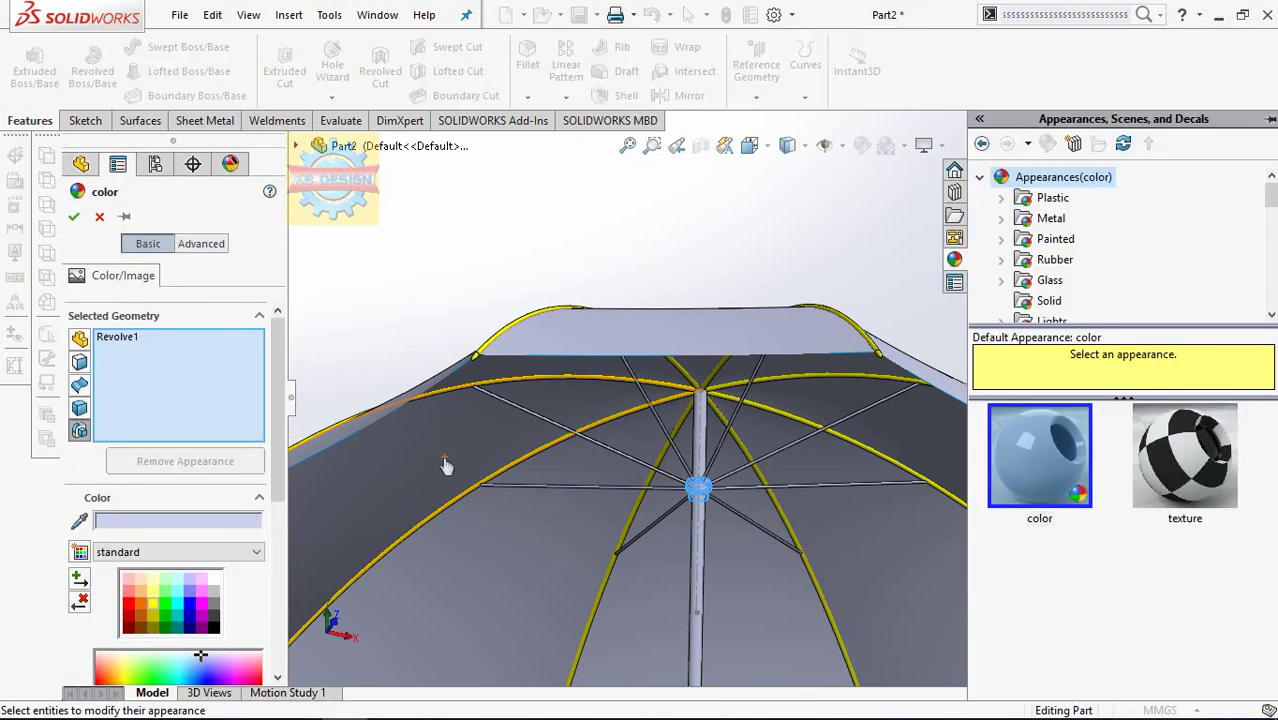
{"action": "left_click", "coordinate": [215, 617]}
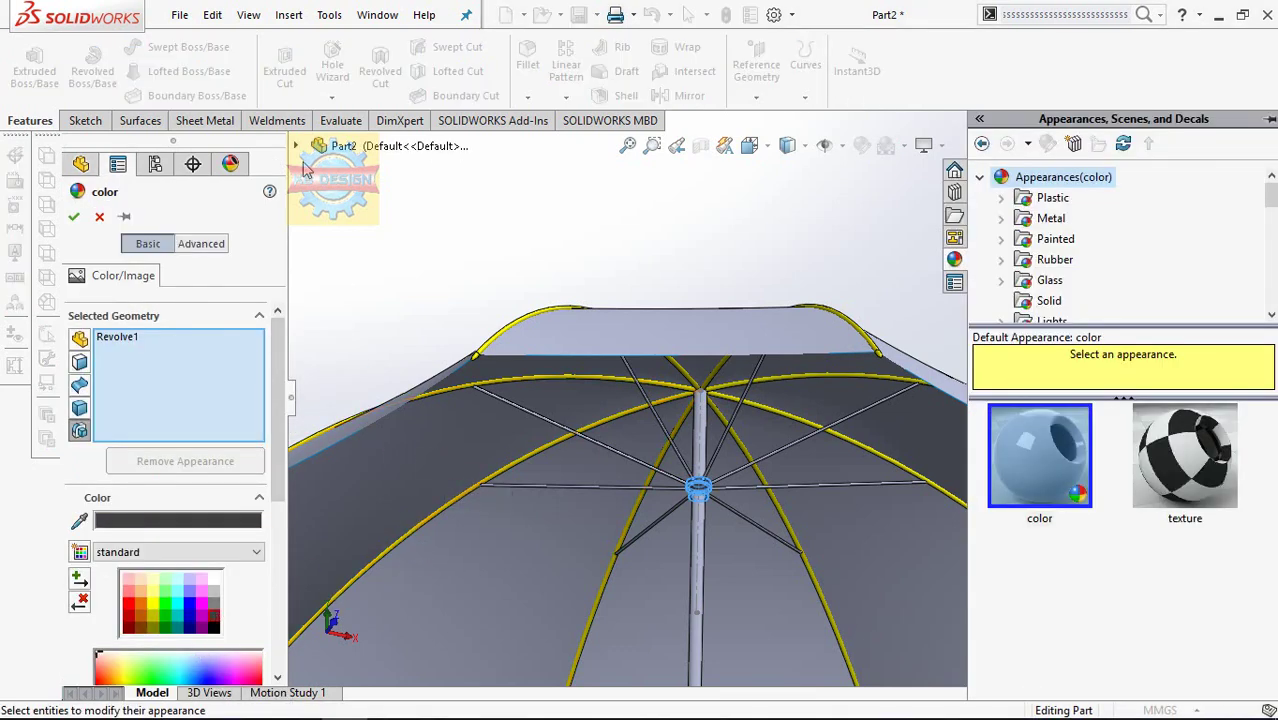
{"action": "left_click", "coordinate": [300, 148]}
{"action": "scroll", "coordinate": [400, 595], "scroll_direction": "down", "scroll_amount": 1}
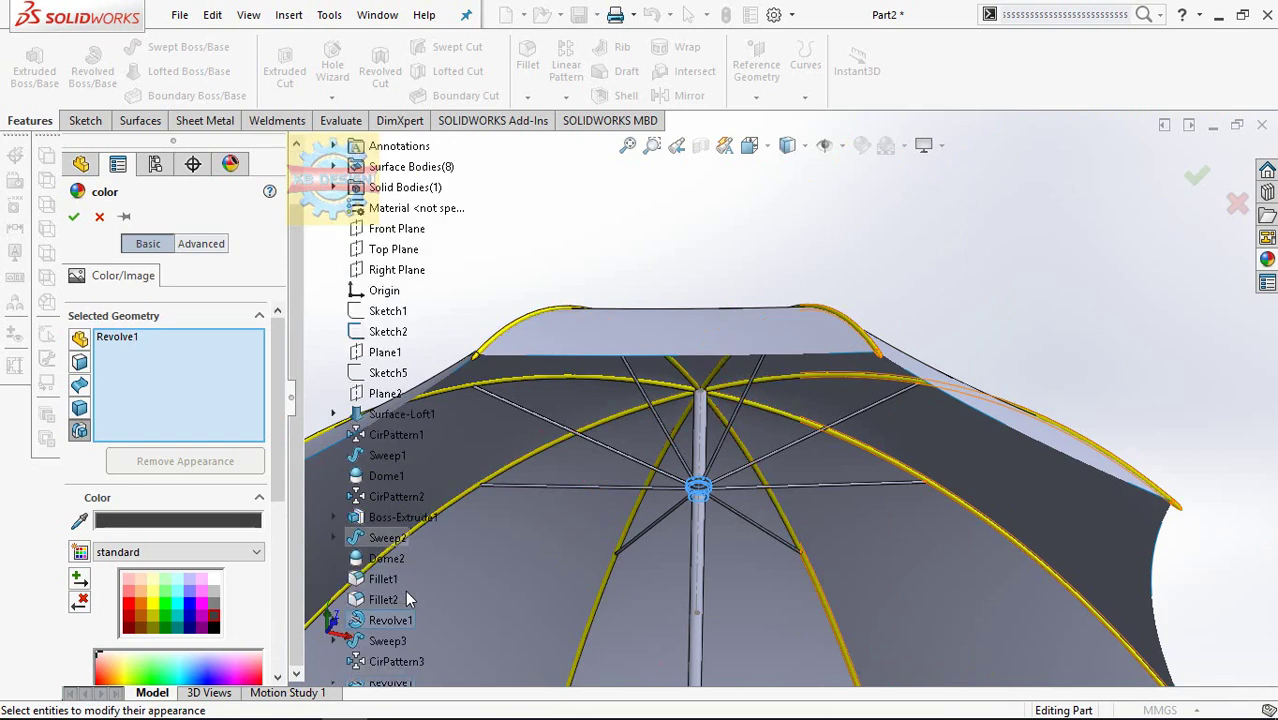
{"action": "left_click", "coordinate": [372, 647]}
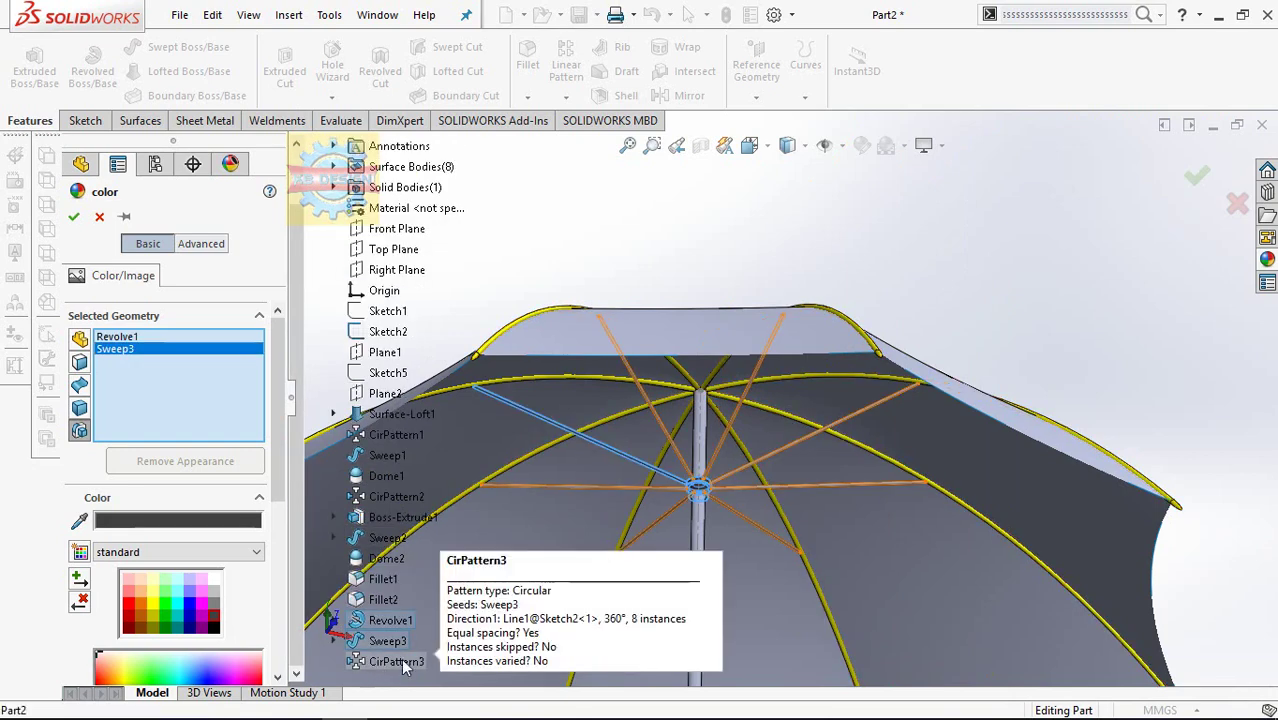
{"action": "left_click", "coordinate": [385, 664]}
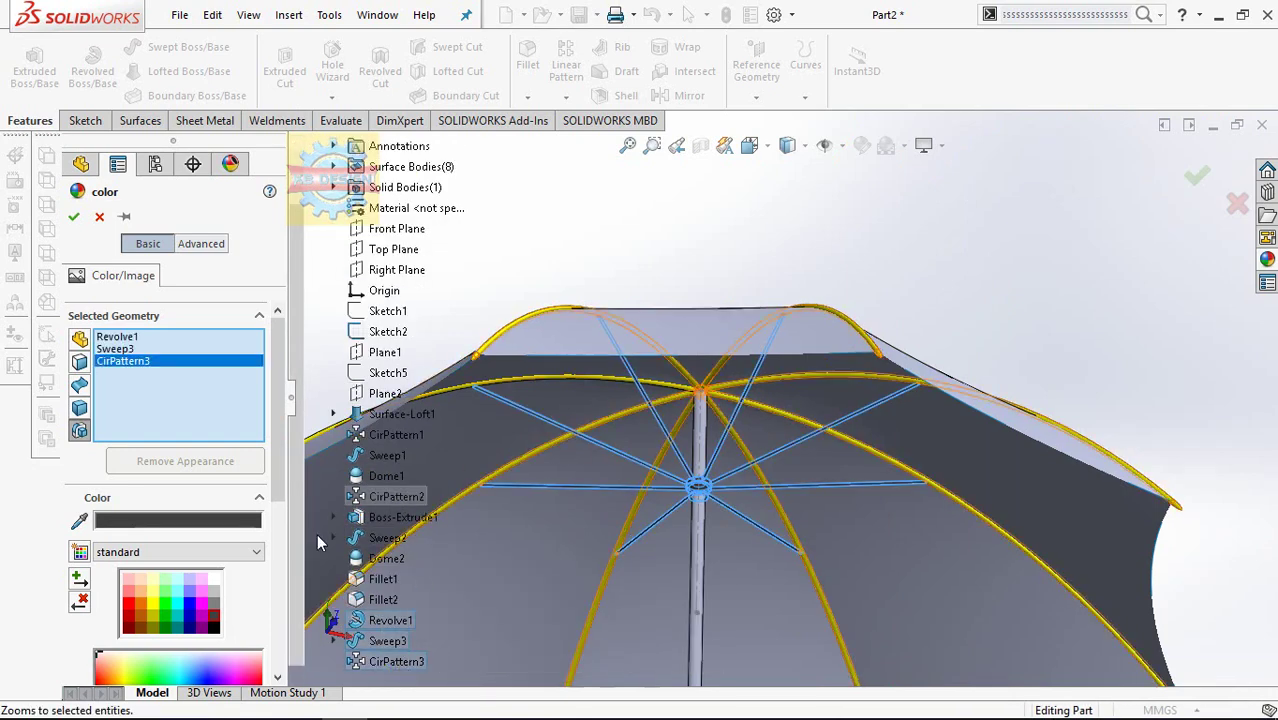
{"action": "left_click", "coordinate": [214, 627]}
{"action": "left_click", "coordinate": [73, 216]}
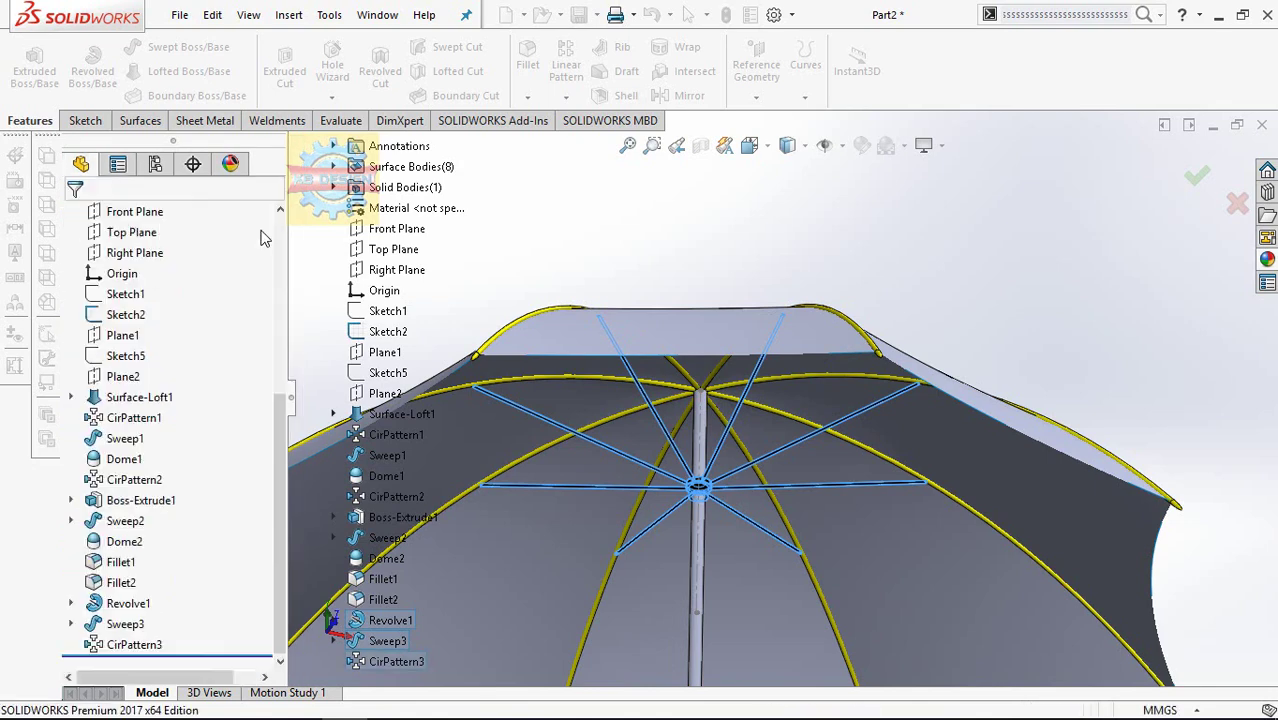
- Open and close the color<2> appearance from the part's appearance list
{"action": "left_click", "coordinate": [231, 164]}
{"action": "right_click", "coordinate": [140, 296]}
{"action": "left_click", "coordinate": [173, 328]}
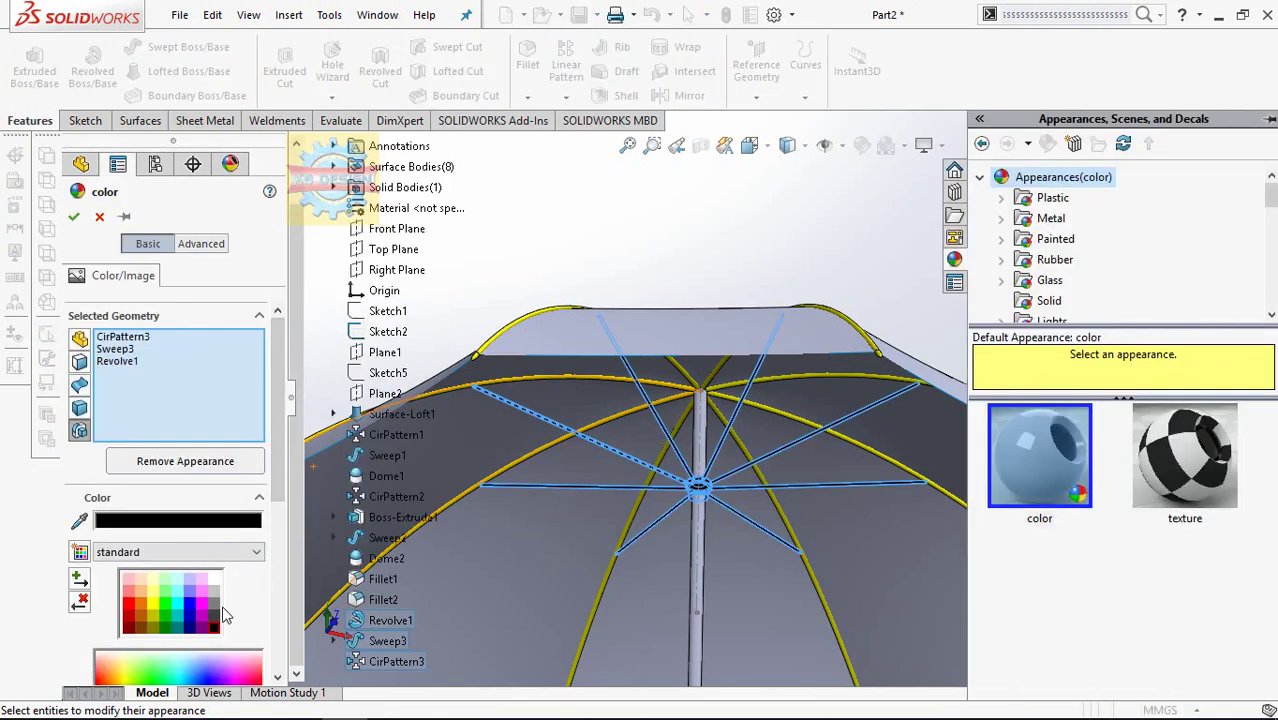
{"action": "left_click", "coordinate": [75, 216]}
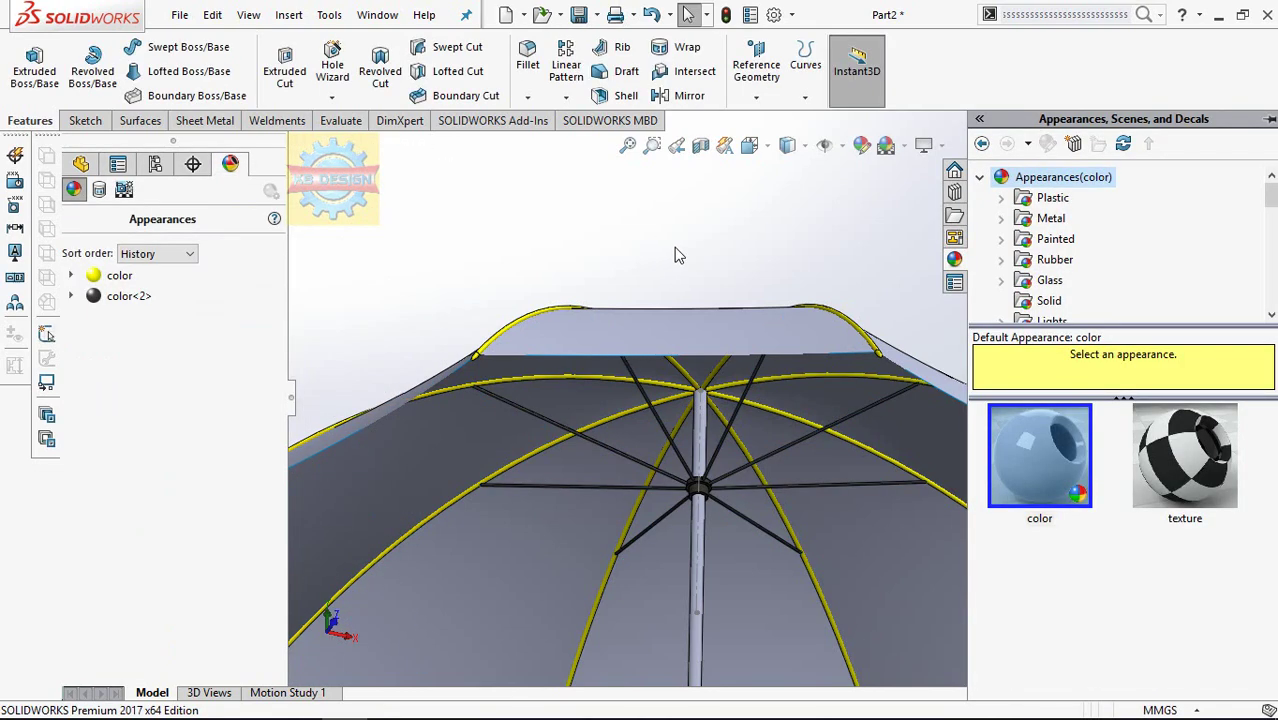
{"action": "scroll", "coordinate": [676, 251], "scroll_direction": "down", "scroll_amount": 5}
{"action": "scroll", "coordinate": [676, 251], "scroll_direction": "down", "scroll_amount": 2}
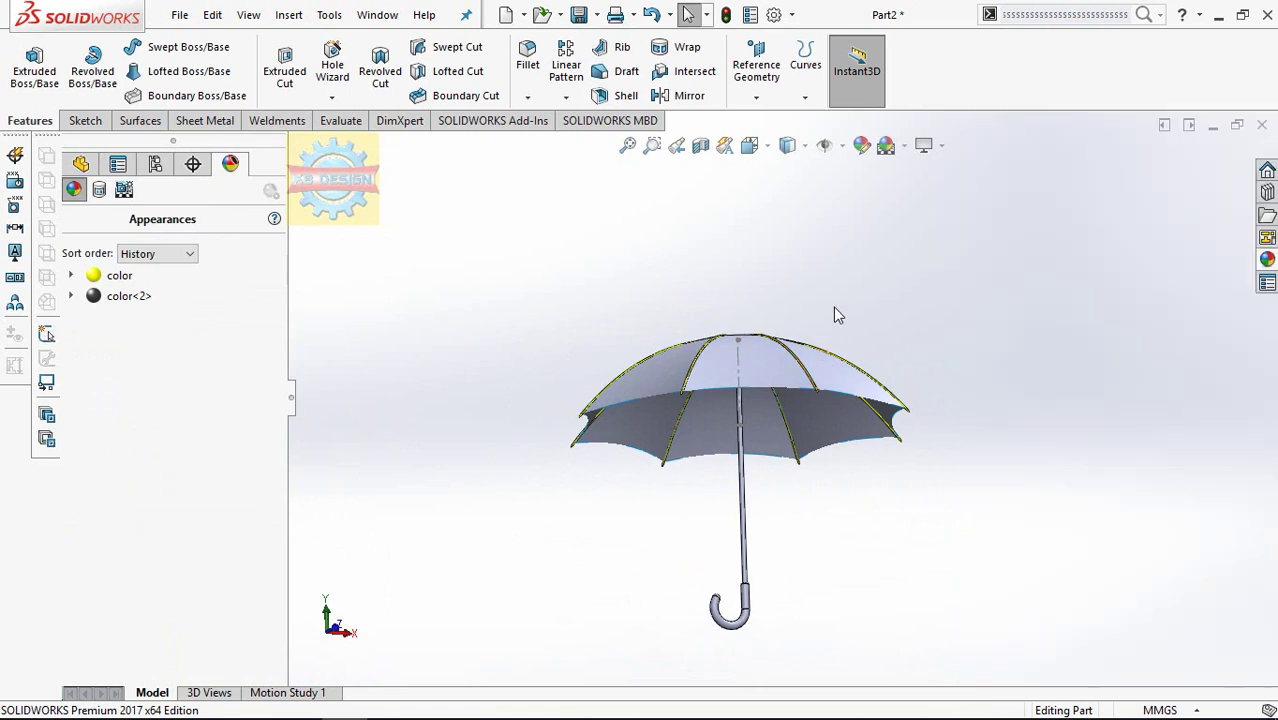
- Thicken the front canopy panel and the Surface-Loft1 panel by 0.20 mm
{"action": "middle_click_drag", "start_coordinate": [818, 357], "coordinate": [771, 418]}
{"action": "right_click", "coordinate": [771, 418]}
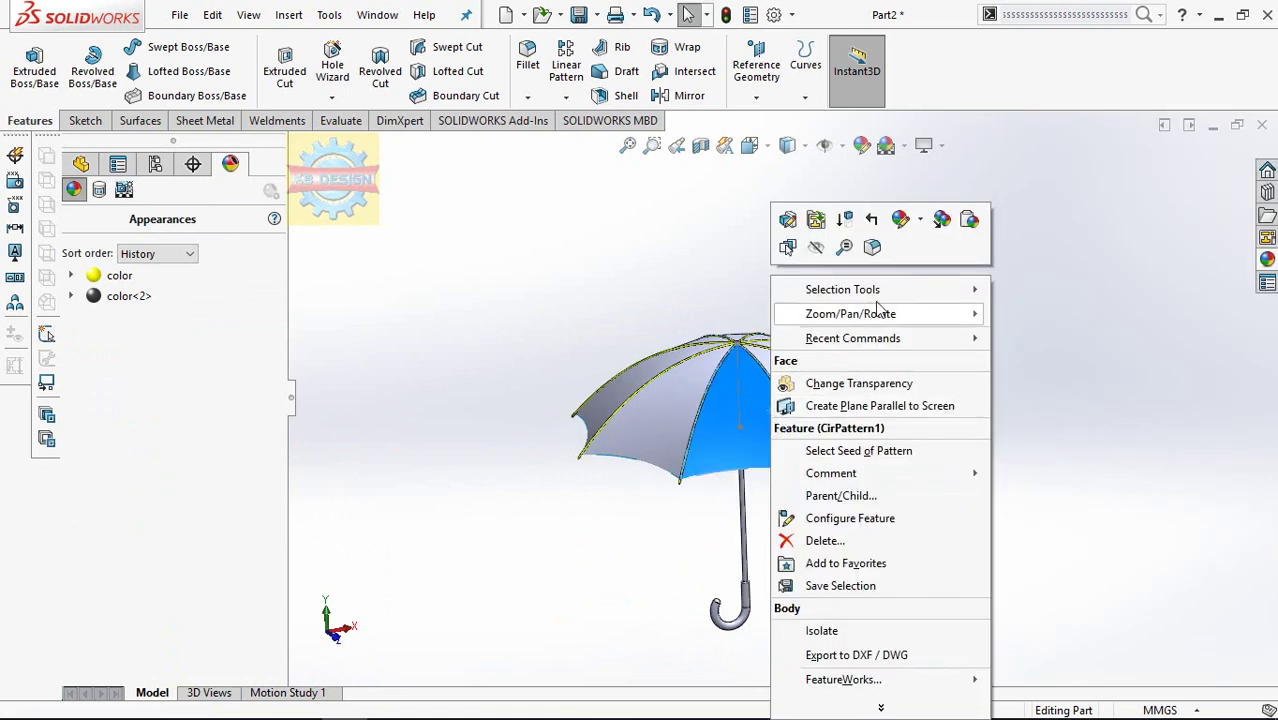
{"action": "left_click", "coordinate": [713, 248]}
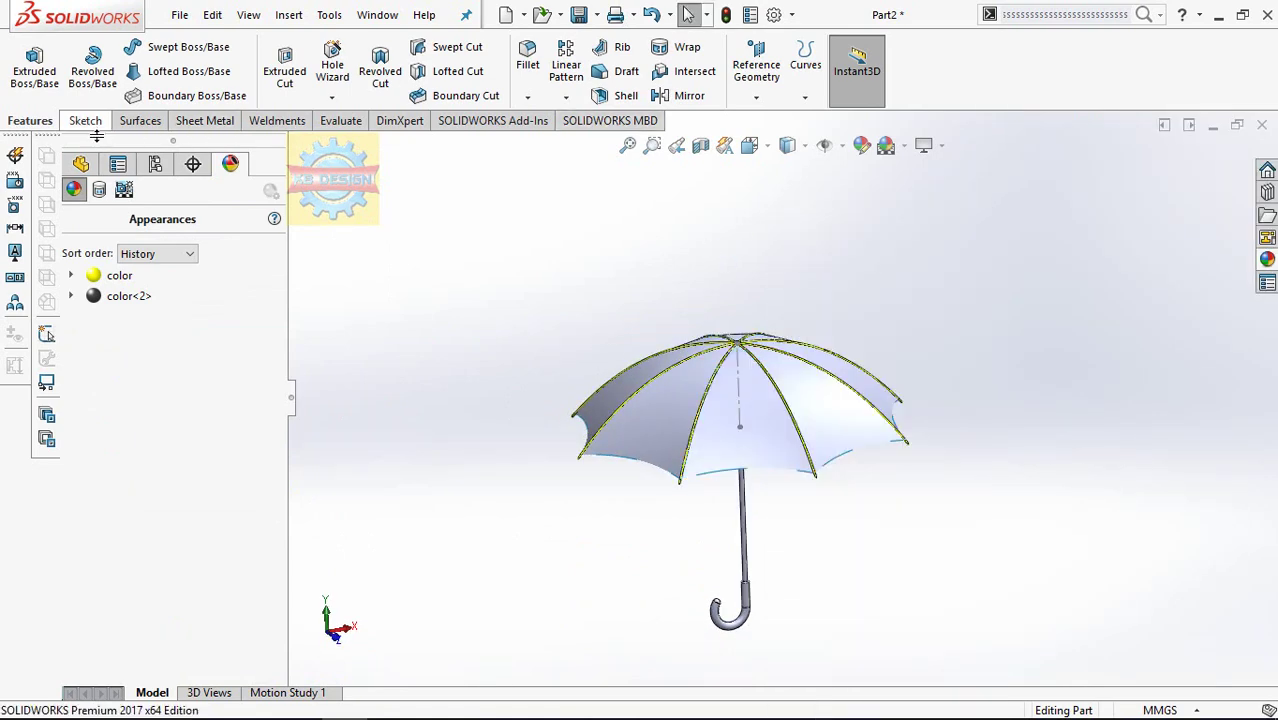
{"action": "left_click", "coordinate": [81, 163]}
{"action": "left_click", "coordinate": [138, 120]}
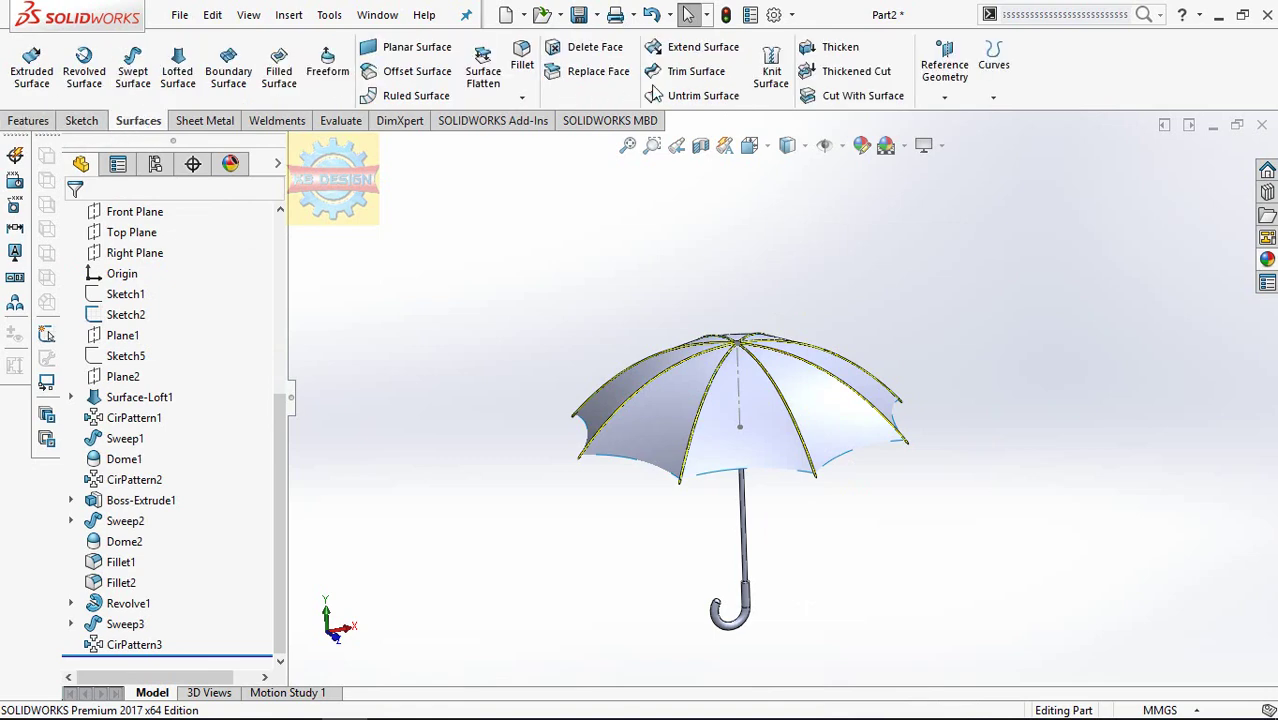
{"action": "left_click", "coordinate": [868, 56]}
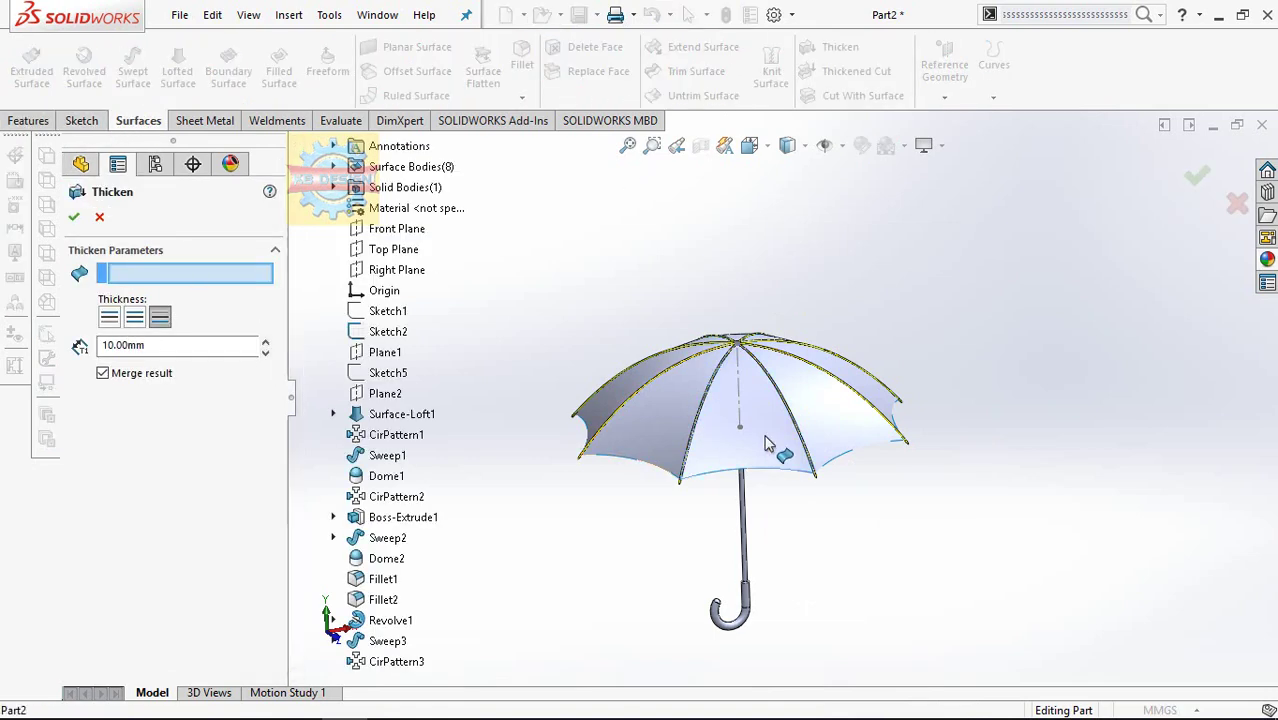
{"action": "left_click", "coordinate": [772, 446]}
{"action": "type", "text": "0.2"}
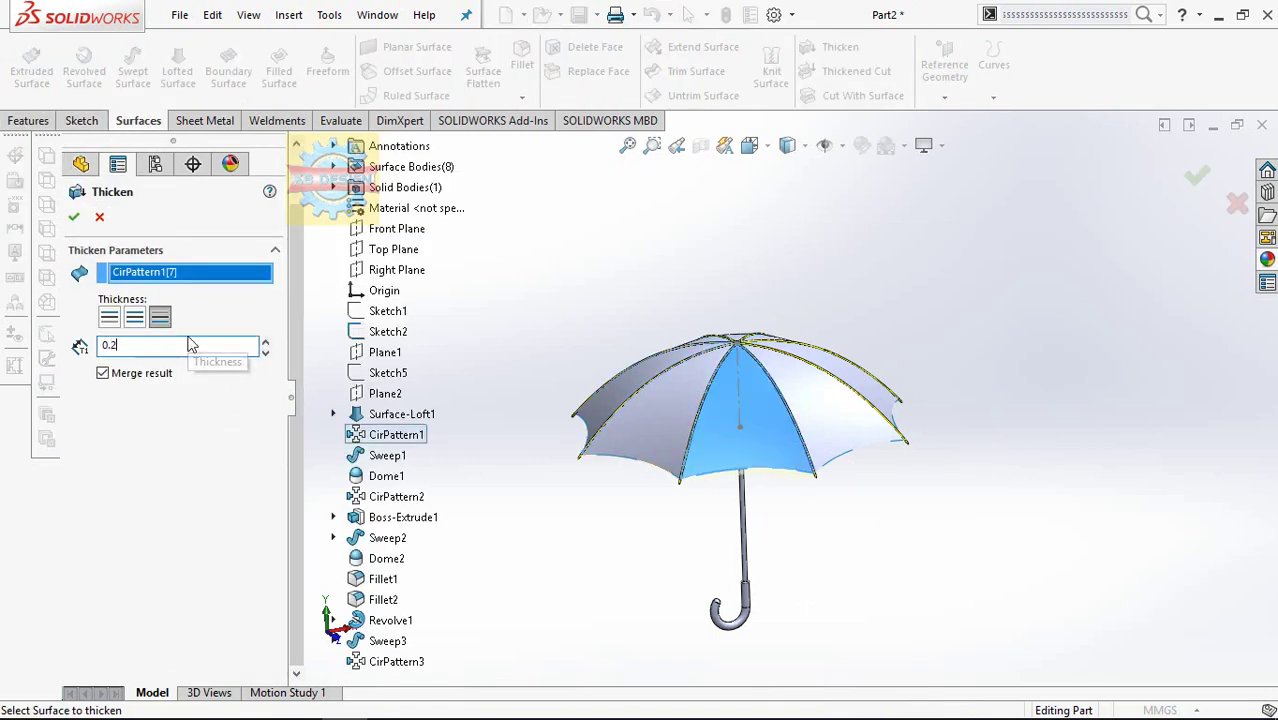
{"action": "key", "text": "Return"}
{"action": "middle_click_drag", "start_coordinate": [715, 430], "coordinate": [727, 285]}
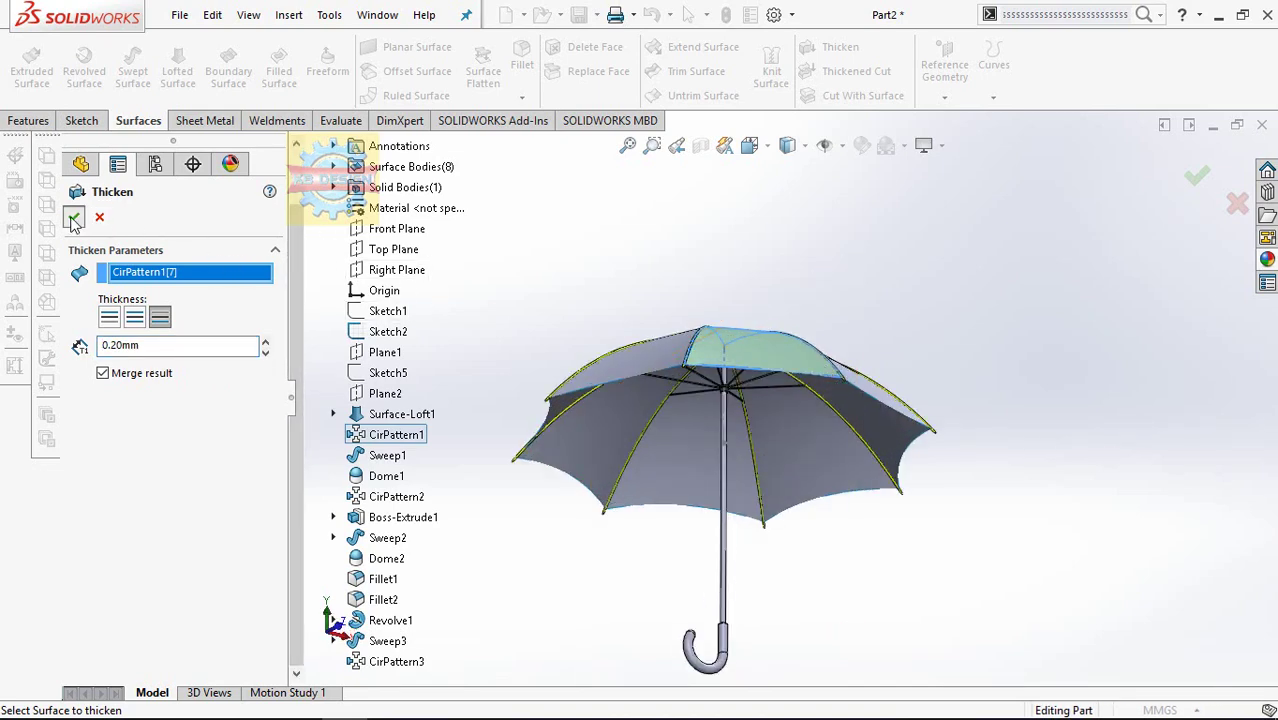
{"action": "left_click", "coordinate": [830, 47]}
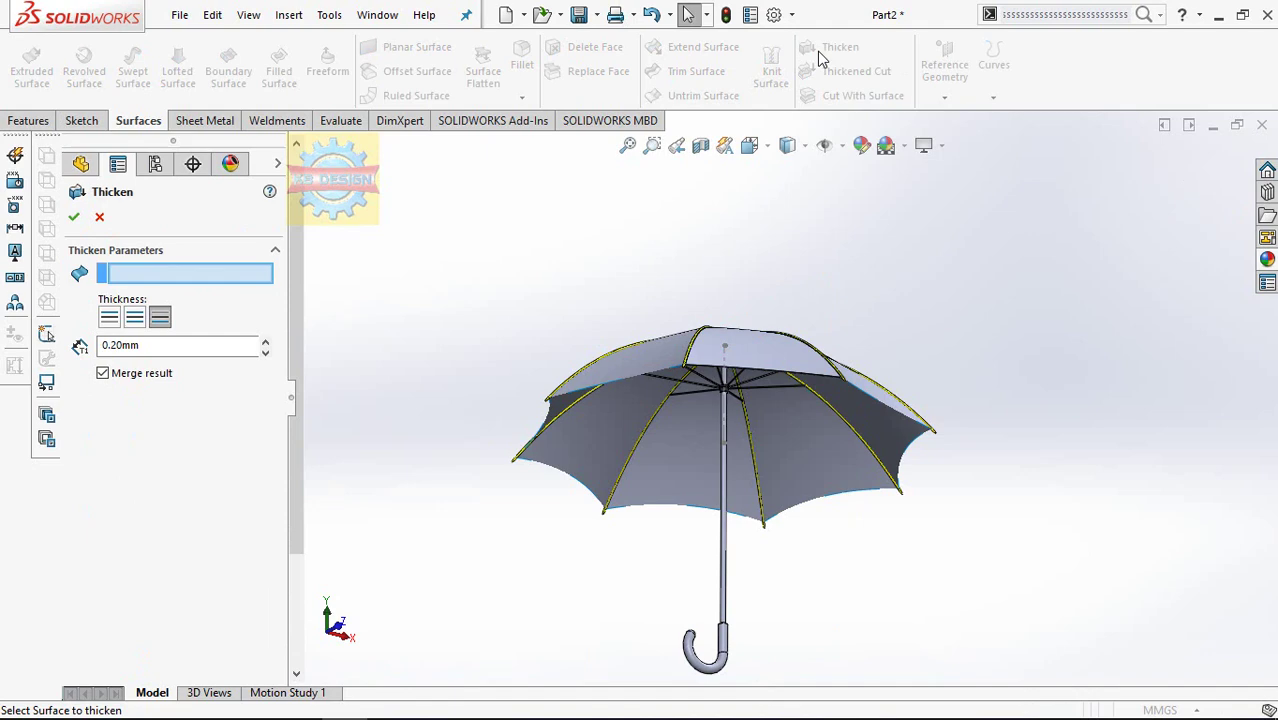
{"action": "left_click", "coordinate": [675, 348]}
{"action": "left_click", "coordinate": [74, 216]}
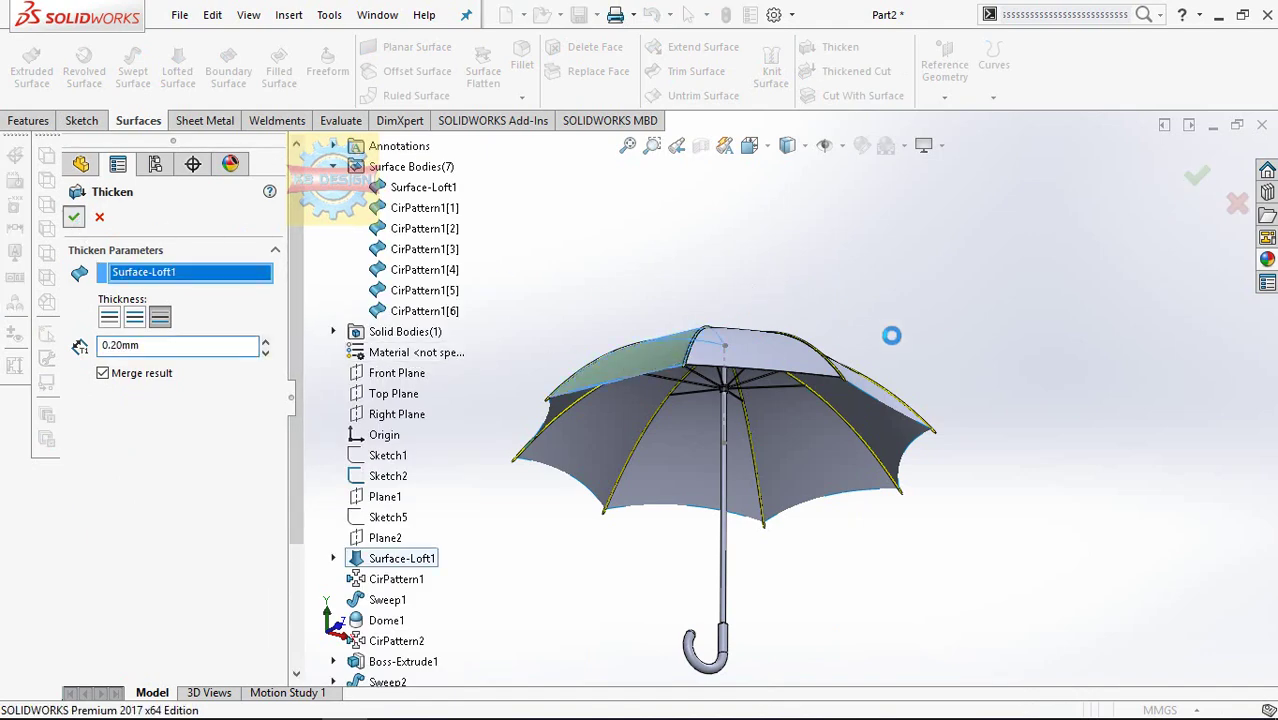
- Thicken canopy panels CirPattern1[6], [5] and [4] by 0.20 mm
{"action": "middle_click_drag", "start_coordinate": [884, 343], "coordinate": [825, 360]}
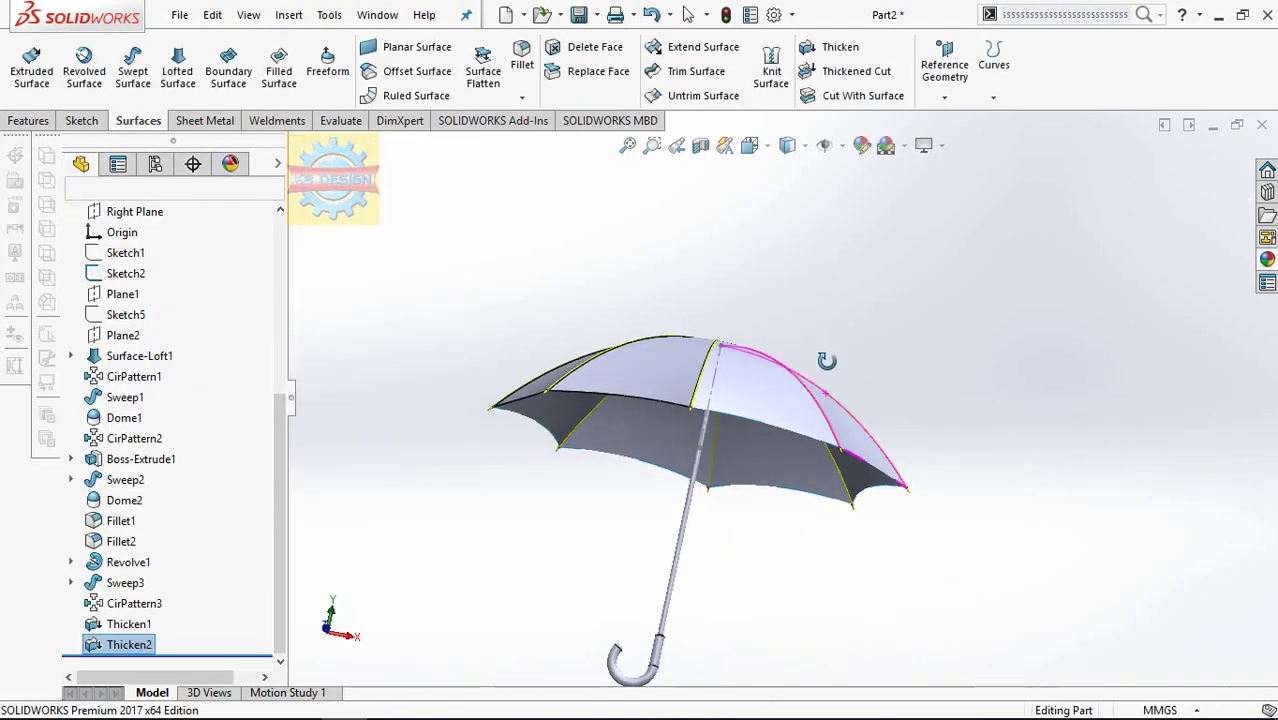
{"action": "left_click", "coordinate": [830, 50]}
{"action": "left_click", "coordinate": [760, 385]}
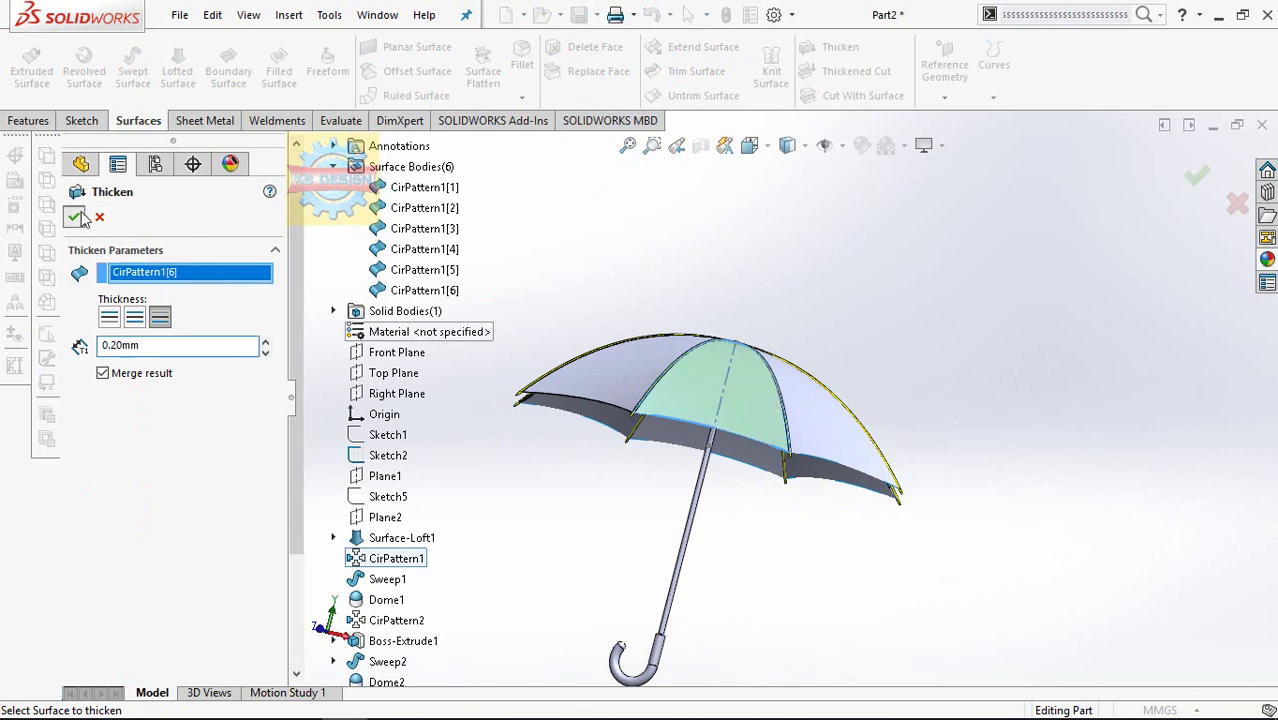
{"action": "left_click", "coordinate": [830, 47]}
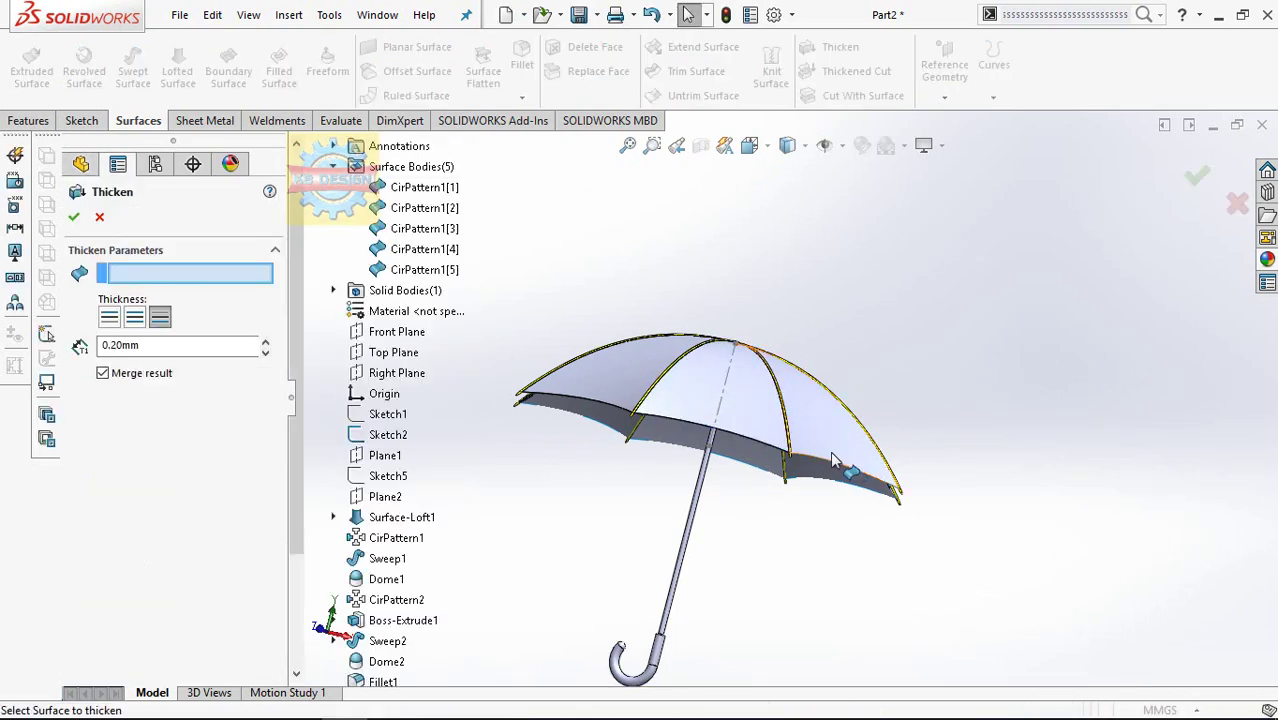
{"action": "left_click", "coordinate": [728, 442]}
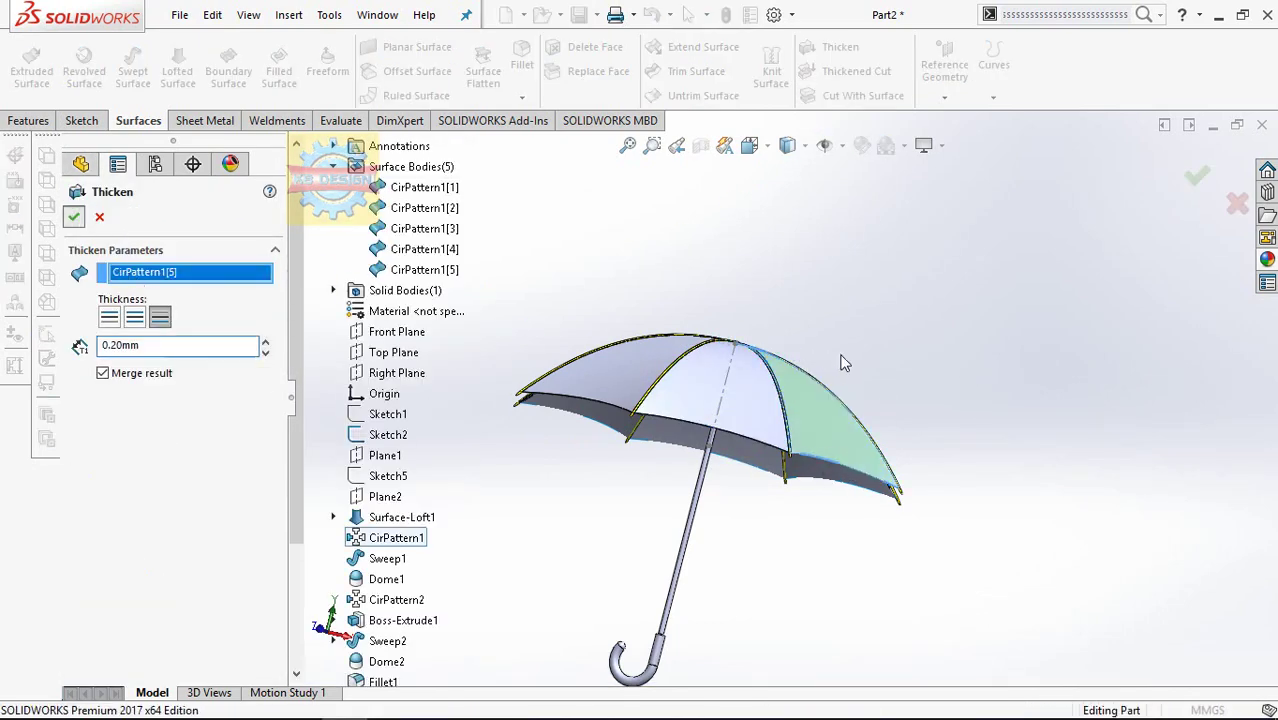
{"action": "key", "text": "Return"}
{"action": "mouse_move", "coordinate": [832, 359]}
{"action": "middle_mouse_down"}
{"action": "mouse_move", "coordinate": [727, 328]}
{"action": "mouse_move", "coordinate": [730, 302]}
{"action": "middle_mouse_up"}
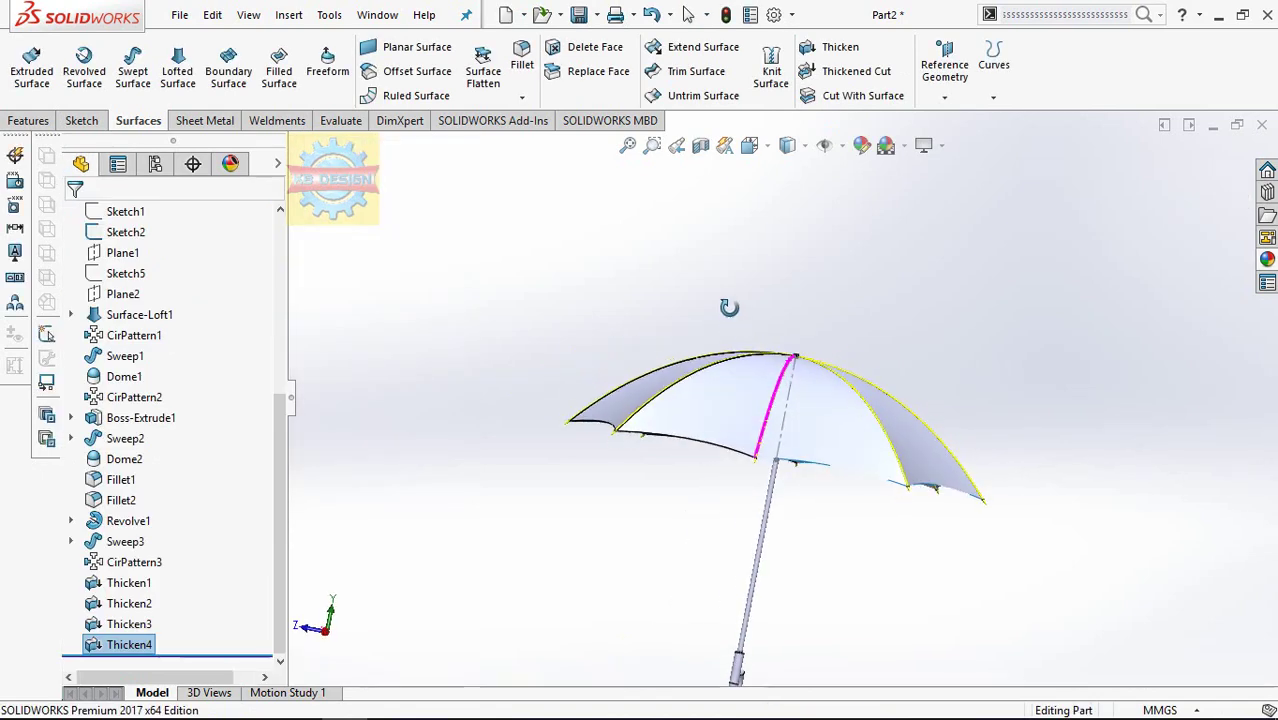
{"action": "left_click", "coordinate": [830, 47]}
{"action": "left_click", "coordinate": [822, 428]}
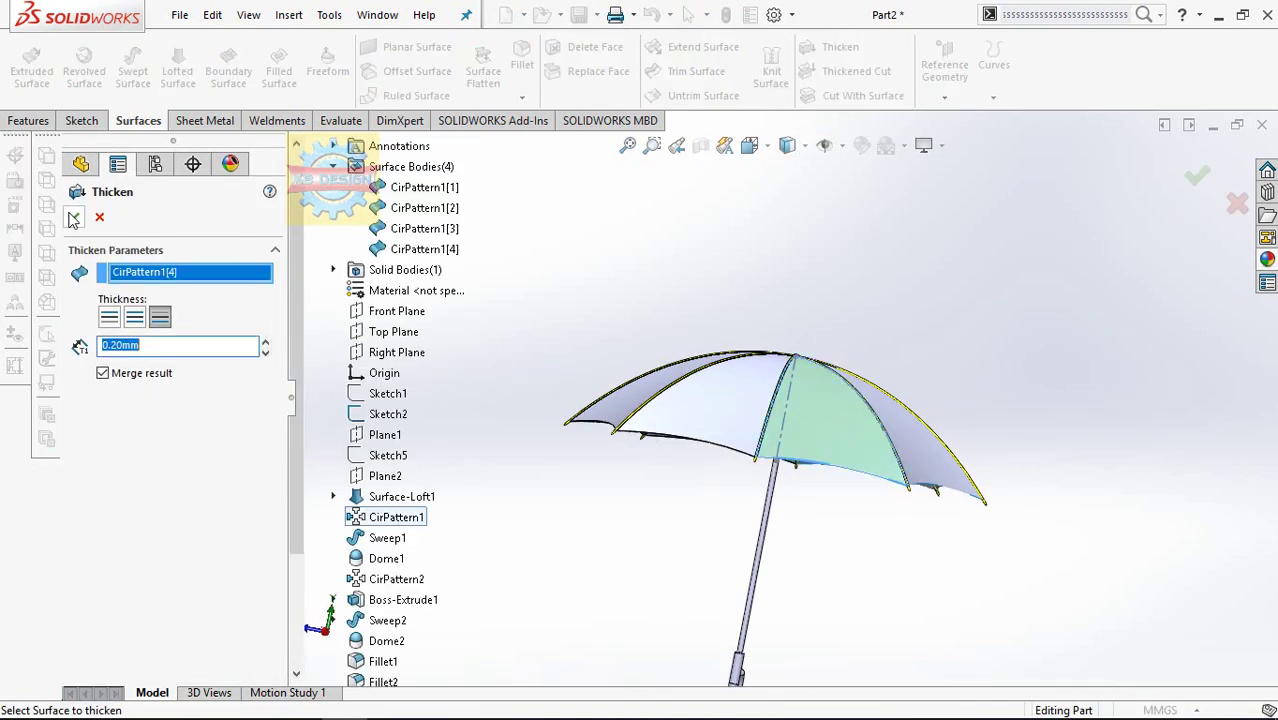
{"action": "mouse_move", "coordinate": [770, 366]}
{"action": "middle_mouse_down"}
{"action": "mouse_move", "coordinate": [770, 243]}
{"action": "mouse_move", "coordinate": [840, 212]}
{"action": "middle_mouse_up"}
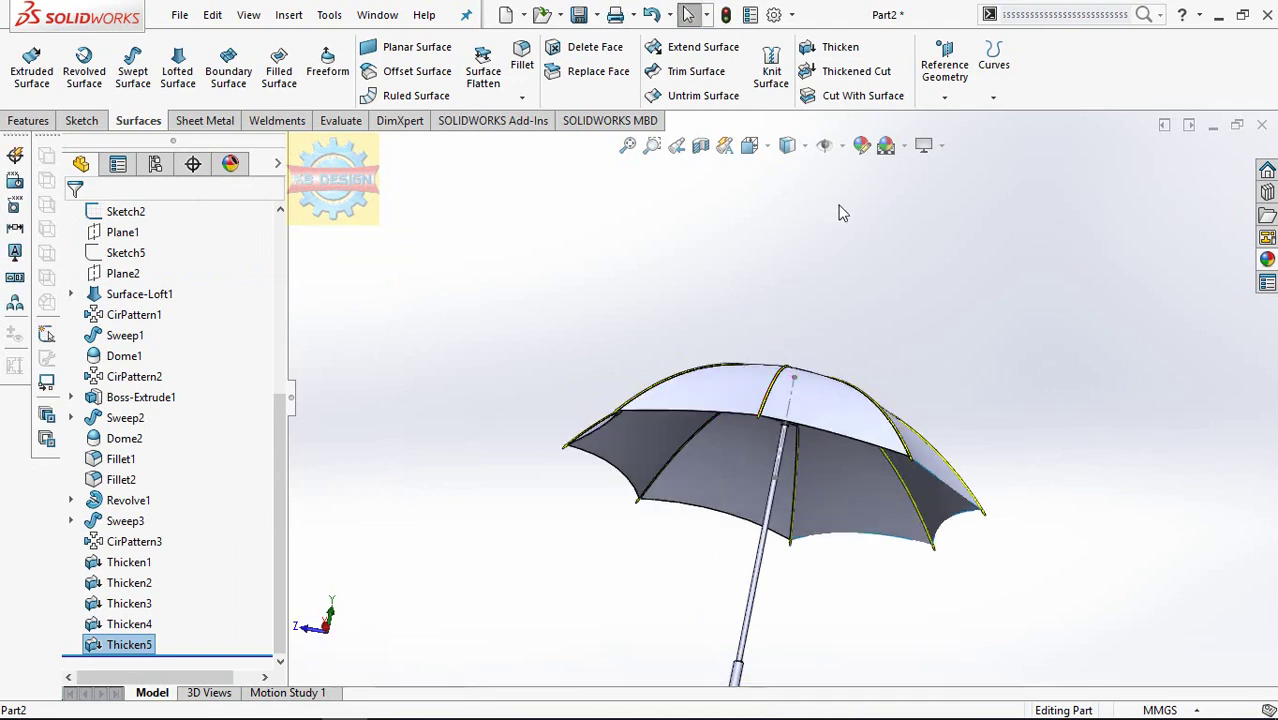
{"action": "mouse_move", "coordinate": [968, 427]}
{"action": "middle_mouse_down"}
{"action": "mouse_move", "coordinate": [978, 360]}
{"action": "mouse_move", "coordinate": [876, 362]}
{"action": "middle_mouse_up"}
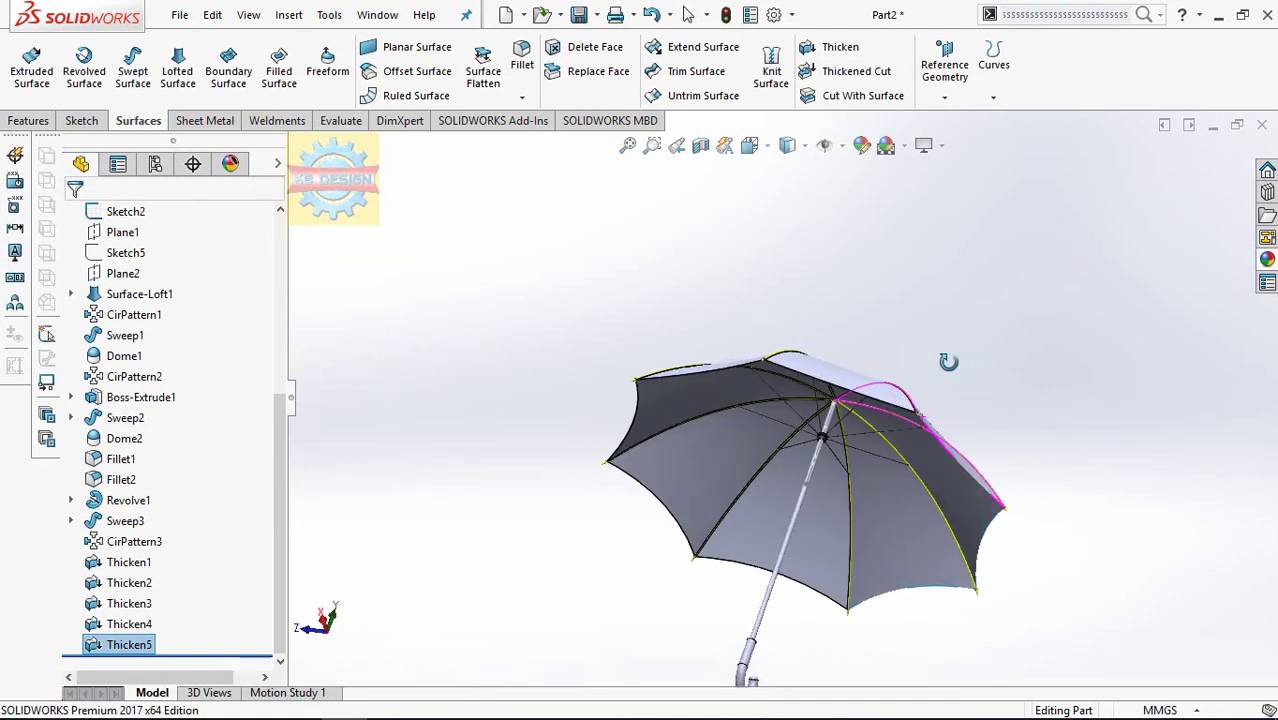
- Thicken the remaining canopy panels CirPattern1[3], [2] and [1] by 0.20 mm
{"action": "left_click", "coordinate": [830, 47]}
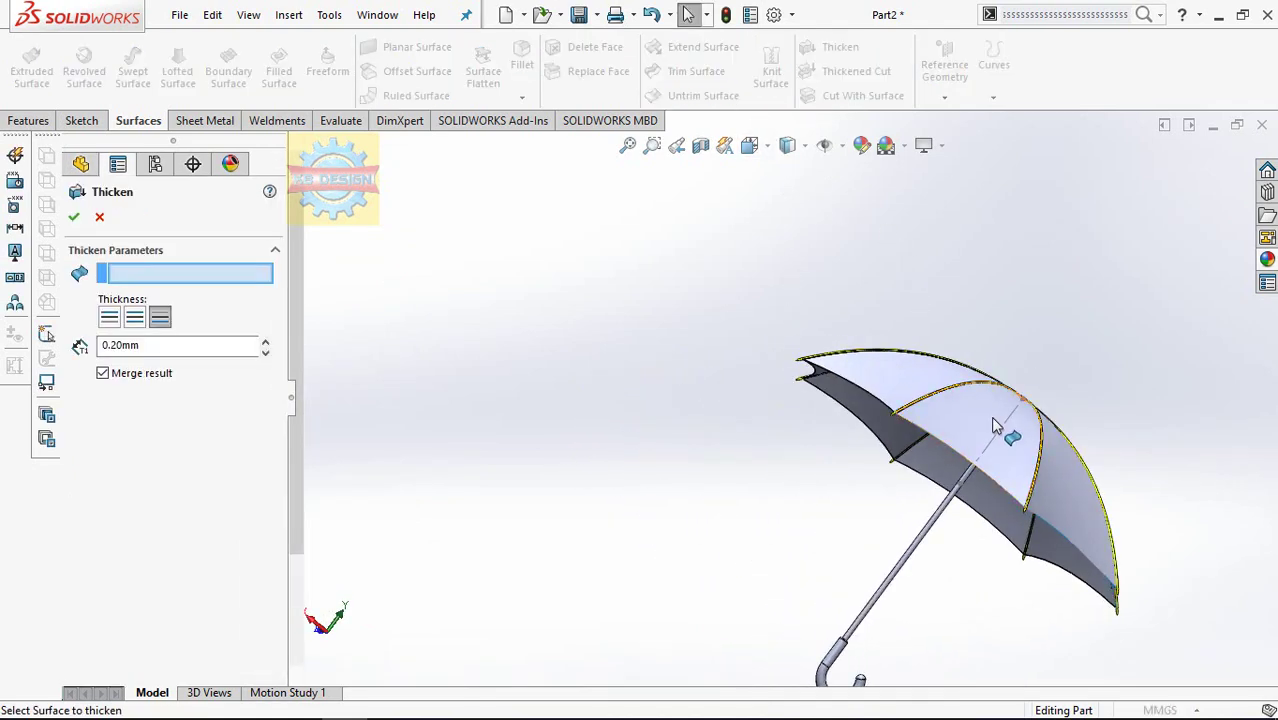
{"action": "left_click", "coordinate": [992, 428]}
{"action": "middle_click_drag", "start_coordinate": [992, 428], "coordinate": [287, 207]}
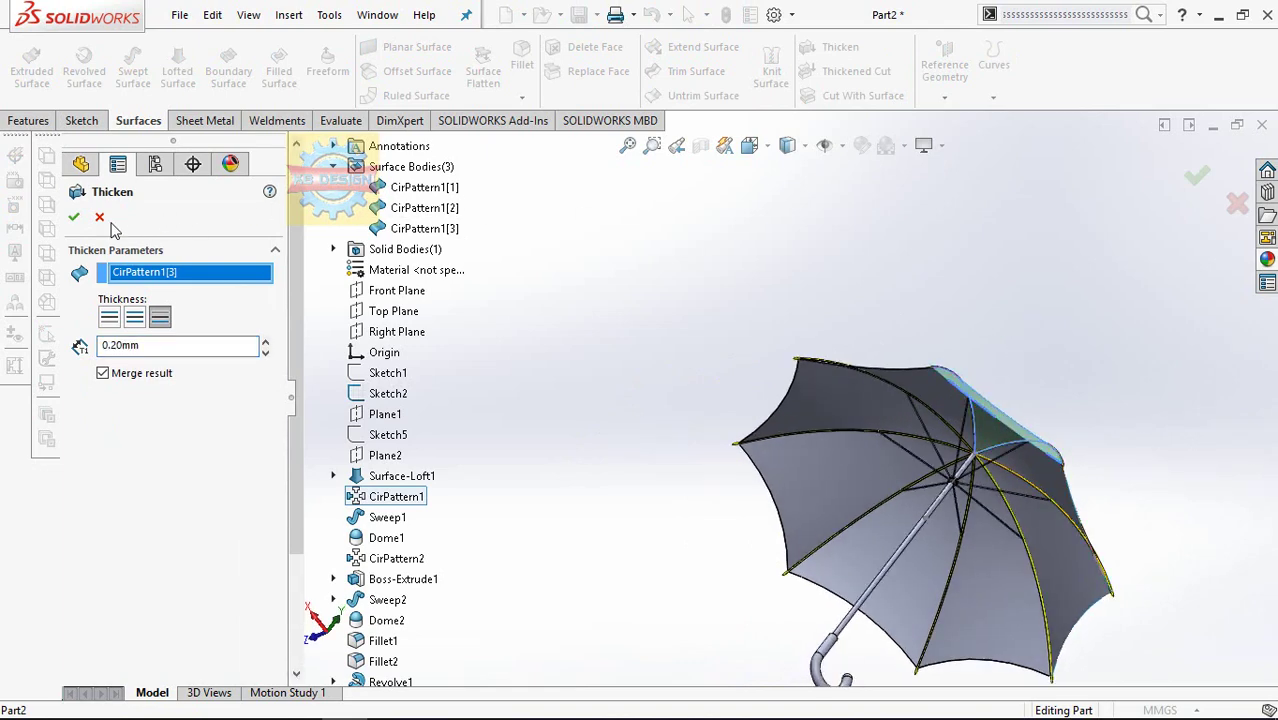
{"action": "mouse_move", "coordinate": [988, 418]}
{"action": "middle_mouse_down"}
{"action": "mouse_move", "coordinate": [1033, 409]}
{"action": "mouse_move", "coordinate": [857, 33]}
{"action": "middle_mouse_up"}
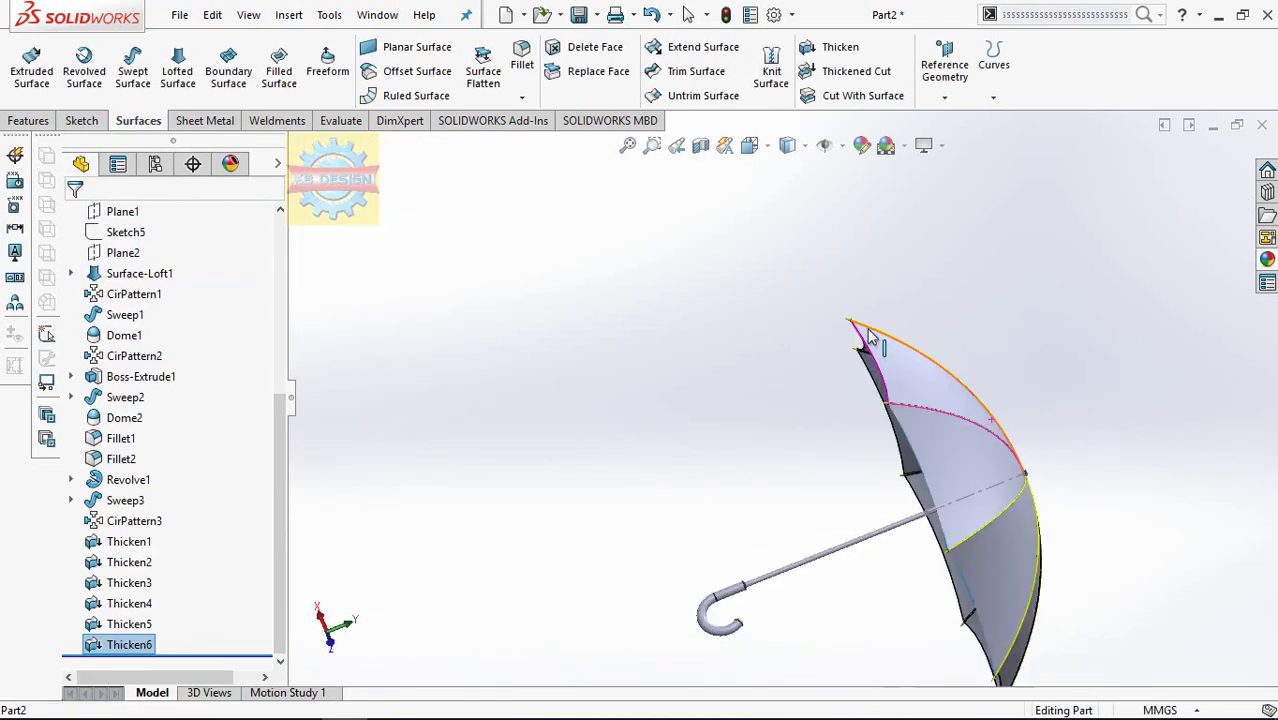
{"action": "left_click", "coordinate": [857, 50]}
{"action": "left_click", "coordinate": [968, 478]}
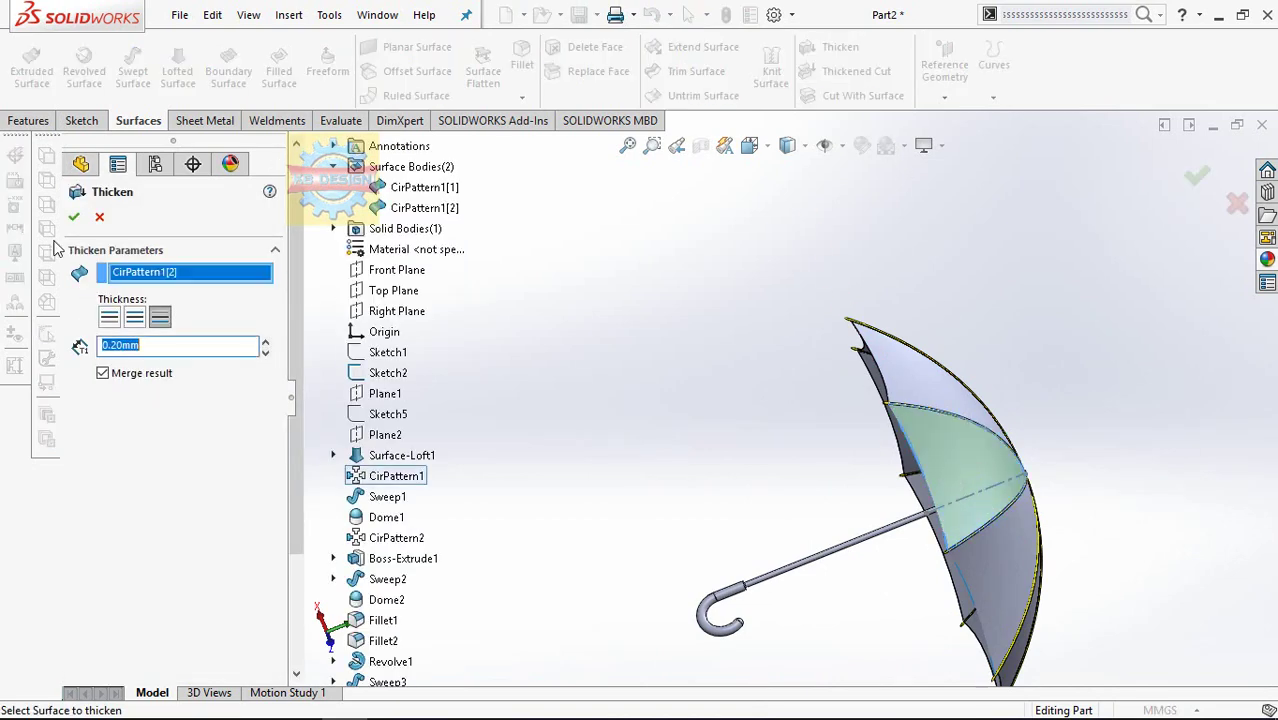
{"action": "key", "text": "Return"}
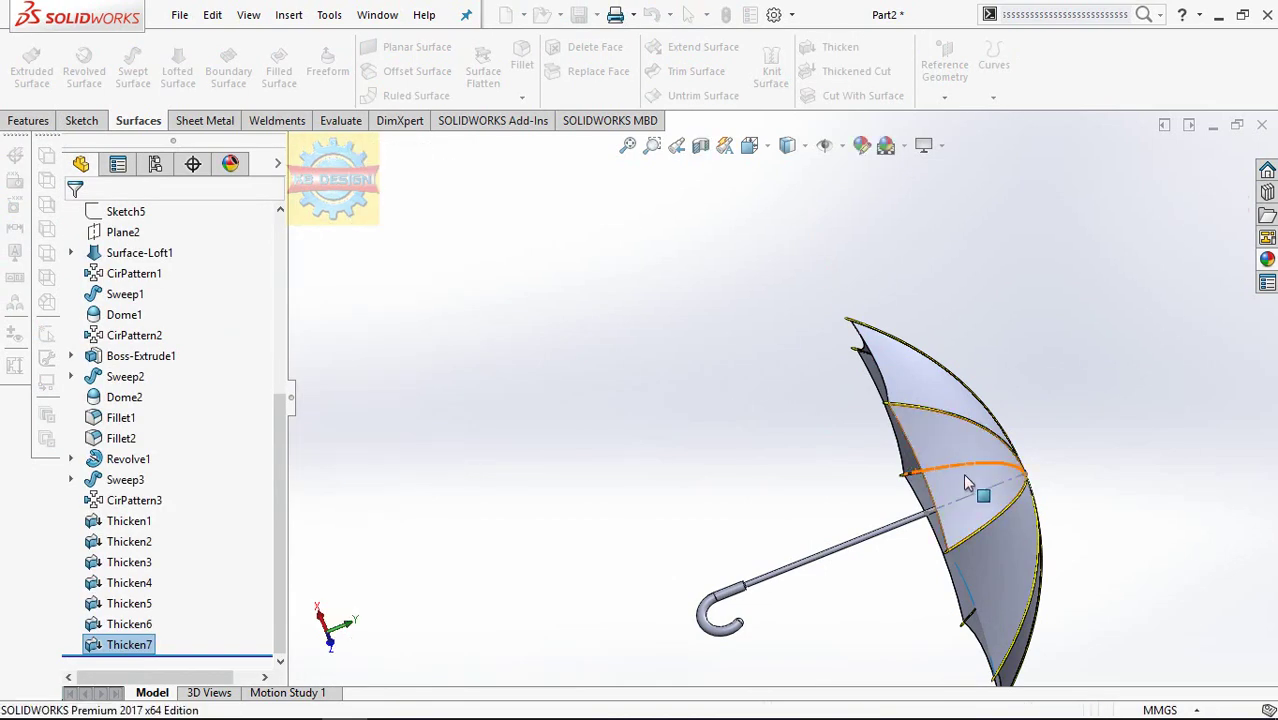
{"action": "left_click", "coordinate": [833, 50]}
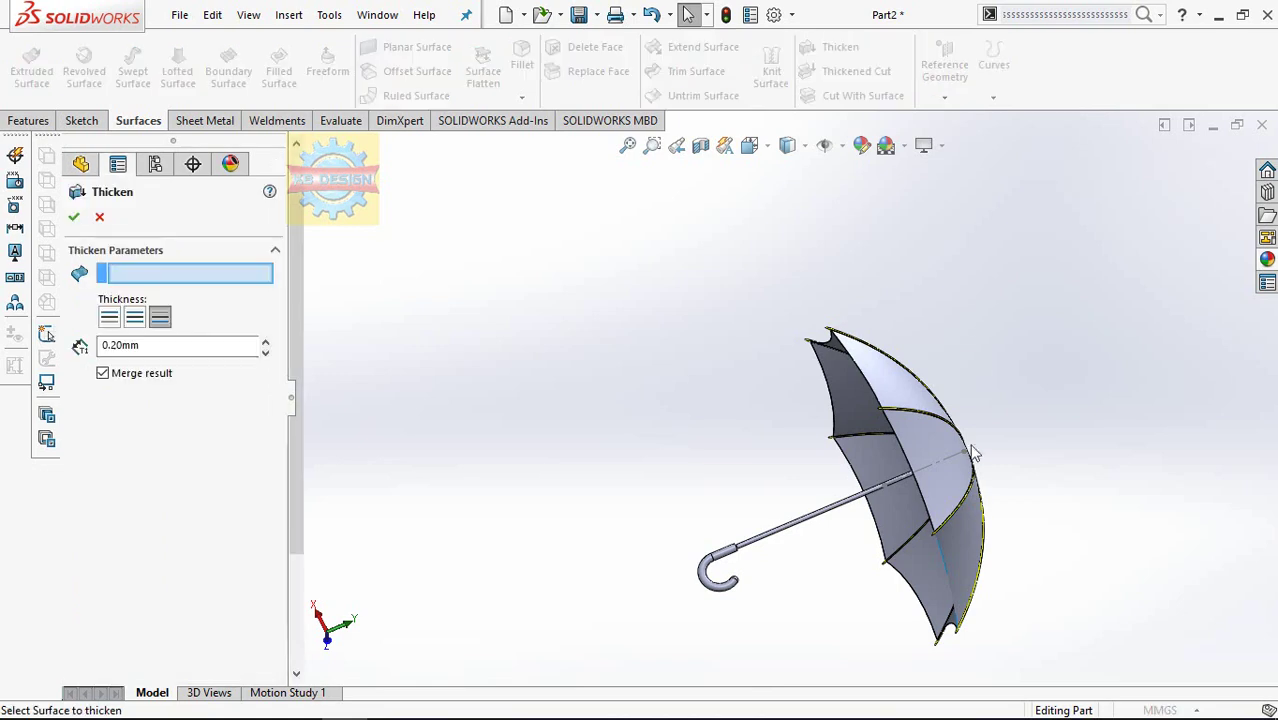
{"action": "left_click", "coordinate": [970, 553]}
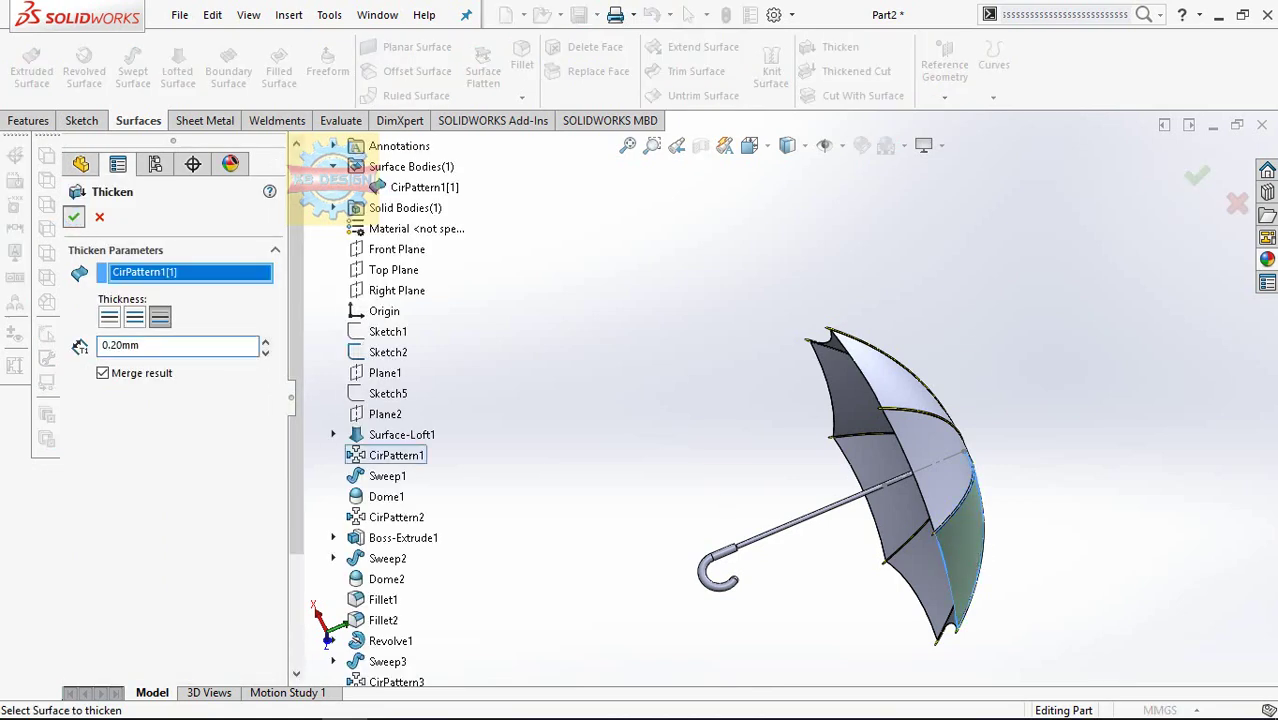
{"action": "key", "text": "Return"}
{"action": "mouse_move", "coordinate": [940, 420]}
{"action": "middle_mouse_down"}
{"action": "mouse_move", "coordinate": [1041, 473]}
{"action": "mouse_move", "coordinate": [1004, 514]}
{"action": "mouse_move", "coordinate": [950, 530]}
{"action": "mouse_move", "coordinate": [818, 537]}
{"action": "mouse_move", "coordinate": [747, 414]}
{"action": "mouse_move", "coordinate": [996, 594]}
{"action": "mouse_move", "coordinate": [919, 631]}
{"action": "mouse_move", "coordinate": [676, 511]}
{"action": "mouse_move", "coordinate": [699, 421]}
{"action": "middle_mouse_up"}
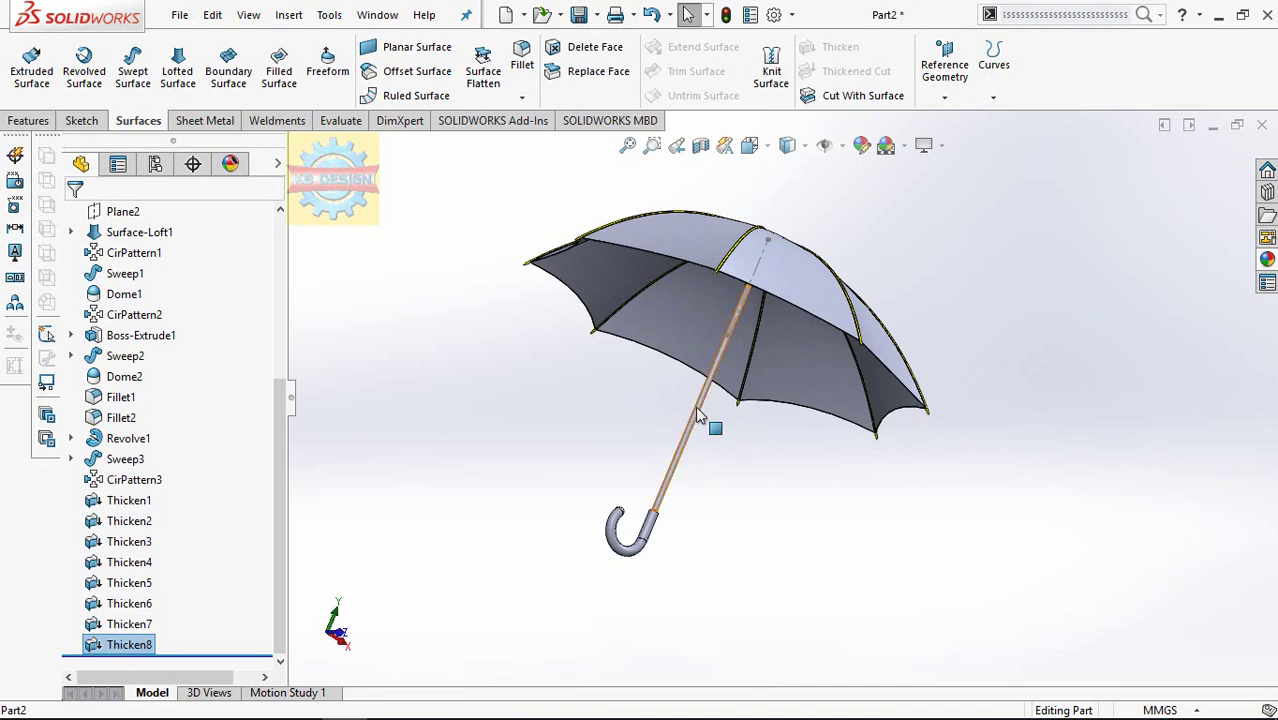
- Apply the shaft's light blue colour appearance to the shaft and its selected canopy faces
{"action": "right_click", "coordinate": [699, 418]}
{"action": "left_click", "coordinate": [854, 219]}
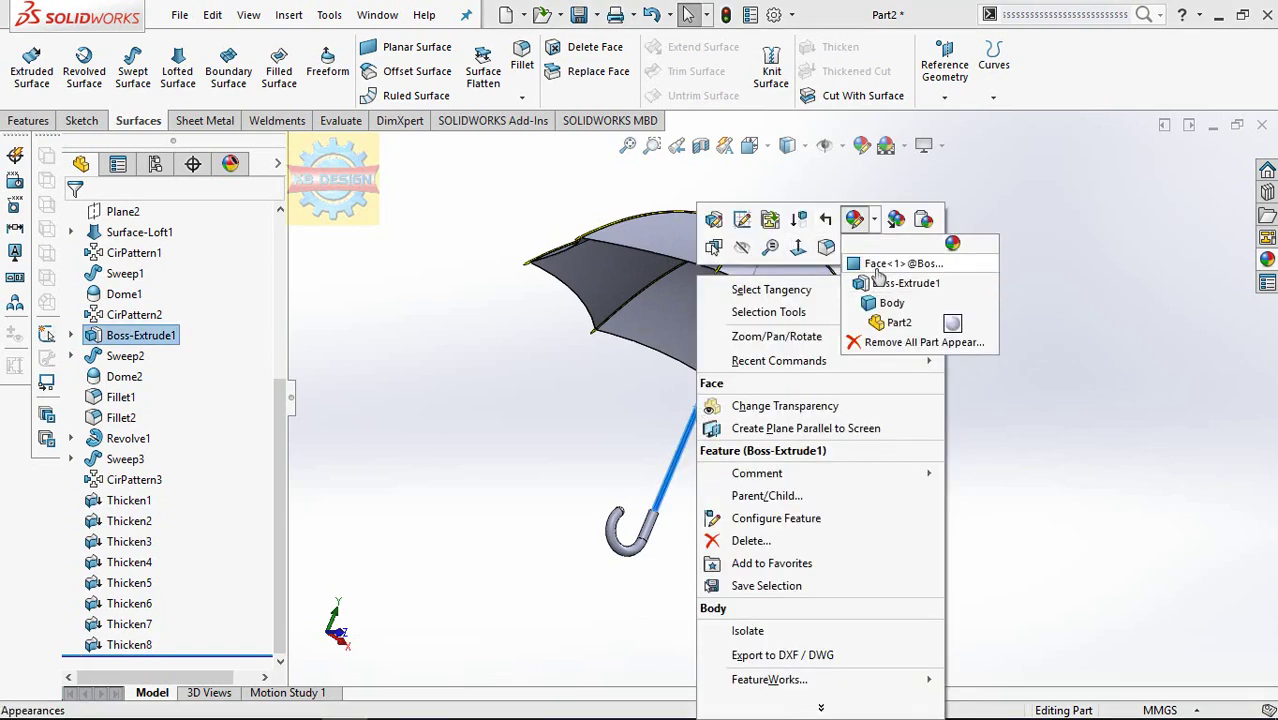
{"action": "left_click", "coordinate": [877, 265]}
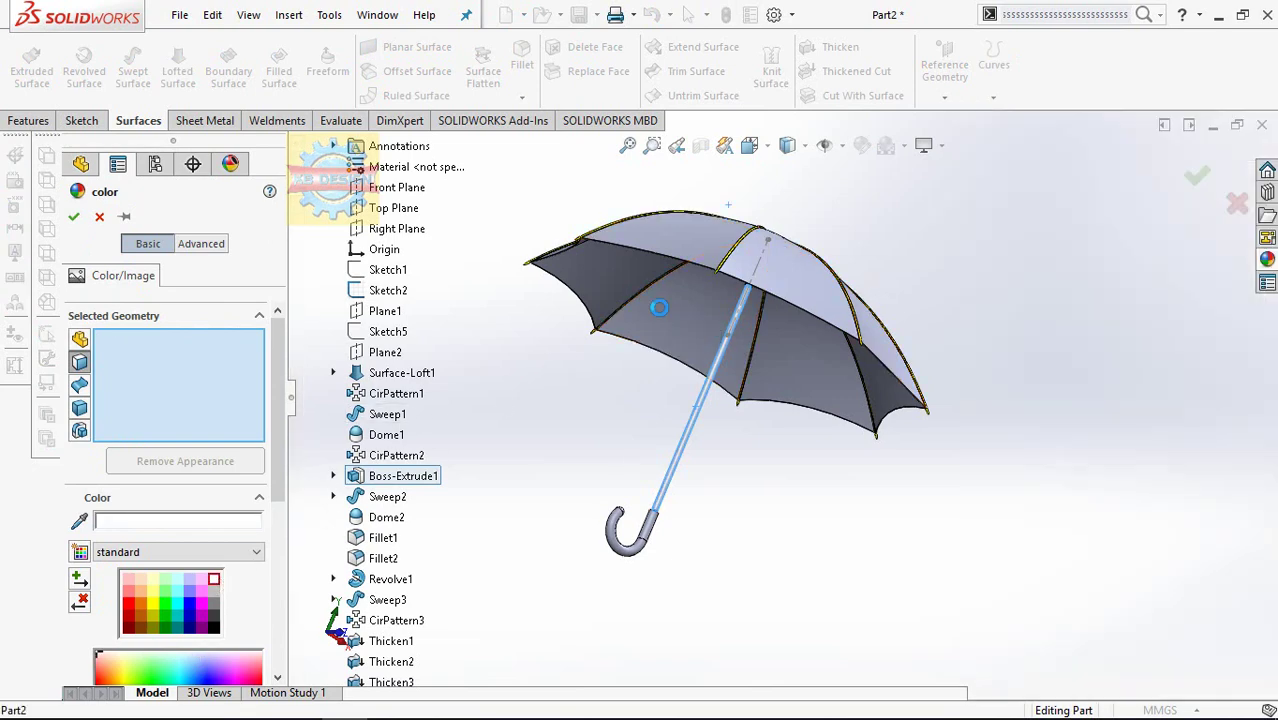
{"action": "left_click", "coordinate": [645, 292]}
{"action": "left_click", "coordinate": [748, 335]}
{"action": "middle_click_drag", "start_coordinate": [748, 335], "coordinate": [783, 232]}
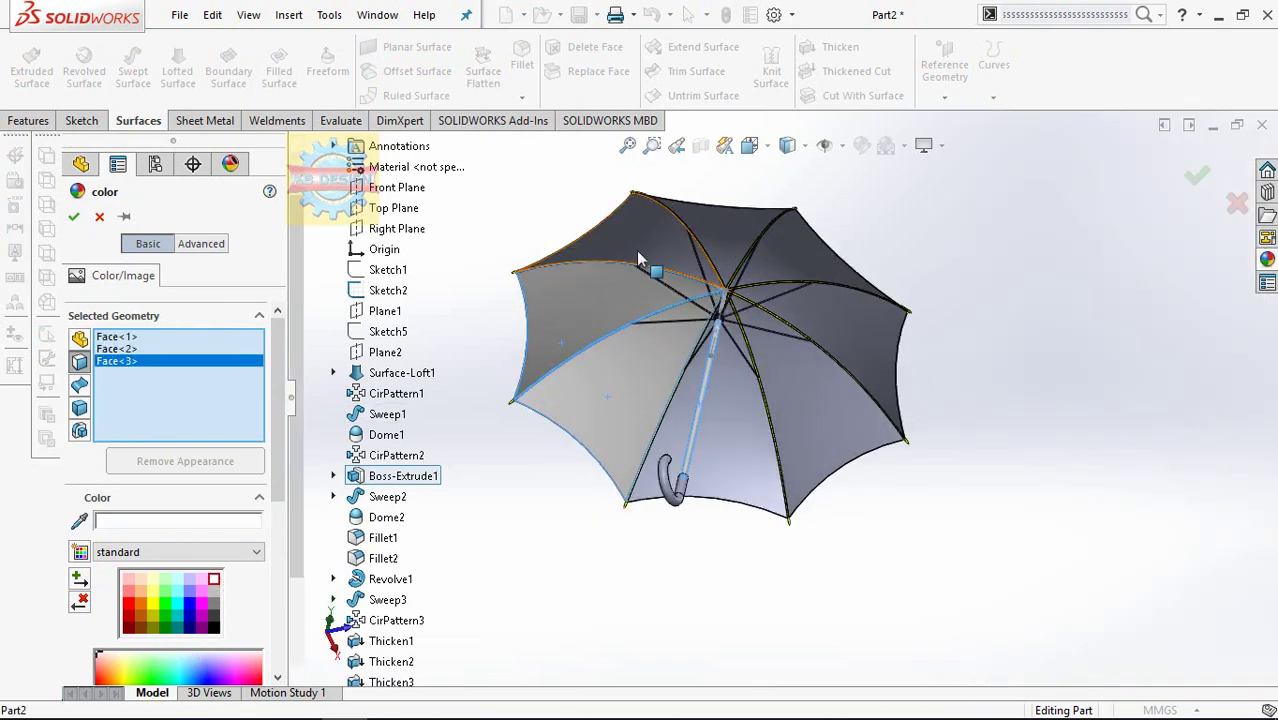
{"action": "left_click", "coordinate": [636, 249]}
{"action": "left_click", "coordinate": [721, 230]}
{"action": "left_click", "coordinate": [779, 250]}
{"action": "left_click", "coordinate": [822, 303]}
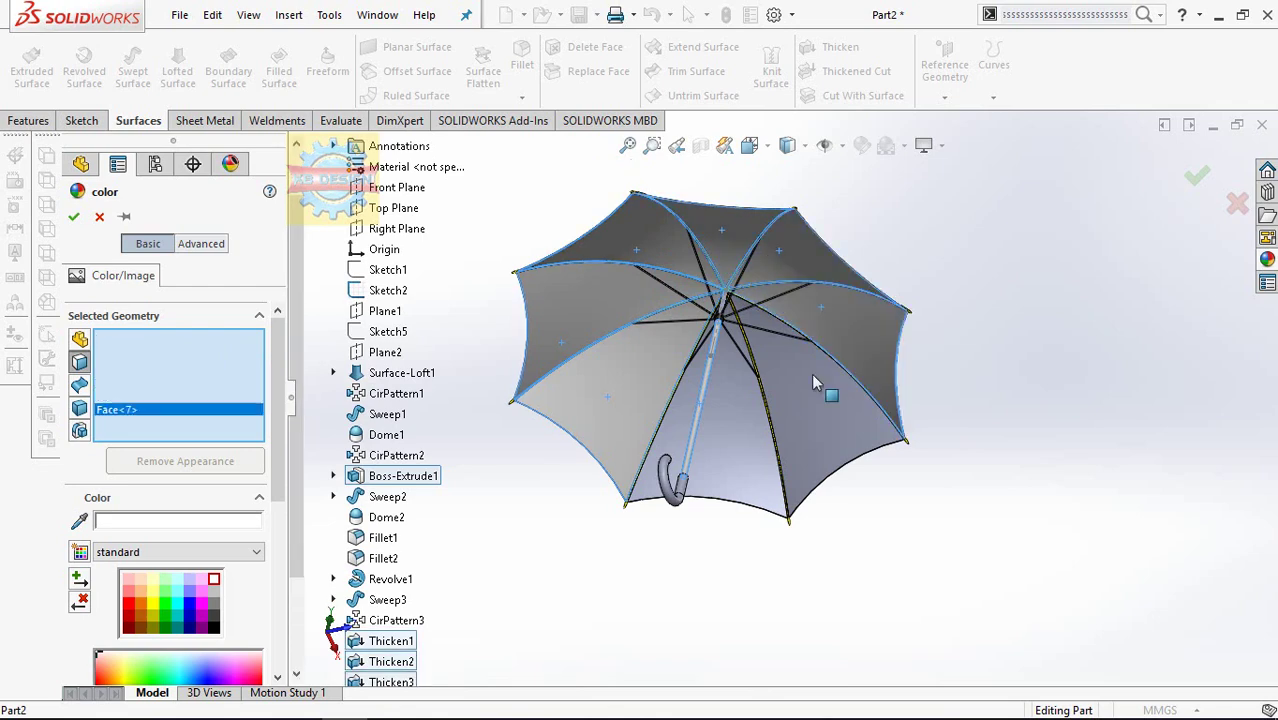
{"action": "left_click", "coordinate": [809, 377]}
{"action": "left_click", "coordinate": [735, 406]}
{"action": "left_click", "coordinate": [73, 216]}
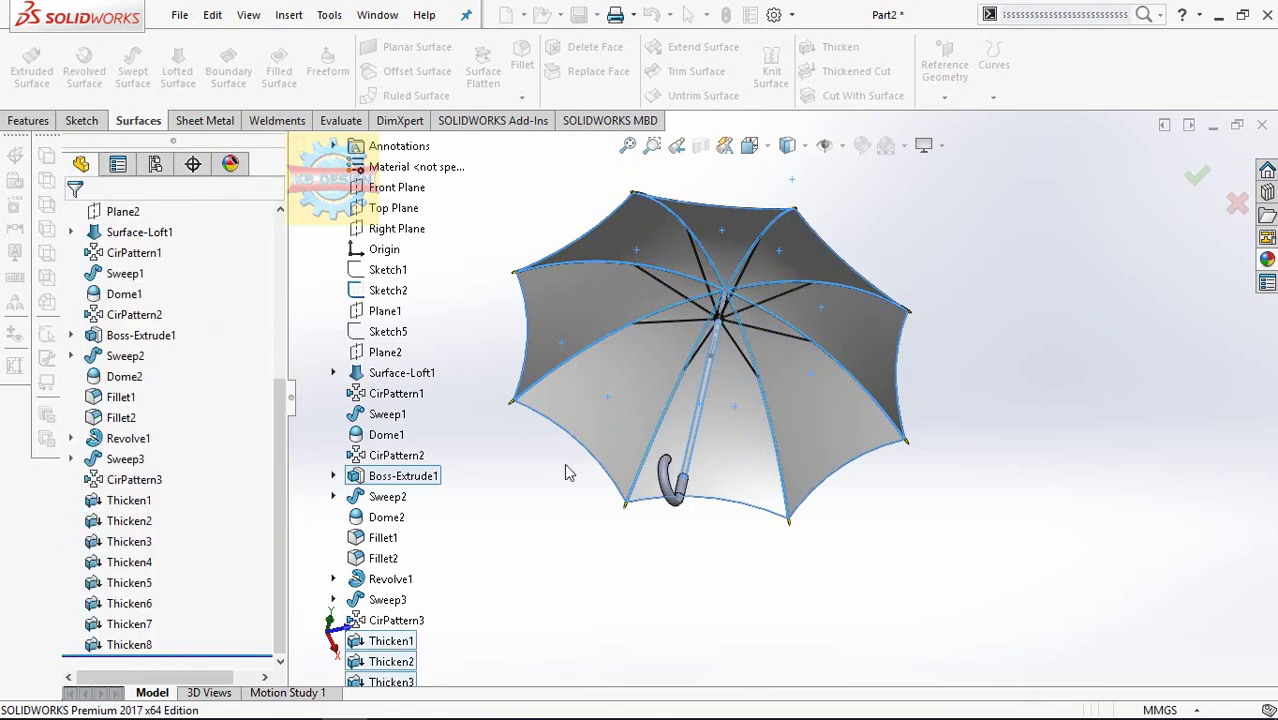
{"action": "right_click", "coordinate": [666, 485]}
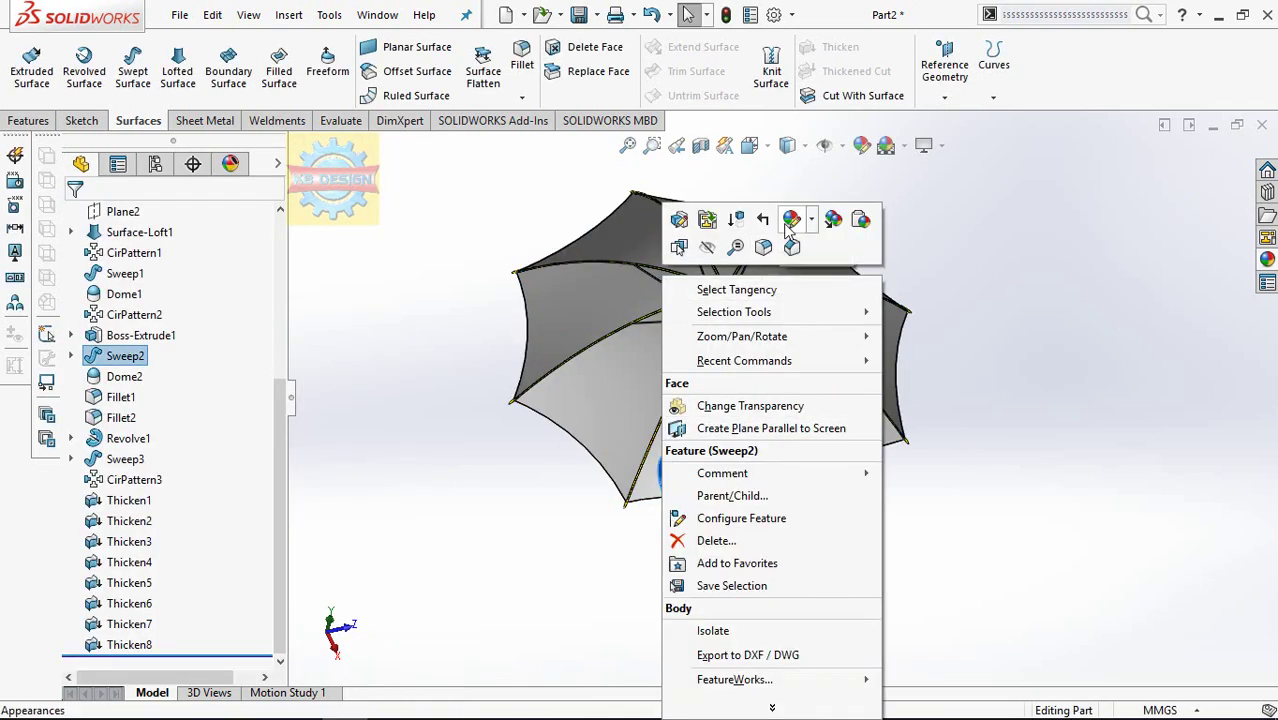
- Choose the Organic > Wood 'polished cherry 2d' appearance for the handle
{"action": "left_click", "coordinate": [785, 217]}
{"action": "left_click", "coordinate": [845, 280]}
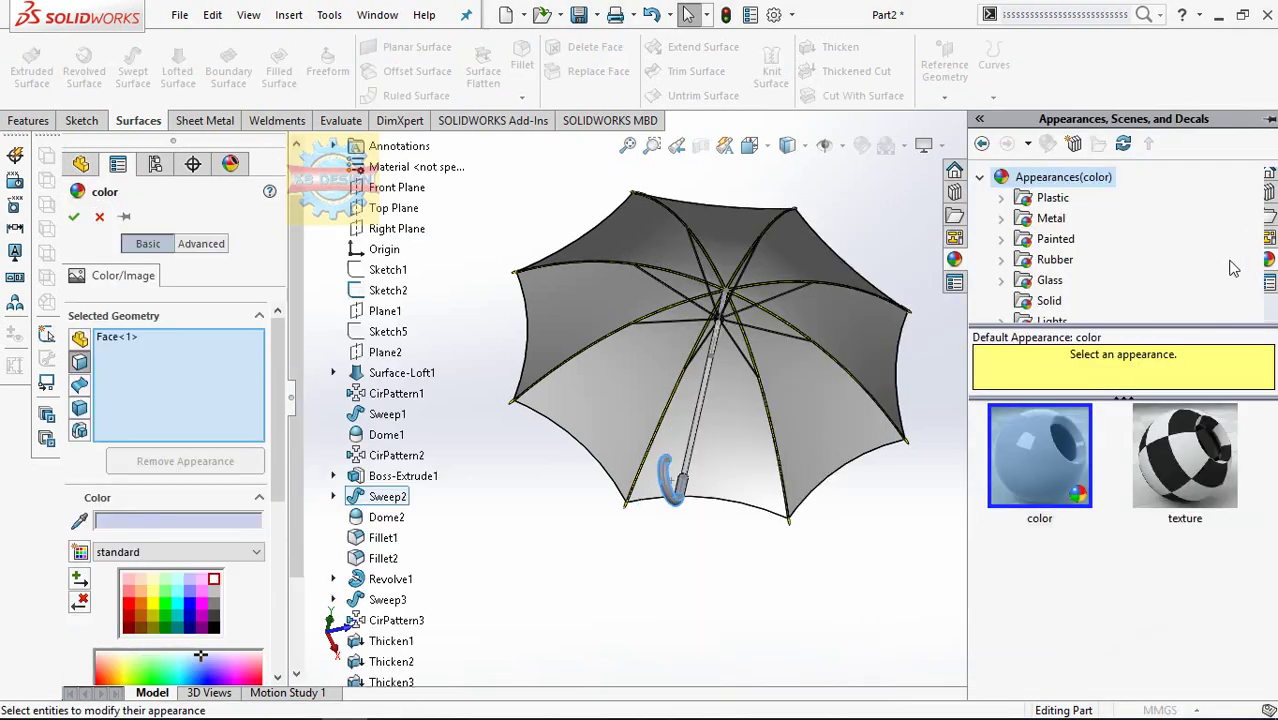
{"action": "scroll", "coordinate": [1063, 268], "scroll_direction": "down", "scroll_amount": 3}
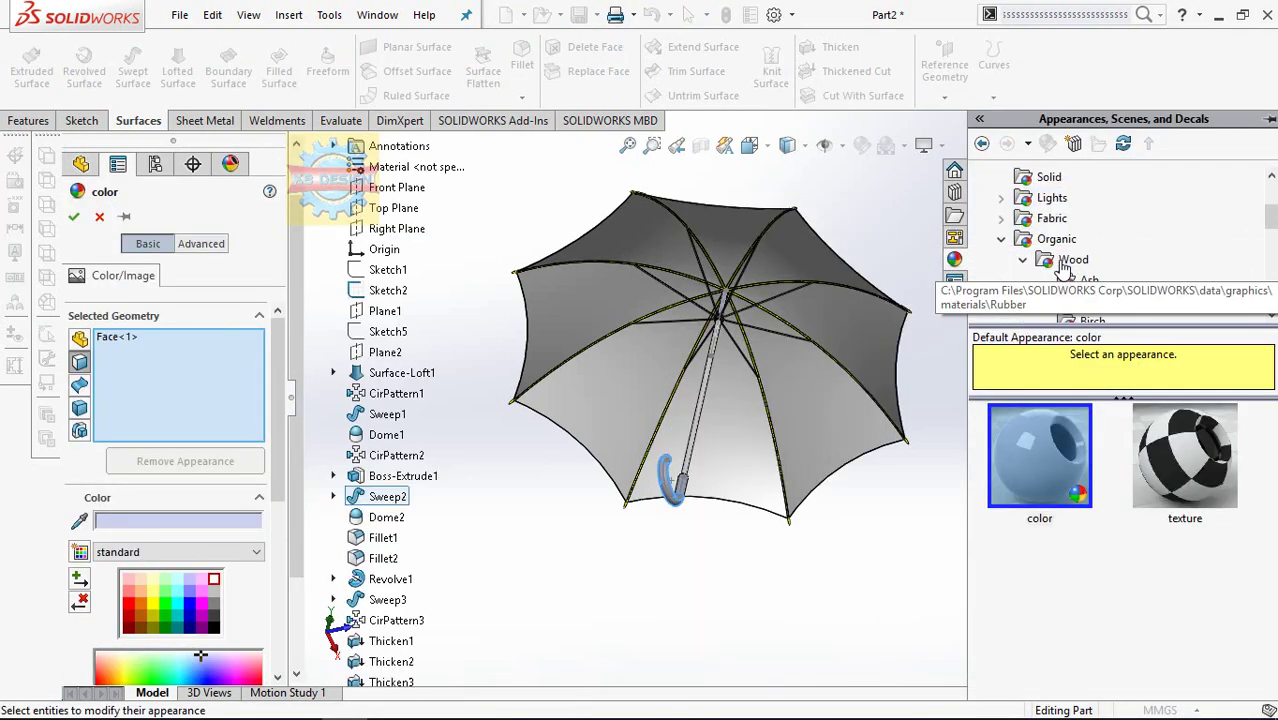
{"action": "left_click", "coordinate": [1068, 260]}
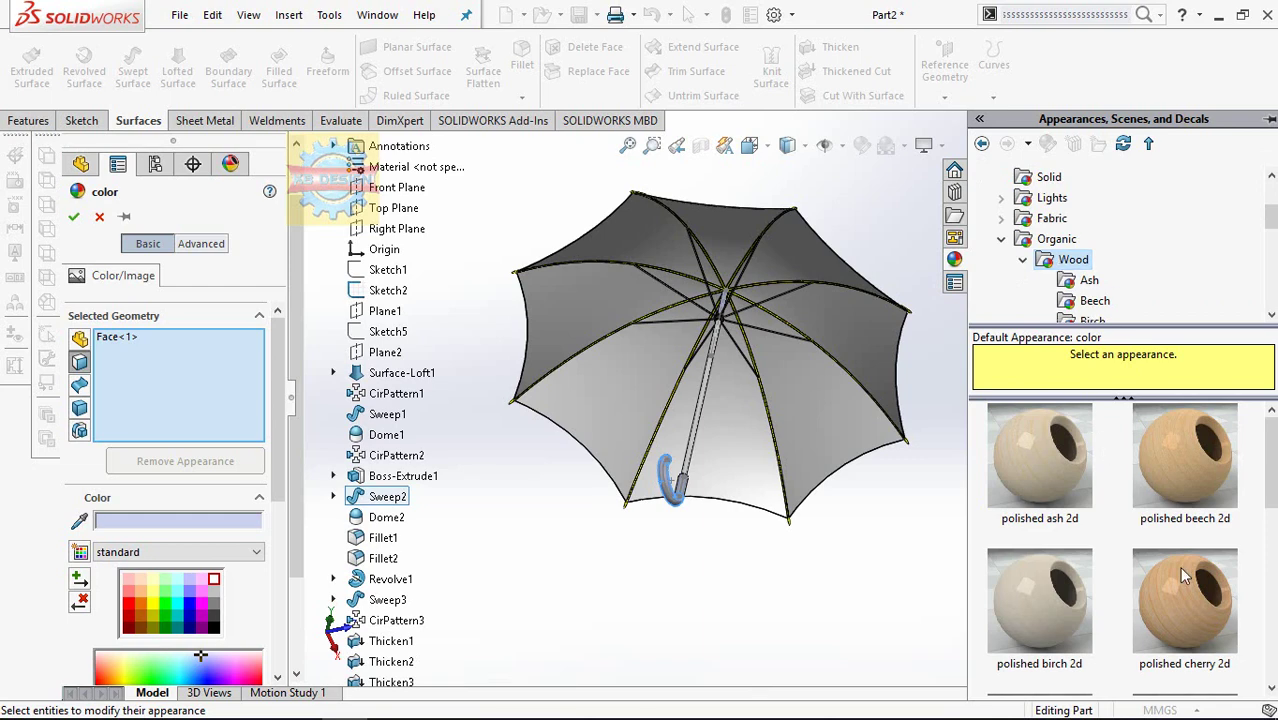
{"action": "left_click", "coordinate": [1183, 575]}
{"action": "mouse_move", "coordinate": [673, 470]}
{"action": "middle_mouse_down"}
{"action": "mouse_move", "coordinate": [656, 471]}
{"action": "mouse_move", "coordinate": [655, 537]}
{"action": "middle_mouse_up"}
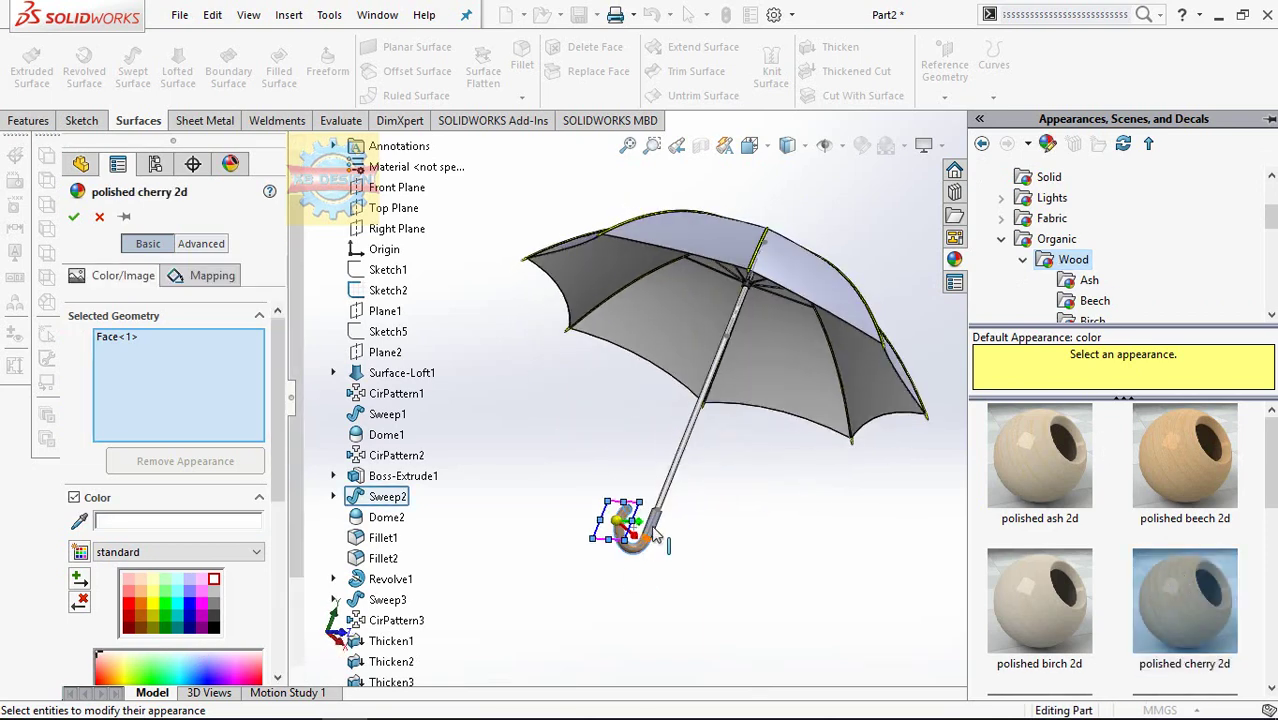
{"action": "scroll", "coordinate": [655, 537], "scroll_direction": "down", "scroll_amount": 2}
{"action": "scroll", "coordinate": [657, 427], "scroll_direction": "down", "scroll_amount": 2}
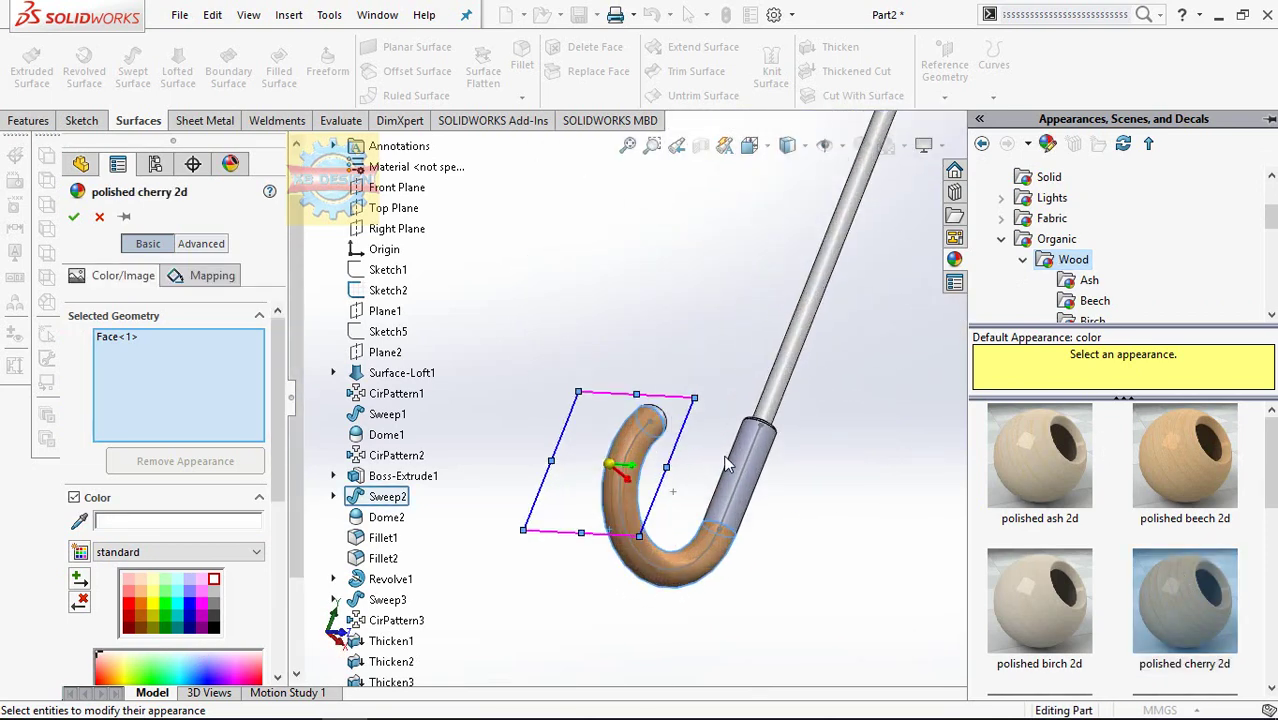
{"action": "middle_click_drag", "start_coordinate": [727, 462], "coordinate": [658, 474]}
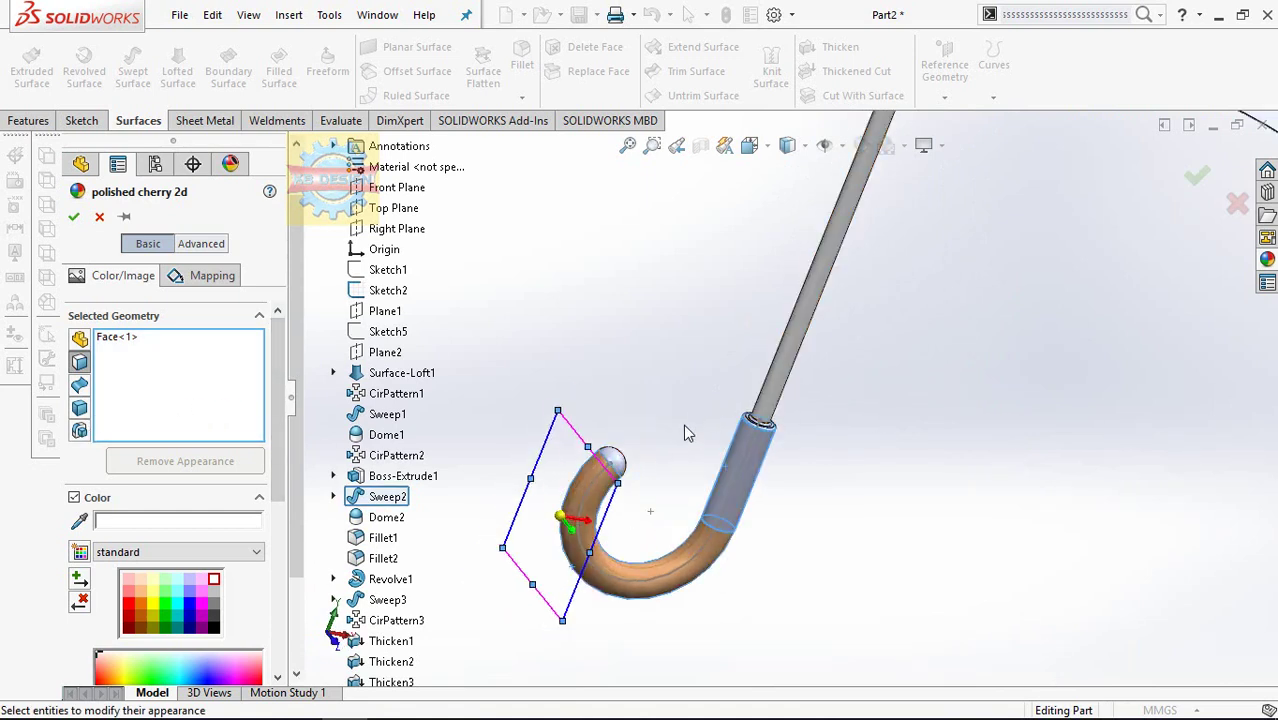
- Apply the cherry wood to the Sweep2 hook body and Dome2 end cap instead of the picked faces
{"action": "left_click", "coordinate": [747, 466]}
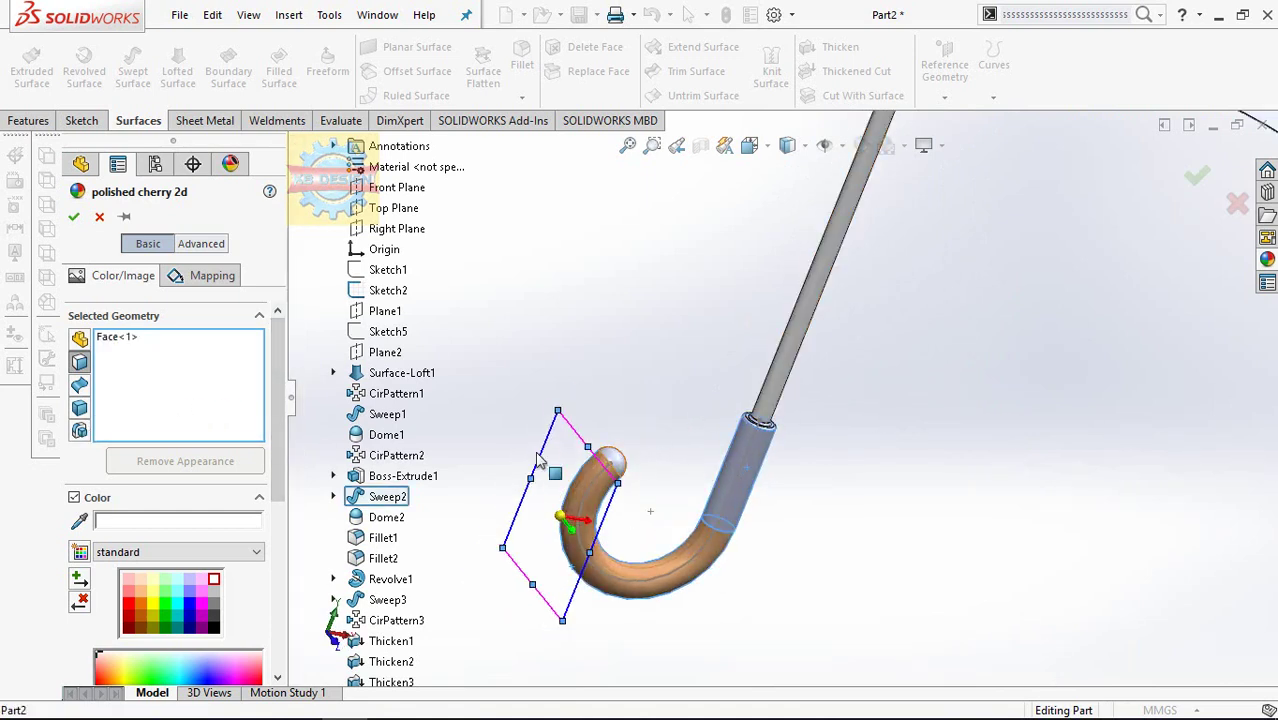
{"action": "right_click", "coordinate": [240, 402]}
{"action": "left_click", "coordinate": [241, 397]}
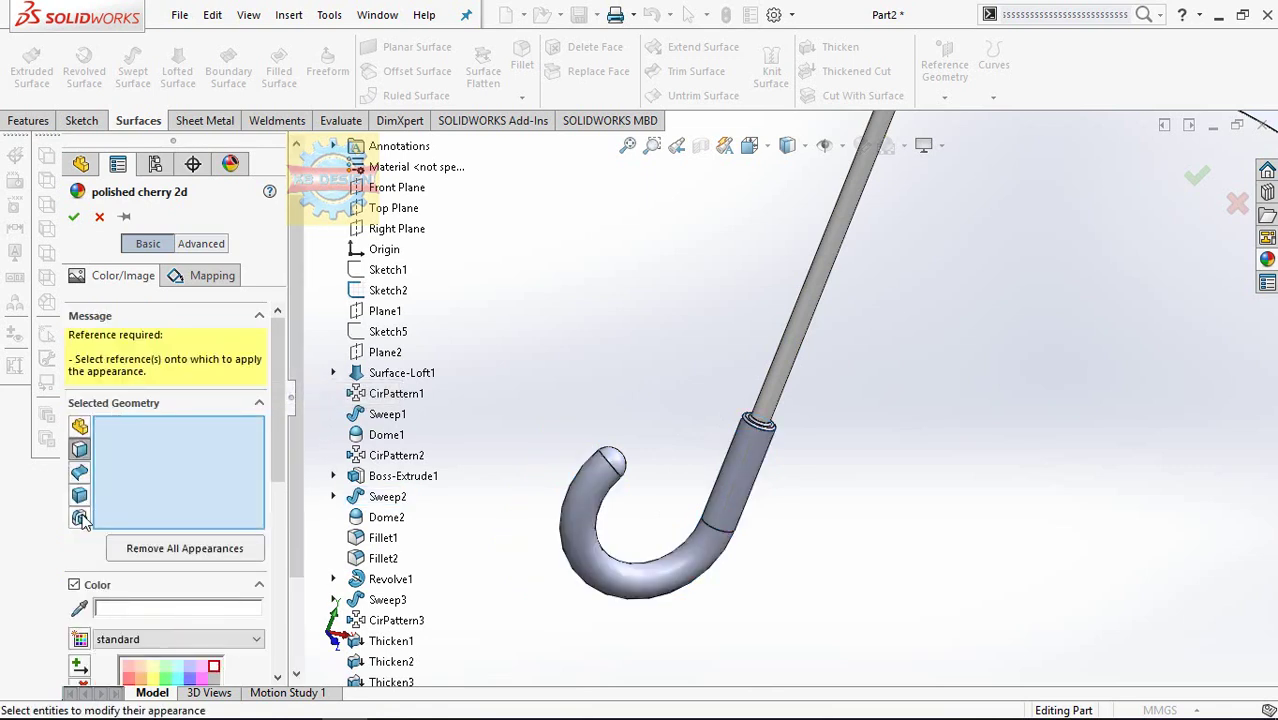
{"action": "left_click", "coordinate": [576, 519]}
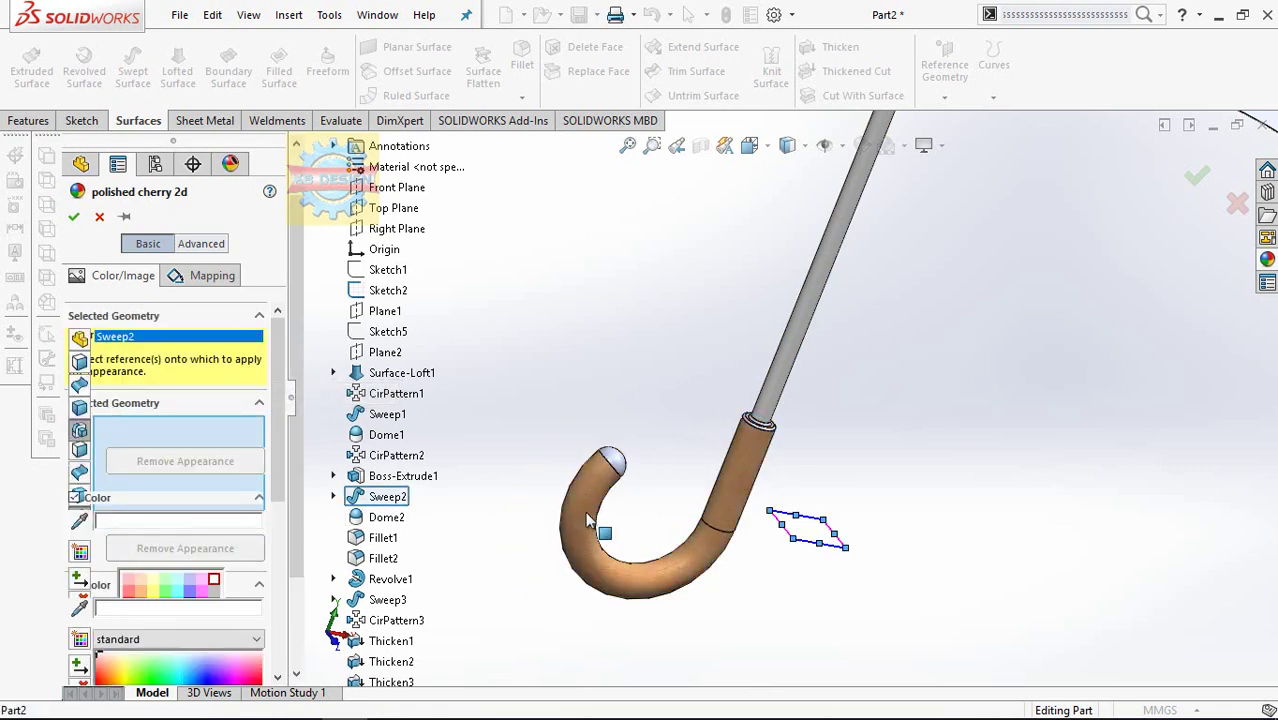
{"action": "left_click", "coordinate": [625, 463]}
{"action": "scroll", "coordinate": [689, 455], "scroll_direction": "up", "scroll_amount": 3}
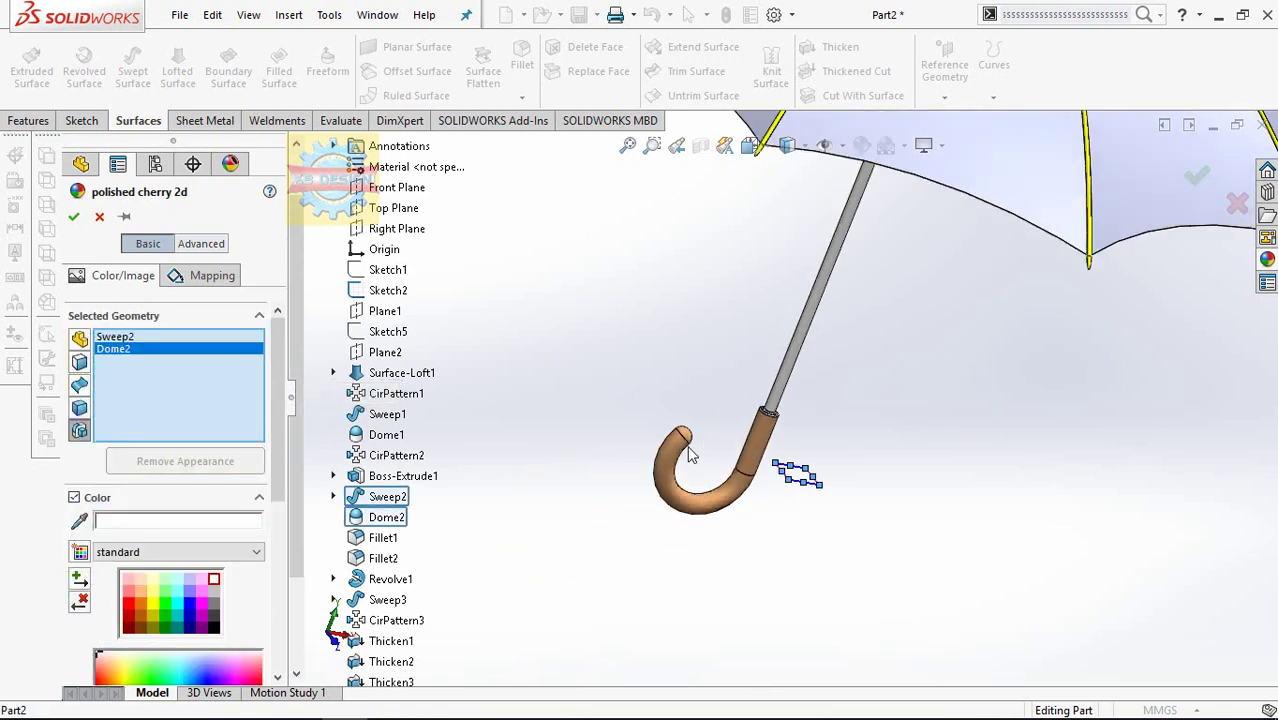
{"action": "left_click", "coordinate": [71, 217]}
{"action": "scroll", "coordinate": [862, 293], "scroll_direction": "up", "scroll_amount": 5}
{"action": "middle_click_drag", "start_coordinate": [862, 293], "coordinate": [870, 207]}
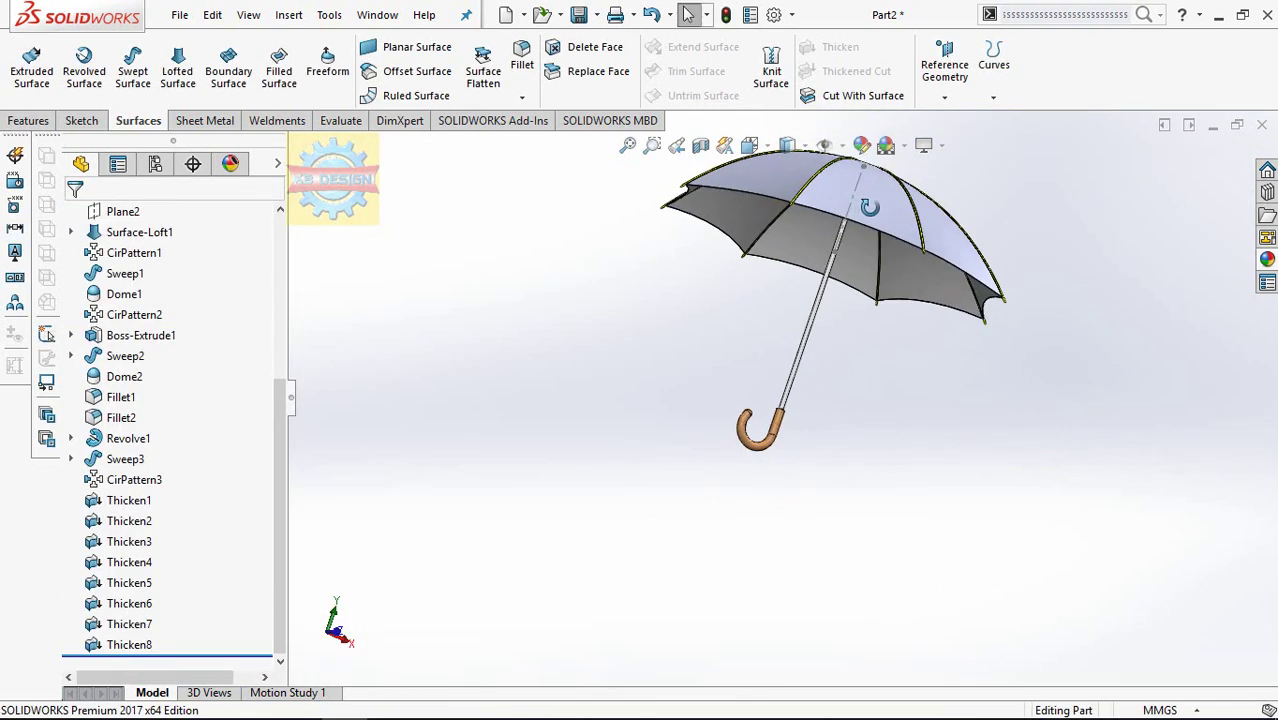
- Colour all eight canopy panel faces coral red
{"action": "left_click", "coordinate": [856, 205]}
{"action": "middle_click_drag", "start_coordinate": [927, 163], "coordinate": [875, 288]}
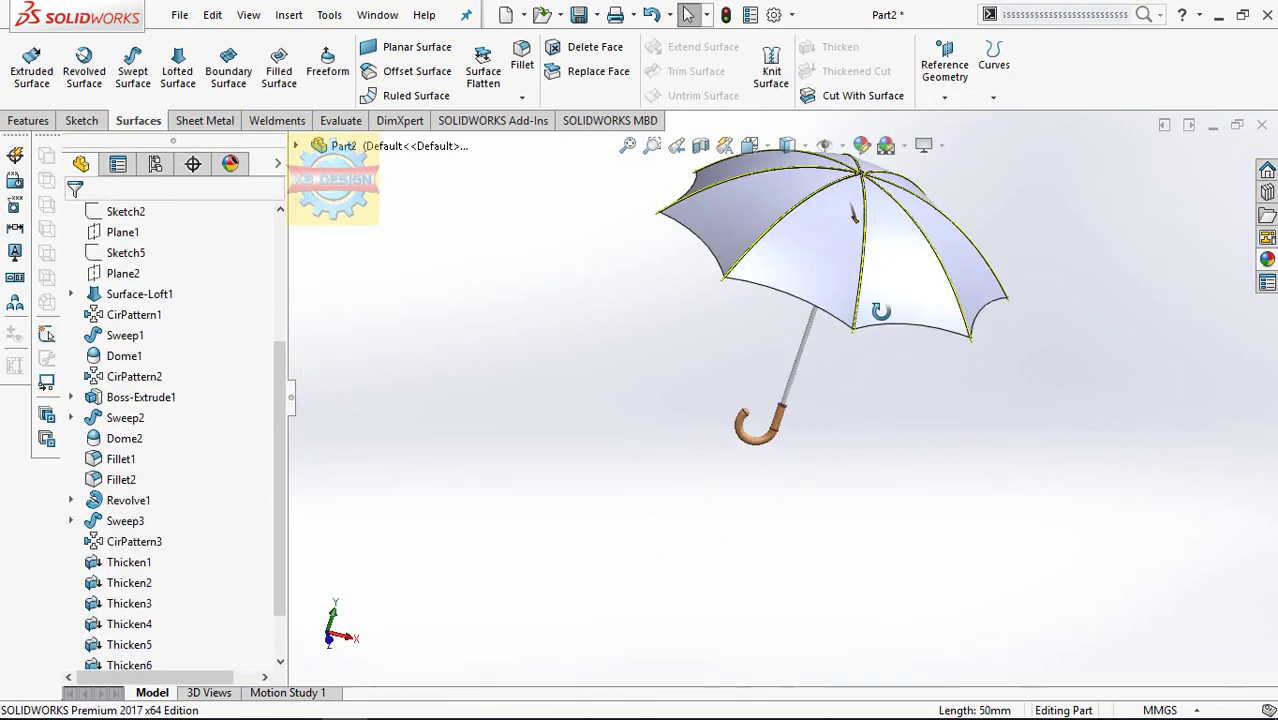
{"action": "right_click", "coordinate": [875, 288]}
{"action": "mouse_move", "coordinate": [1004, 223]}
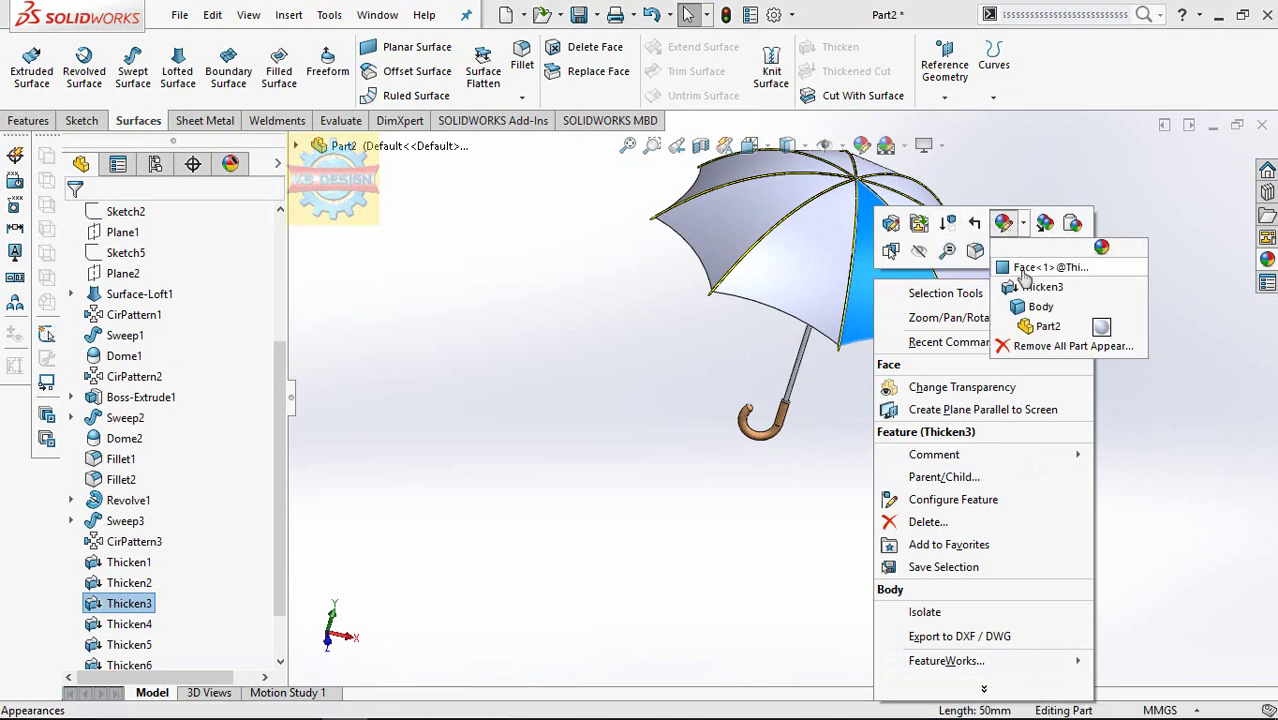
{"action": "left_click", "coordinate": [1023, 270]}
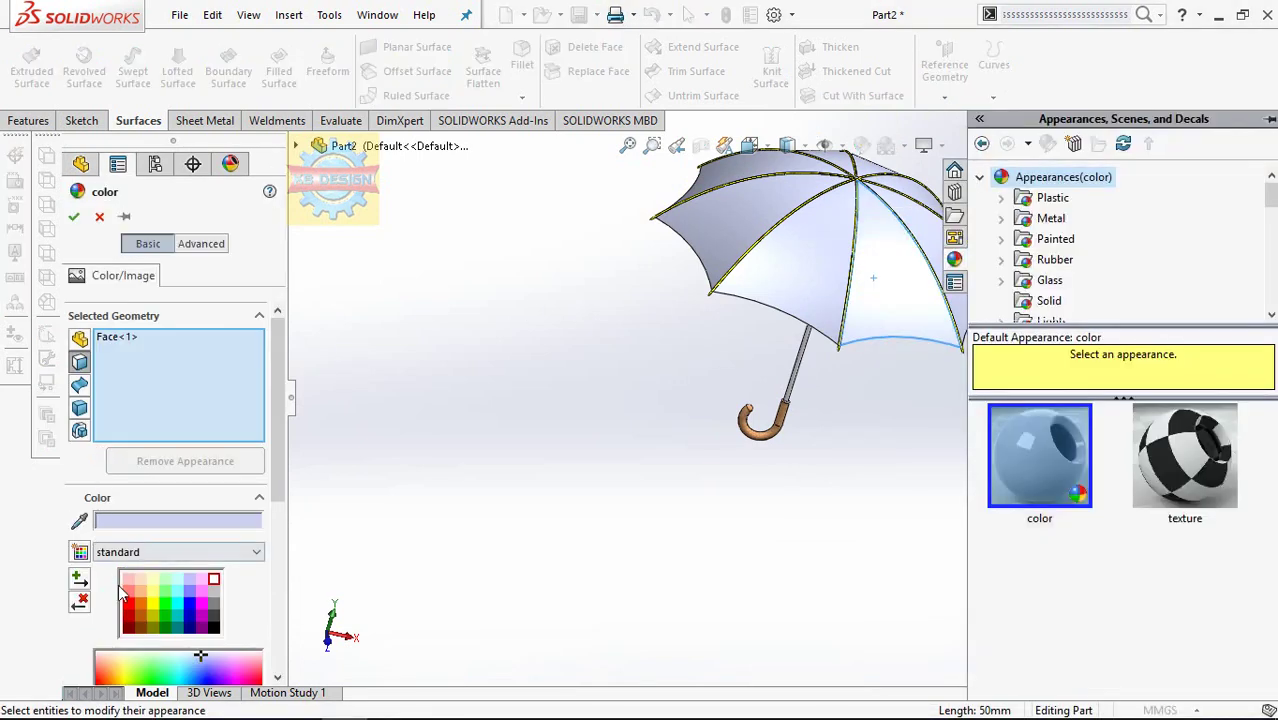
{"action": "left_click", "coordinate": [131, 593]}
{"action": "left_click", "coordinate": [790, 208]}
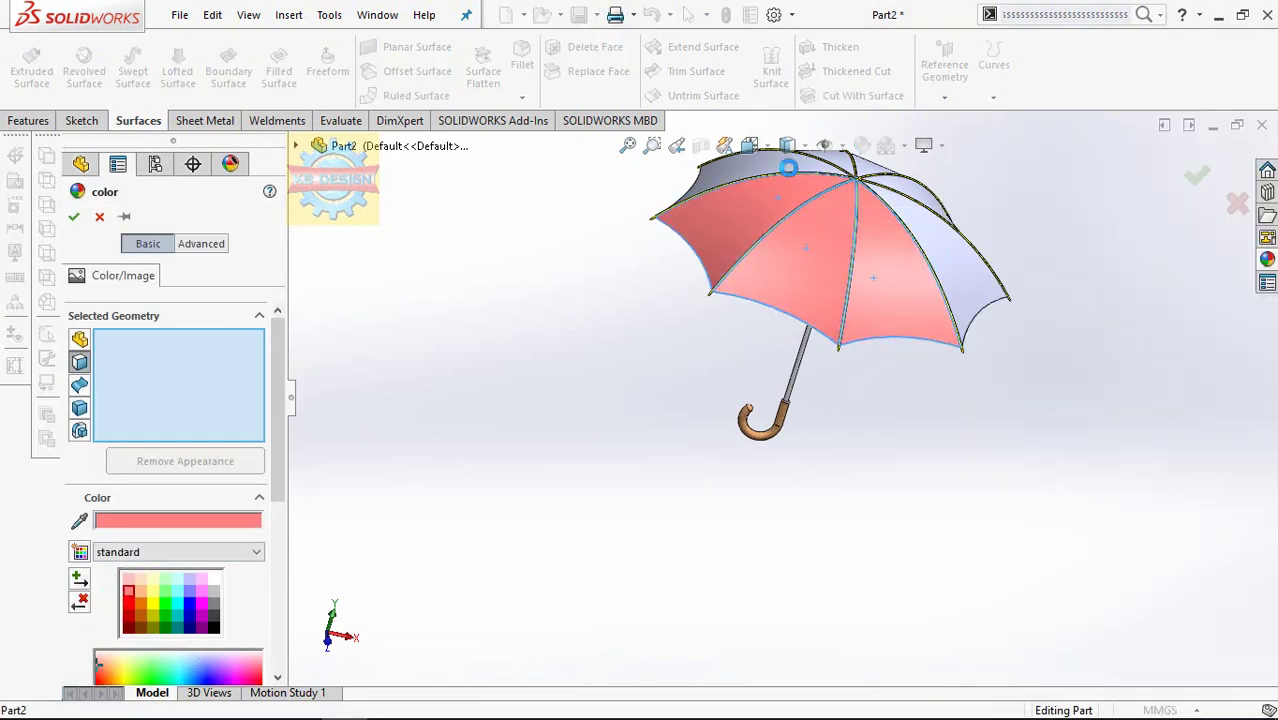
{"action": "left_click", "coordinate": [788, 166]}
{"action": "middle_click_drag", "start_coordinate": [888, 200], "coordinate": [828, 293]}
{"action": "left_click", "coordinate": [790, 240]}
{"action": "left_click", "coordinate": [865, 245]}
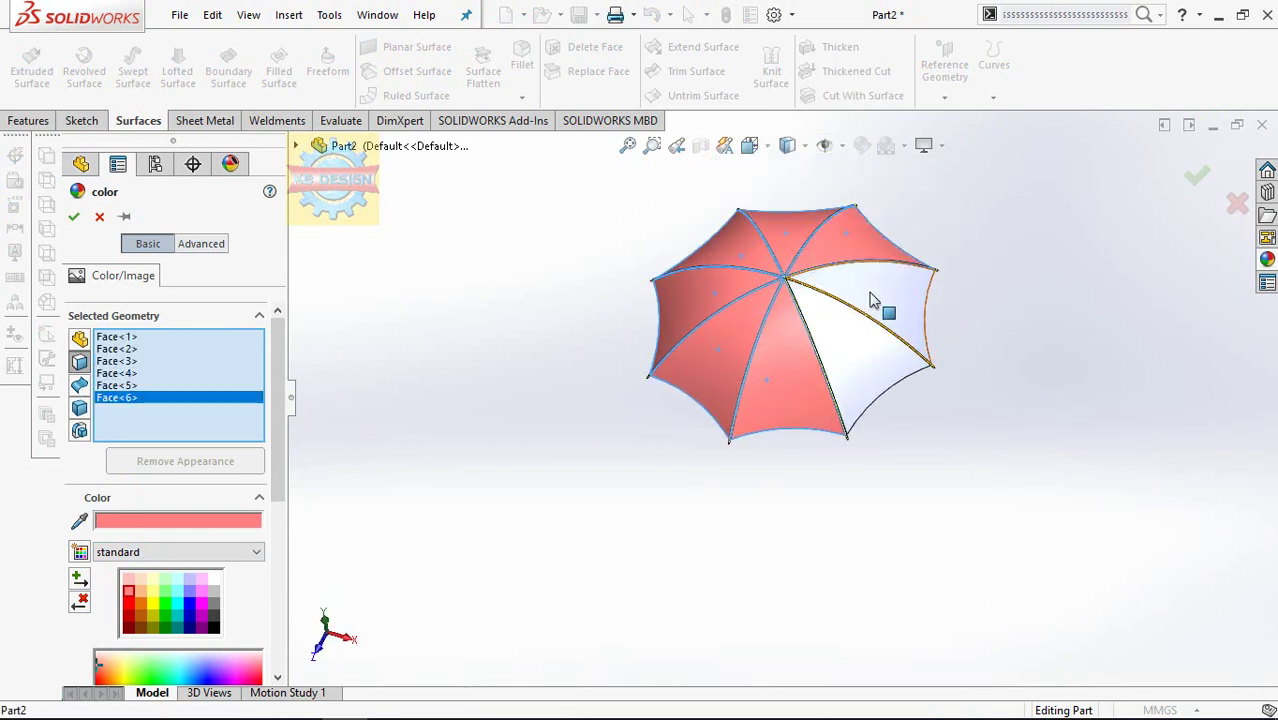
{"action": "left_click", "coordinate": [885, 310]}
{"action": "left_click", "coordinate": [845, 342]}
{"action": "middle_click_drag", "start_coordinate": [845, 342], "coordinate": [899, 191]}
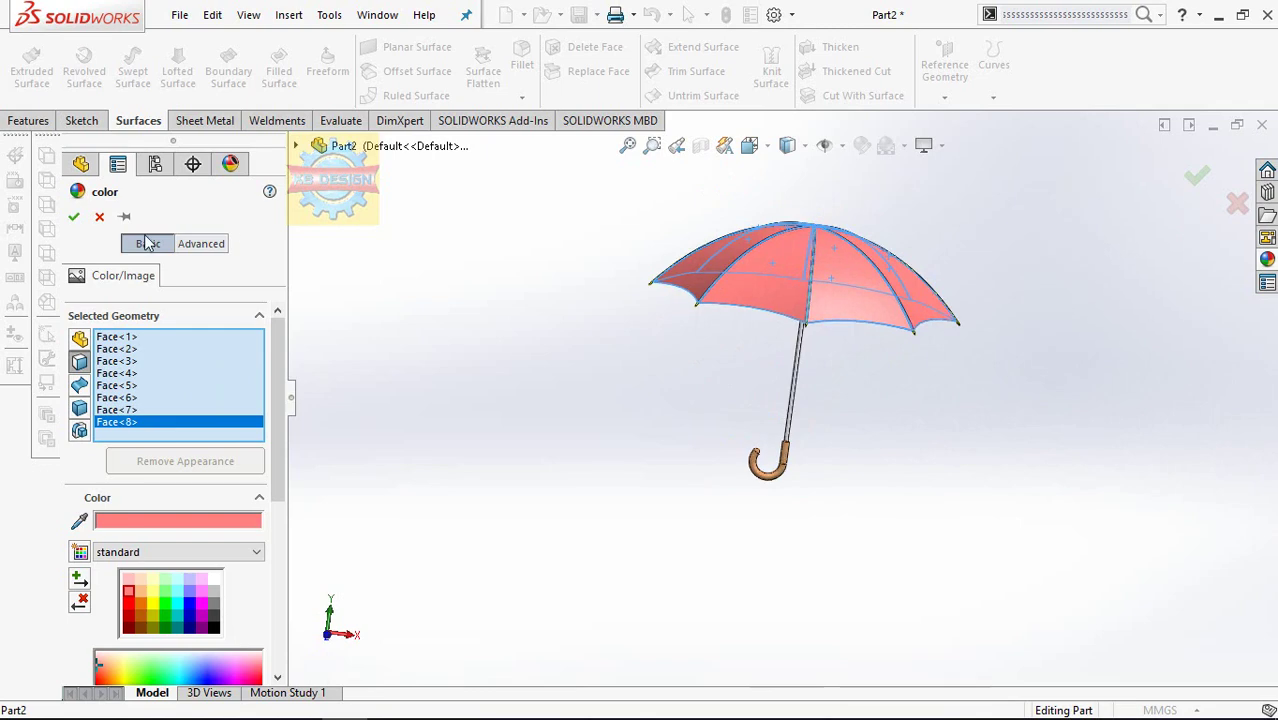
{"action": "left_click", "coordinate": [76, 219]}
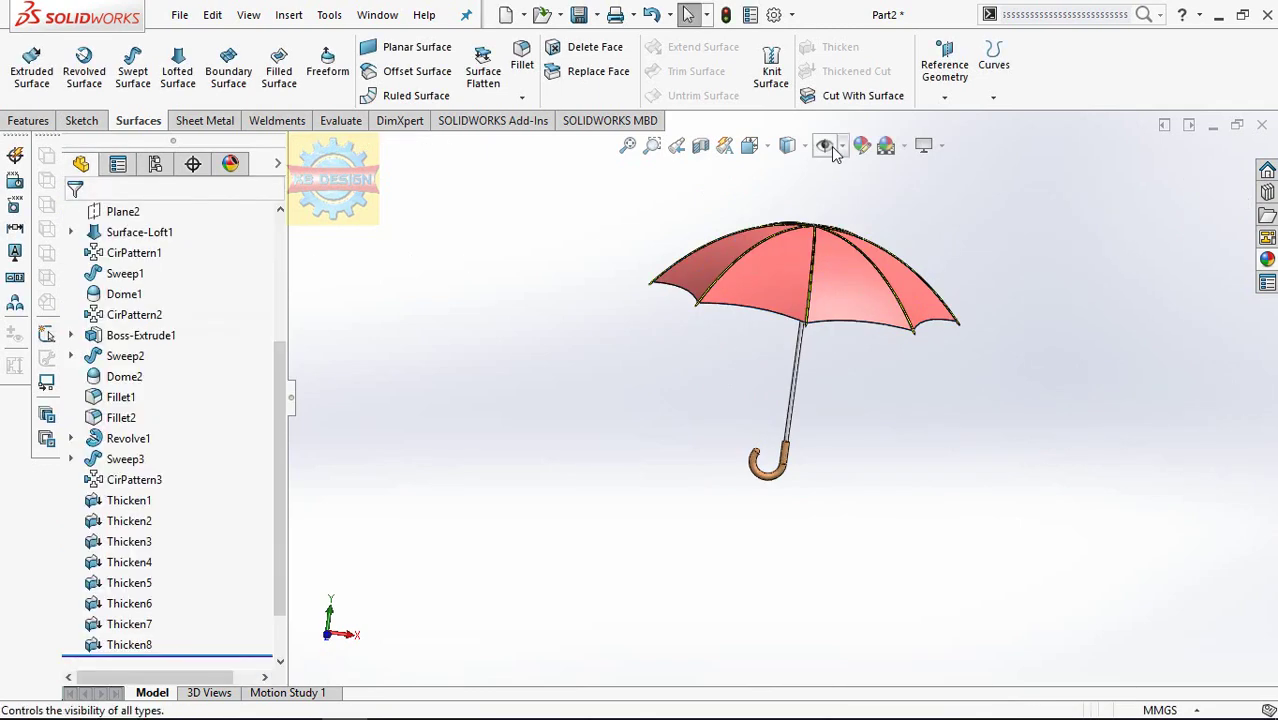
- Set the scene to Plain White
{"action": "left_click", "coordinate": [903, 150]}
{"action": "left_click", "coordinate": [930, 191]}
{"action": "mouse_move", "coordinate": [930, 191]}
{"action": "middle_mouse_down"}
{"action": "mouse_move", "coordinate": [902, 260]}
{"action": "mouse_move", "coordinate": [1023, 249]}
{"action": "mouse_move", "coordinate": [990, 300]}
{"action": "mouse_move", "coordinate": [872, 308]}
{"action": "mouse_move", "coordinate": [893, 337]}
{"action": "mouse_move", "coordinate": [921, 345]}
{"action": "middle_mouse_up"}
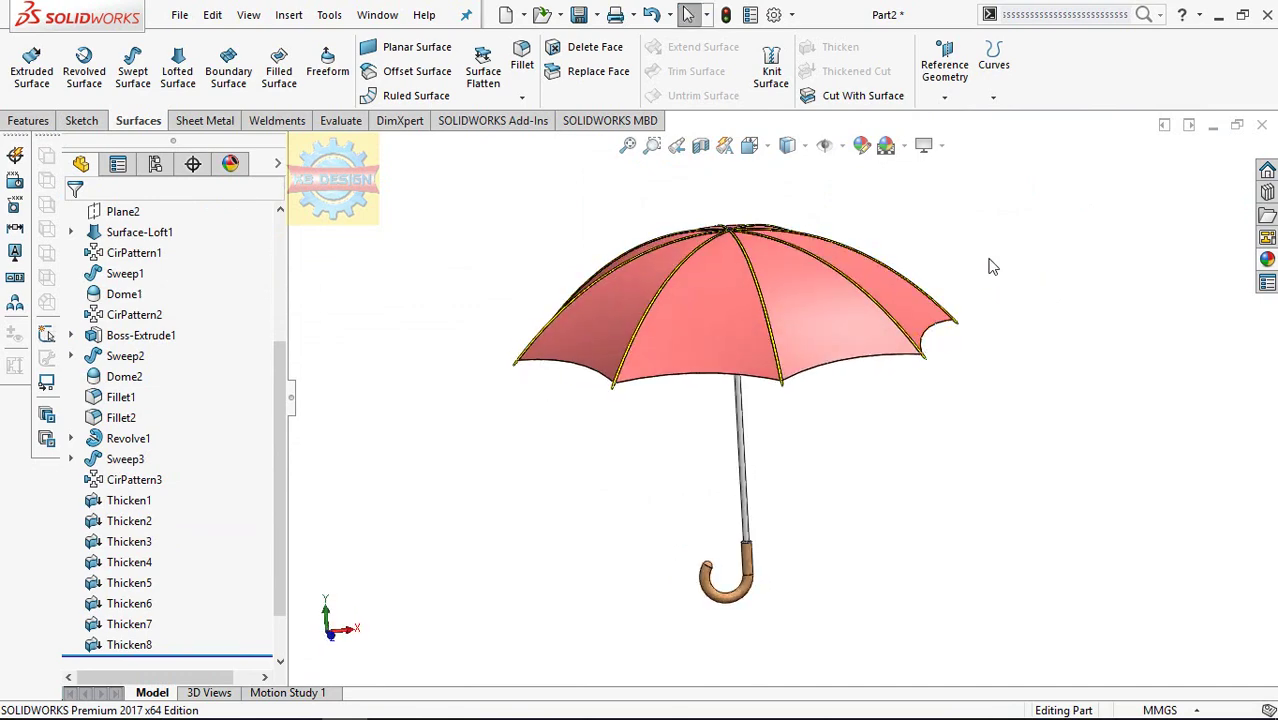